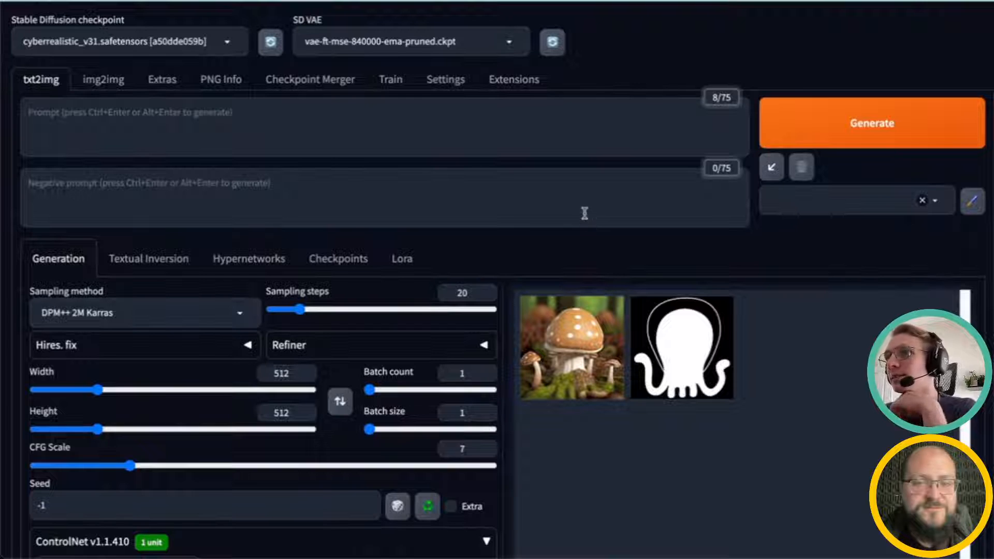
Step: Paste the capybara astronaut concept-art prompt into the positive prompt box
left_click(583, 122)
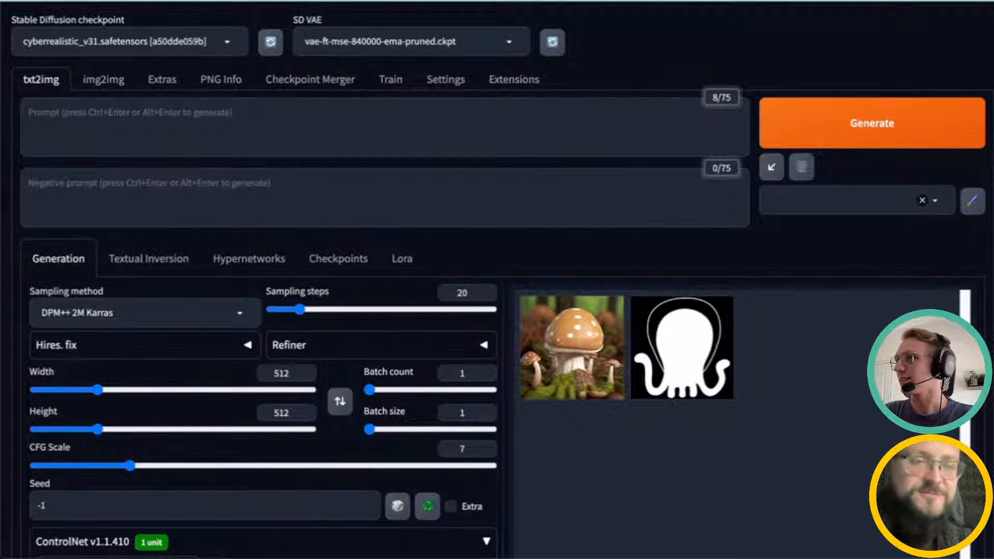
left_click(634, 126)
type("detailed full body concept art illustration oil painting of an anthropomorphic capybara astronaut in full intricate armor, biomutant, dystopian, ultra detailed, digital art, octane render")
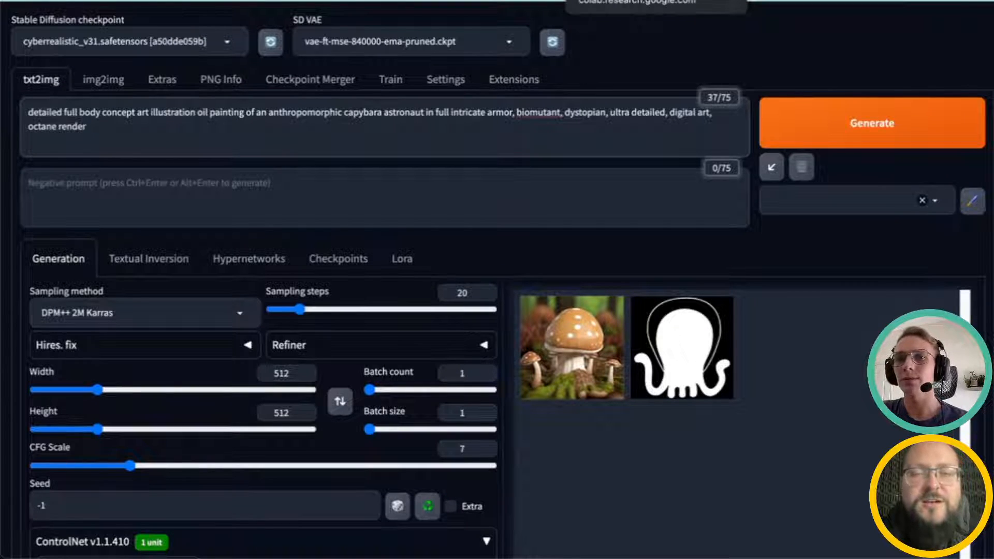
left_click(610, 2)
key("ctrl+shift+Tab")
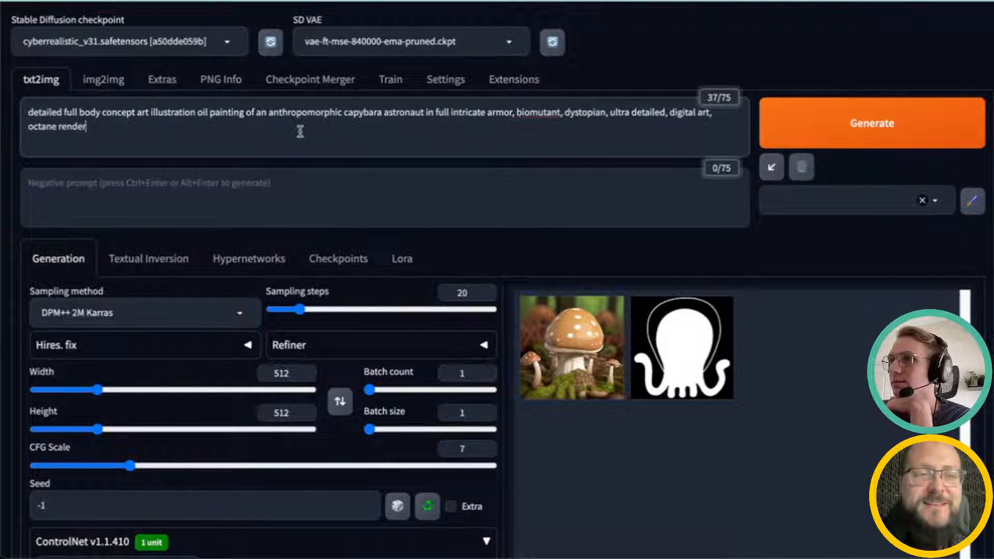
Step: Read through the prompt's descriptive phrases, highlighting each part in turn
scroll(300, 131, "down", 1)
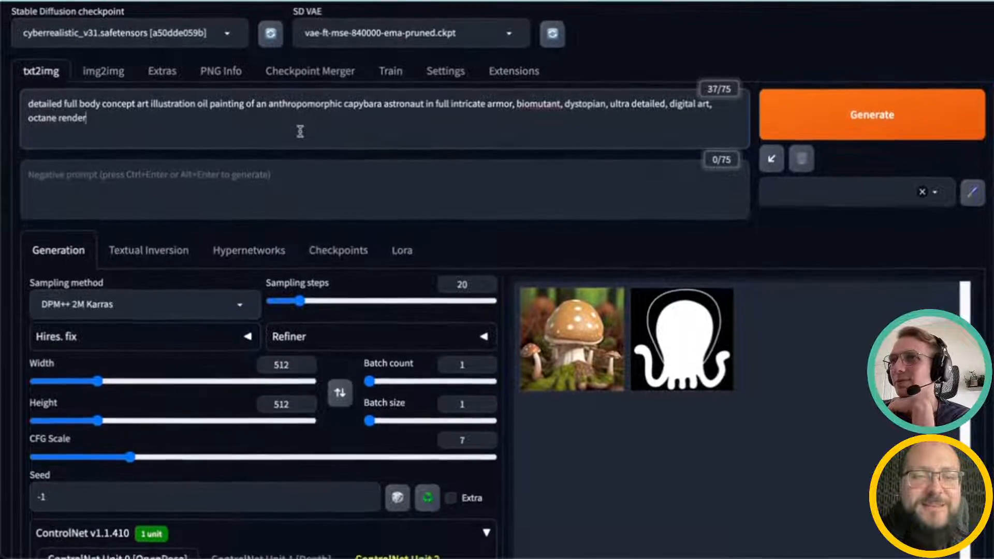
scroll(300, 131, "down", 1)
scroll(300, 131, "down", 1)
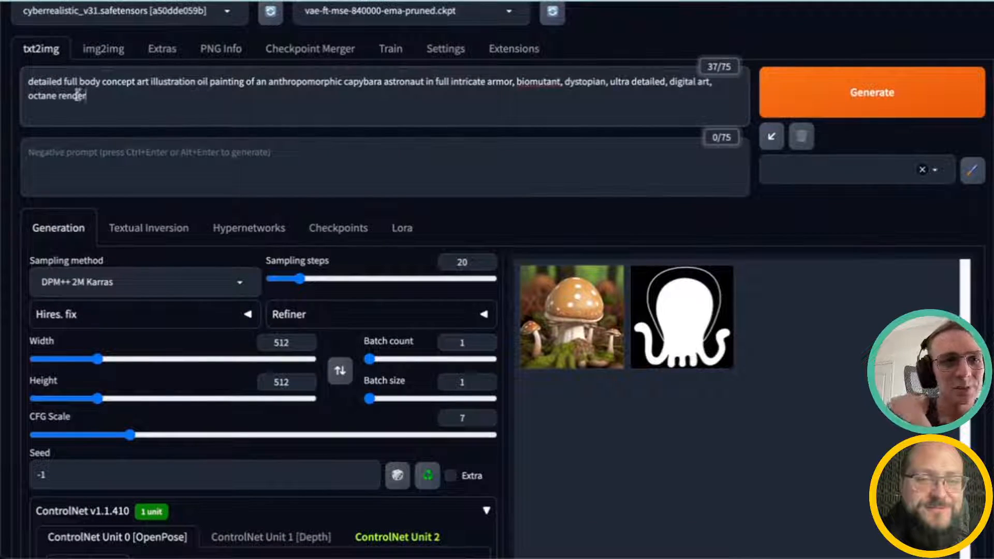
left_click_drag(32, 83, 237, 84)
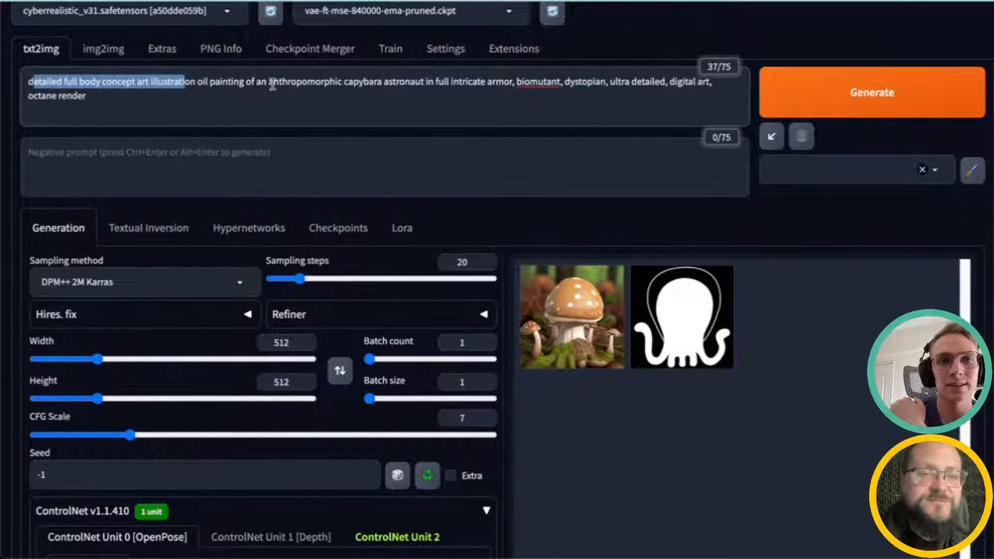
left_click(417, 81)
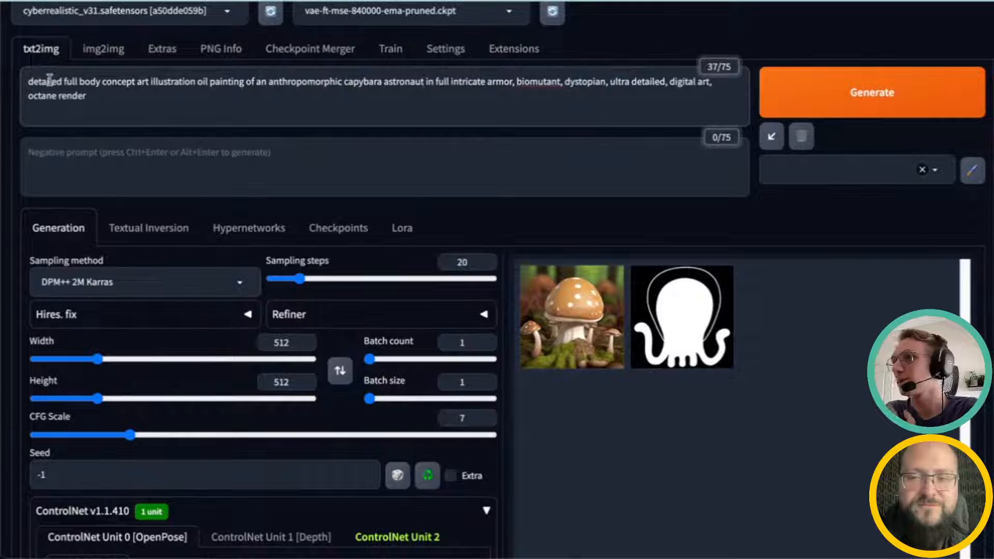
left_click_drag(42, 80, 196, 79)
left_click(86, 80)
left_click(111, 79)
left_click_drag(196, 80, 370, 74)
left_click(370, 81)
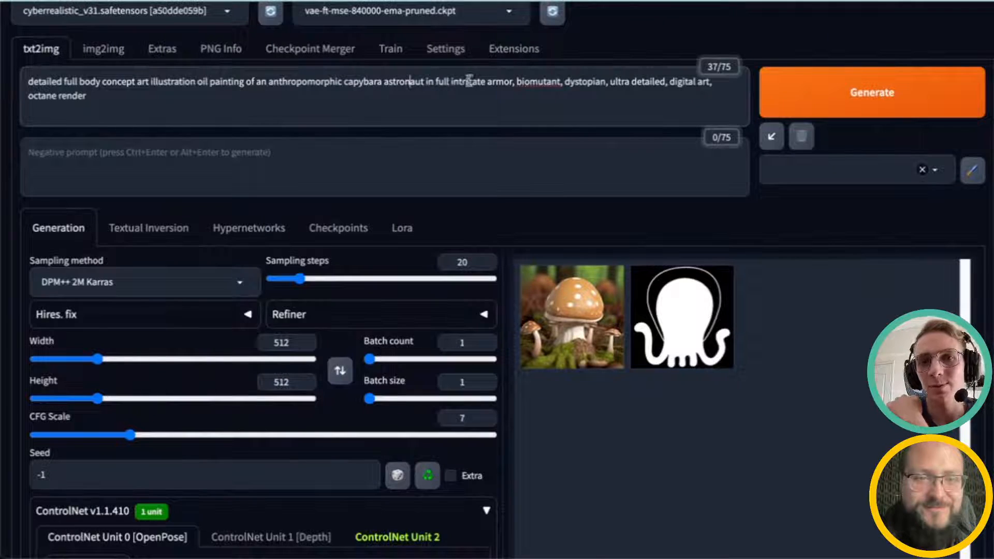
double_click(508, 82)
left_click(517, 83)
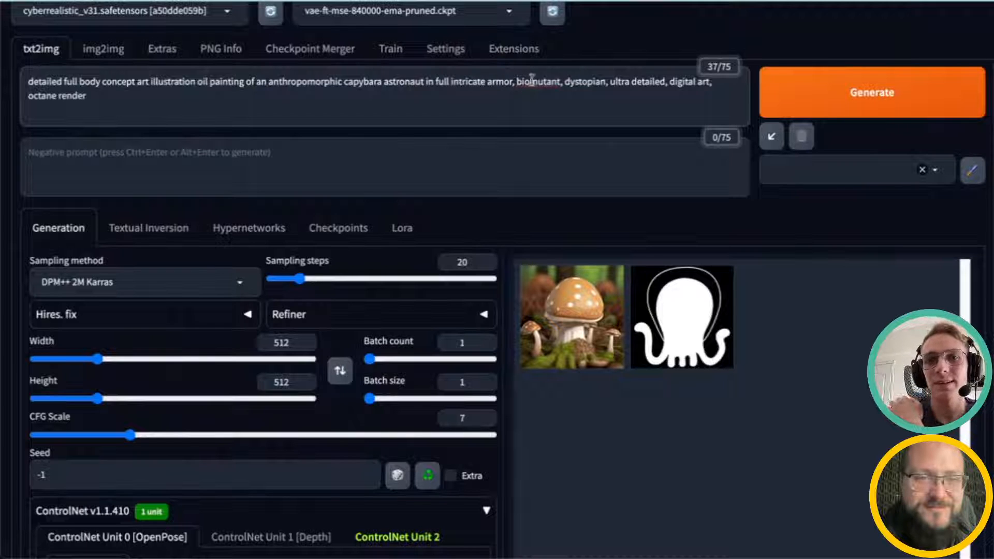
left_click_drag(517, 82, 610, 89)
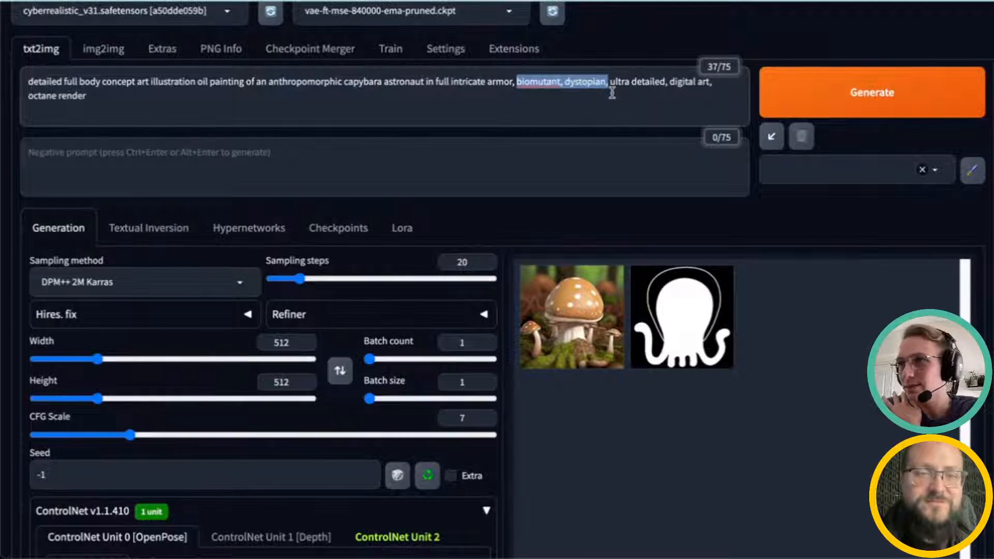
left_click(612, 92)
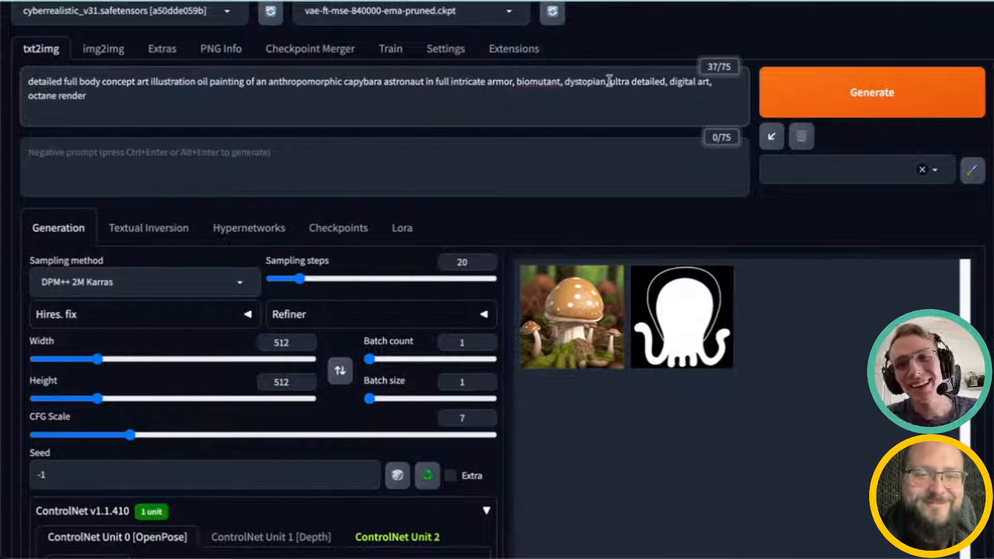
left_click(614, 83, "shift")
left_click(616, 84)
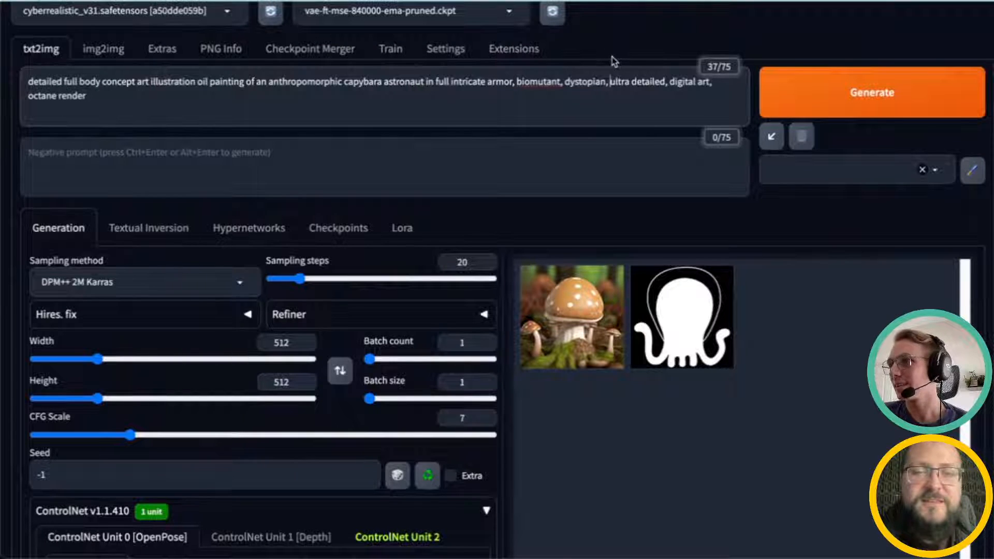
left_click(573, 101)
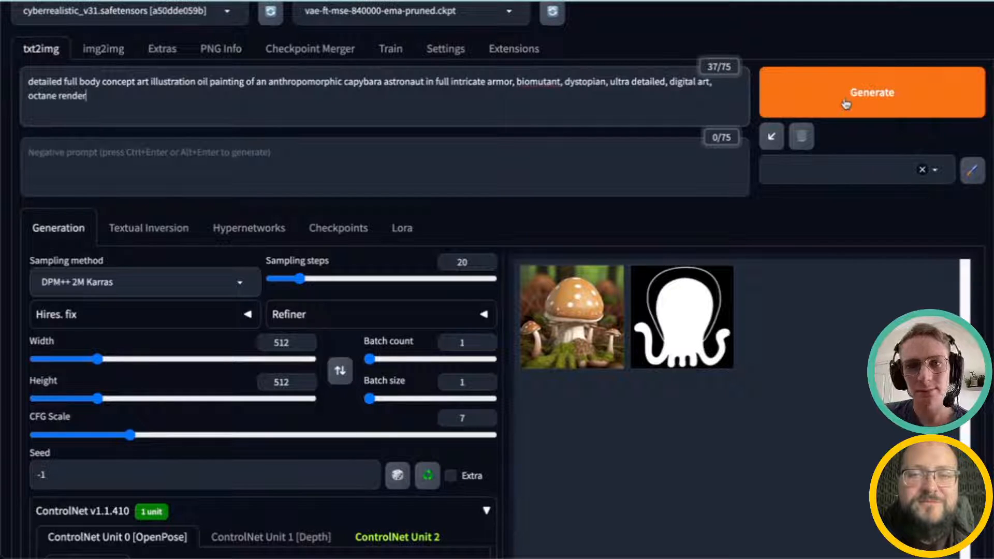
Step: Disable ControlNet Unit 2 so only one ControlNet unit remains active
scroll(204, 280, "up", 1)
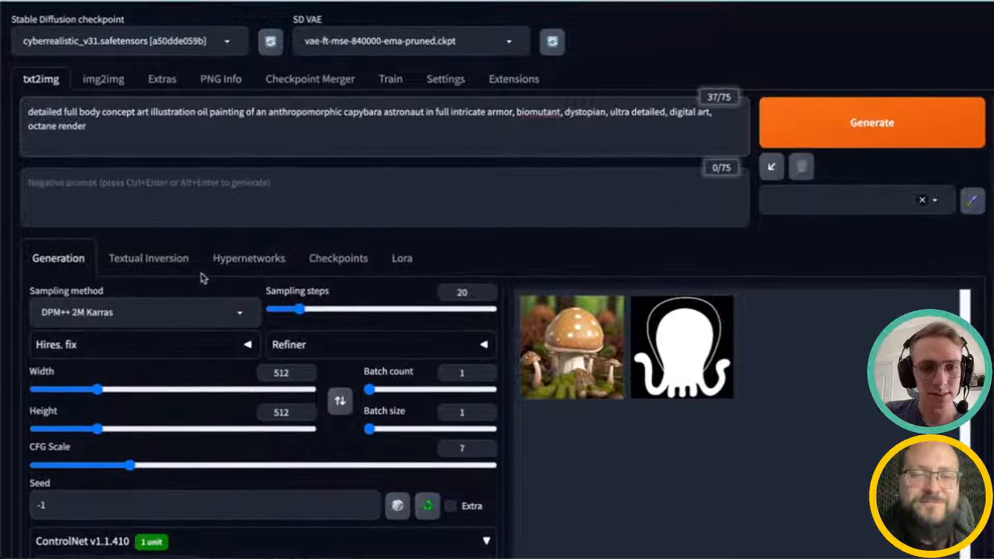
scroll(205, 277, "down", 6)
scroll(139, 289, "down", 5)
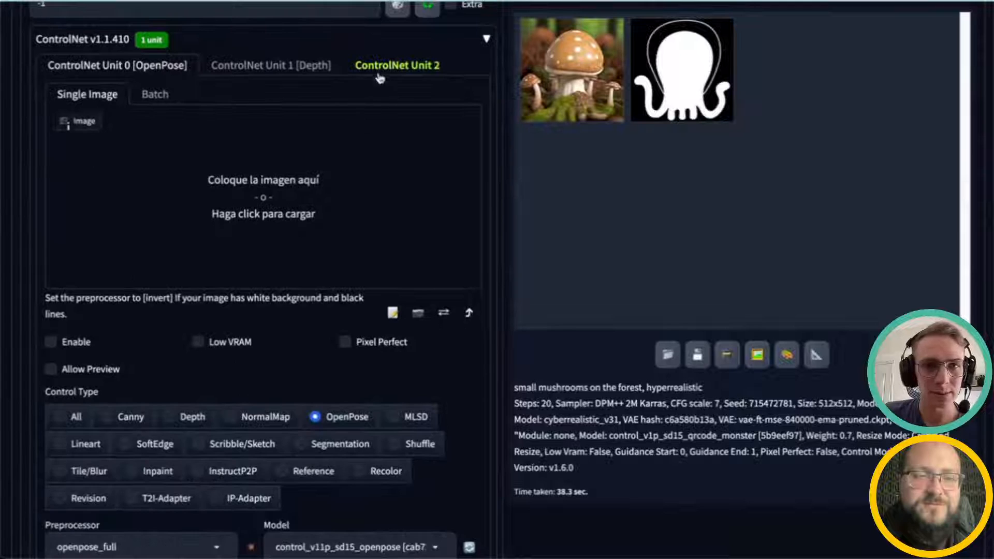
left_click(381, 68)
left_click(69, 340)
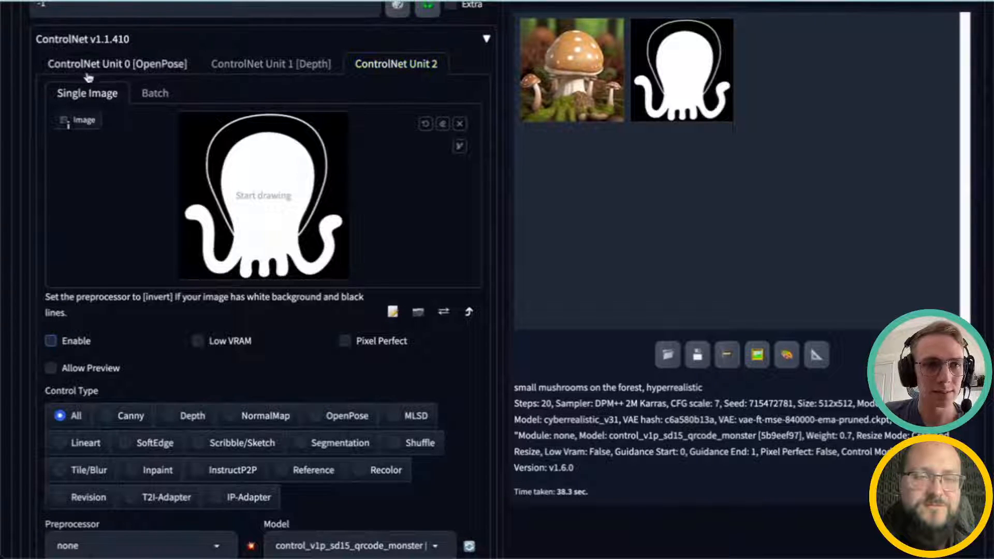
Step: Switch back to ControlNet Unit 0 and generate an image from the prompt
left_click(88, 67)
scroll(436, 196, "up", 12)
left_click(849, 70)
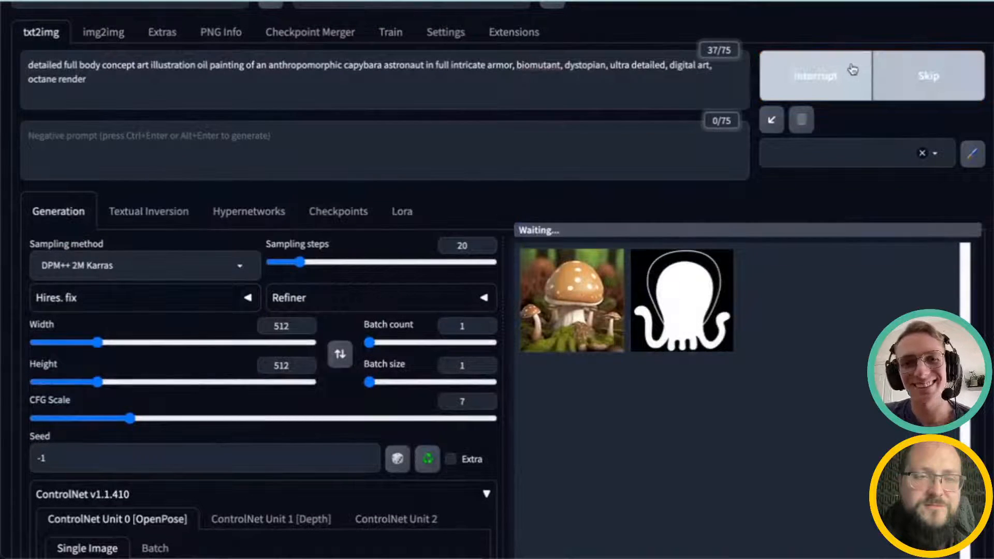
Step: Inspect the generated capybara astronaut image in the full-size viewer
scroll(561, 85, "up", 1)
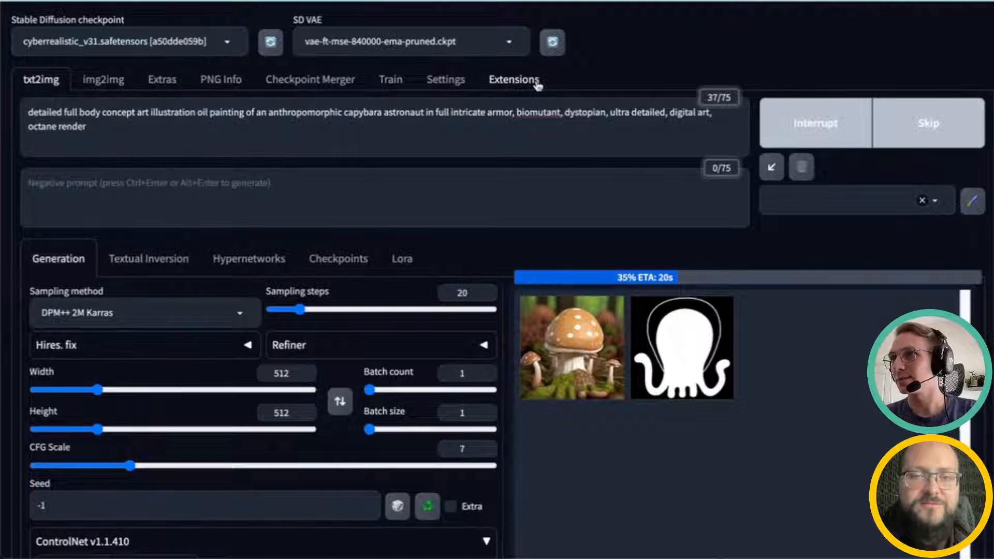
scroll(447, 262, "down", 1)
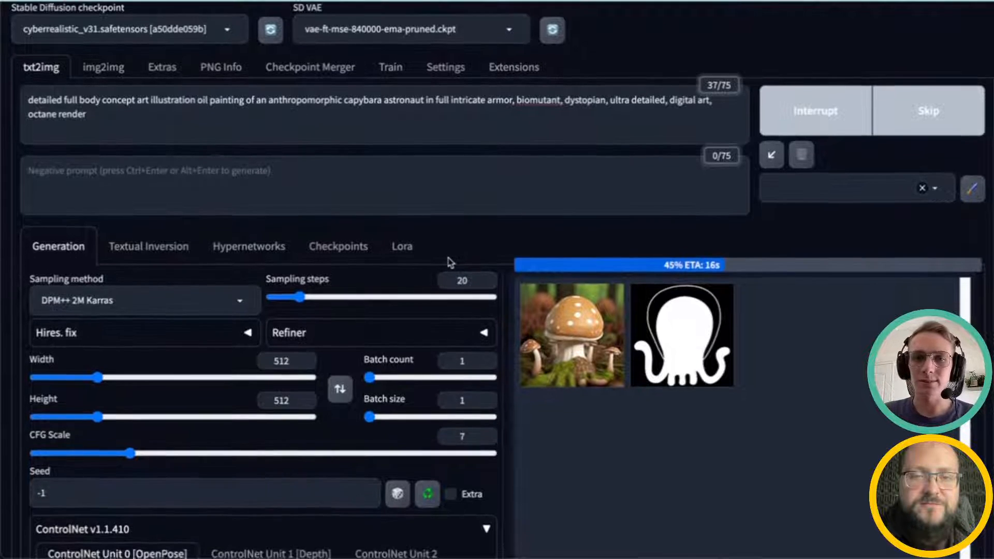
scroll(455, 284, "down", 3)
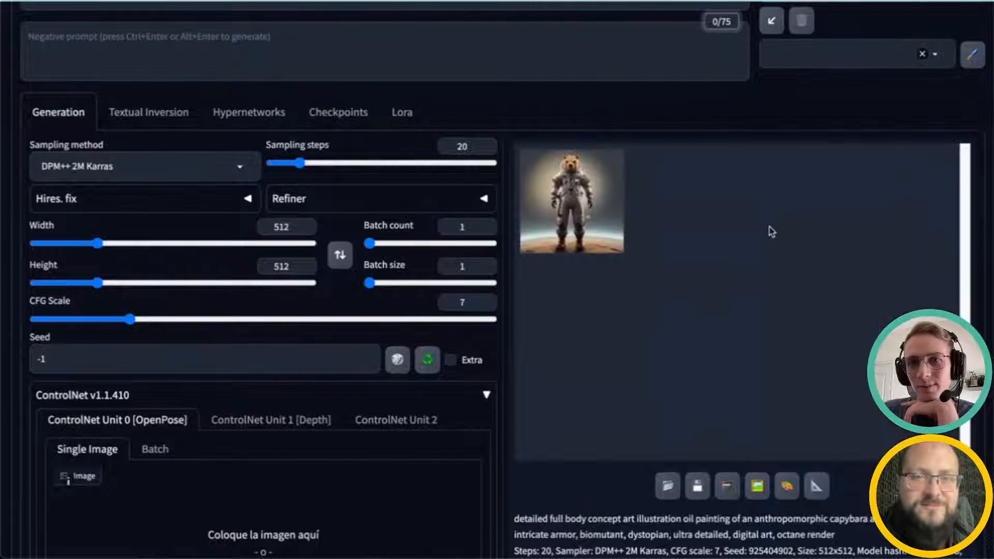
left_click(581, 215)
left_click(712, 246)
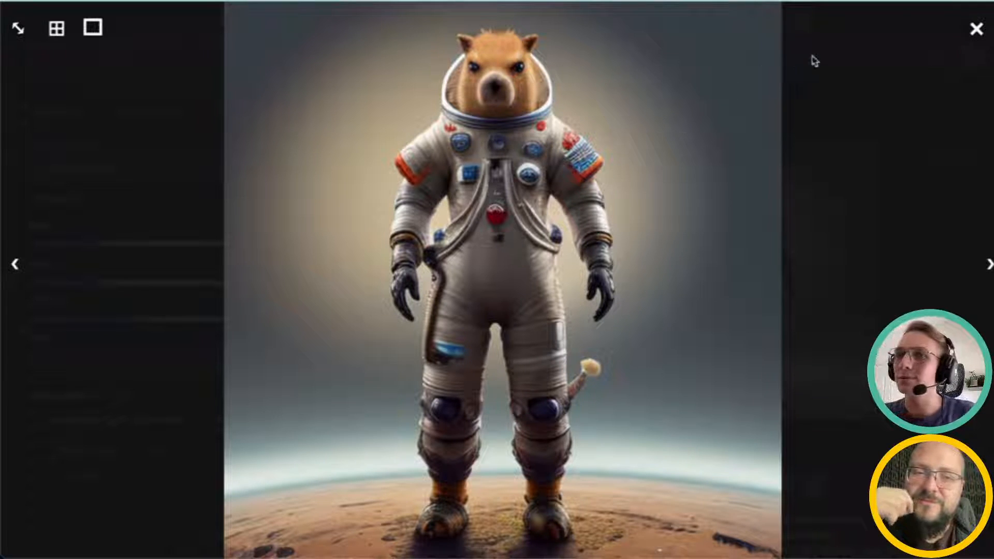
left_click(975, 29)
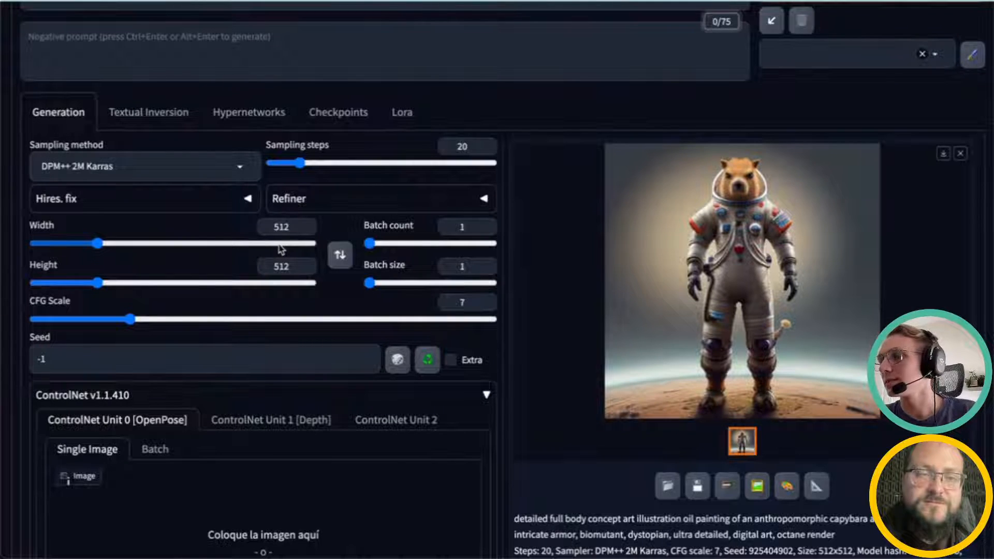
left_click(716, 288)
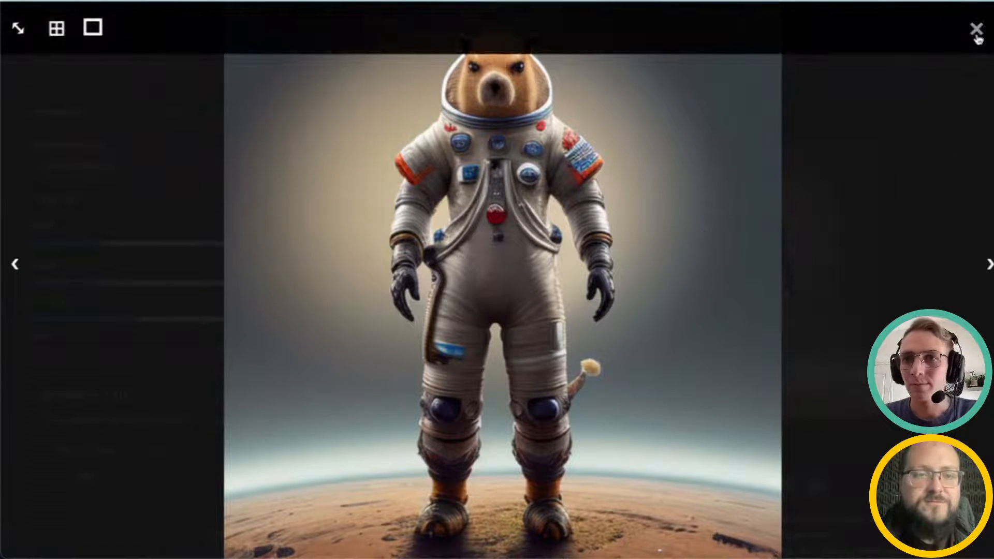
left_click(976, 31)
Step: Load the v POSE.jpeg image as the reference for ControlNet Unit 0 (OpenPose)
scroll(558, 260, "up", 3)
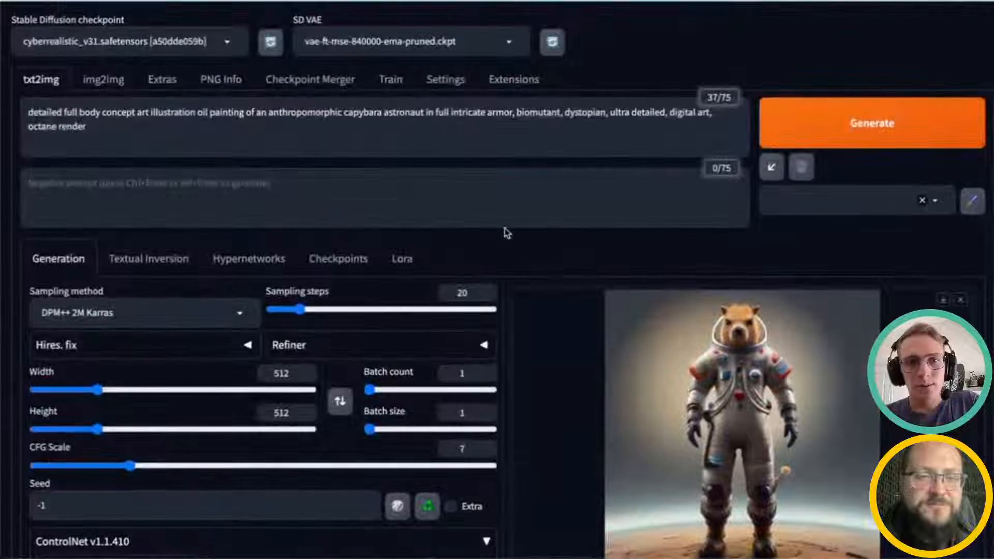
scroll(505, 228, "down", 5)
scroll(331, 332, "down", 2)
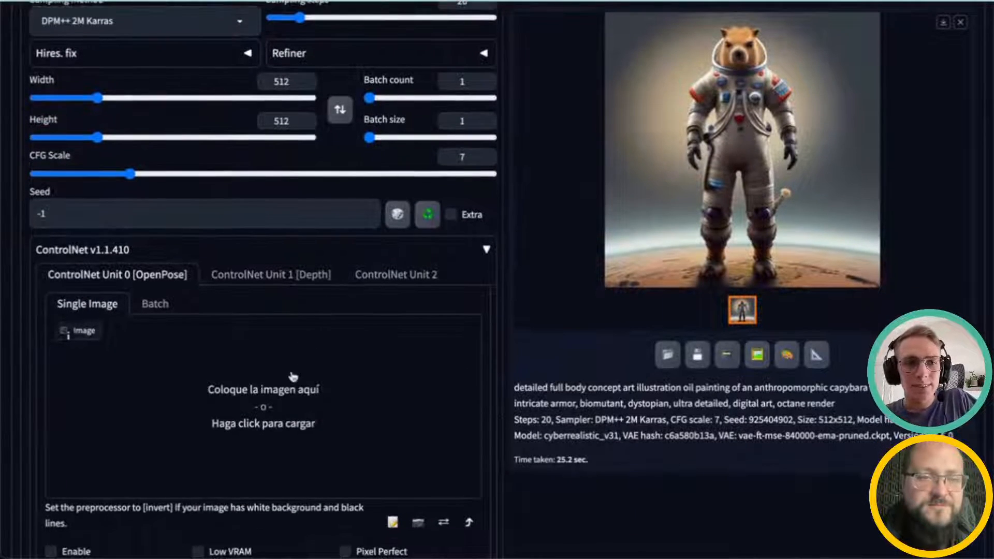
scroll(296, 365, "down", 4)
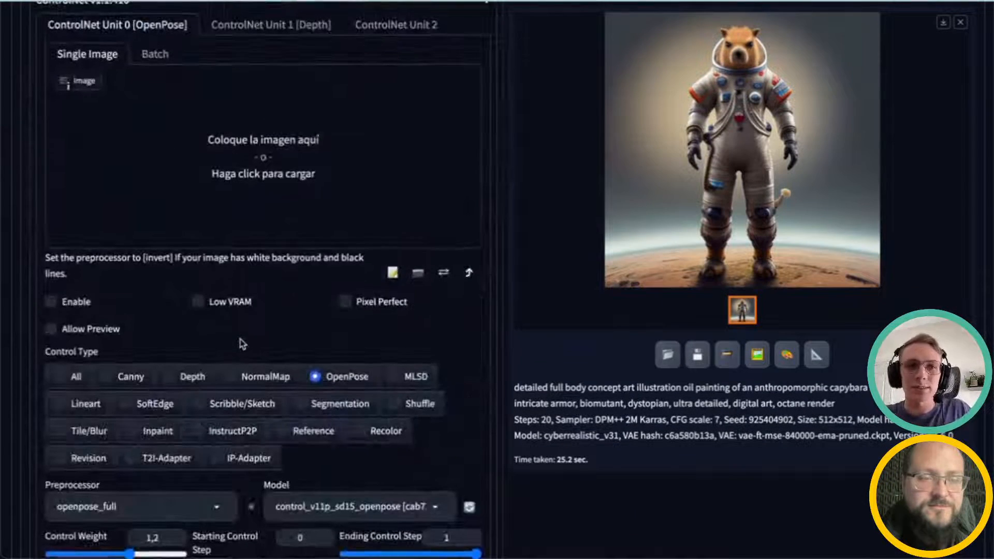
scroll(244, 343, "up", 1)
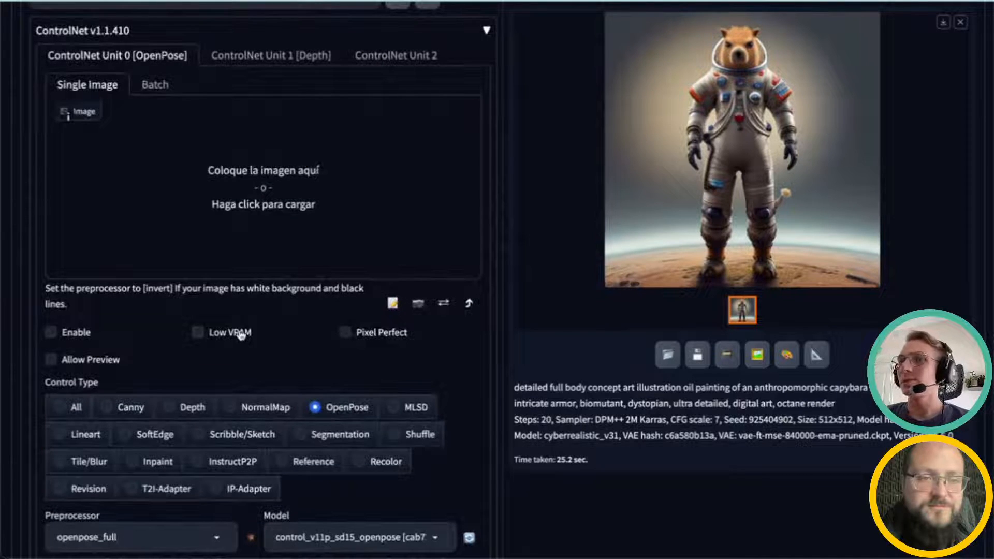
scroll(165, 336, "up", 1)
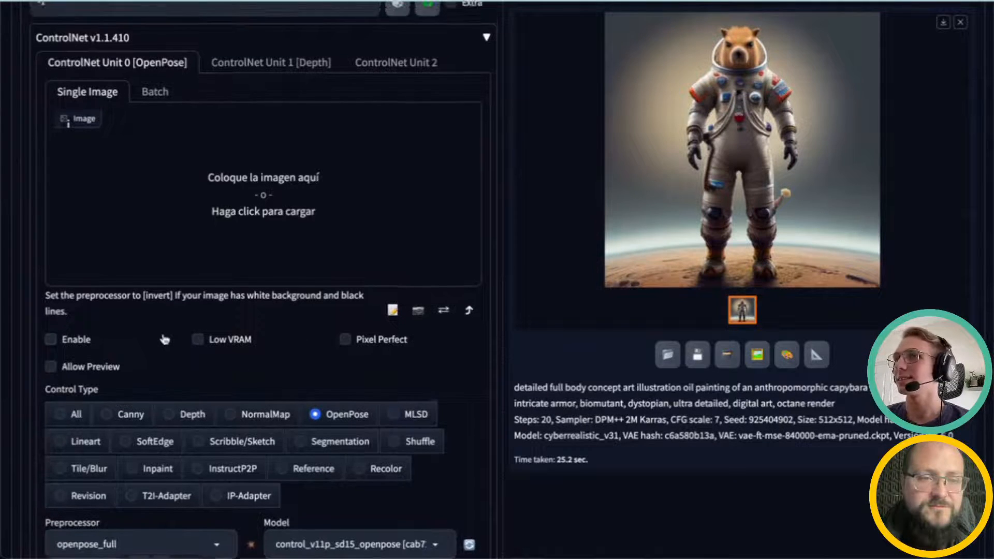
left_click(309, 195)
left_click(391, 337)
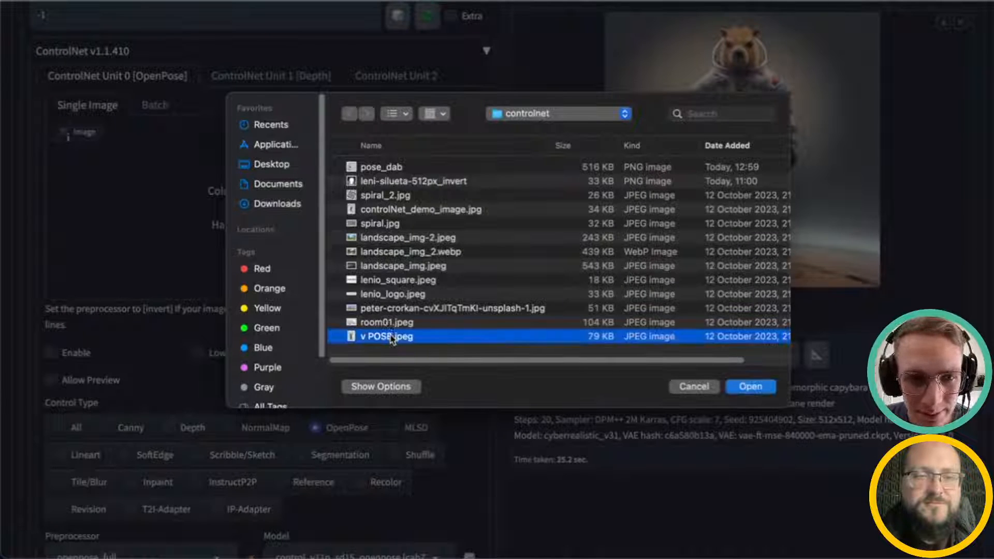
left_click(750, 387)
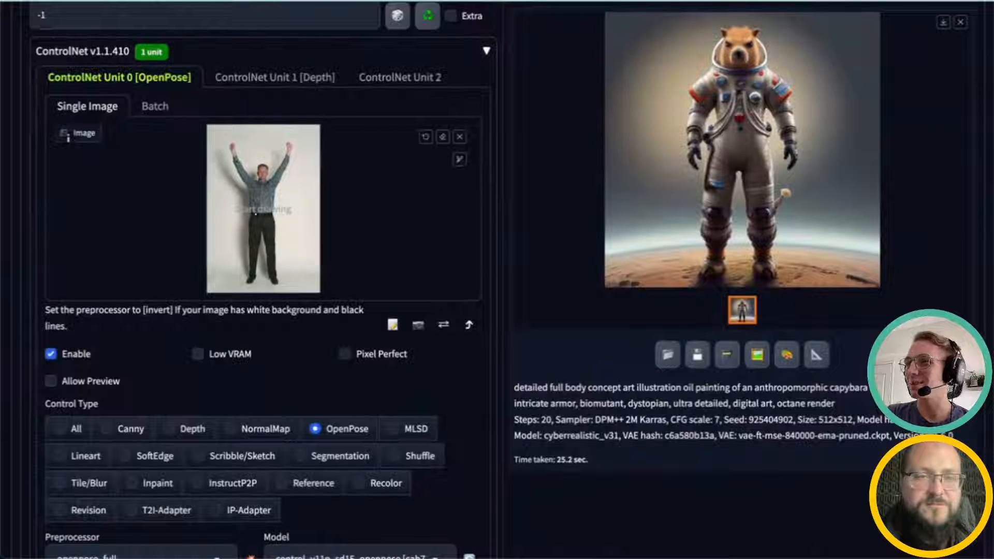
scroll(334, 282, "up", 1)
scroll(321, 344, "down", 2)
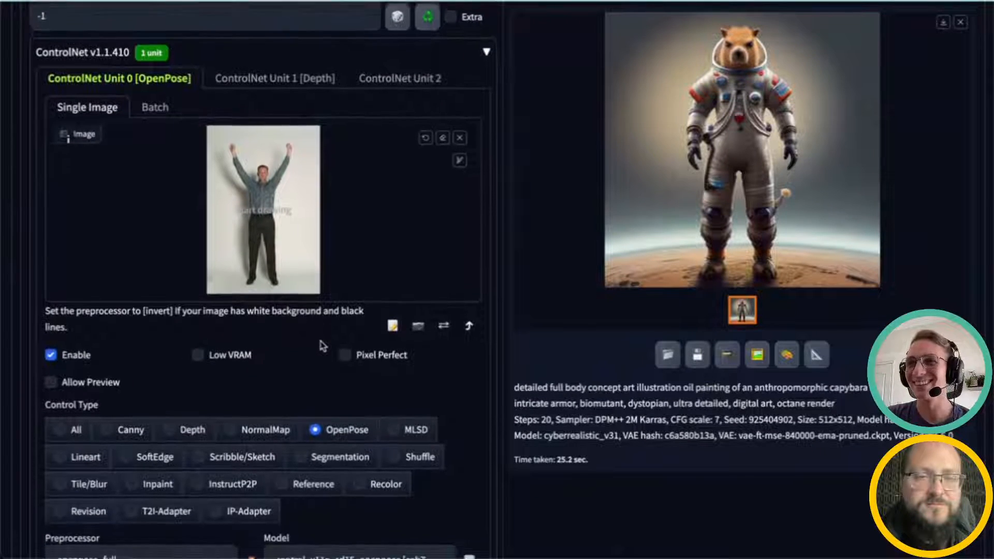
scroll(324, 349, "up", 10)
scroll(328, 345, "down", 7)
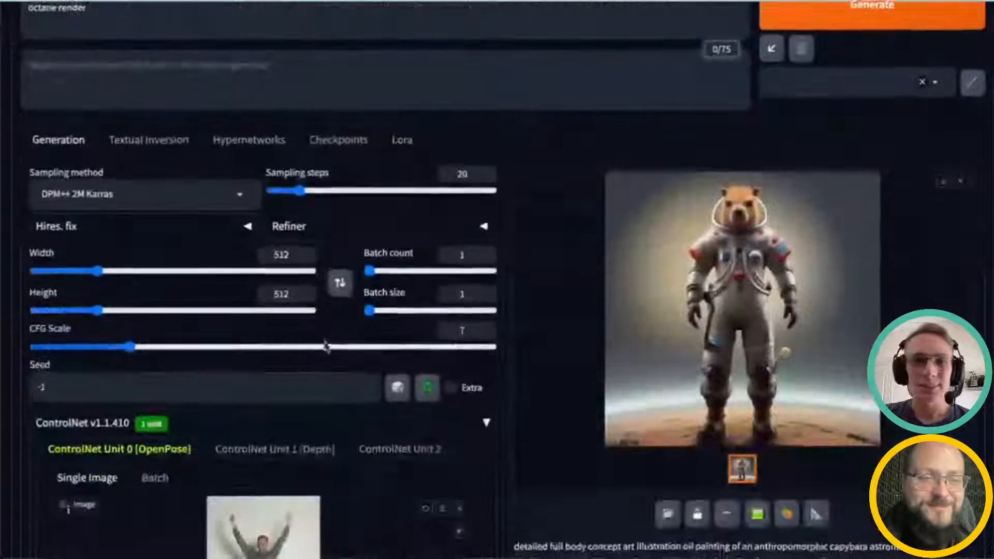
left_click(486, 192)
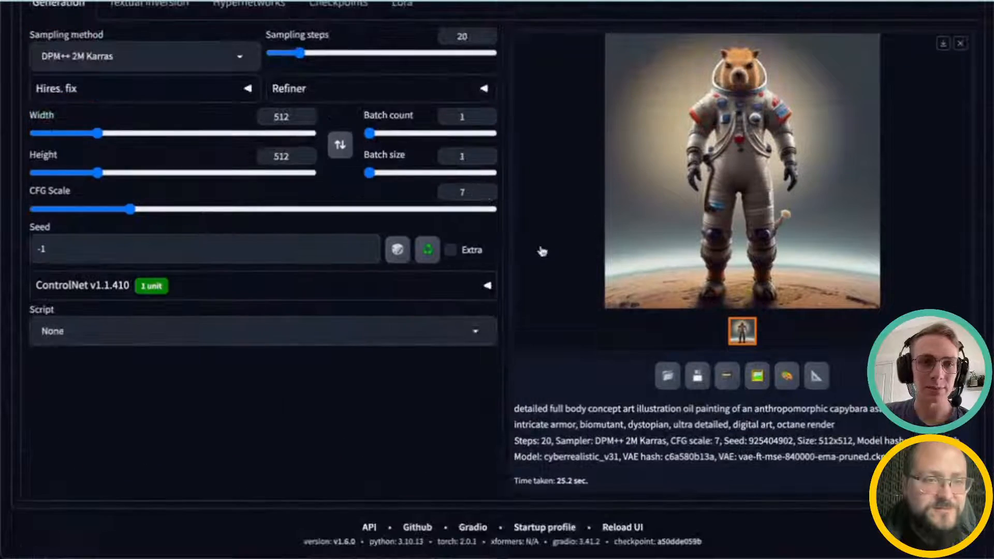
left_click(118, 290)
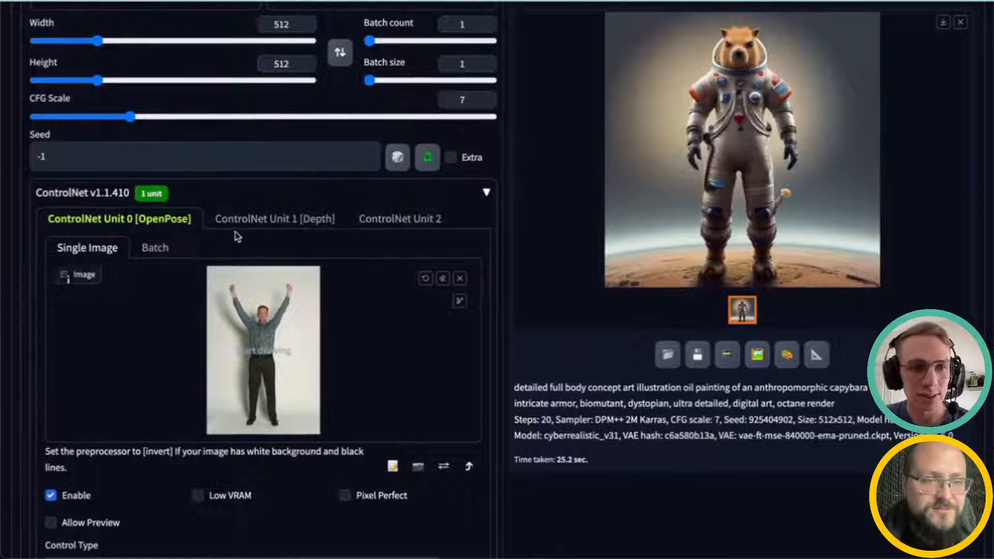
scroll(231, 250, "down", 4)
scroll(231, 252, "up", 1)
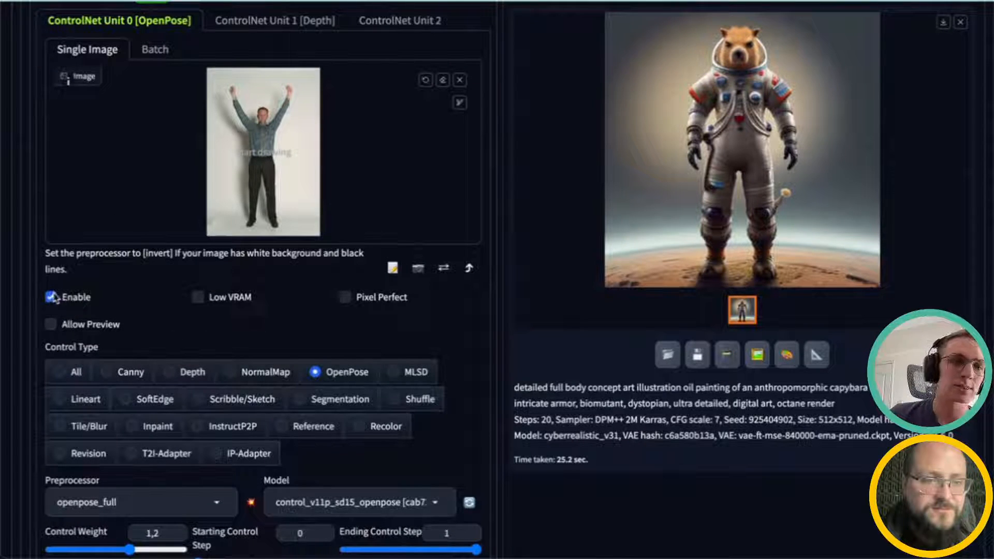
Step: Review the ControlNet Unit 0 OpenPose settings: preprocessor, model, control weight, control mode and resize mode
scroll(168, 314, "down", 1)
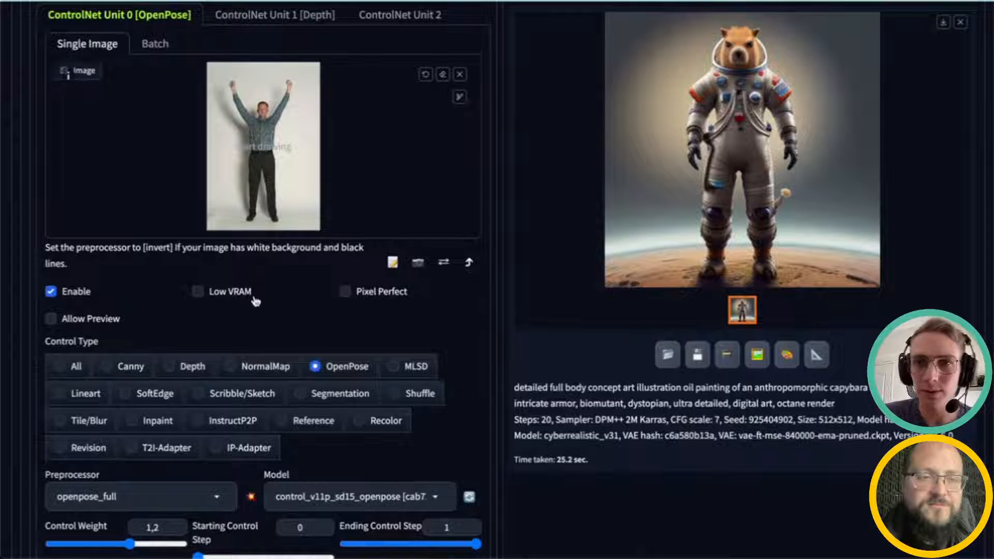
scroll(233, 336, "up", 1)
scroll(223, 342, "down", 4)
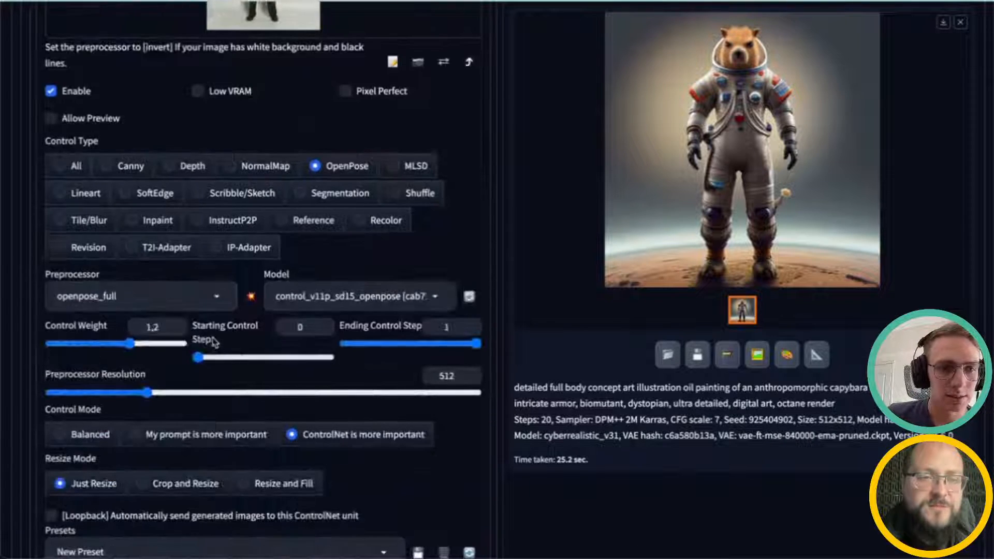
scroll(212, 346, "up", 1)
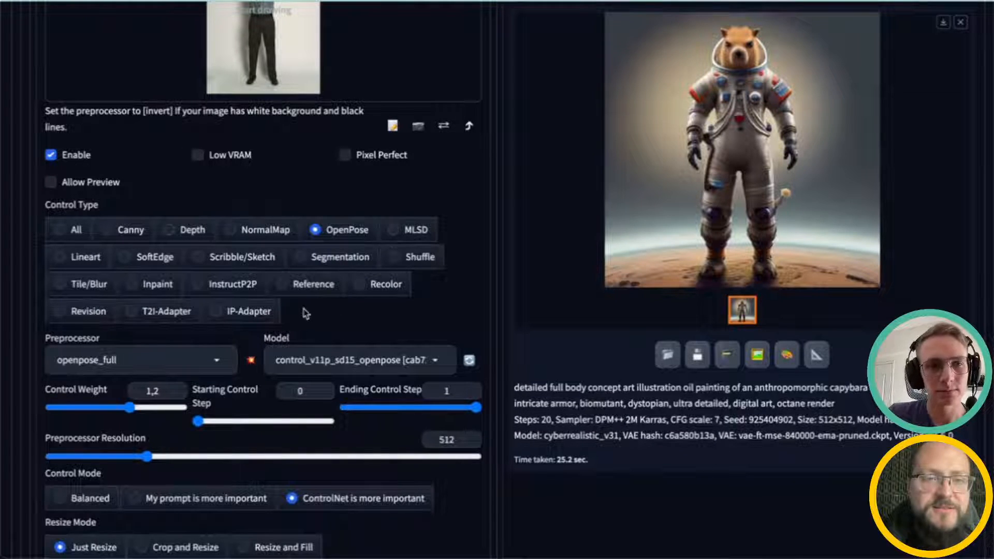
scroll(360, 336, "up", 1)
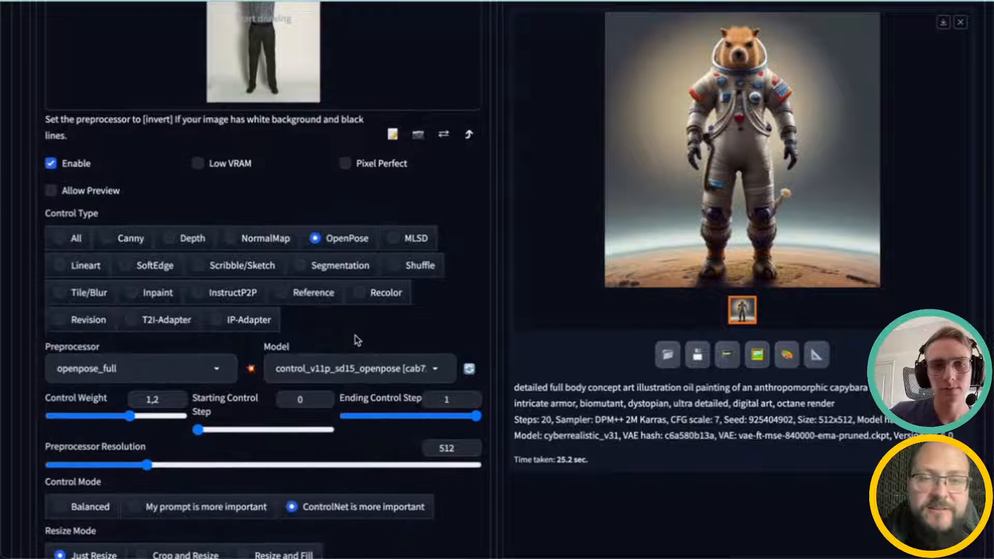
scroll(389, 355, "up", 3)
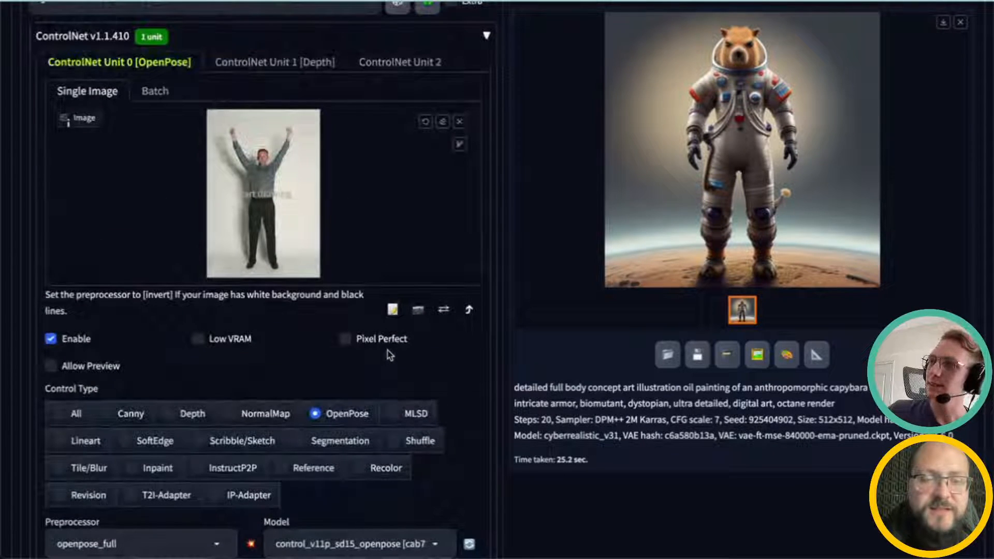
scroll(411, 398, "up", 1)
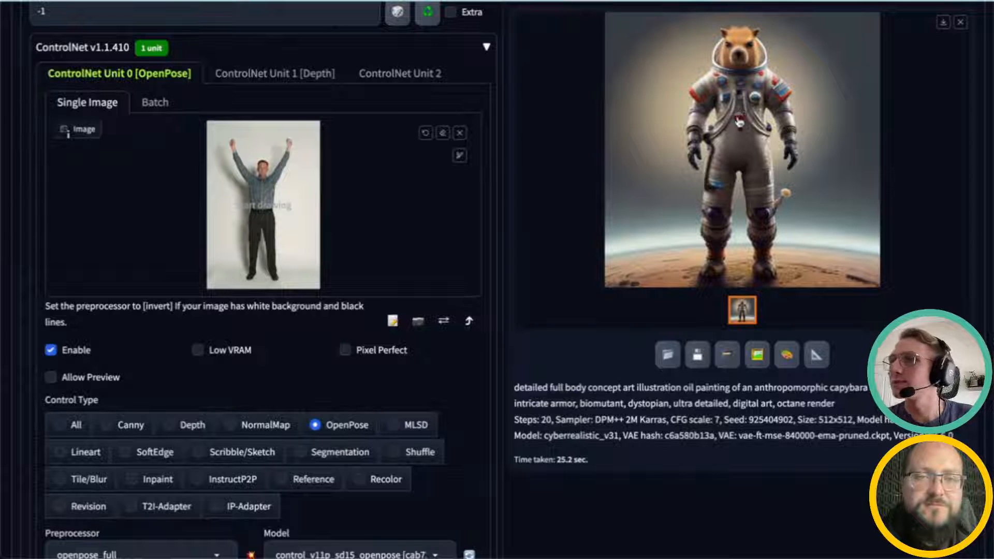
scroll(377, 435, "up", 1)
scroll(381, 430, "down", 2)
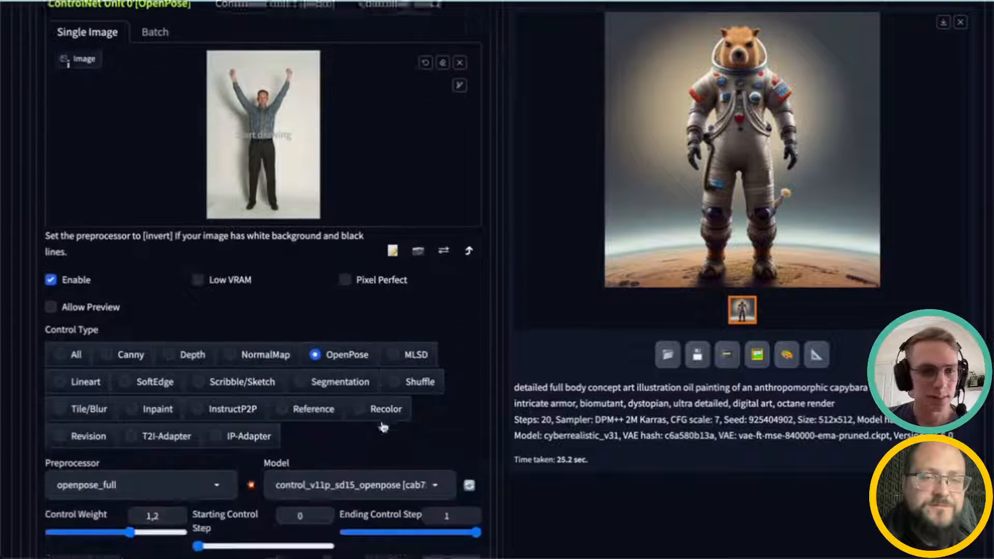
scroll(383, 427, "down", 3)
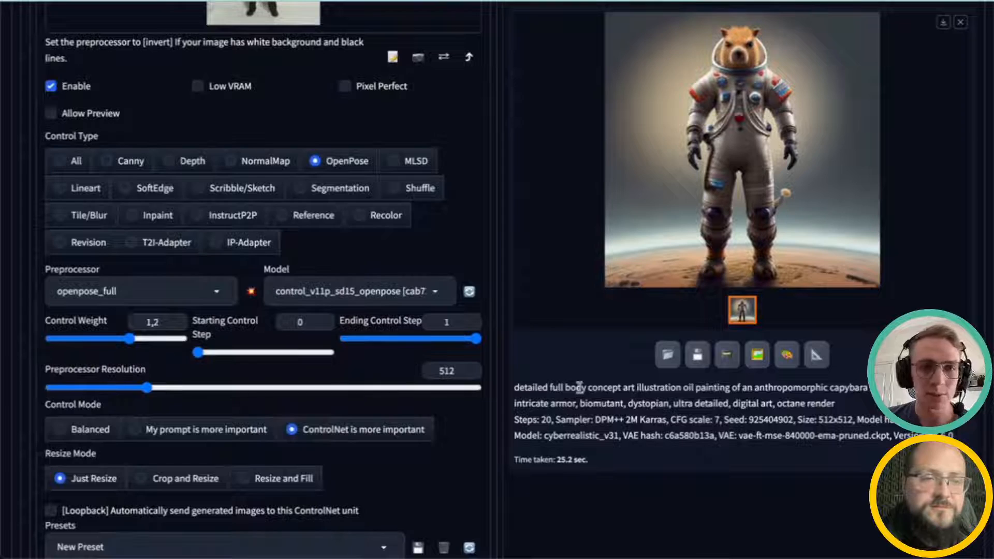
scroll(578, 387, "up", 10)
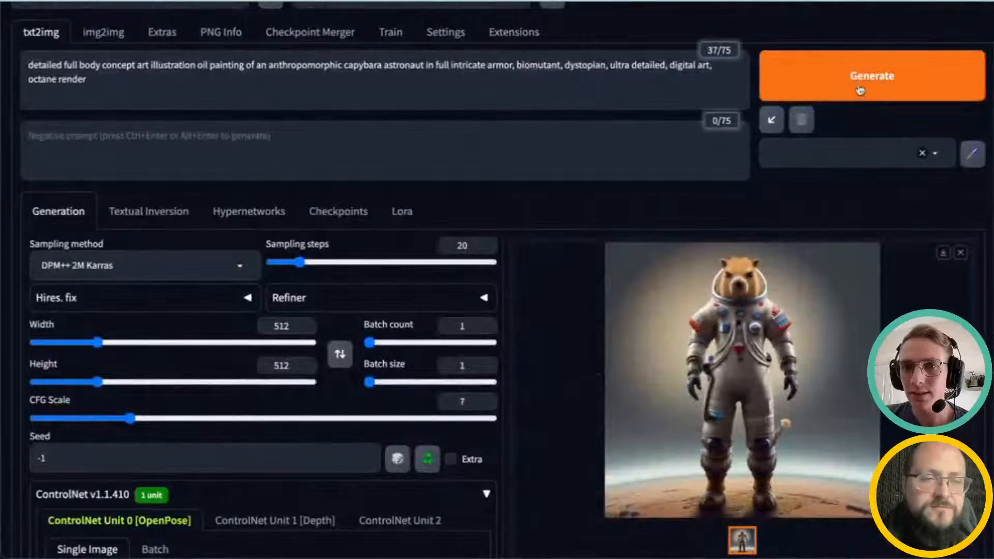
Step: Generate a new image from the prompt with the OpenPose reference guiding the pose
left_click(859, 90)
scroll(311, 440, "down", 6)
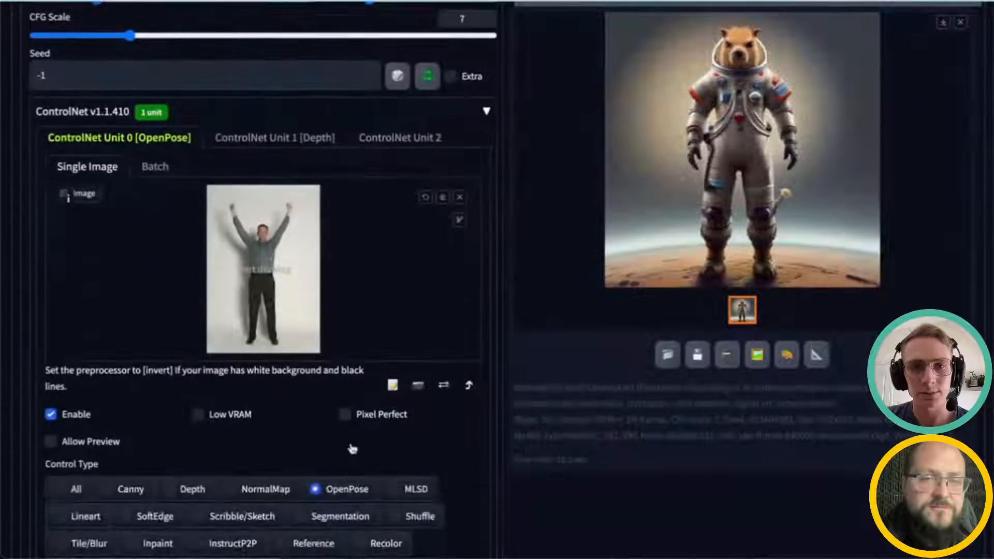
scroll(352, 448, "down", 5)
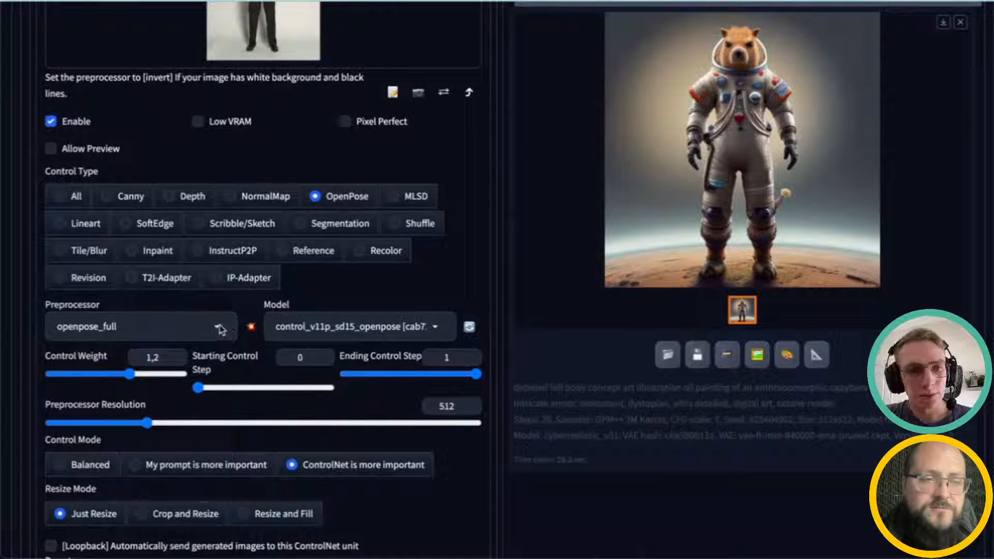
Step: Run the openpose_full preprocessor on the reference image to preview the detected pose skeleton
left_click(220, 329)
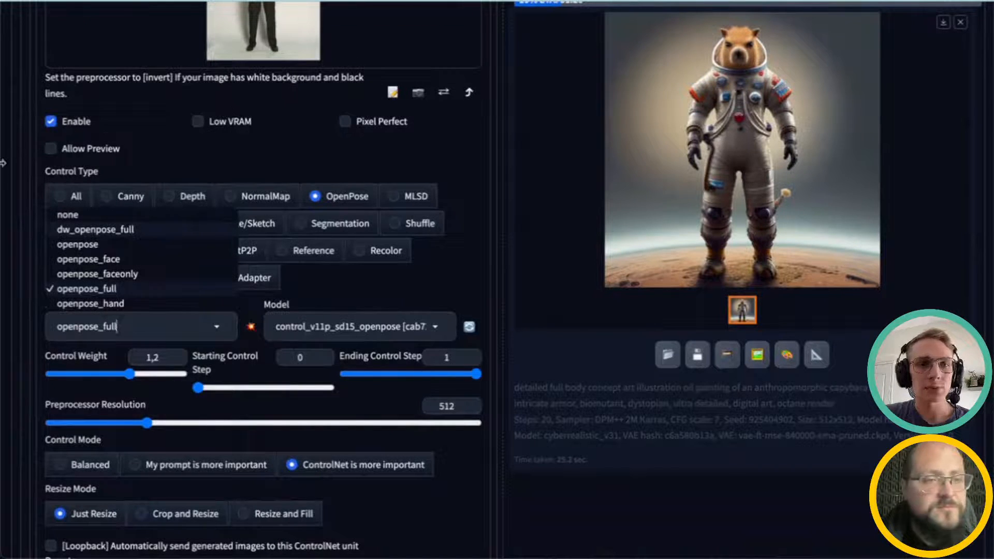
left_click(662, 436)
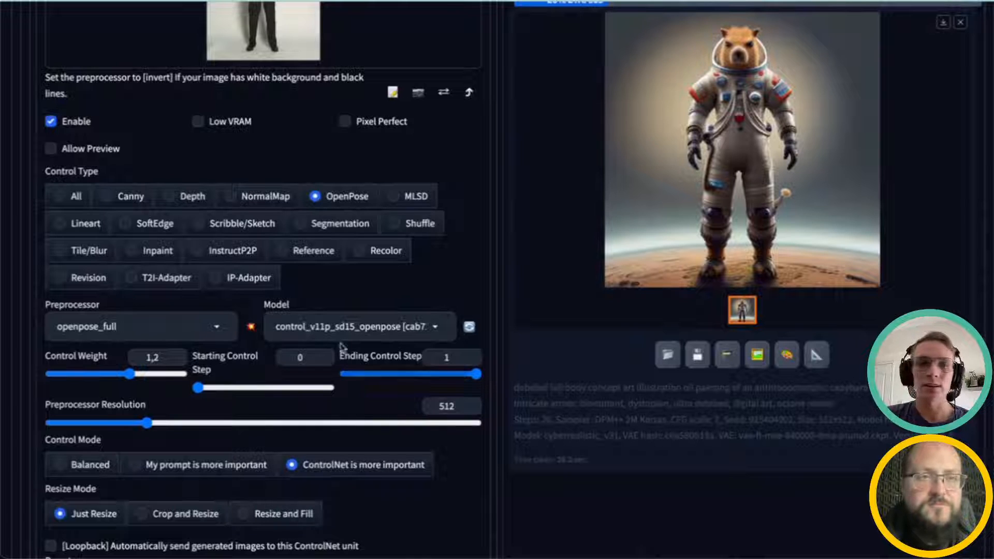
left_click(192, 329)
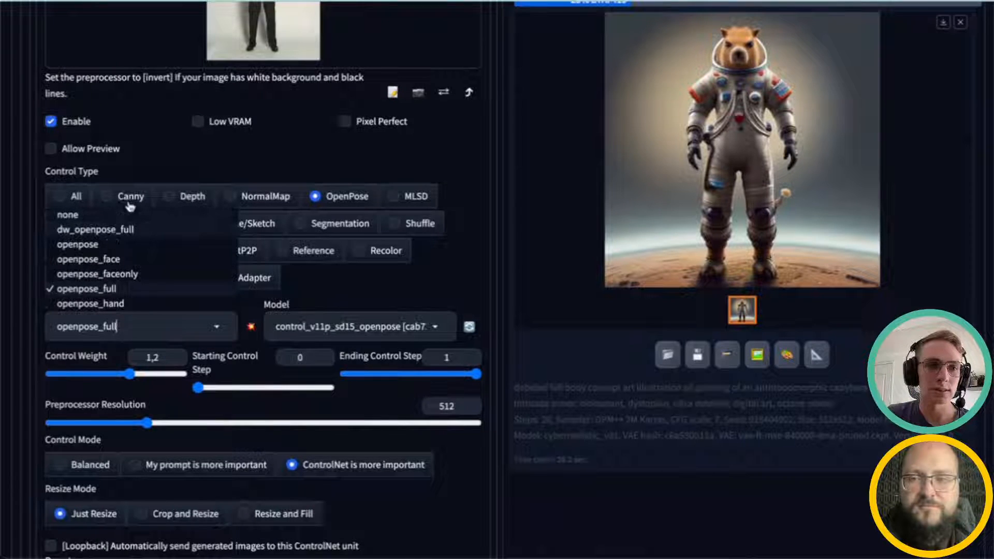
left_click(251, 327)
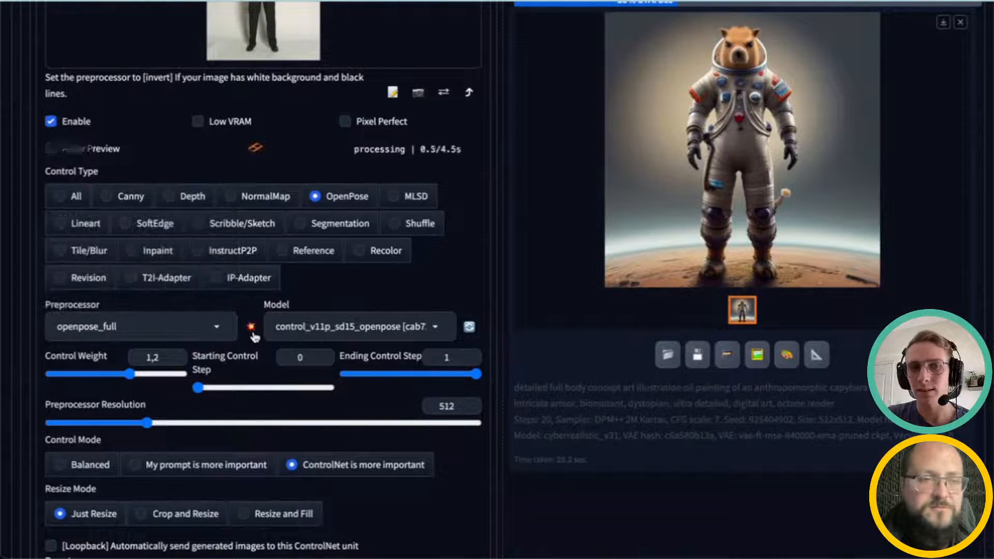
Step: Review the finished generation and the preprocessor preview alongside the ControlNet settings
scroll(595, 521, "up", 2)
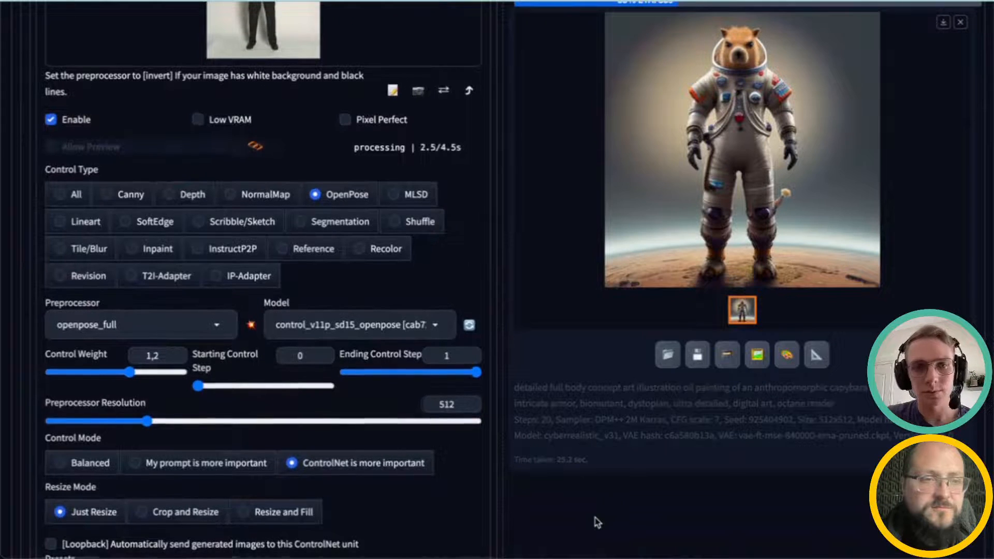
scroll(264, 476, "down", 2)
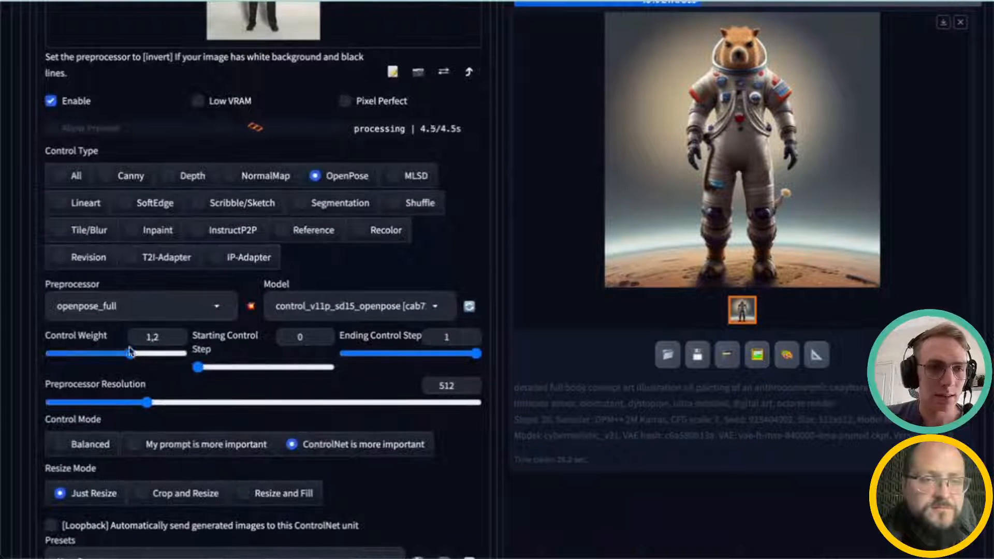
scroll(145, 360, "down", 2)
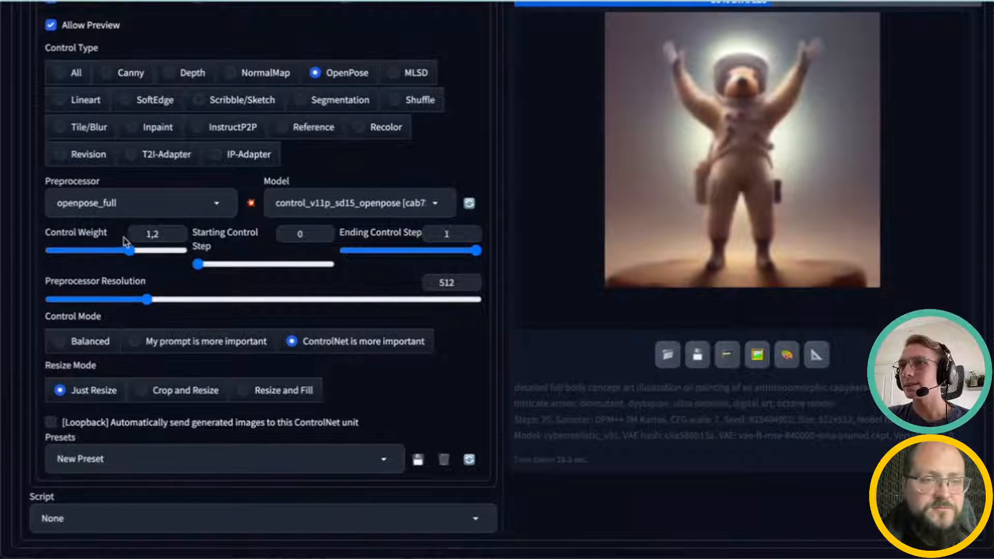
scroll(139, 282, "up", 1)
scroll(140, 284, "up", 5)
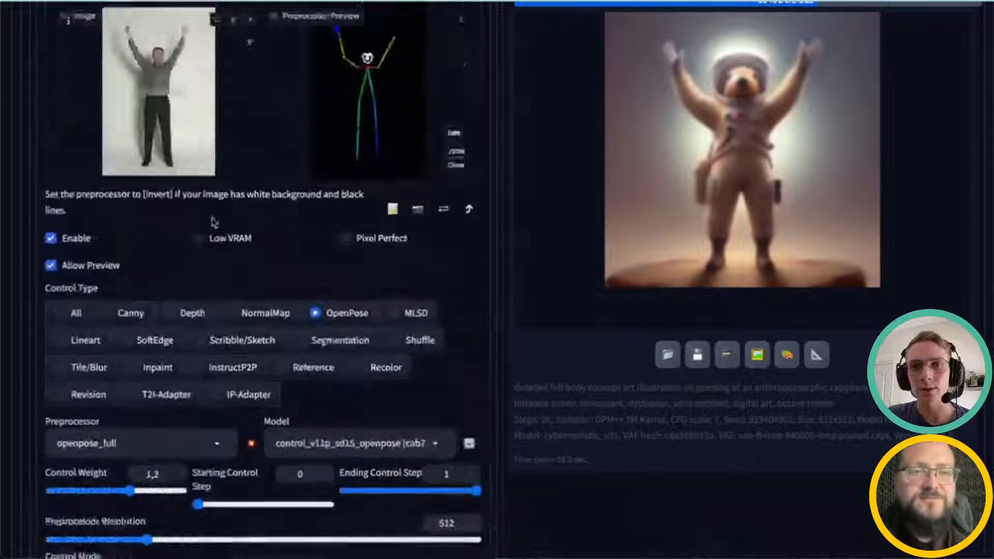
scroll(311, 295, "down", 5)
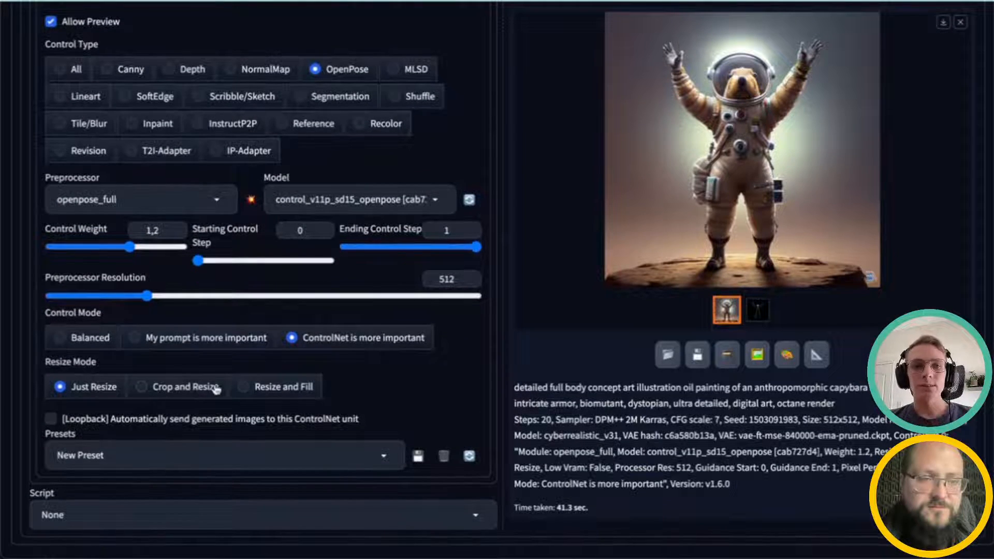
scroll(275, 398, "up", 1)
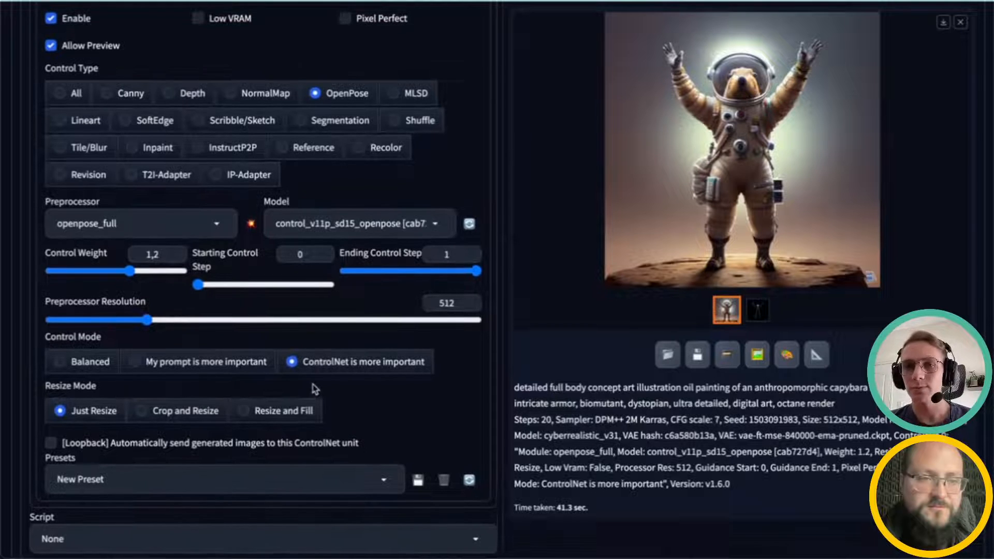
scroll(313, 383, "up", 1)
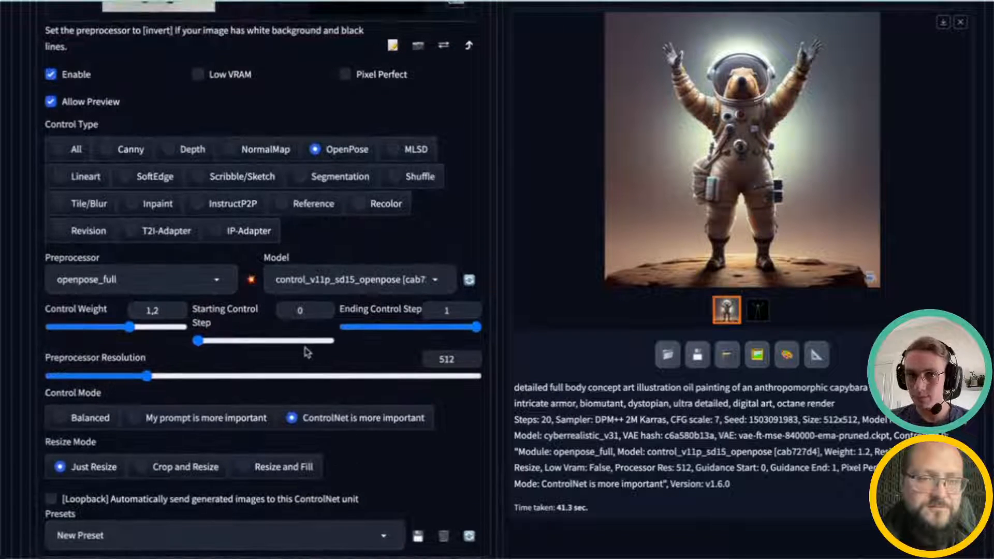
scroll(301, 351, "up", 3)
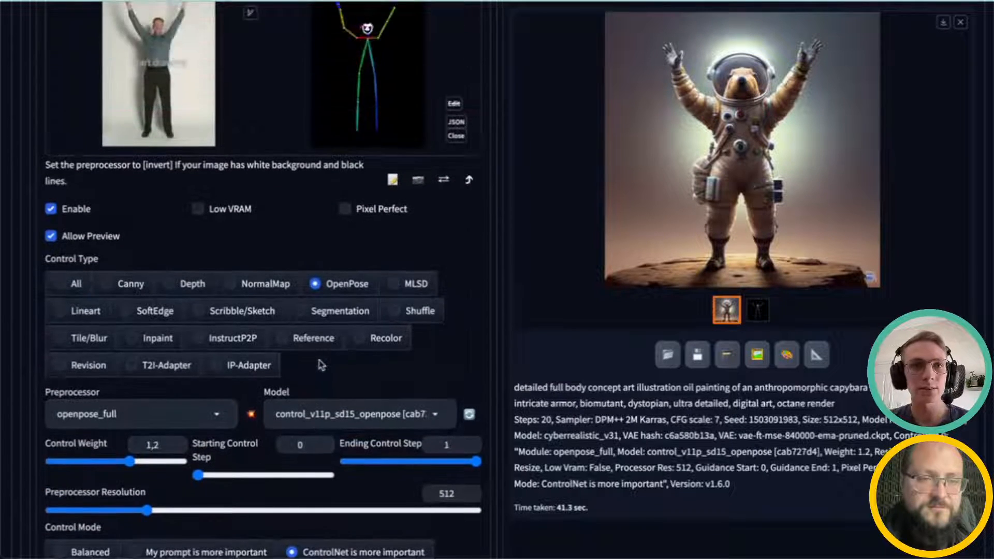
scroll(315, 362, "down", 6)
scroll(320, 365, "up", 8)
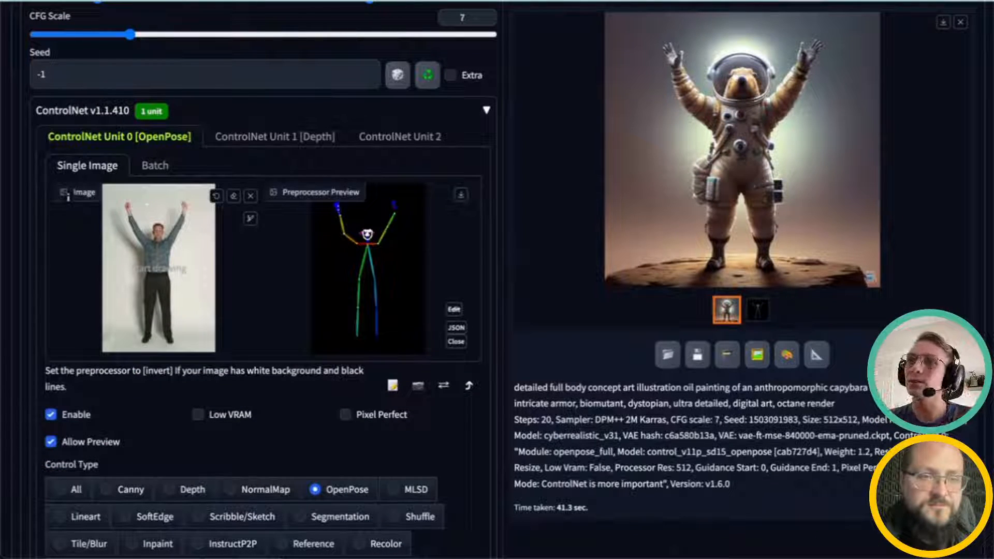
scroll(156, 204, "up", 7)
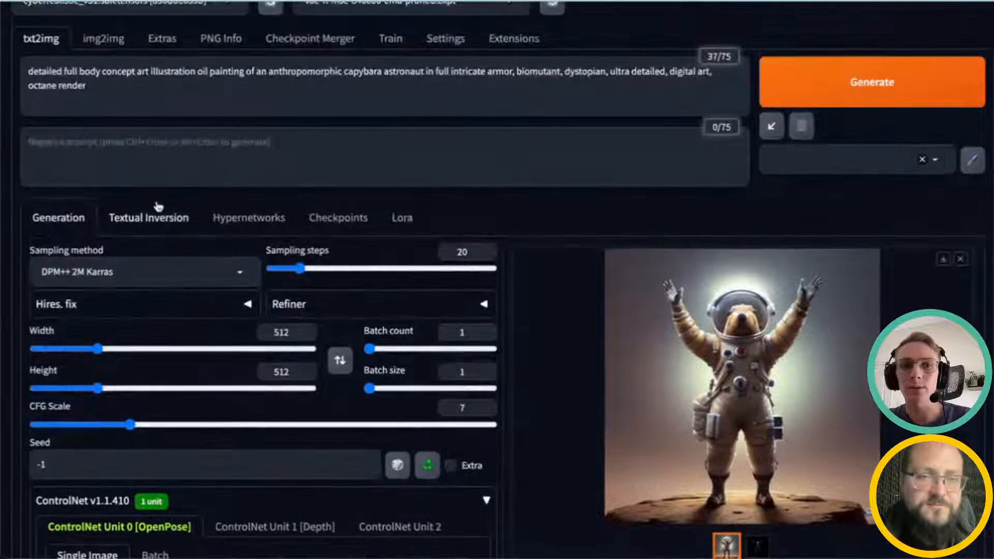
scroll(282, 371, "down", 1)
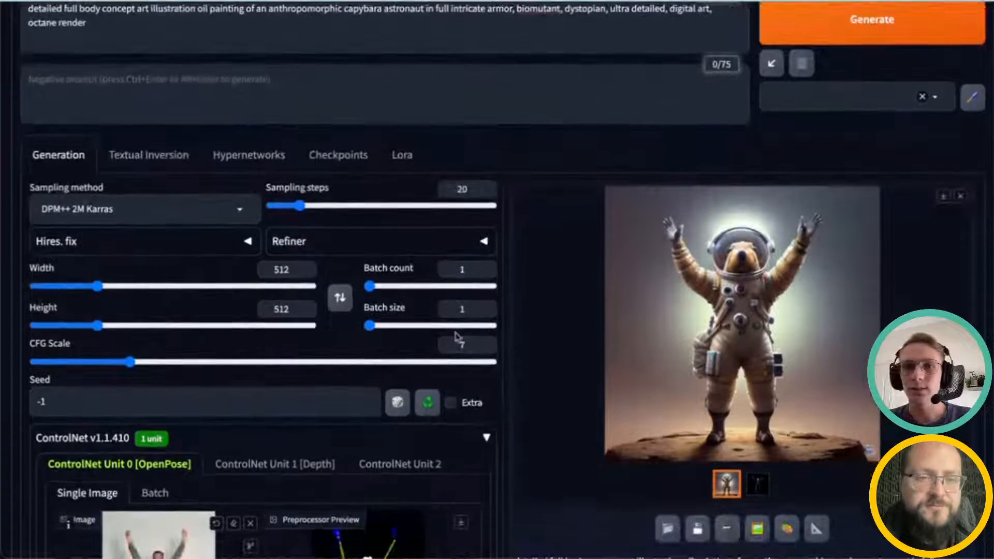
scroll(704, 414, "down", 1)
Step: Compare the generated capybara astronaut with the OpenPose skeleton map in the full-size viewer, then close it
left_click(744, 351)
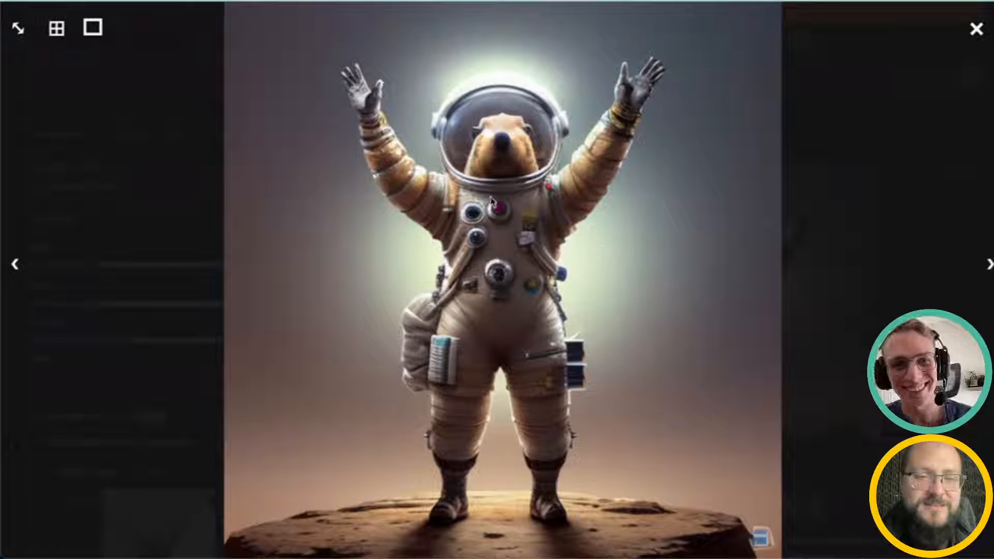
left_click(988, 264)
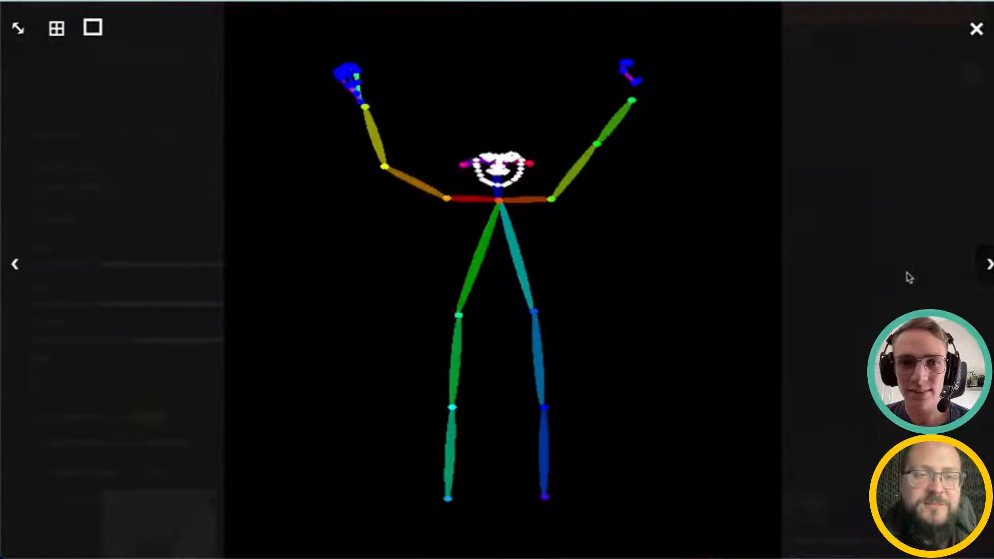
left_click(15, 264)
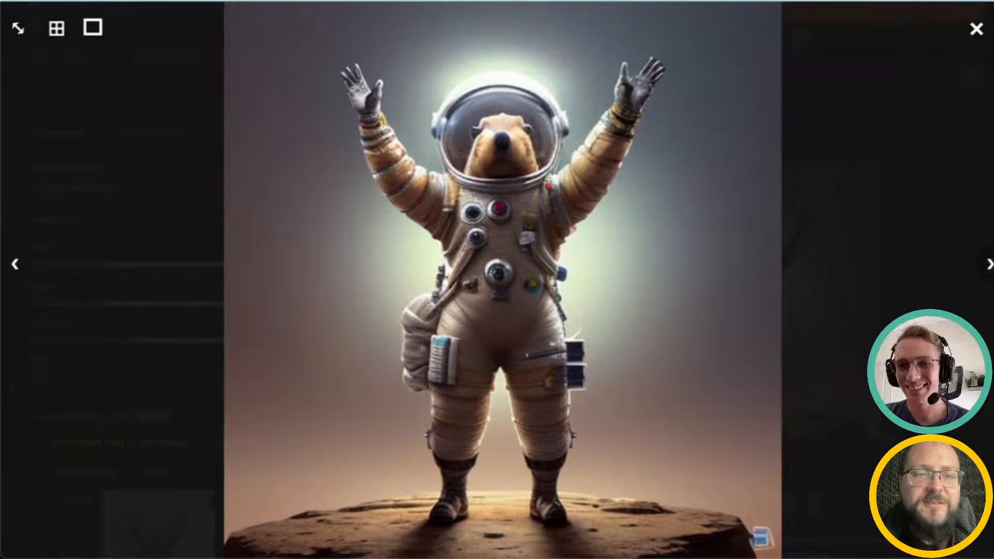
left_click(989, 265)
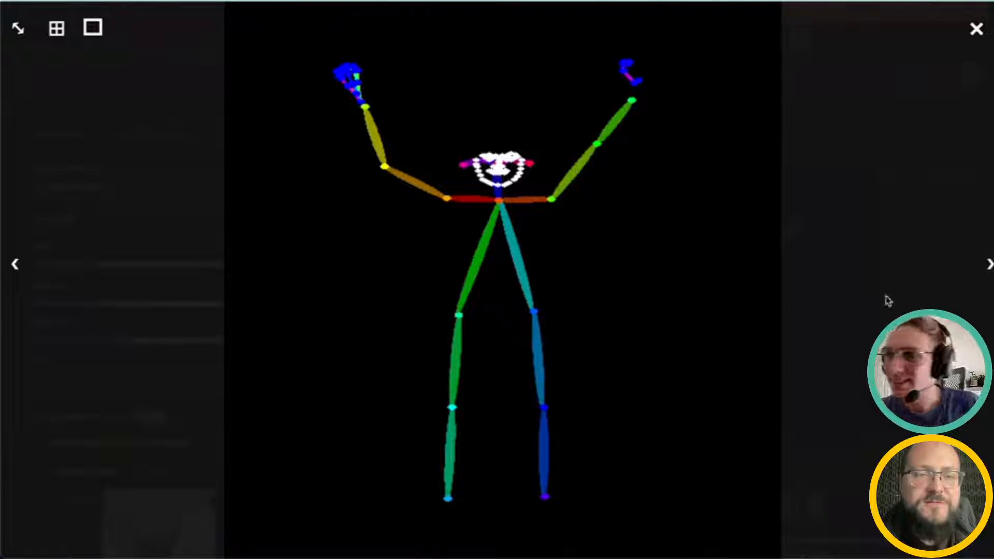
left_click(976, 30)
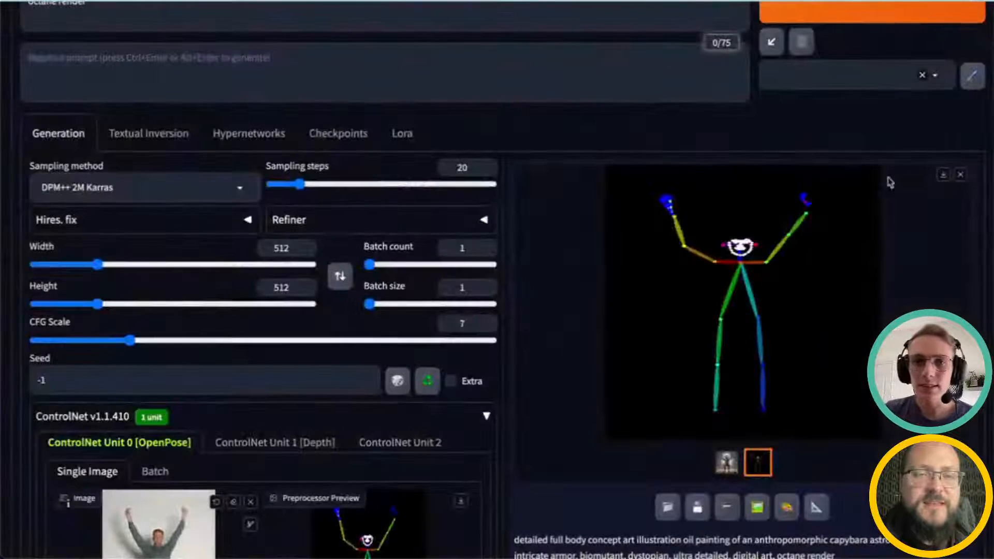
Step: Reopen the pose skeleton in the full-size viewer and flip between it and the generated image
scroll(925, 300, "up", 1)
scroll(925, 301, "down", 3)
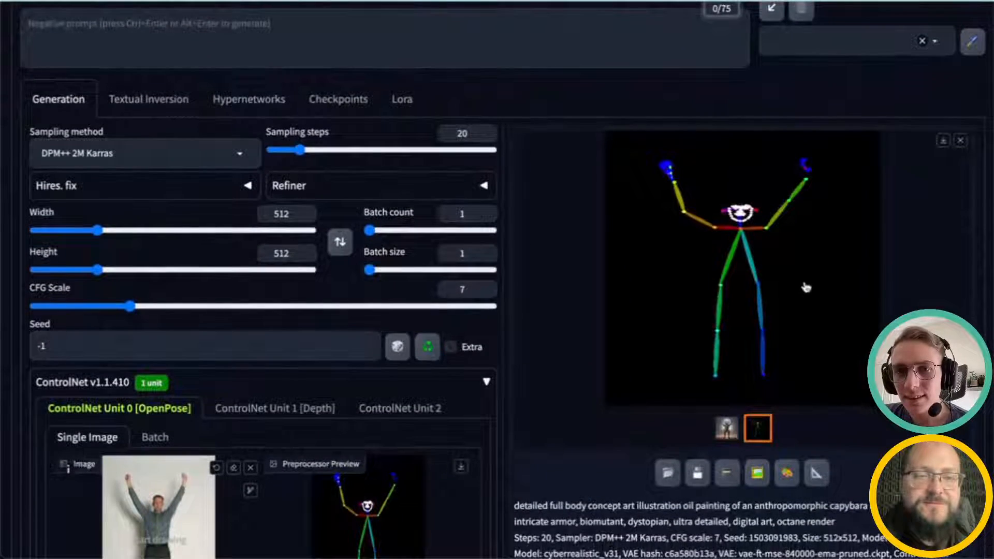
left_click(806, 287)
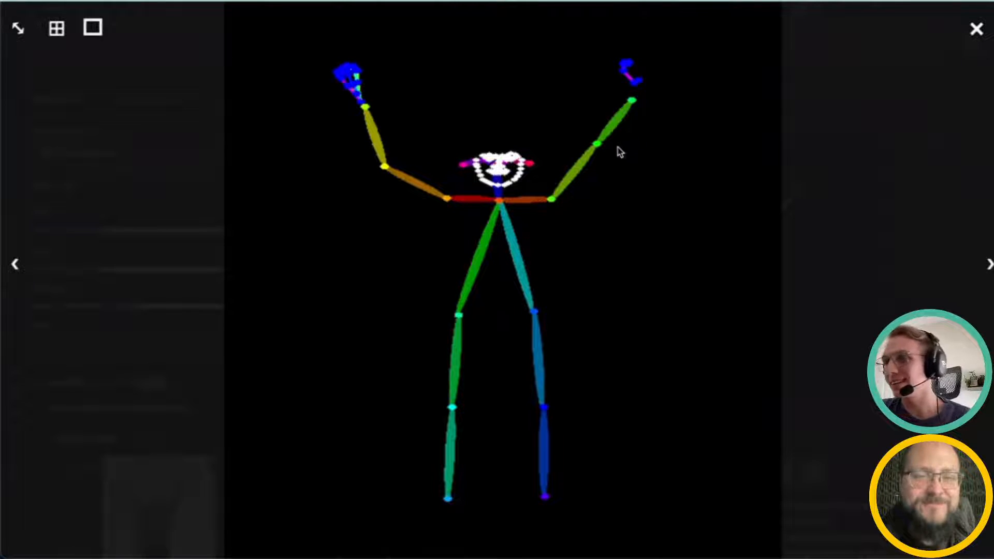
left_click(15, 265)
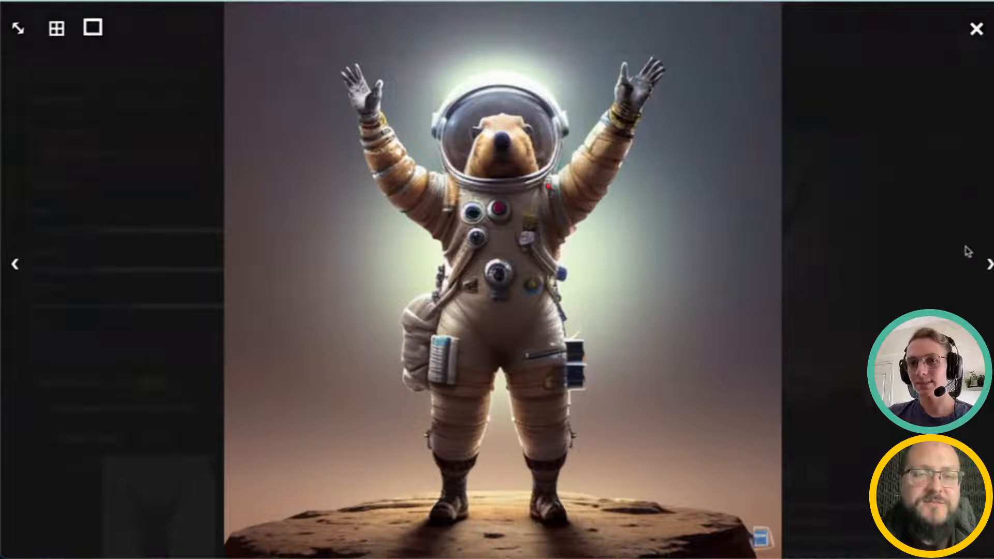
left_click(988, 265)
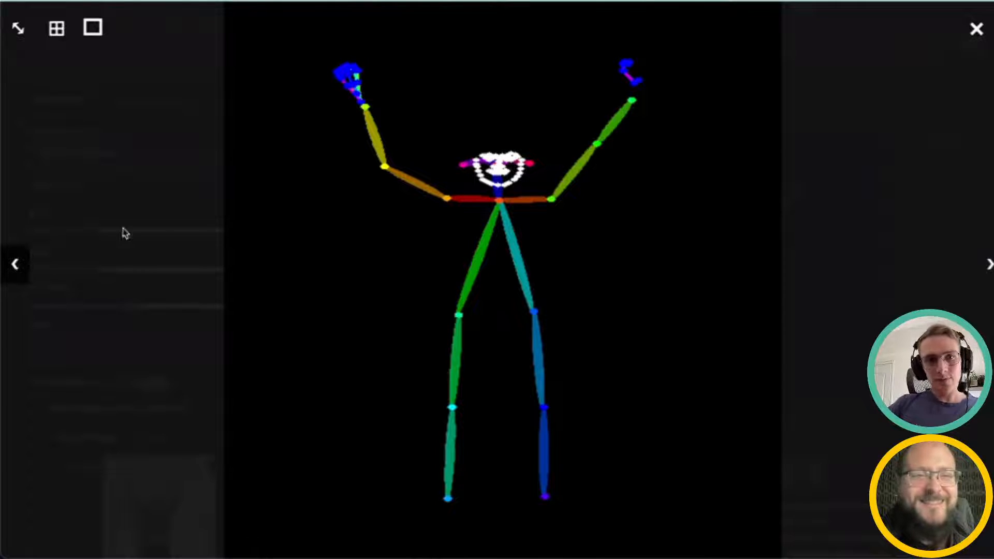
Step: Close the full-size image viewer and select the whole positive prompt
left_click(977, 31)
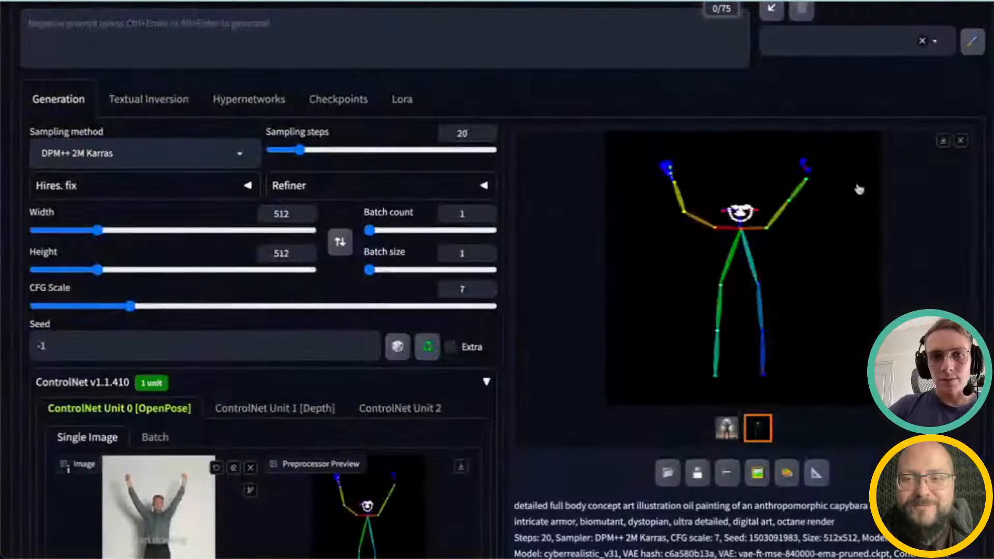
scroll(854, 188, "up", 2)
scroll(465, 430, "down", 10)
scroll(465, 430, "up", 2)
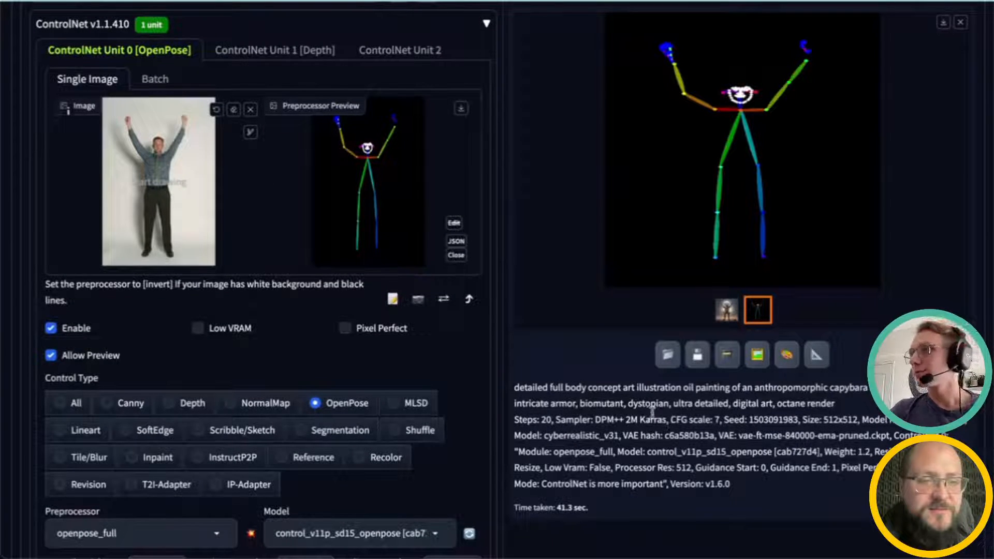
scroll(670, 422, "up", 10)
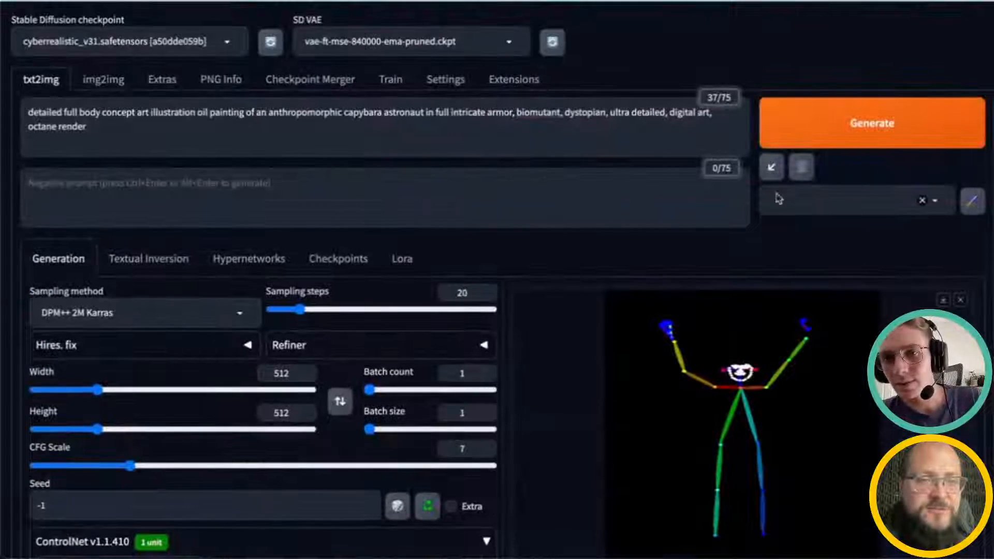
left_click(132, 124)
key("ctrl+a")
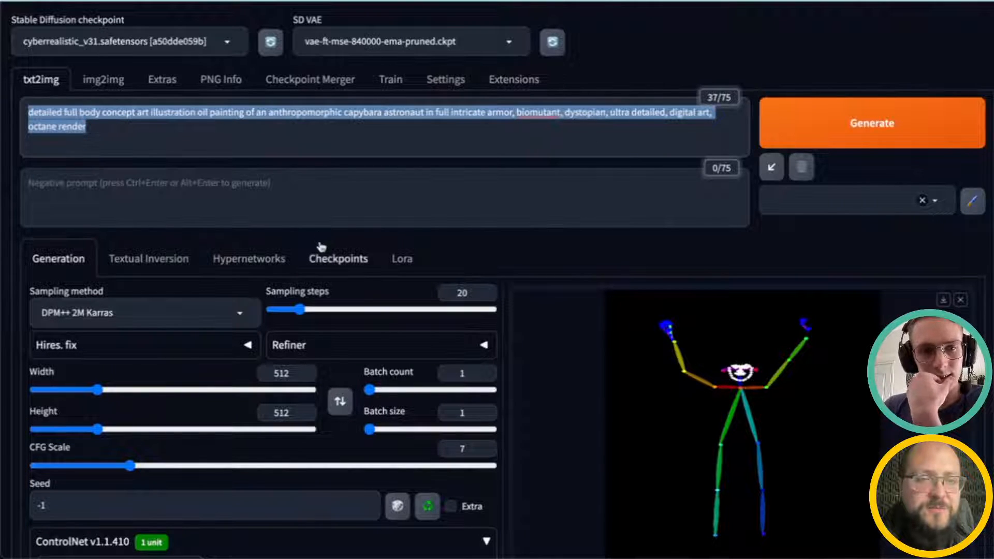
Step: Load landscape_img_2.webp from the controlnet folder as the image for ControlNet Unit 1 [Depth]
scroll(322, 259, "down", 4)
scroll(321, 316, "down", 2)
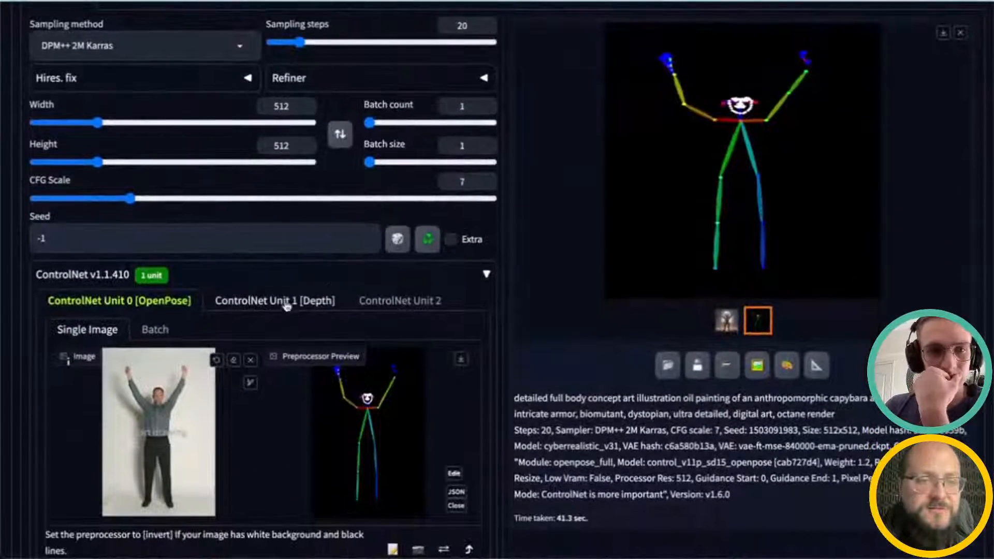
left_click(287, 302)
scroll(289, 311, "down", 1)
scroll(291, 316, "down", 3)
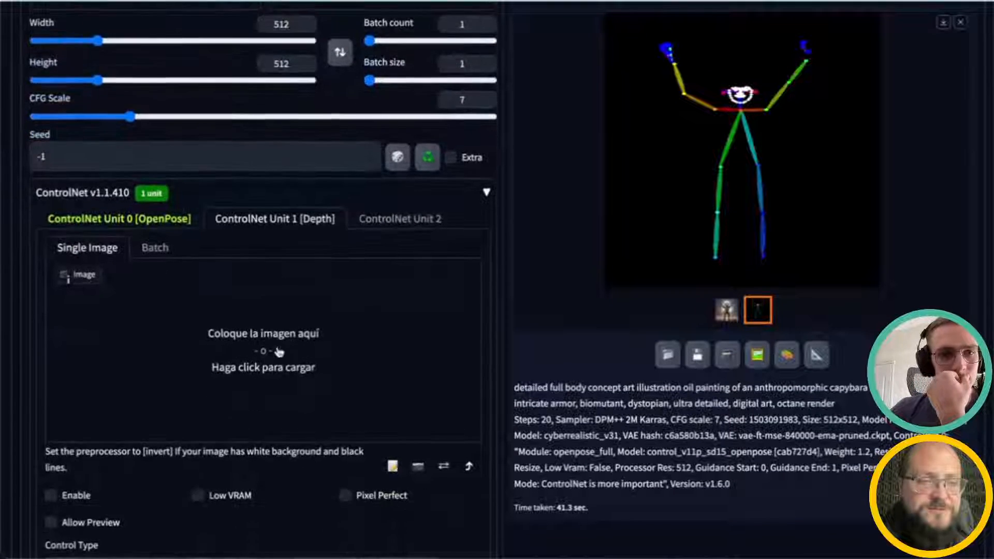
left_click(275, 291)
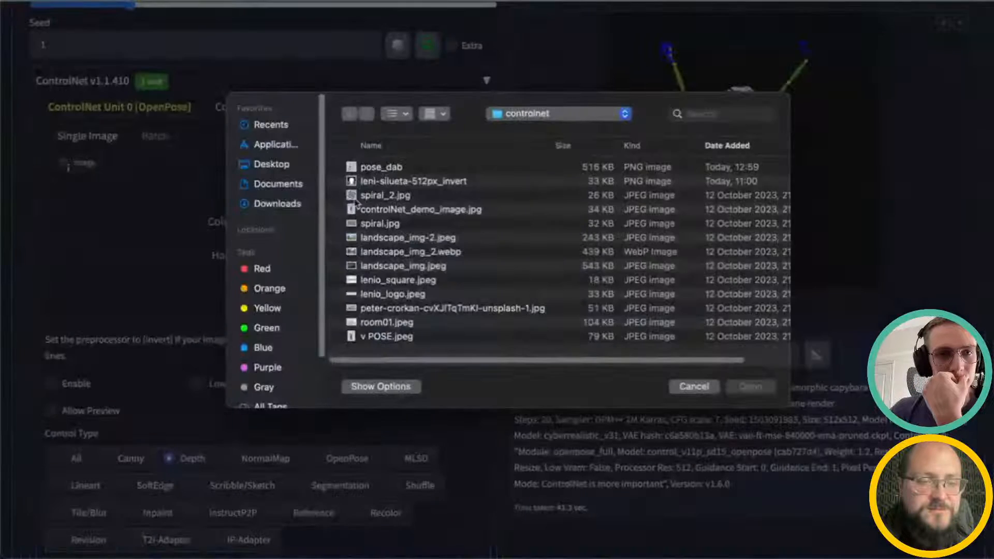
left_click(406, 238)
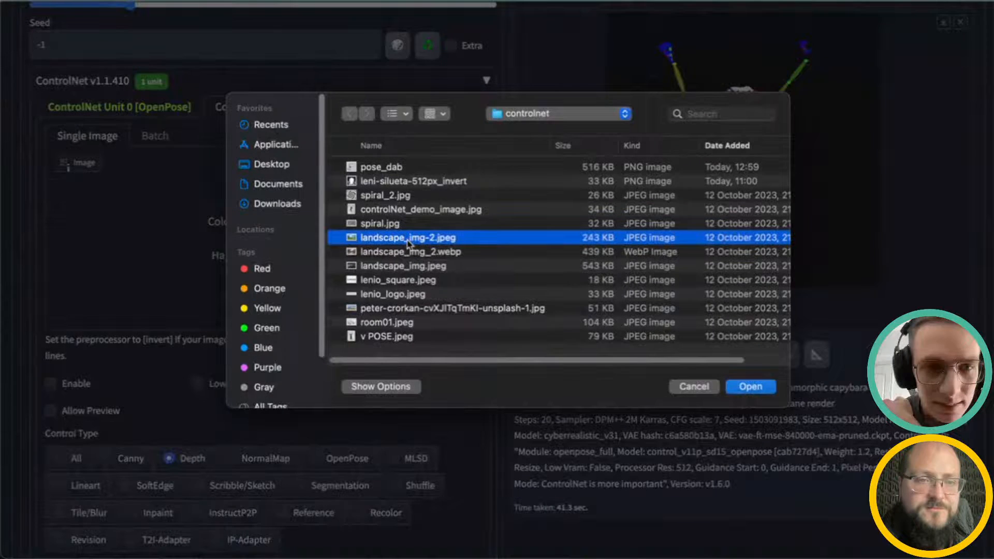
left_click(410, 250)
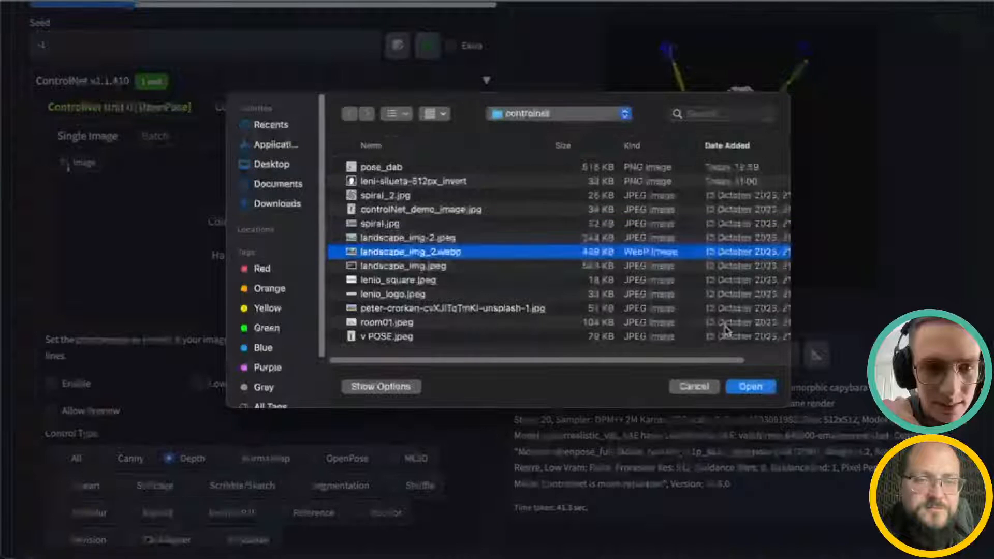
left_click(751, 386)
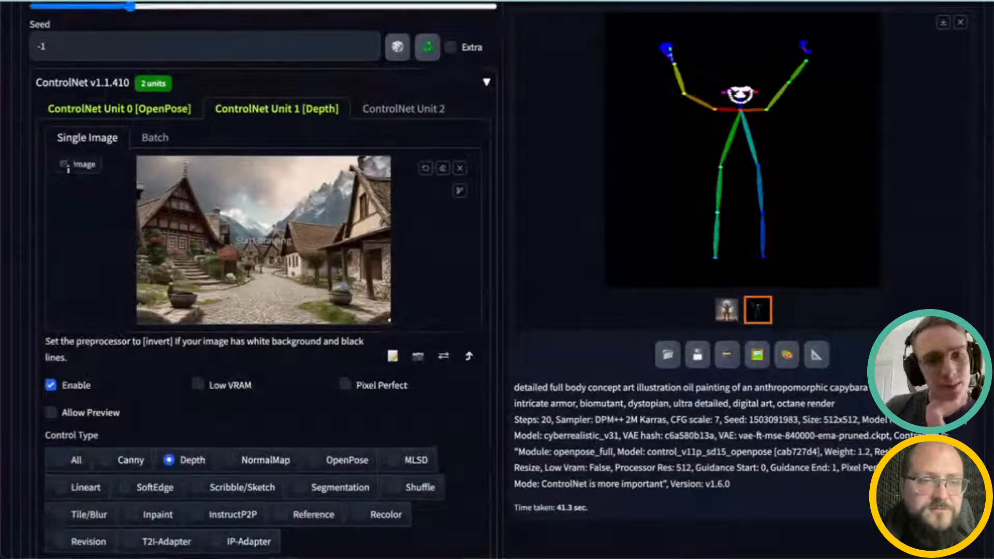
Step: Replace the prompt with "village in the mountains, raining, ghost, octane render"
scroll(461, 331, "up", 3)
scroll(463, 332, "up", 4)
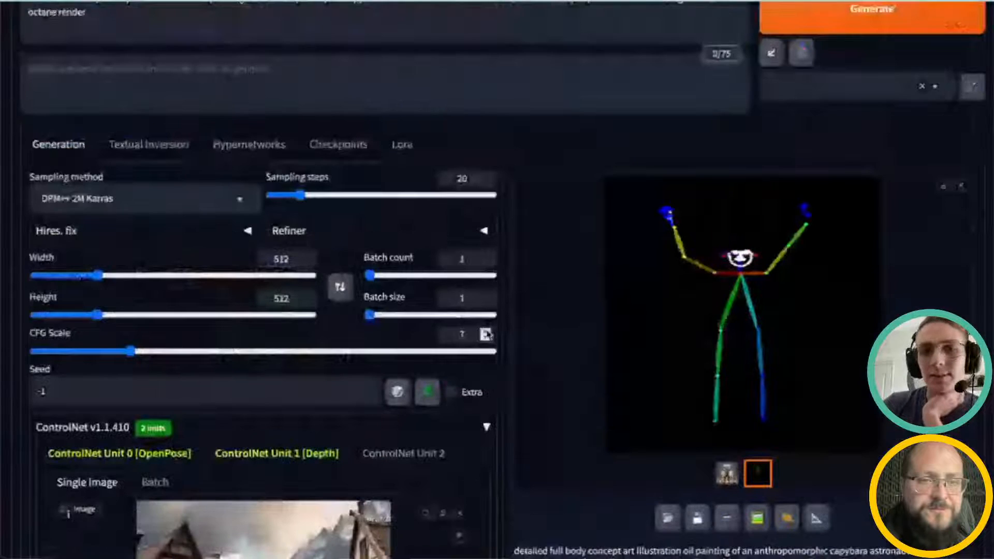
scroll(486, 335, "up", 2)
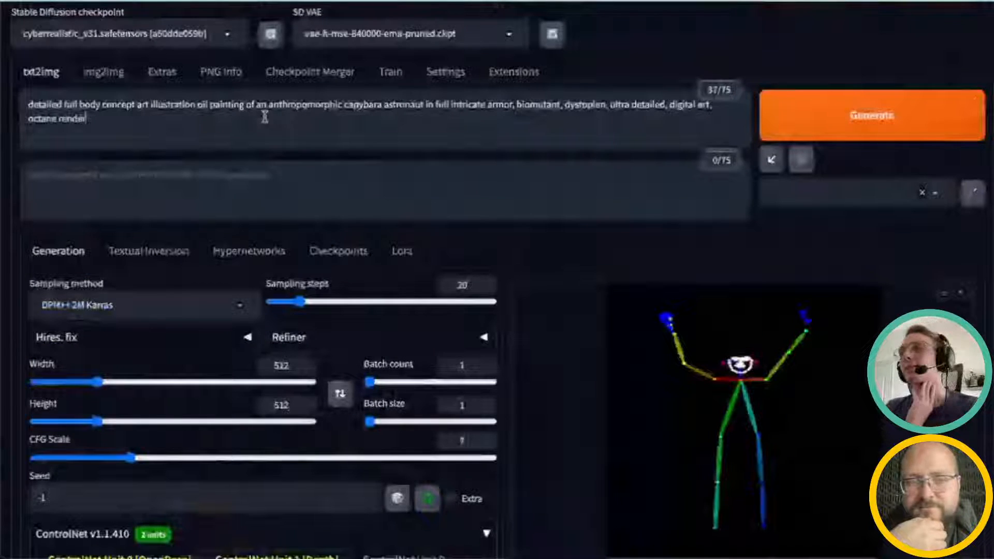
key("ctrl+a")
key("BackSpace")
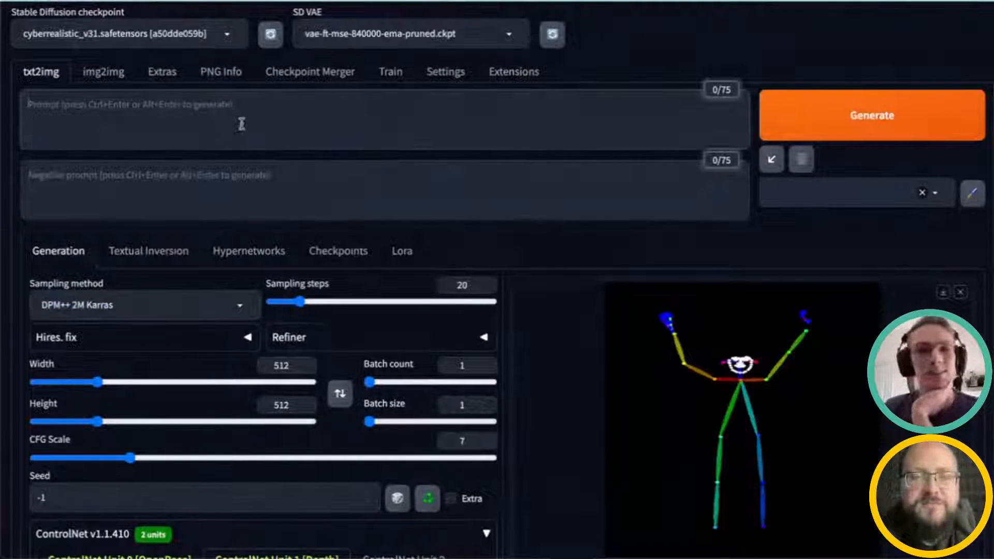
scroll(261, 284, "up", 1)
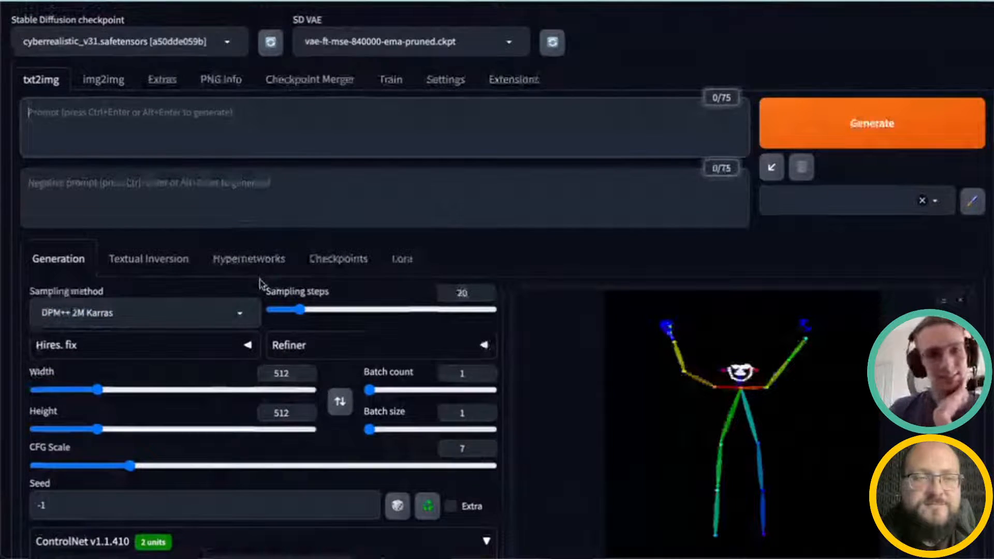
scroll(269, 306, "down", 1)
scroll(269, 311, "down", 5)
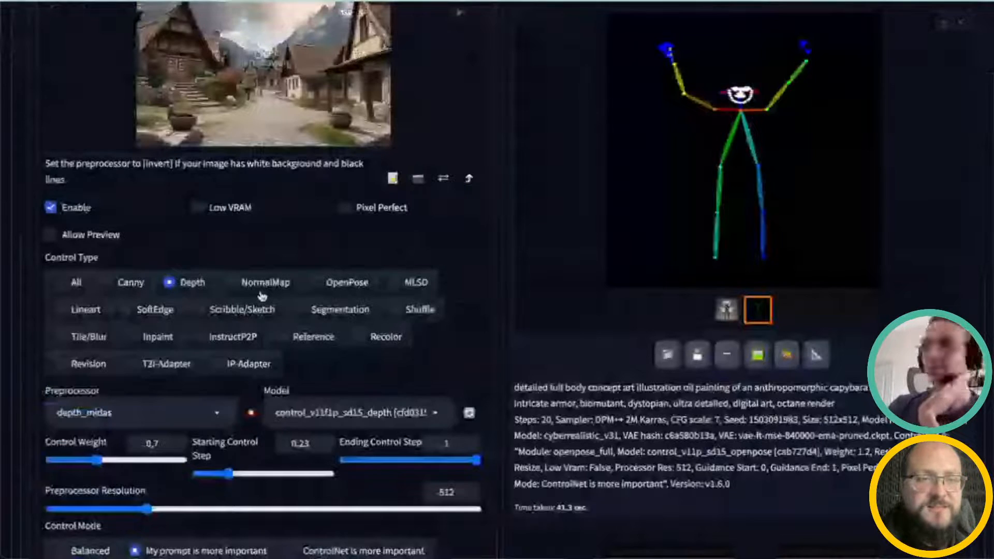
scroll(261, 296, "up", 4)
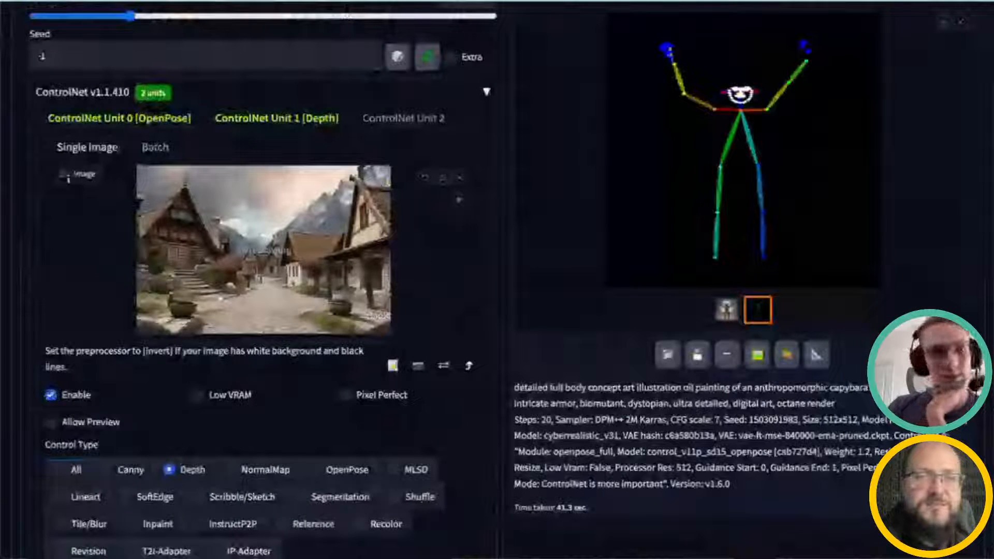
scroll(221, 299, "up", 1)
scroll(200, 134, "up", 8)
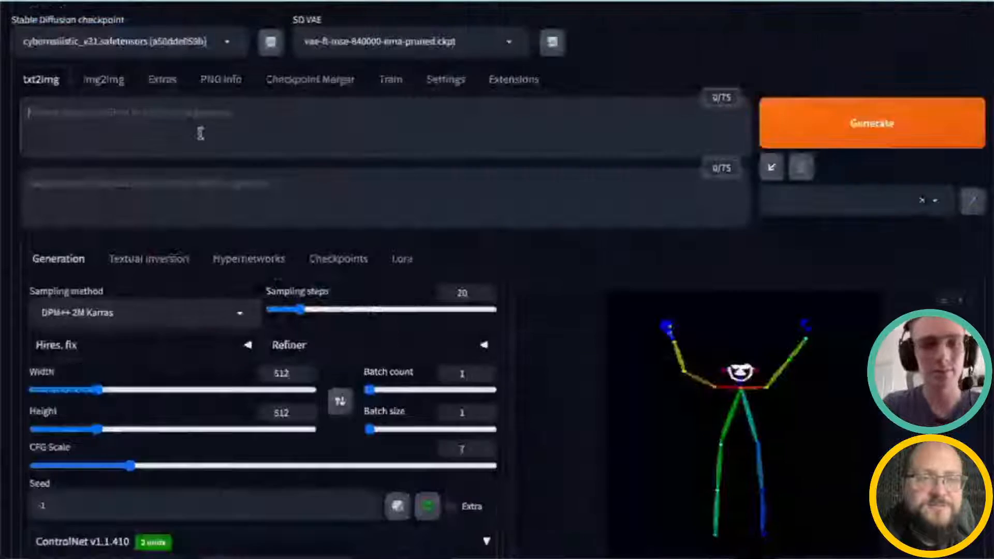
left_click(201, 133)
type("village in the")
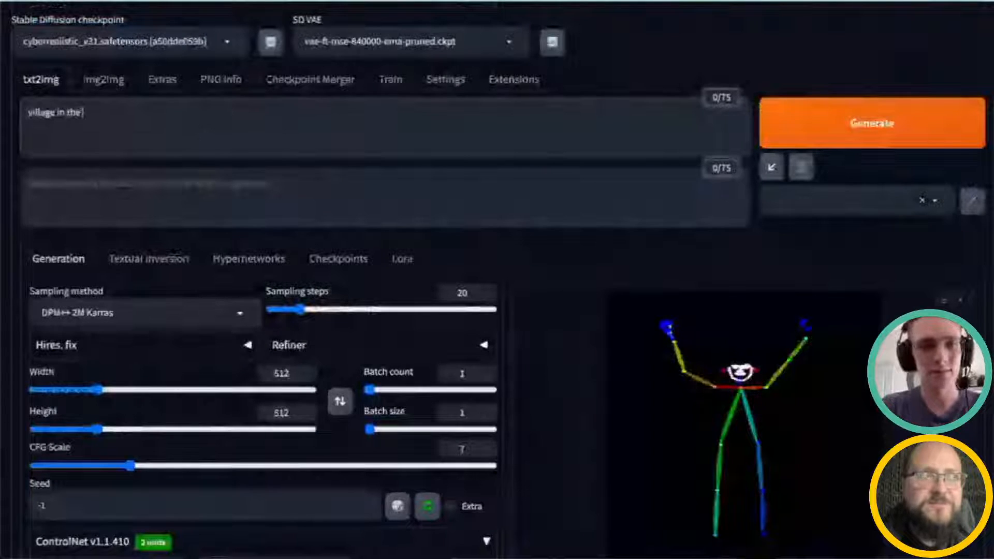
type(" mountains,")
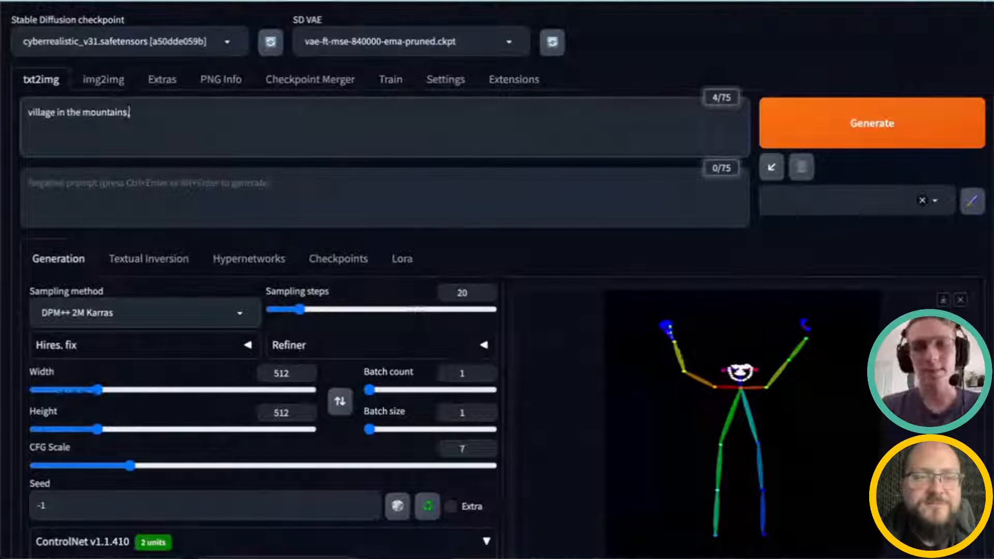
type(" raining,")
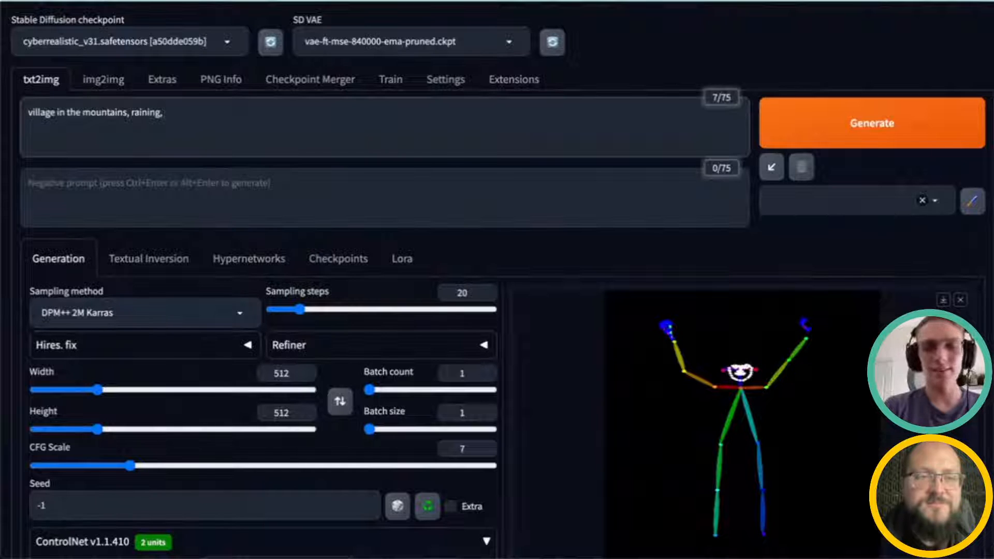
type(" octane")
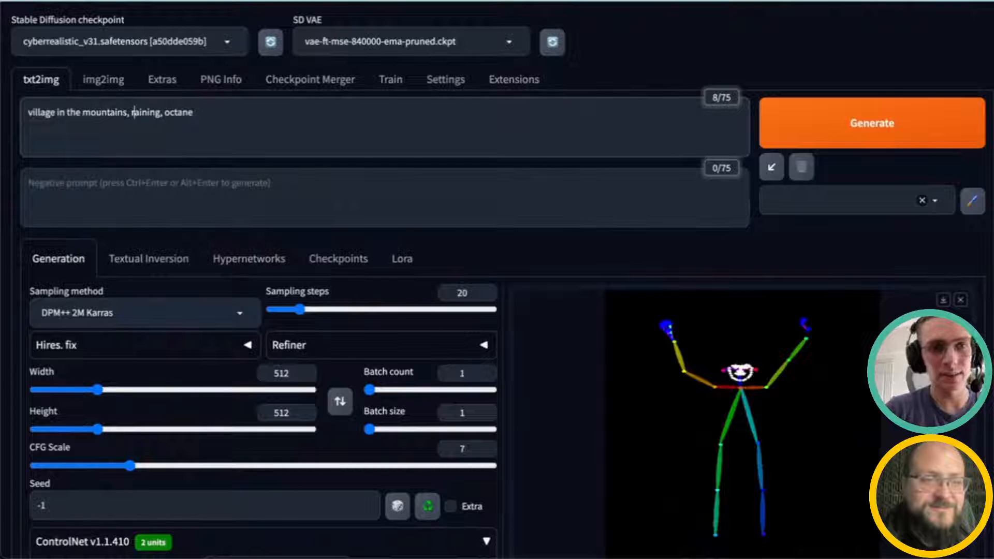
type("ghots")
key("BackSpace")
key("BackSpace")
key("BackSpace")
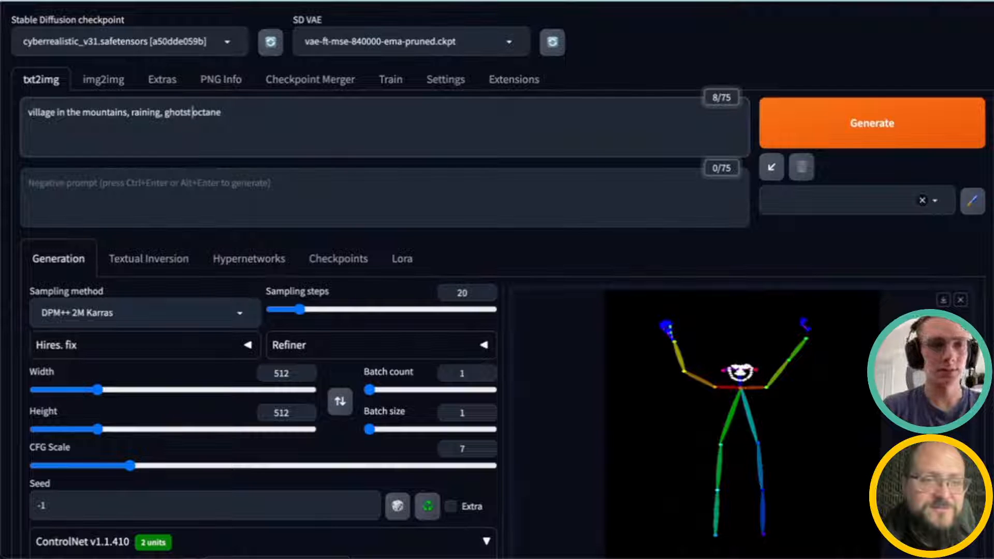
type("st")
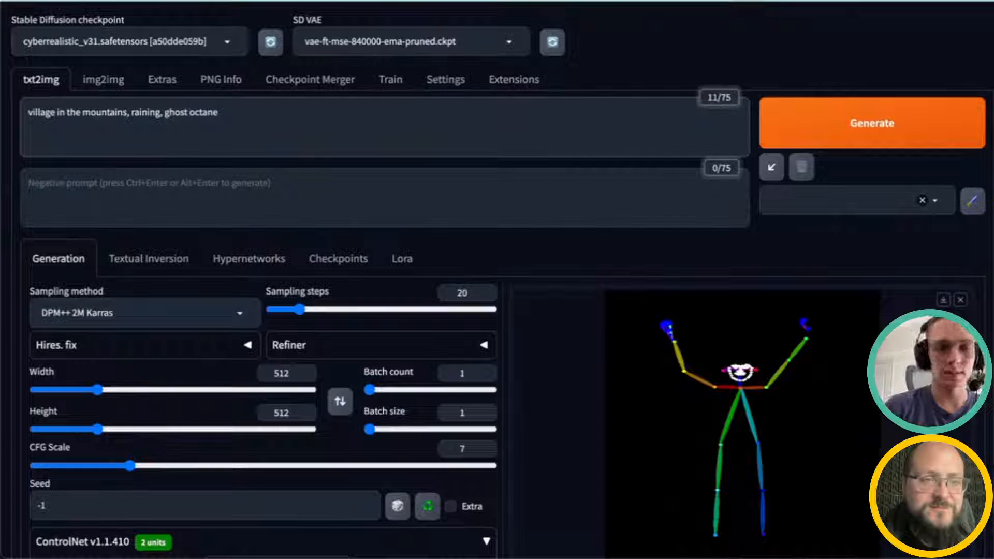
type(",")
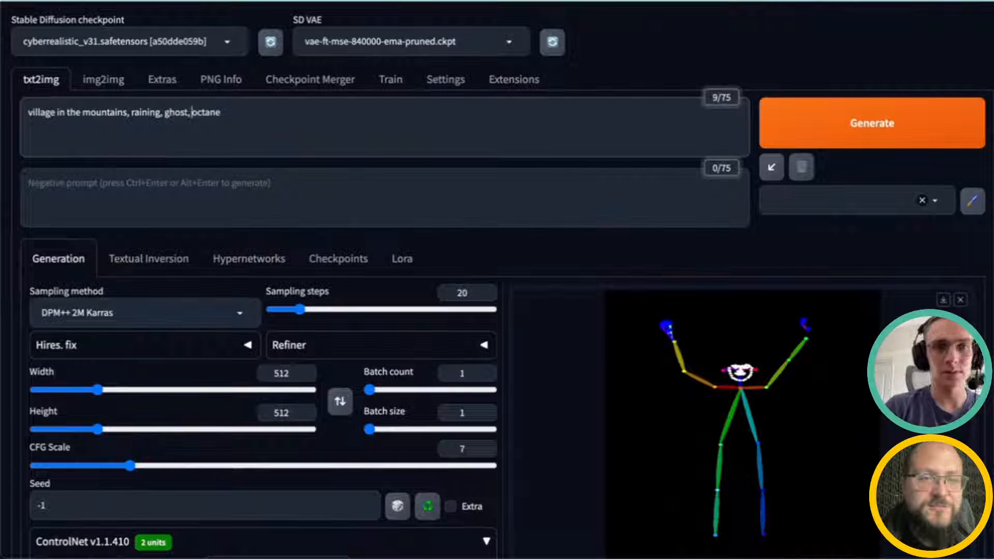
left_click(221, 113)
type("render")
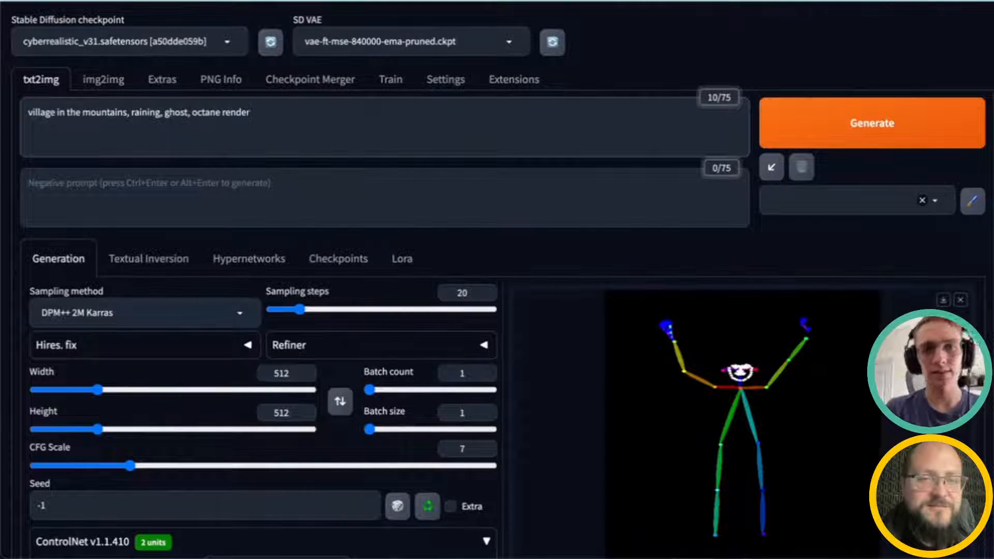
Step: Generate an image with the new prompt and both ControlNet units active
scroll(248, 222, "down", 1)
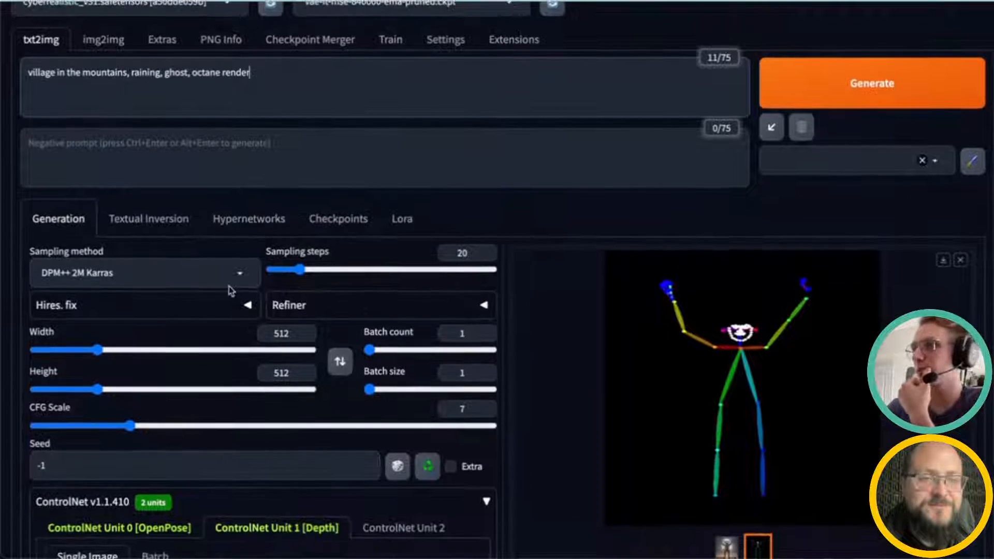
scroll(230, 291, "down", 12)
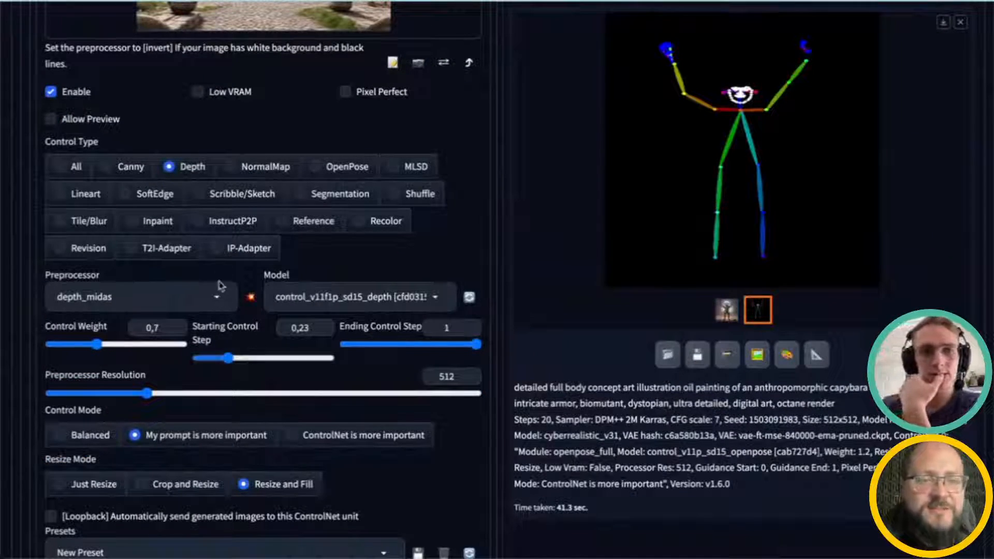
scroll(657, 294, "up", 15)
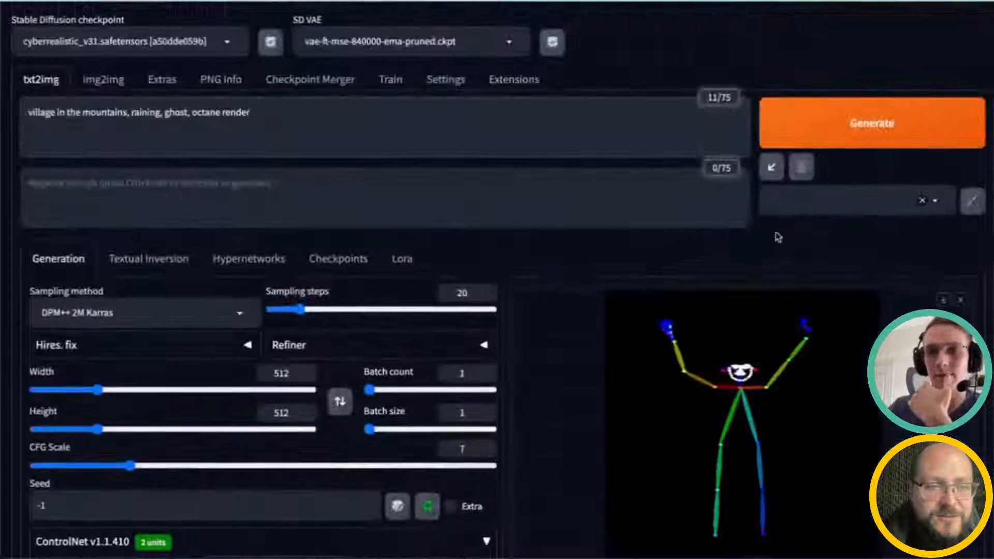
left_click(860, 134)
Step: Disable ControlNet Unit 0 [OpenPose]
scroll(860, 133, "down", 8)
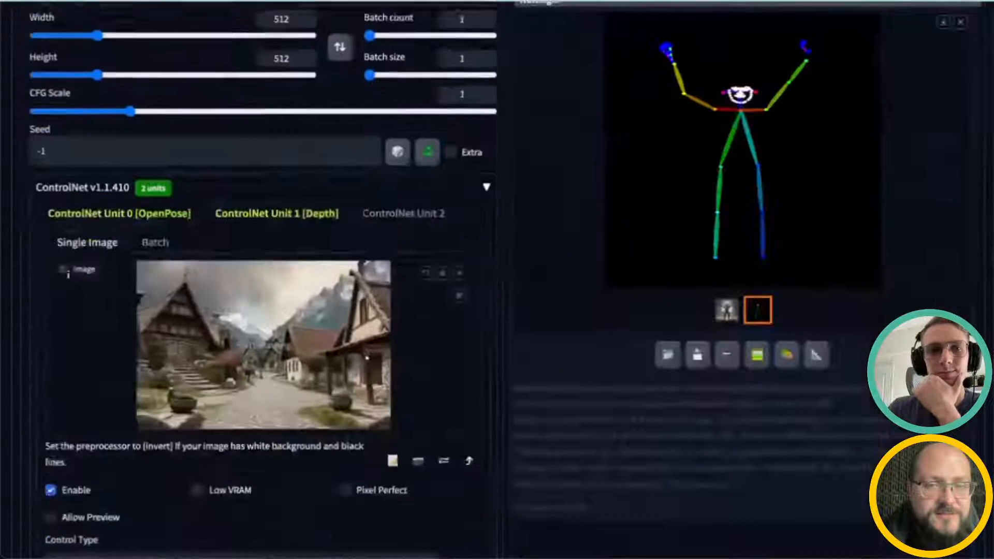
left_click(181, 163)
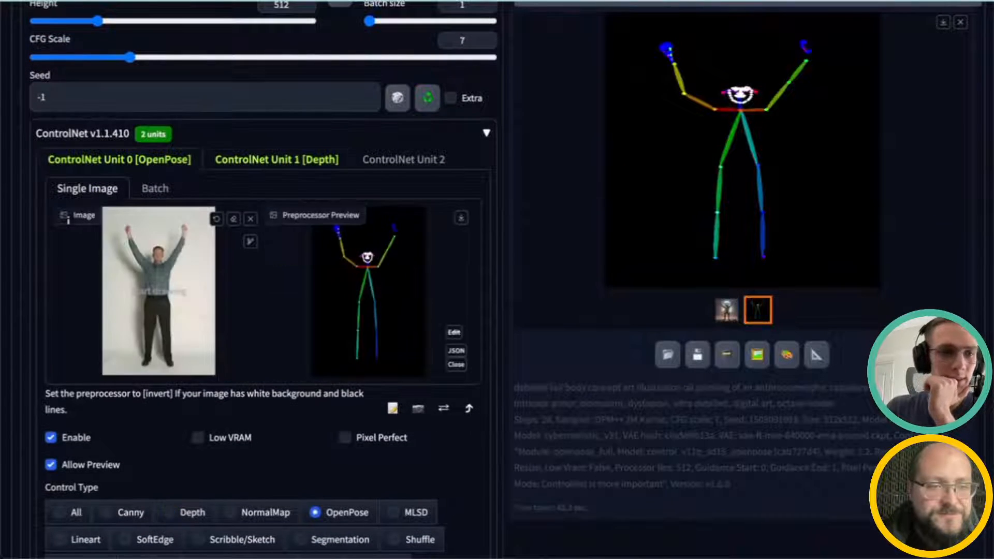
left_click(51, 439)
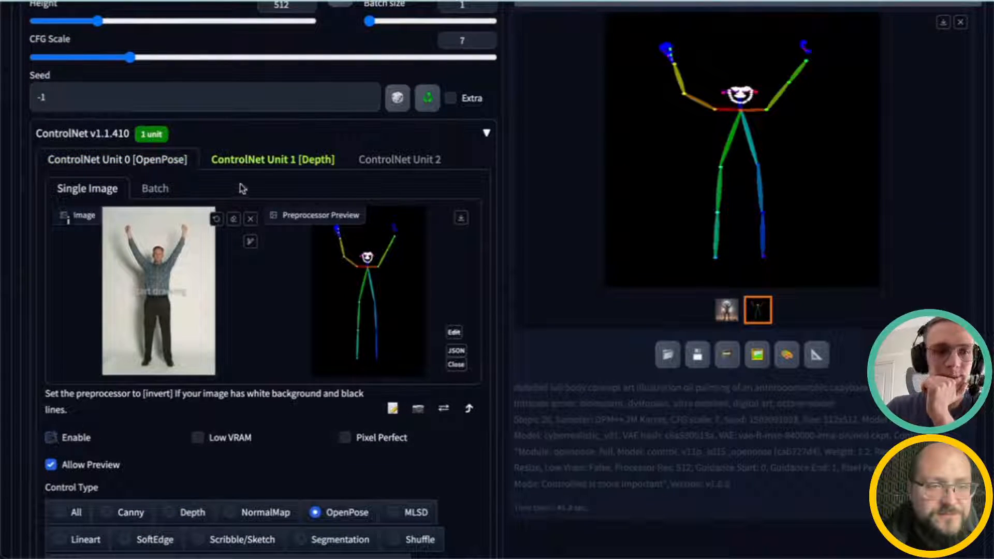
Step: Open the ControlNet Unit 1 [Depth] tab and review its preprocessor and model choices
scroll(548, 281, "up", 2)
scroll(623, 331, "up", 5)
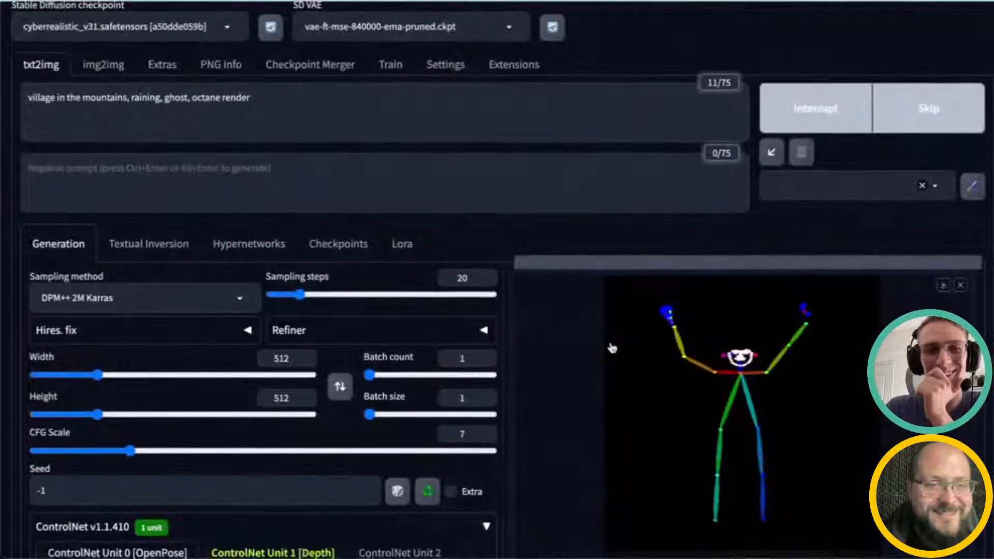
scroll(606, 348, "down", 3)
left_click(262, 385)
scroll(264, 391, "up", 2)
scroll(266, 388, "down", 10)
scroll(273, 370, "up", 2)
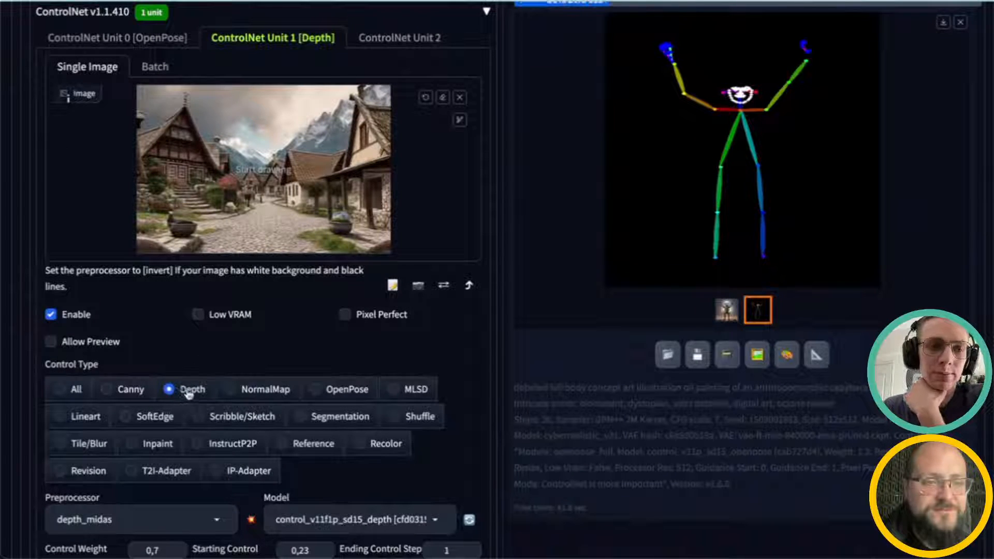
scroll(190, 395, "down", 2)
left_click(207, 419)
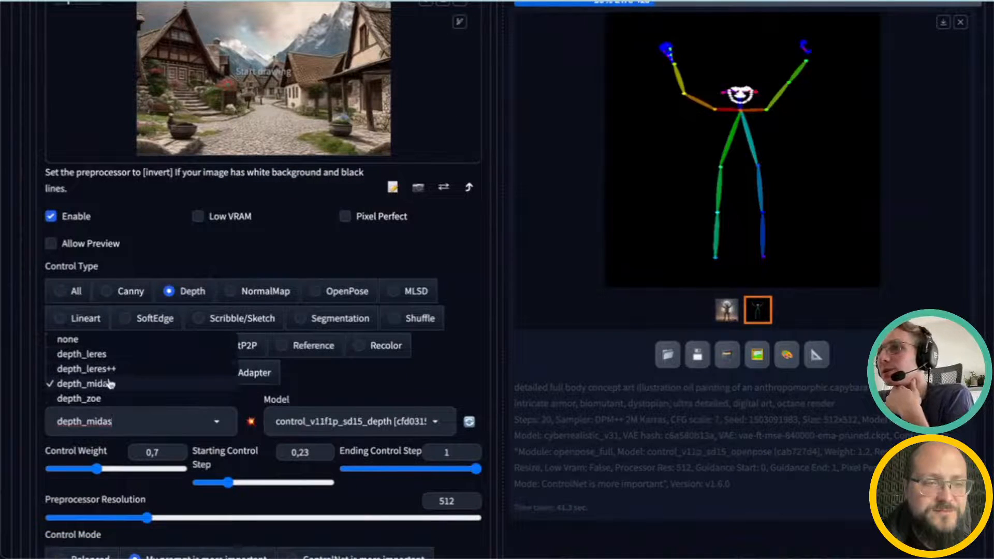
left_click(217, 428)
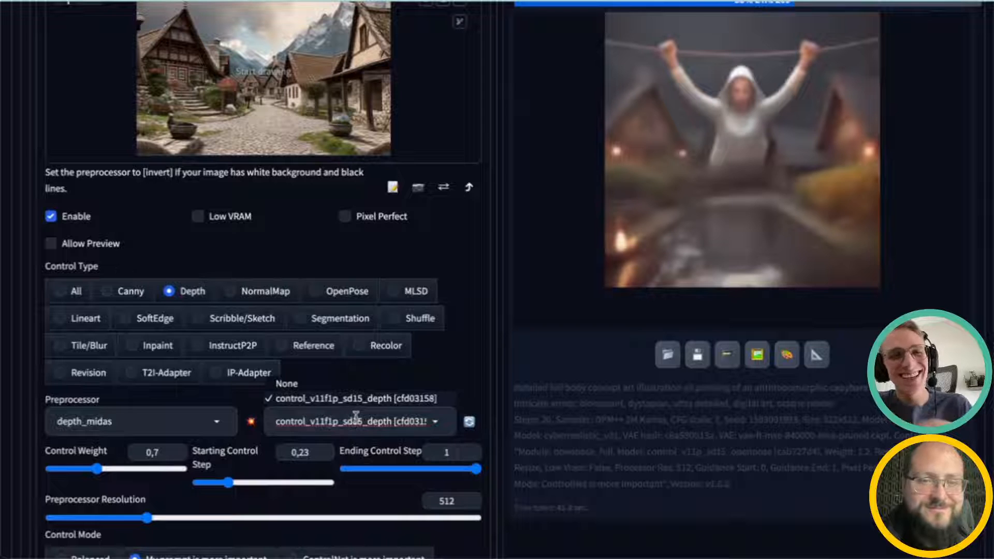
left_click(437, 423)
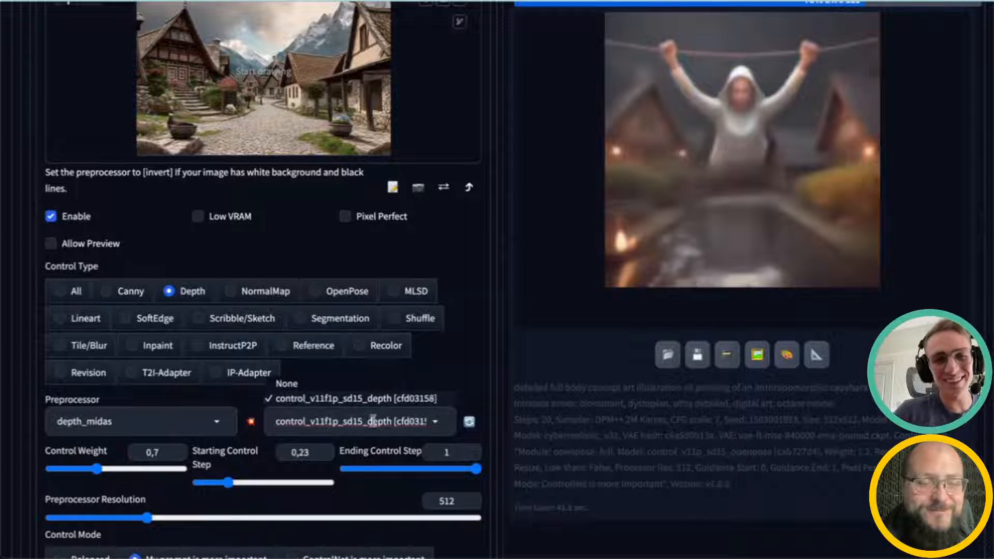
left_click(576, 454)
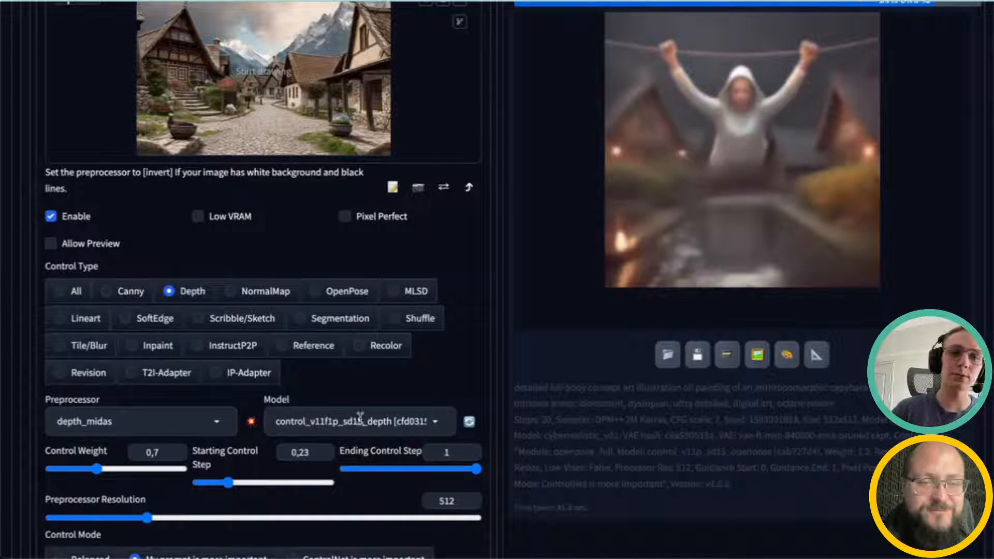
left_click(378, 419)
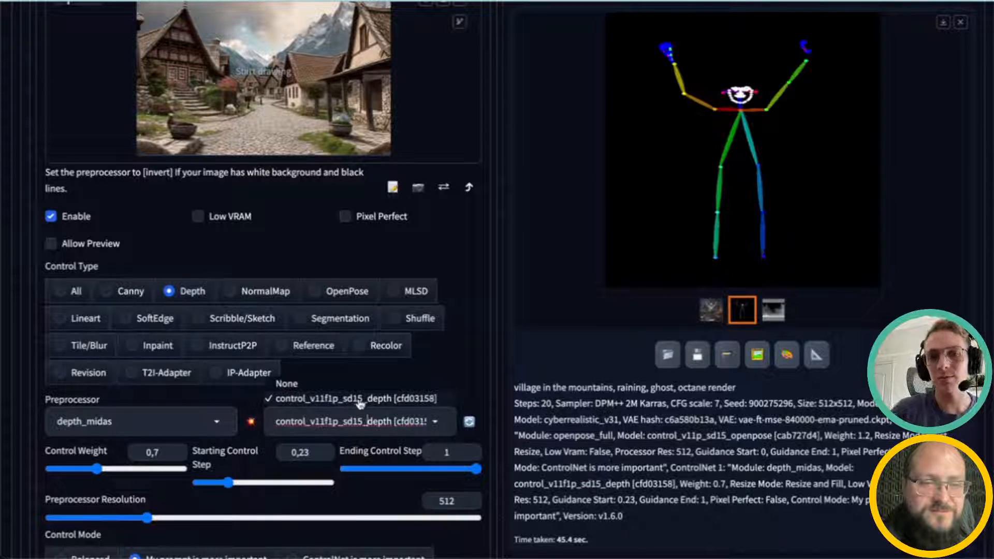
left_click(626, 461)
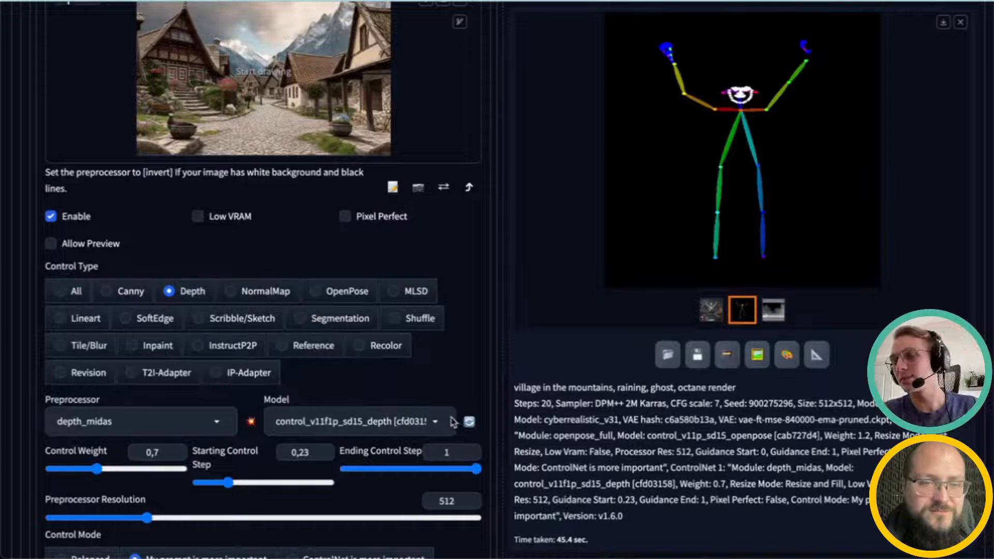
Step: Review the Depth unit's control weight, control steps, control mode and resize mode settings
scroll(409, 428, "up", 1)
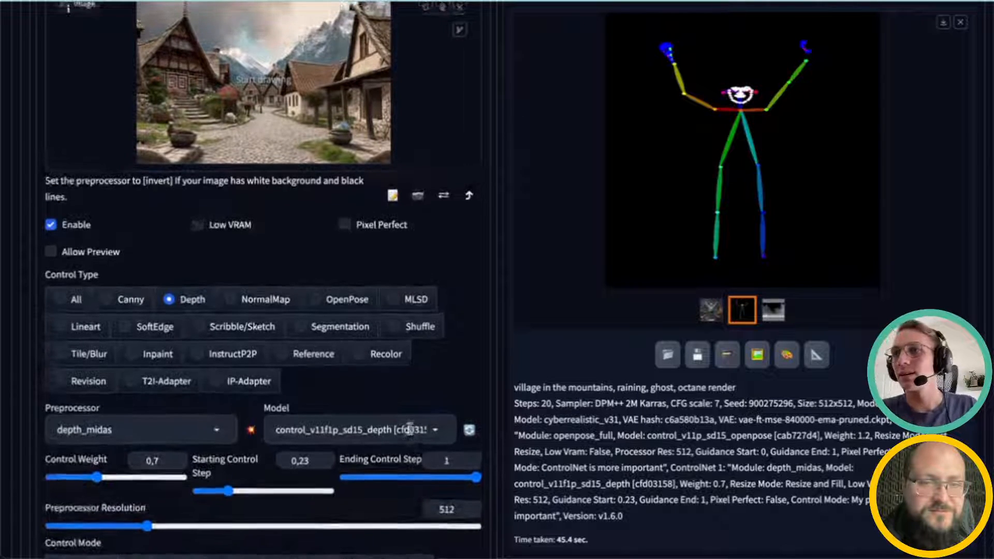
scroll(409, 428, "down", 4)
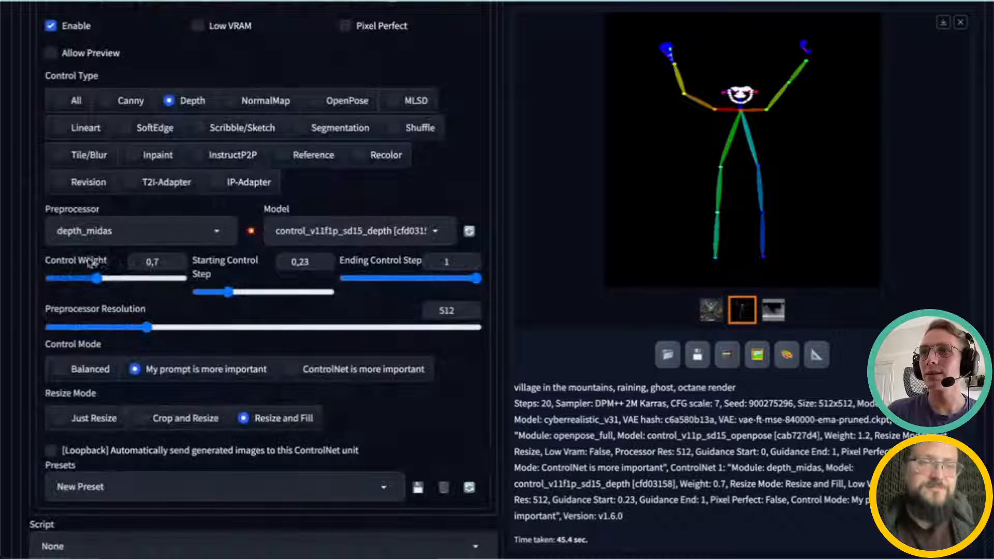
scroll(194, 309, "up", 1)
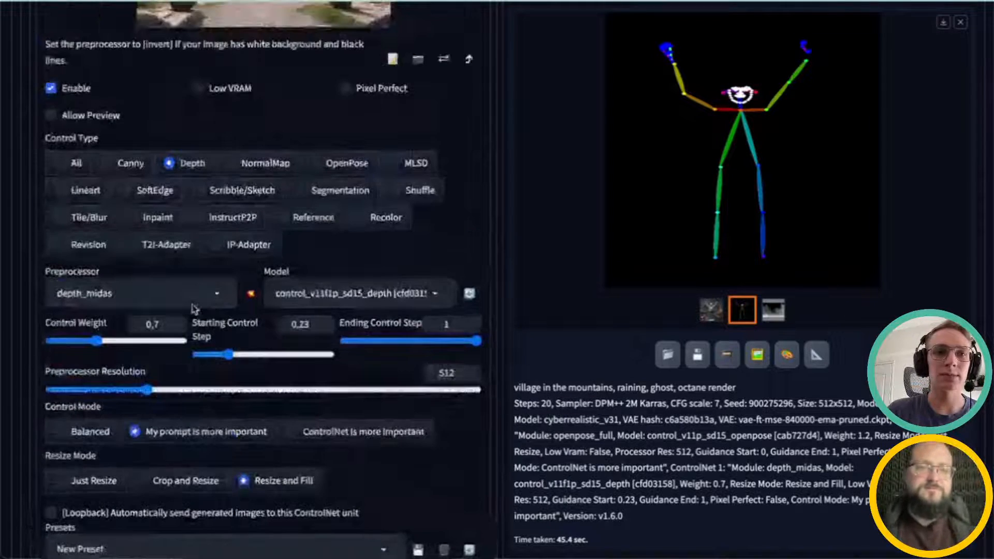
scroll(195, 309, "up", 2)
scroll(234, 263, "down", 1)
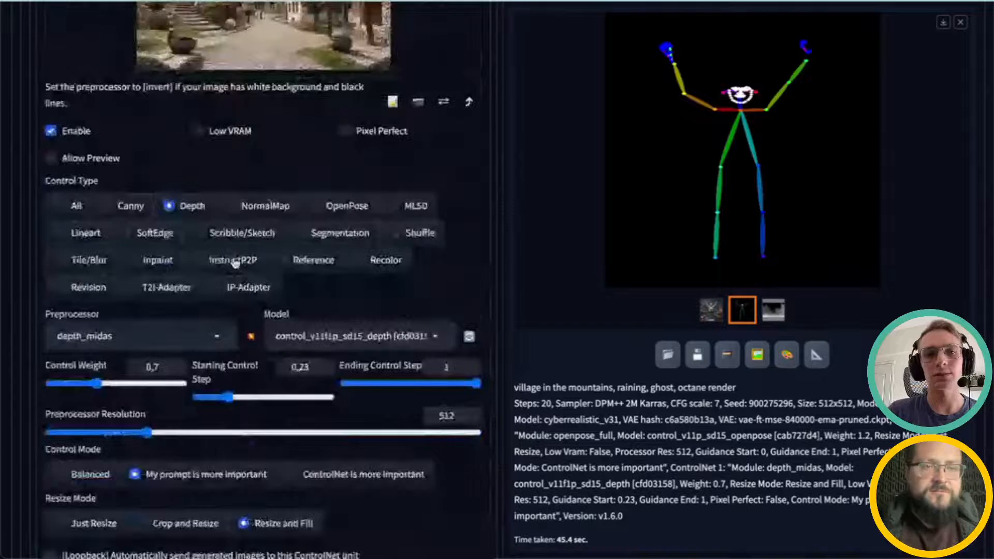
scroll(234, 263, "down", 3)
scroll(248, 278, "up", 1)
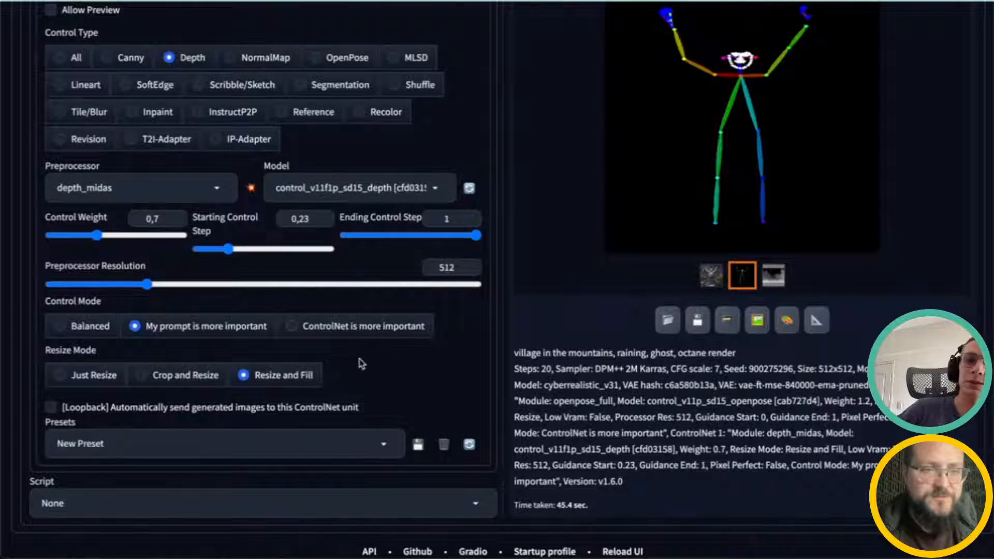
scroll(496, 350, "up", 15)
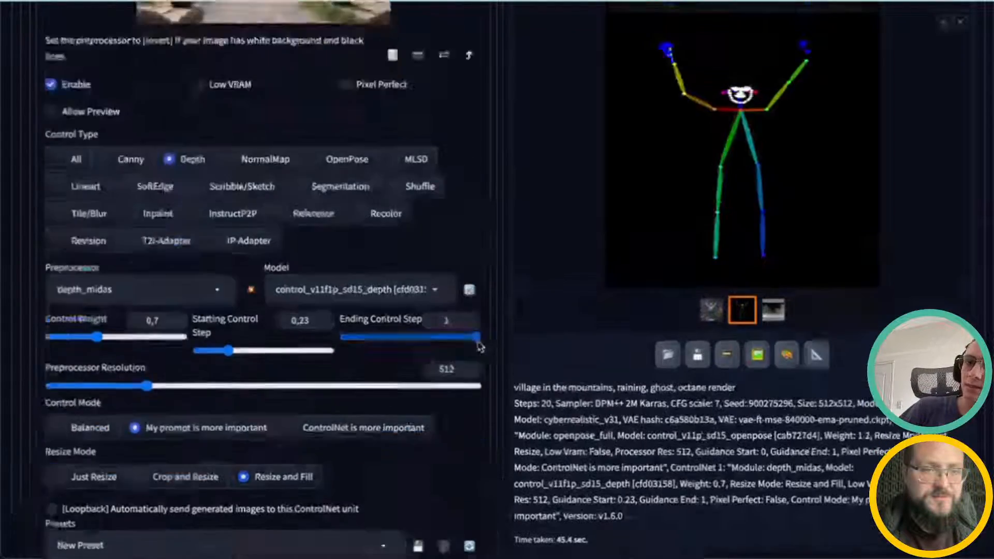
scroll(438, 343, "down", 2)
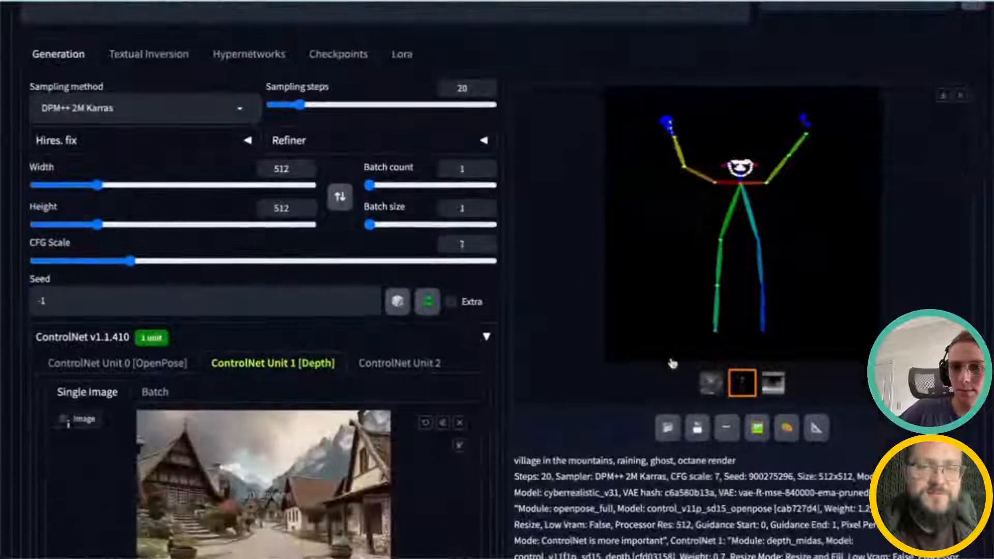
Step: Browse the generated image, pose map and depth map in the output gallery
left_click(711, 383)
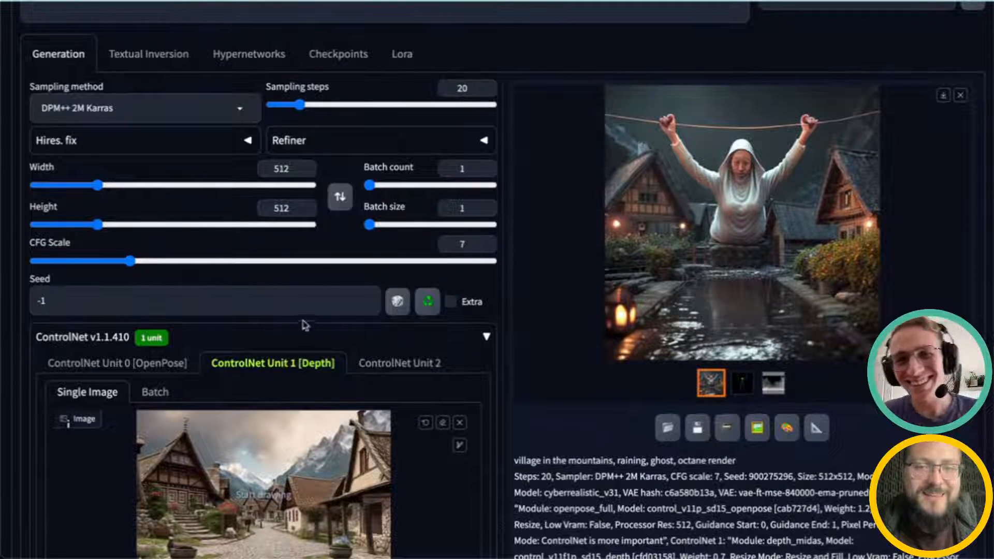
scroll(434, 398, "up", 2)
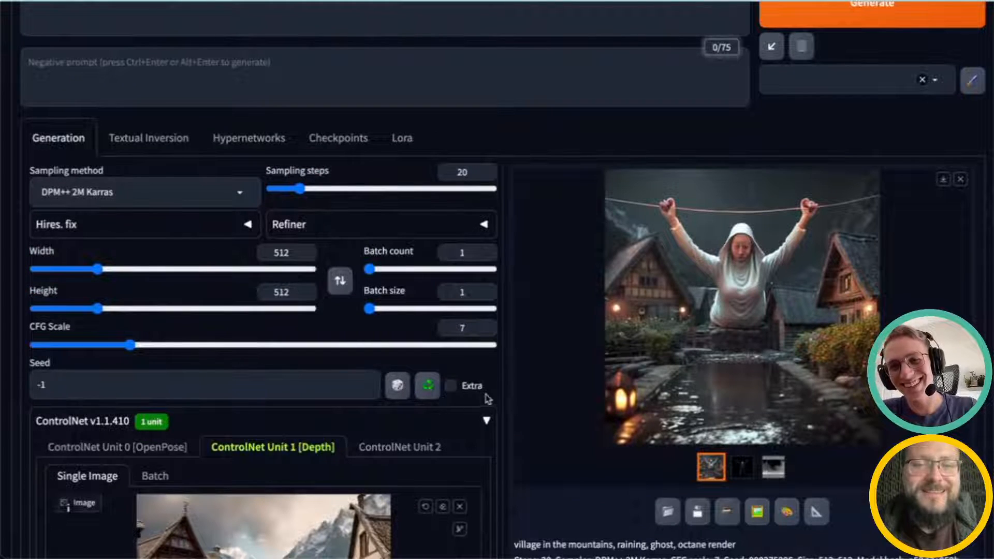
scroll(488, 399, "down", 1)
left_click(773, 449)
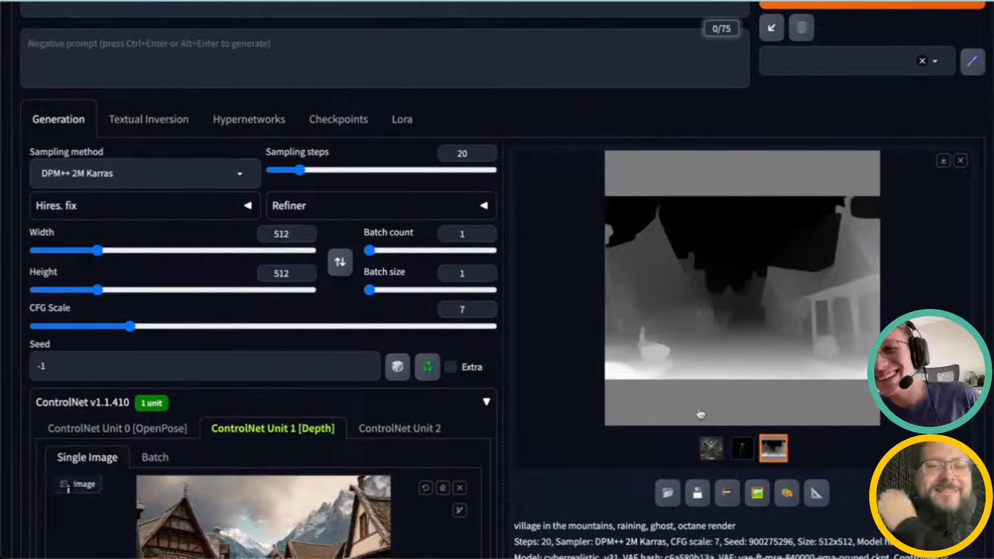
scroll(556, 426, "down", 2)
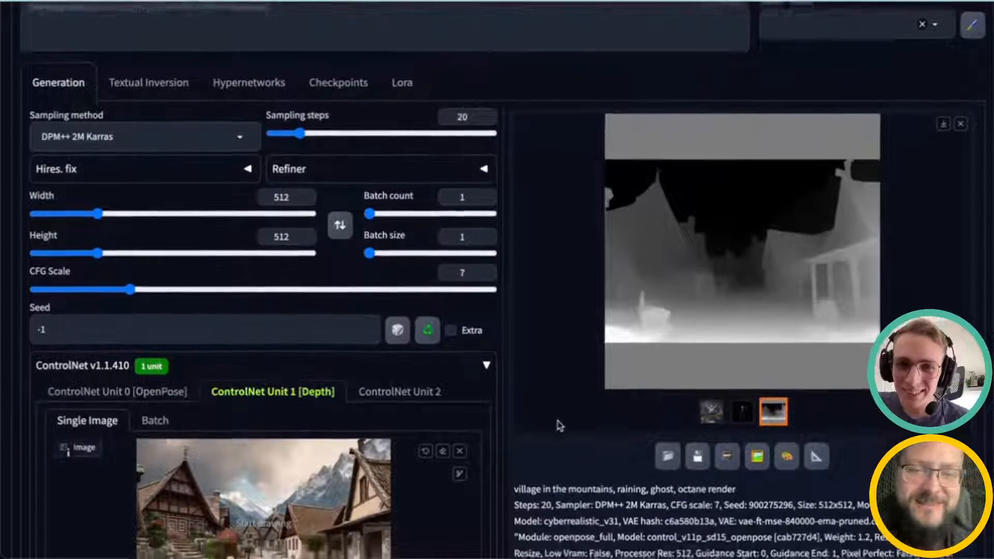
scroll(559, 426, "down", 3)
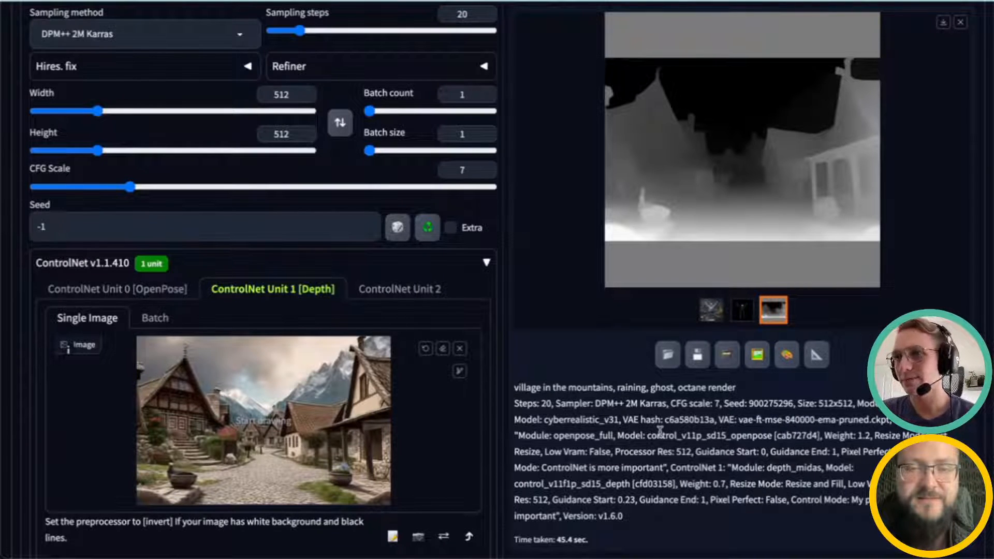
scroll(502, 411, "down", 1)
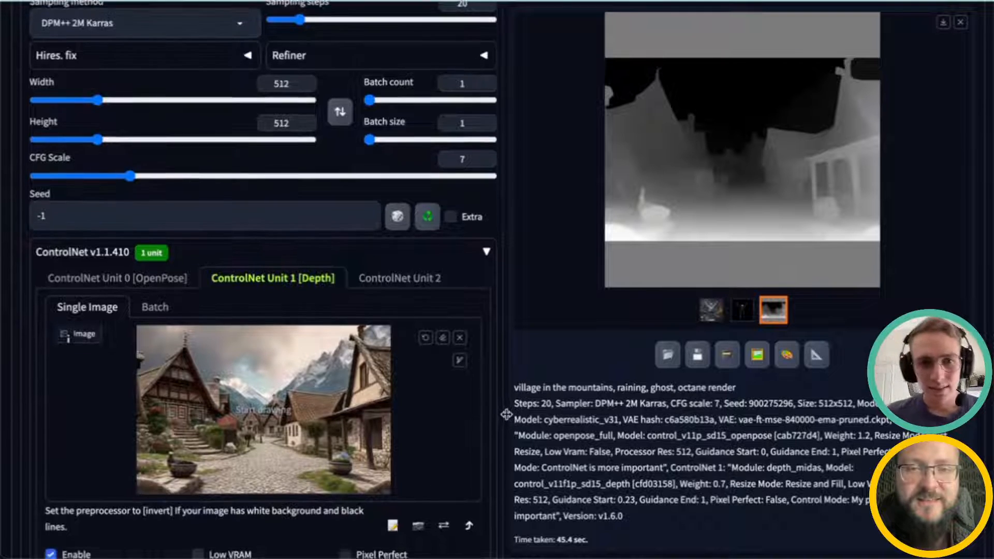
scroll(497, 410, "down", 4)
scroll(497, 410, "up", 3)
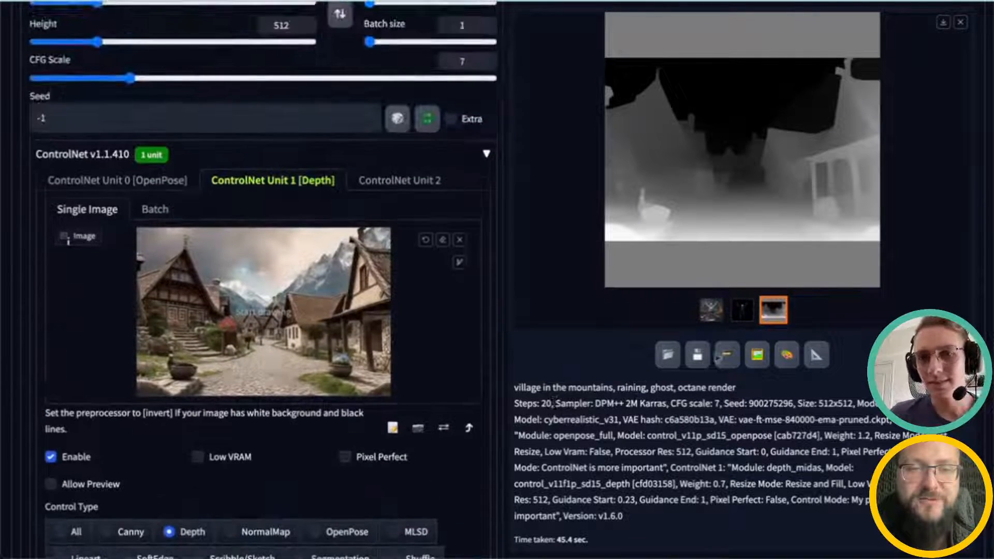
left_click(741, 317)
left_click(711, 317)
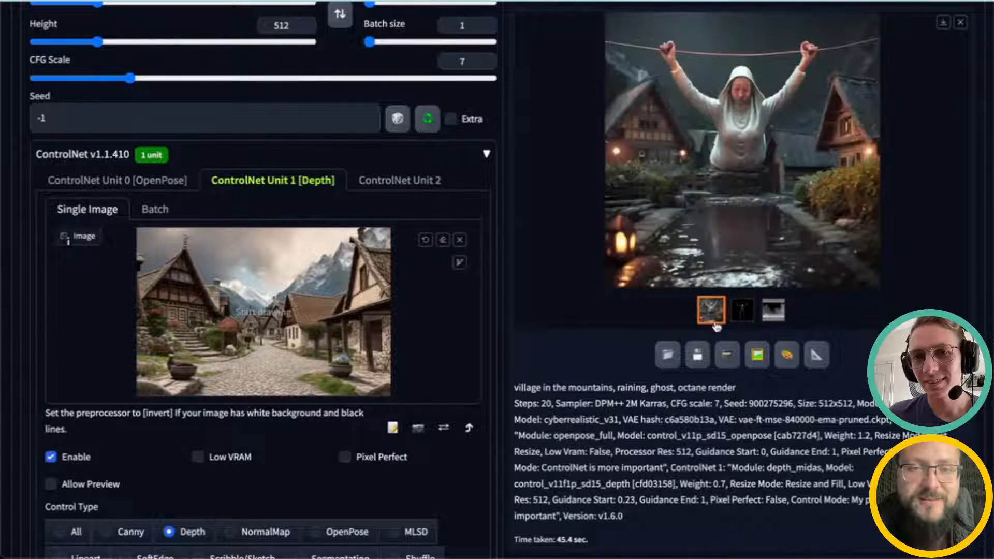
Step: Generate a new image with only the Depth ControlNet unit enabled and view the result beside its depth map
scroll(773, 403, "up", 1)
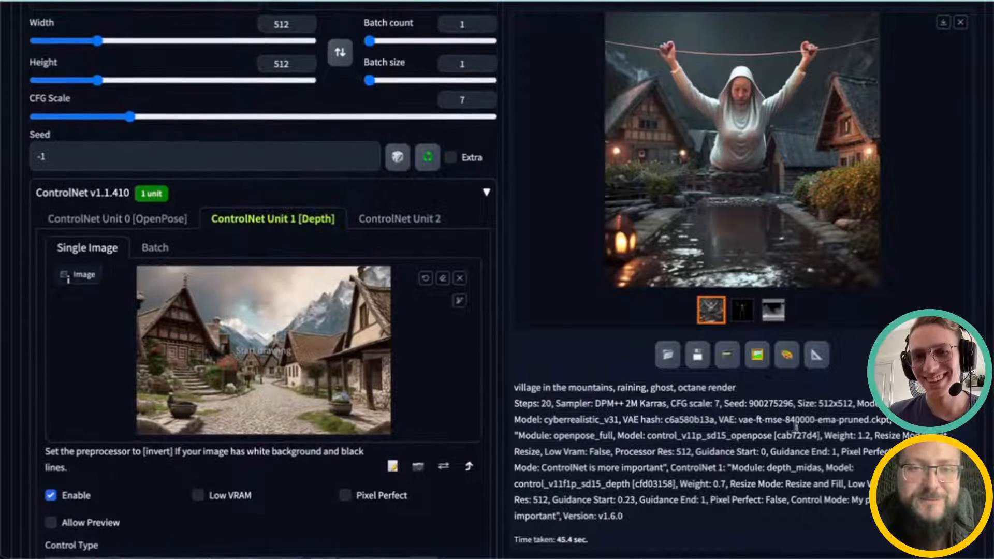
scroll(830, 436, "up", 8)
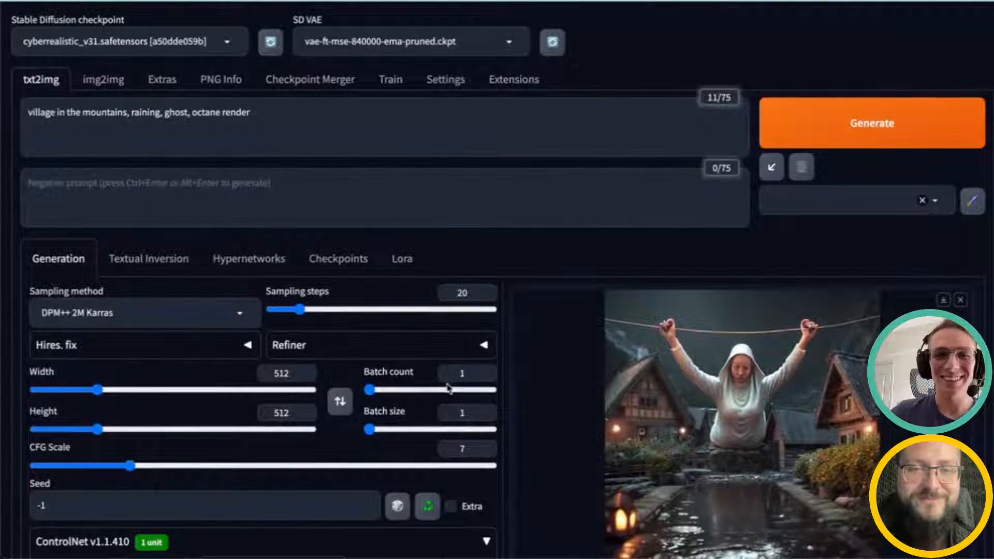
scroll(426, 414, "down", 1)
scroll(425, 414, "down", 10)
scroll(572, 295, "up", 10)
left_click(832, 142)
scroll(305, 414, "down", 5)
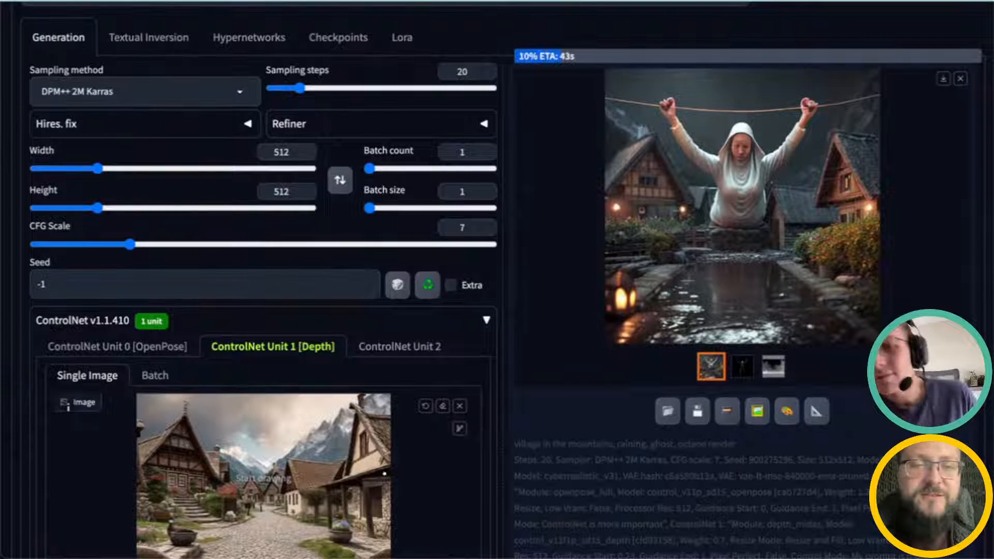
scroll(555, 444, "down", 1)
scroll(555, 444, "down", 1)
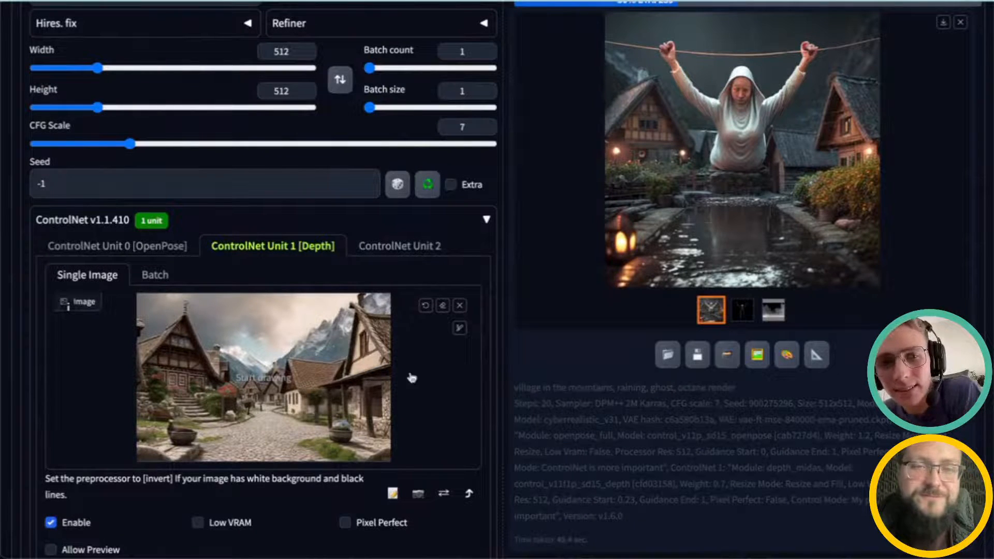
scroll(533, 371, "down", 1)
scroll(523, 367, "down", 1)
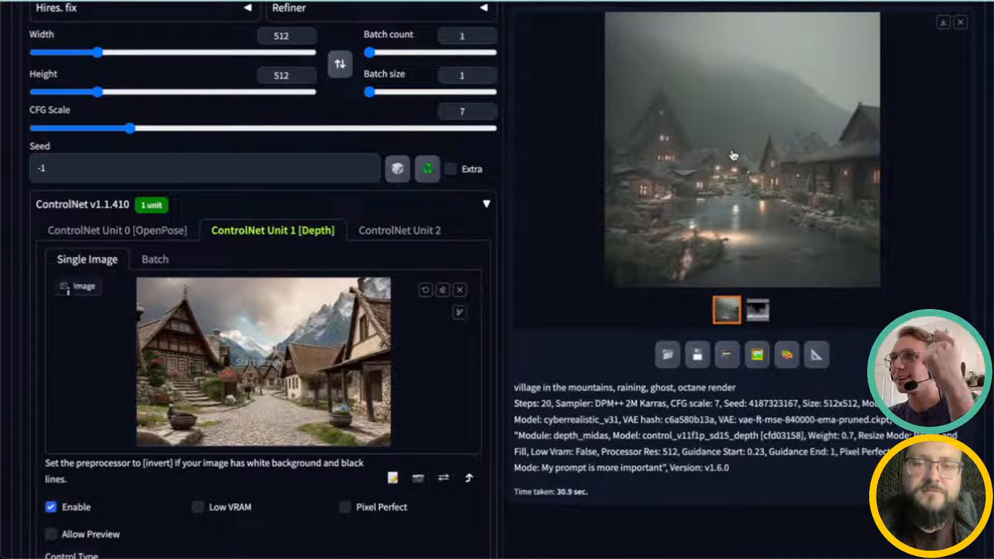
left_click(761, 314)
left_click(730, 312)
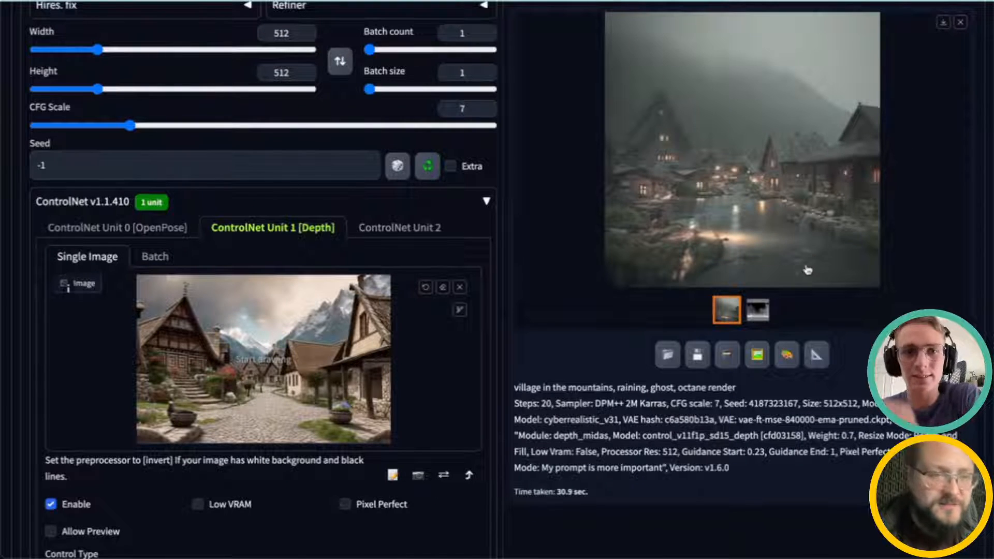
Step: Set the Depth unit's Control Weight to 1
scroll(813, 363, "up", 1)
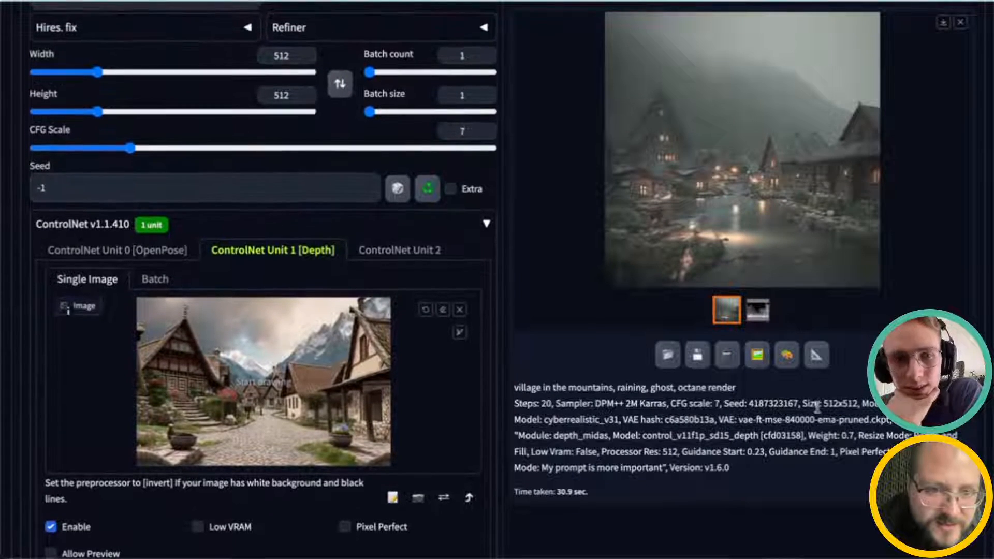
scroll(254, 282, "up", 1)
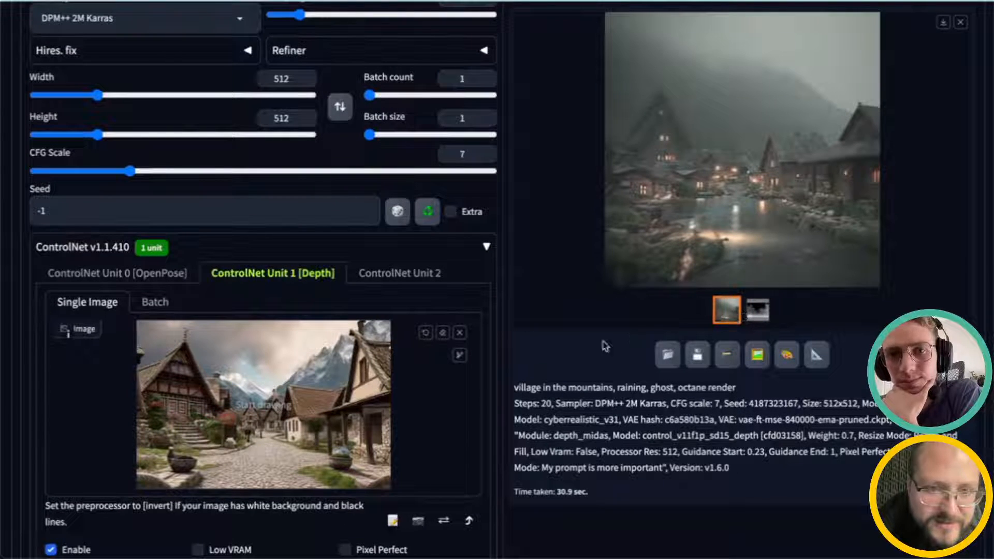
scroll(435, 436, "up", 2)
scroll(405, 435, "down", 10)
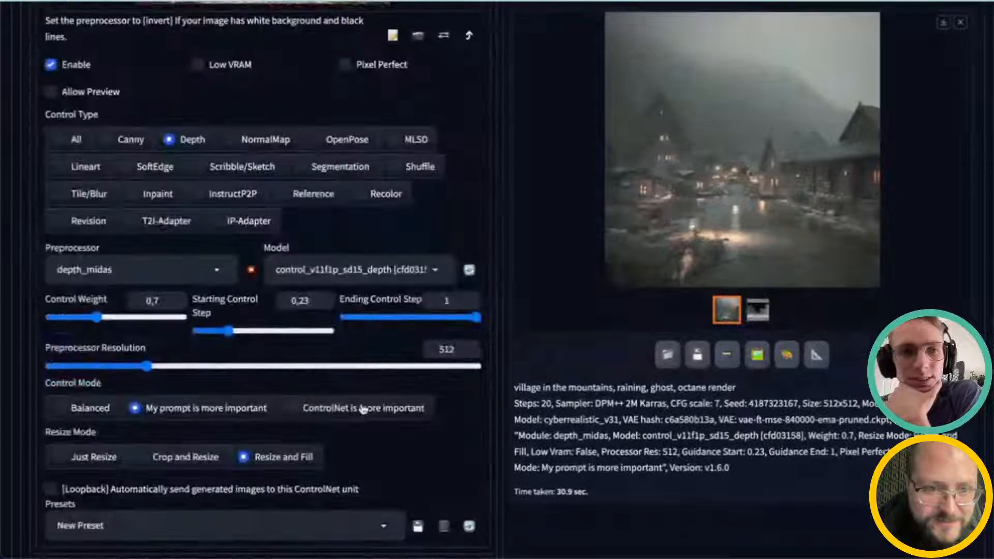
left_click_drag(102, 317, 119, 320)
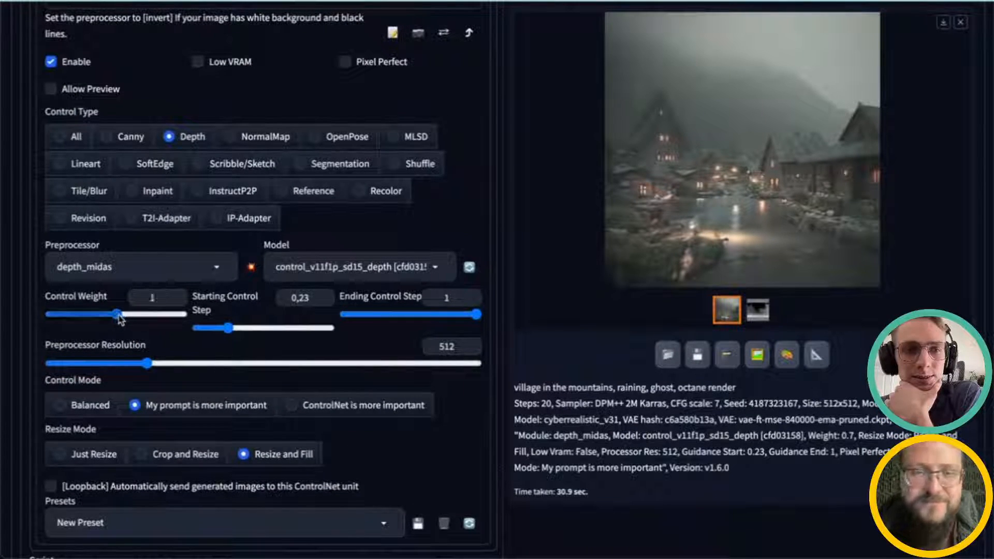
Step: Generate another image with the increased depth control weight
scroll(812, 215, "up", 10)
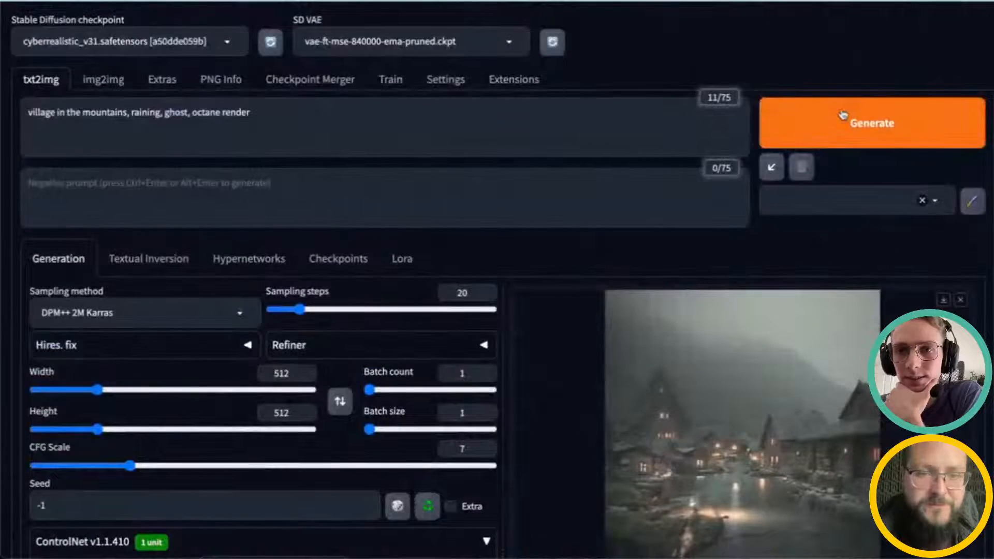
left_click(842, 115)
scroll(402, 432, "down", 4)
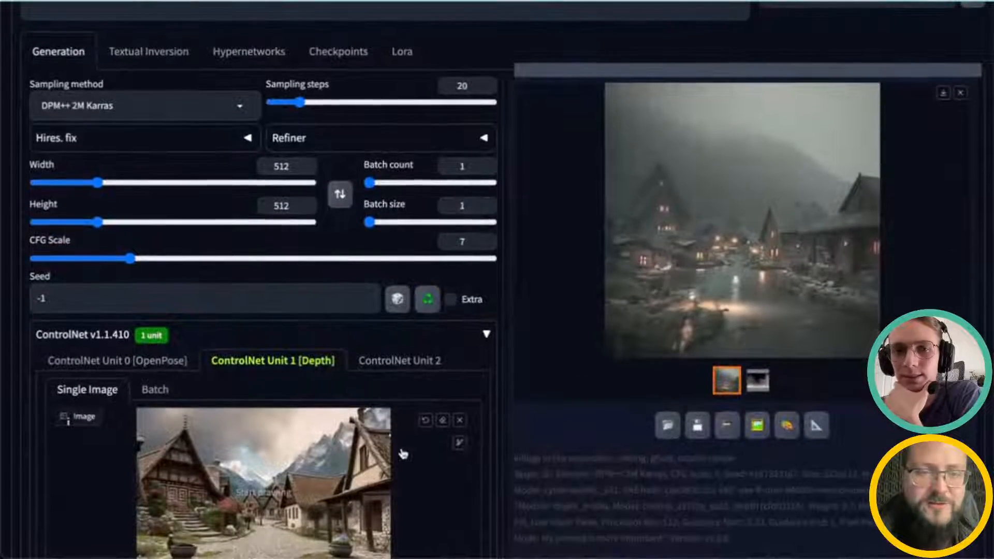
Step: Set the Depth unit's Control Weight to 0,7
scroll(402, 454, "down", 2)
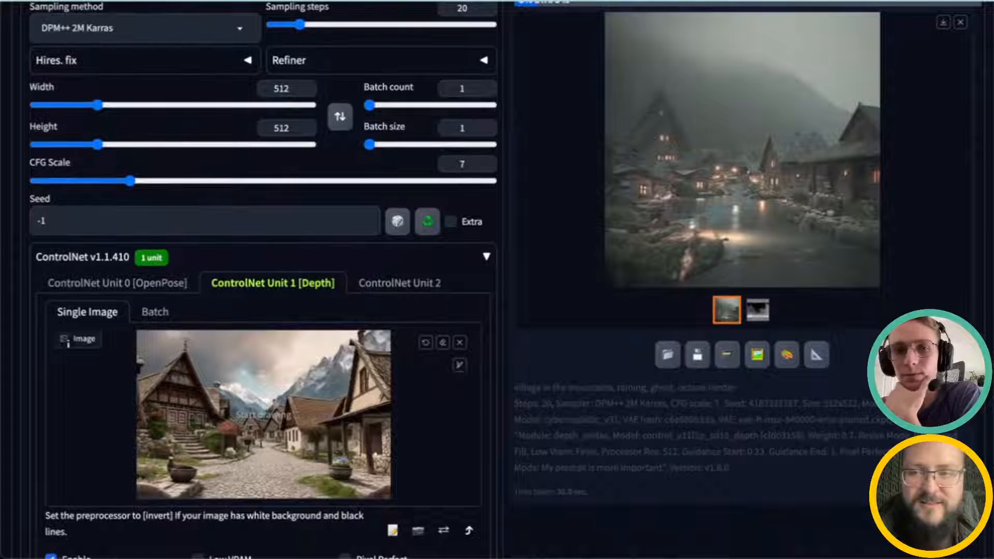
scroll(376, 456, "down", 5)
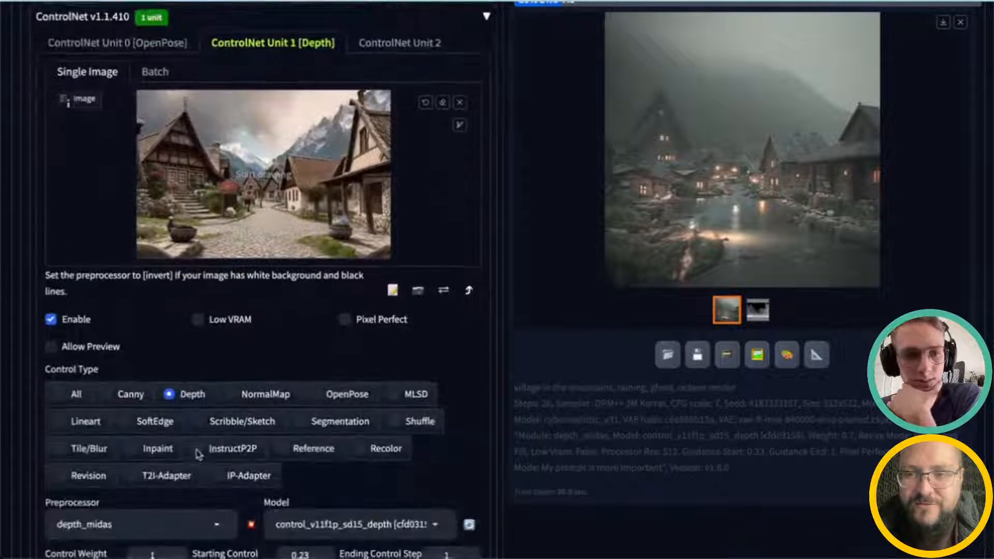
scroll(199, 454, "down", 1)
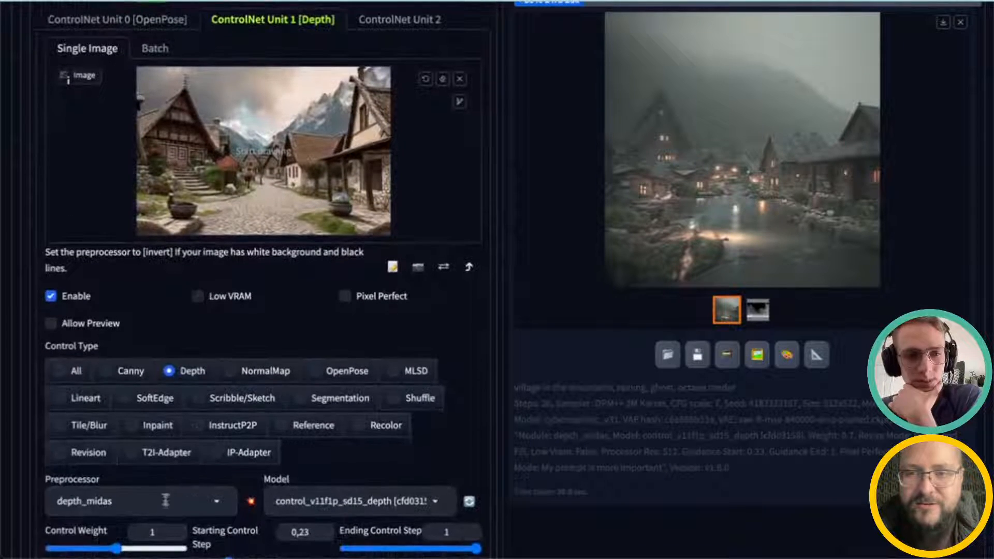
double_click(149, 530)
type("0,7")
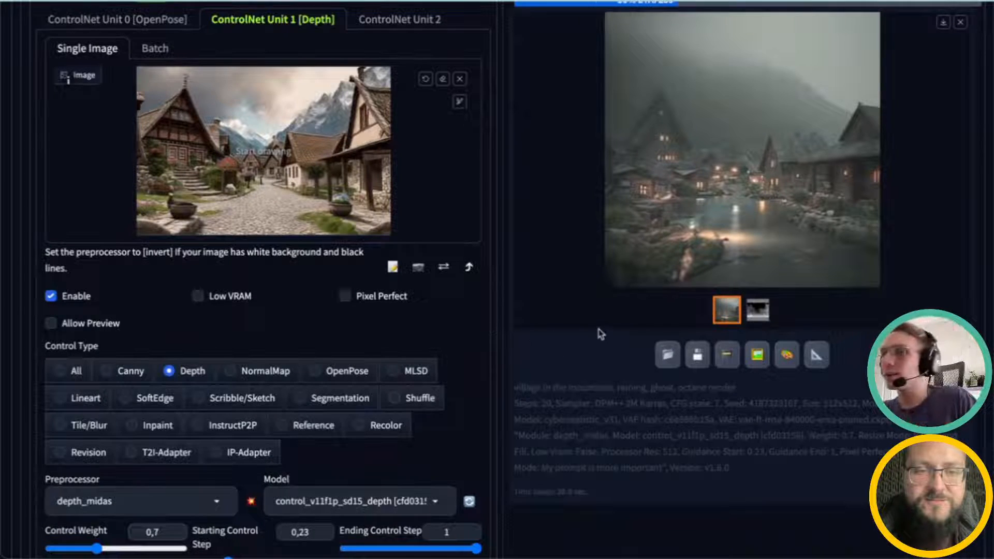
Step: Review the newly generated village image and its generation parameters
scroll(302, 340, "up", 1)
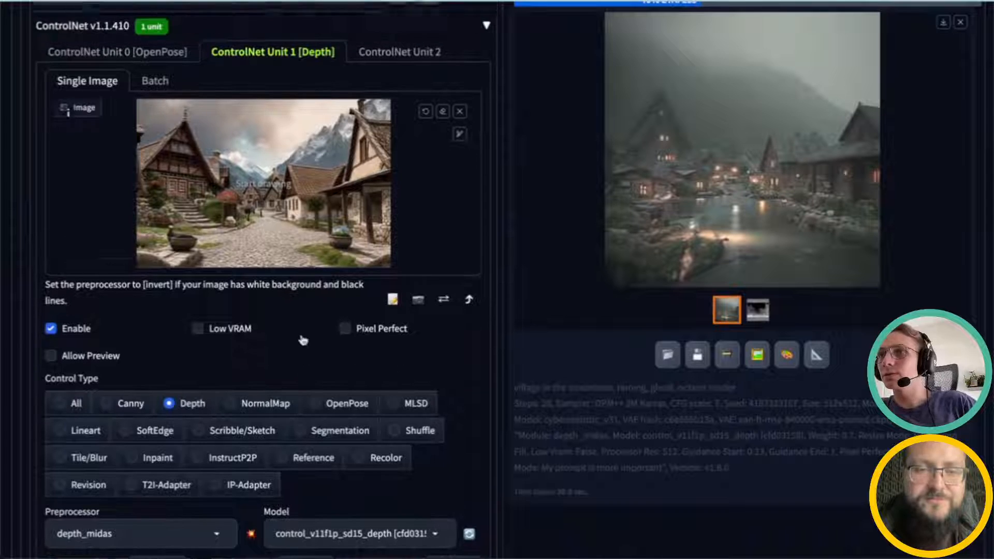
scroll(303, 341, "up", 4)
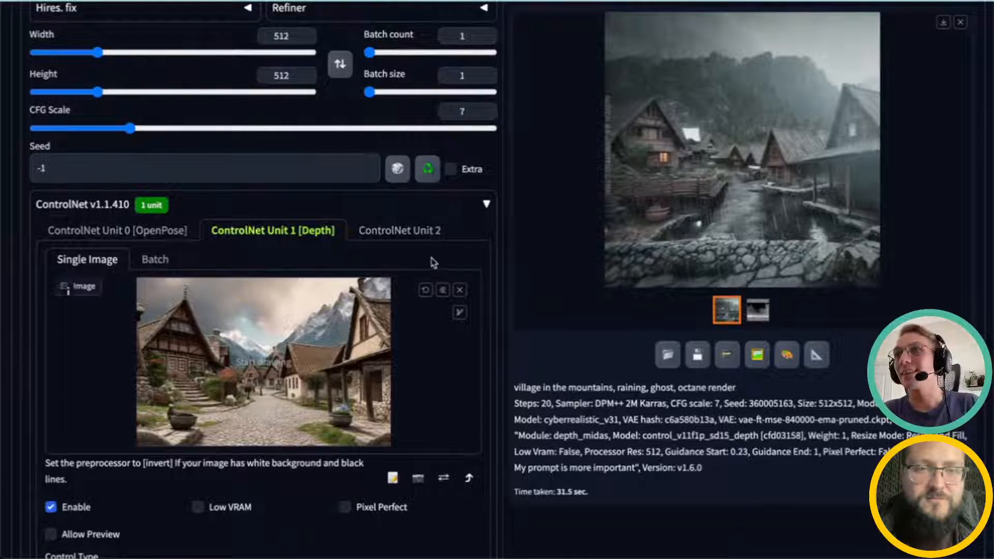
scroll(439, 259, "up", 6)
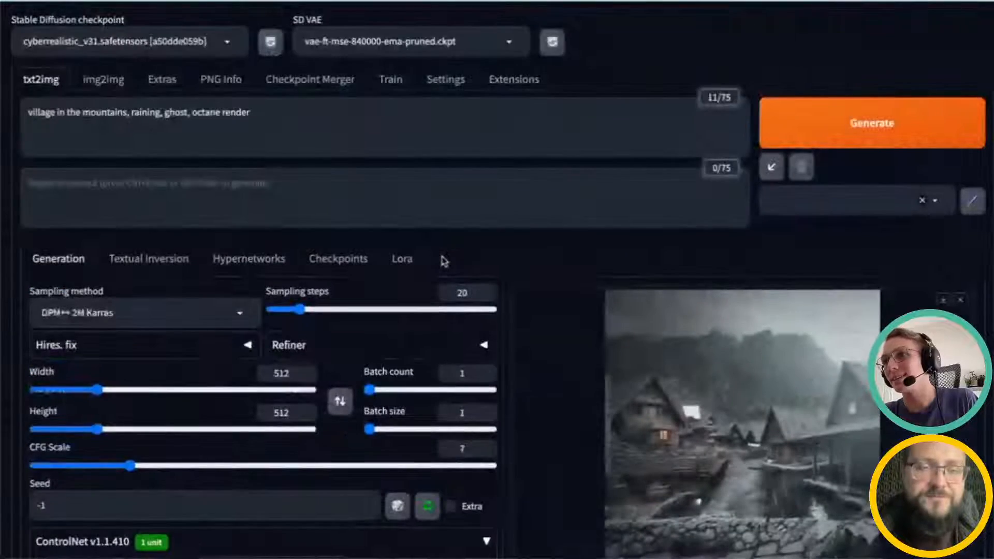
scroll(443, 260, "down", 2)
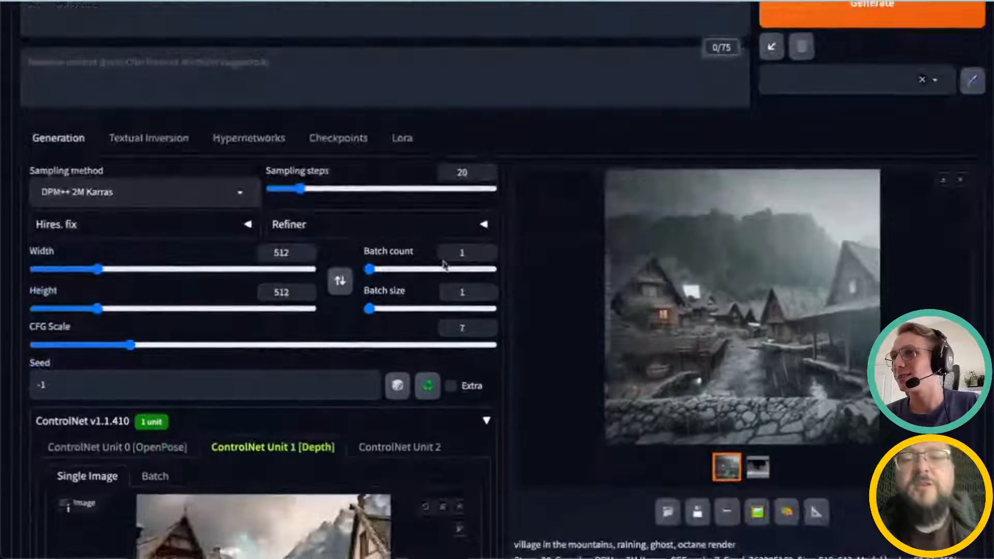
scroll(444, 265, "down", 2)
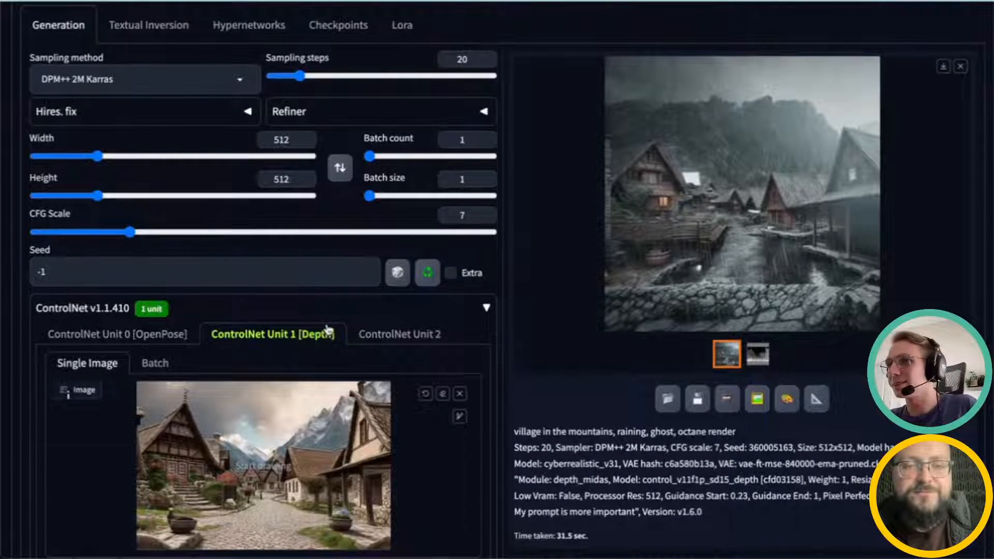
scroll(327, 330, "up", 1)
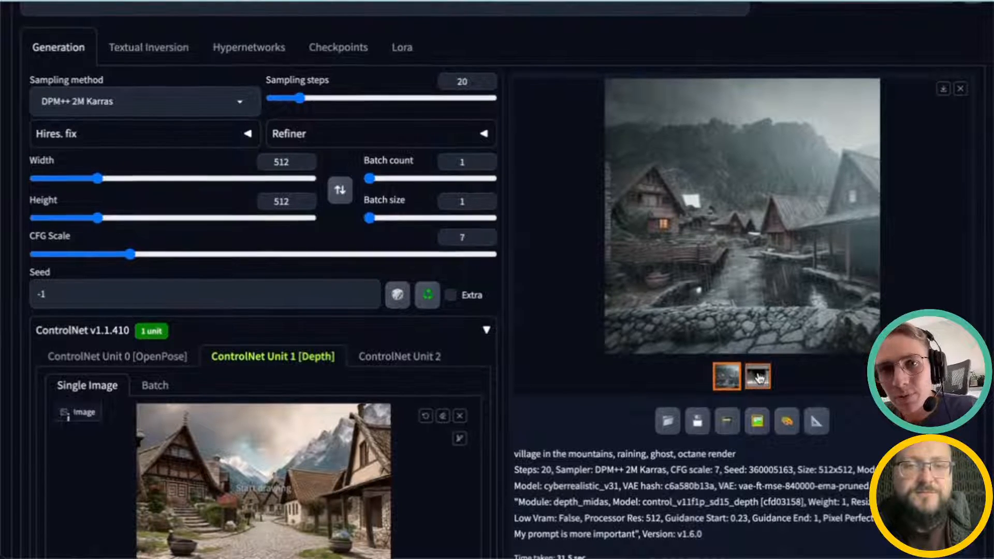
scroll(759, 378, "up", 1)
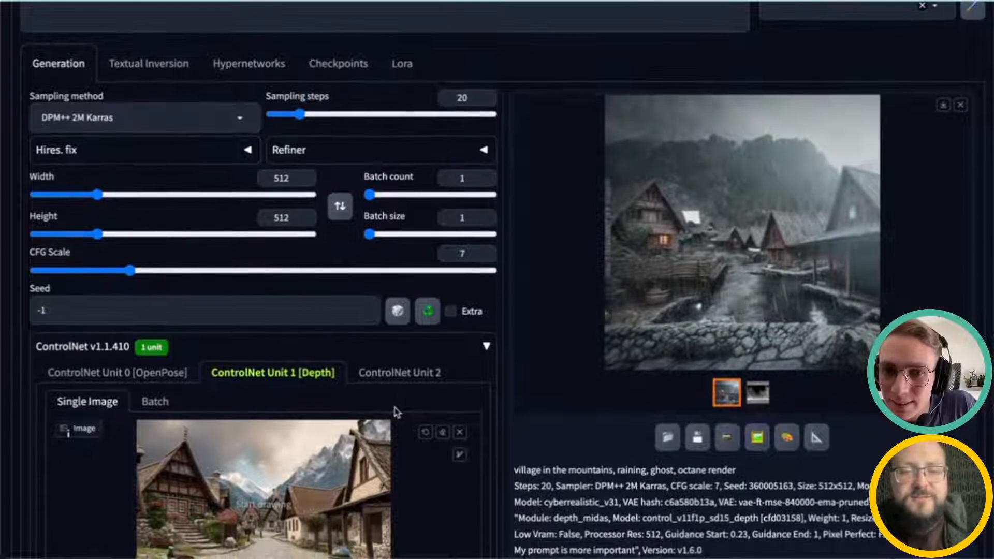
Step: Remove the village reference image from the Depth unit
scroll(396, 412, "down", 4)
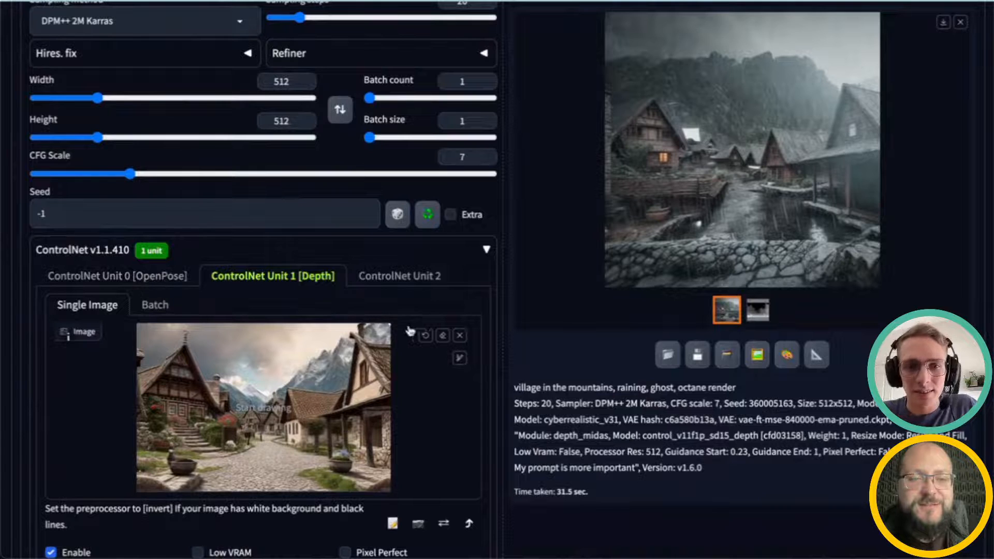
scroll(435, 347, "down", 2)
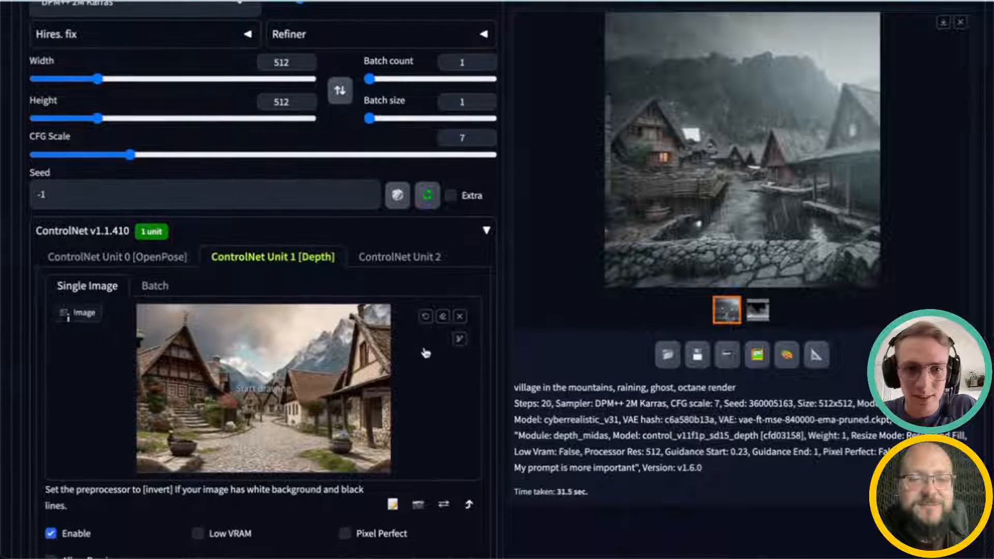
left_click(459, 292)
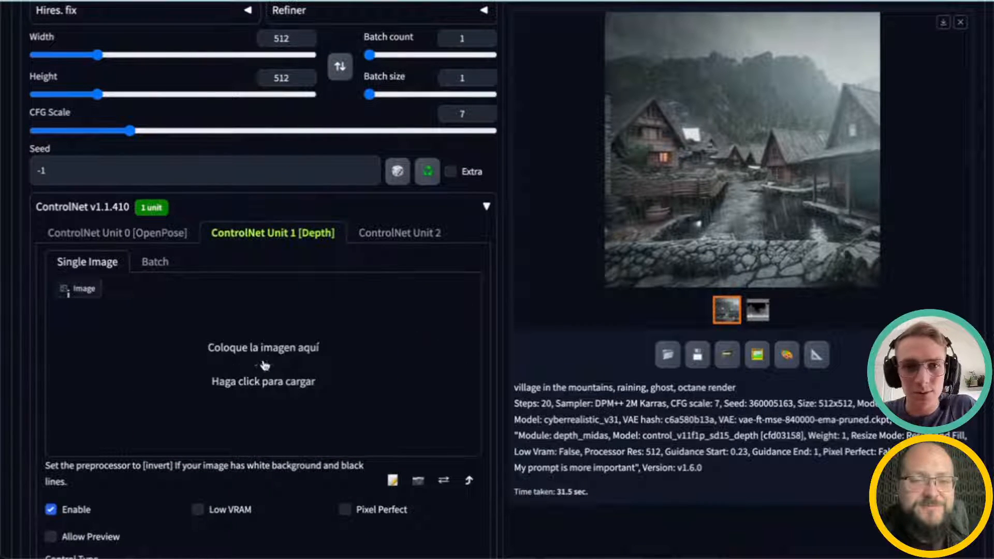
Step: Replace the pose photo in ControlNet Unit 0 with the room01.jpeg image
left_click(158, 234)
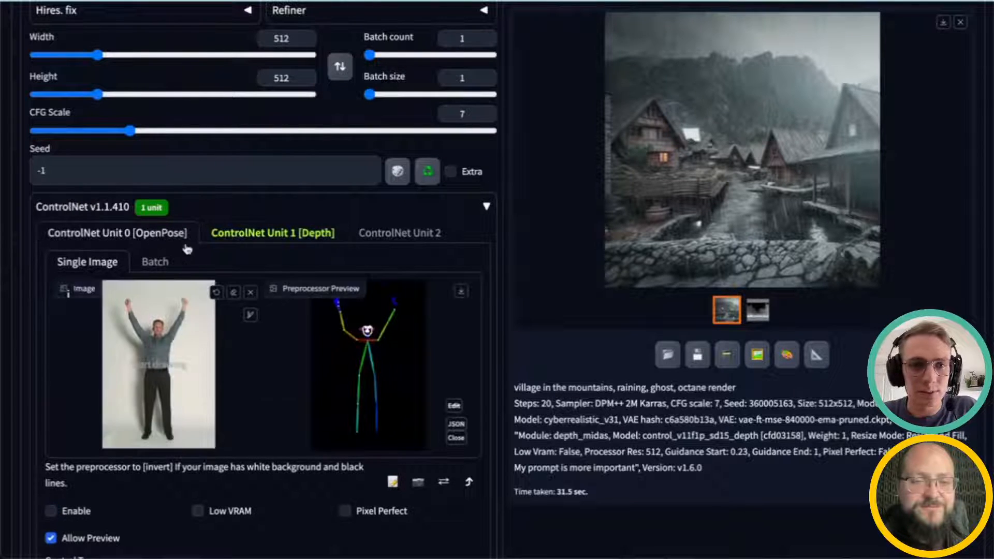
left_click(250, 293)
left_click(184, 346)
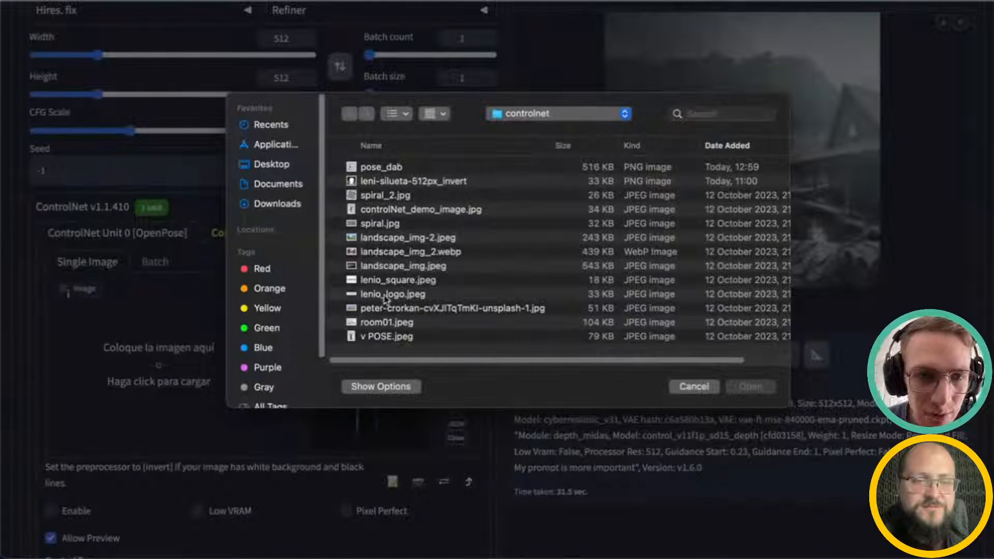
left_click(388, 322)
left_click(750, 387)
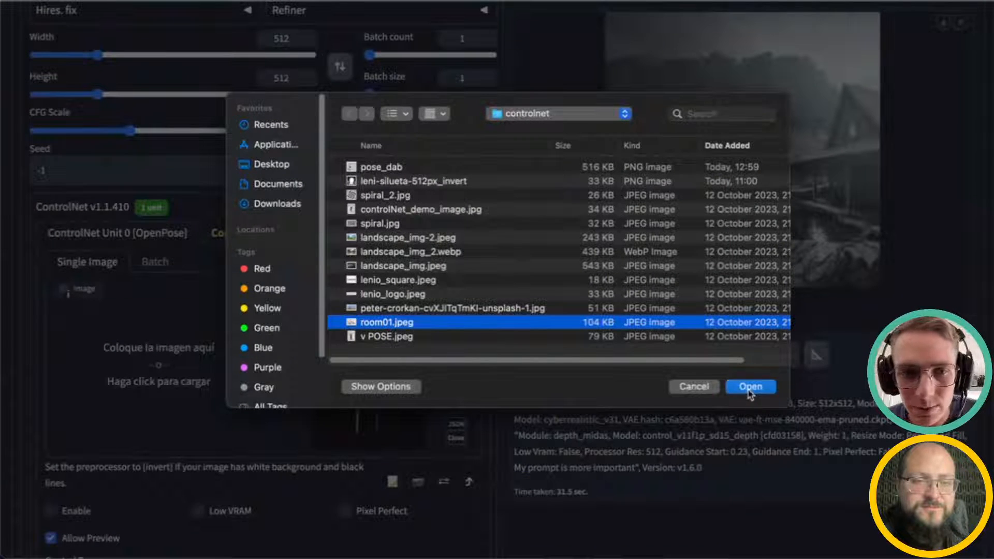
Step: Switch ControlNet Unit 0's control type to Canny
scroll(304, 464, "down", 2)
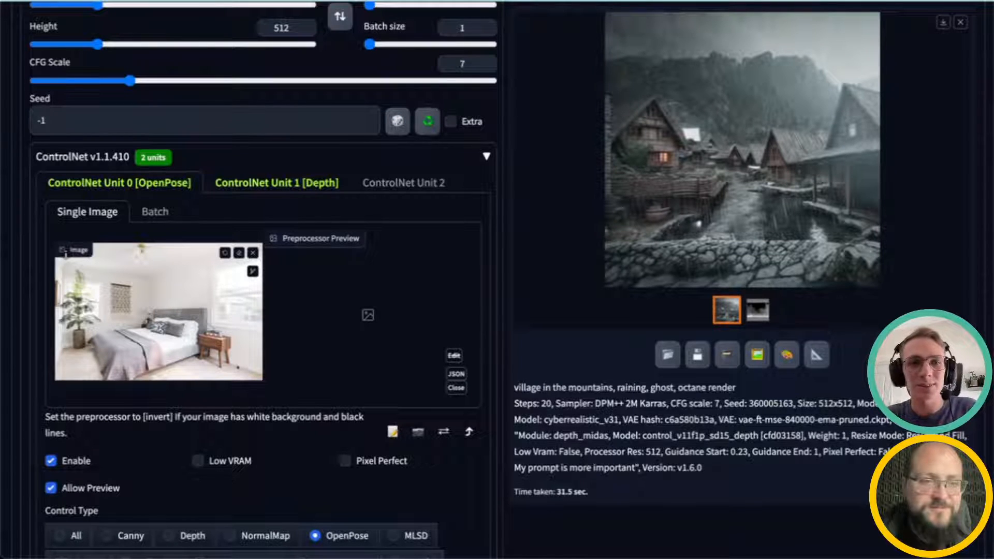
scroll(134, 371, "up", 1)
scroll(134, 370, "down", 4)
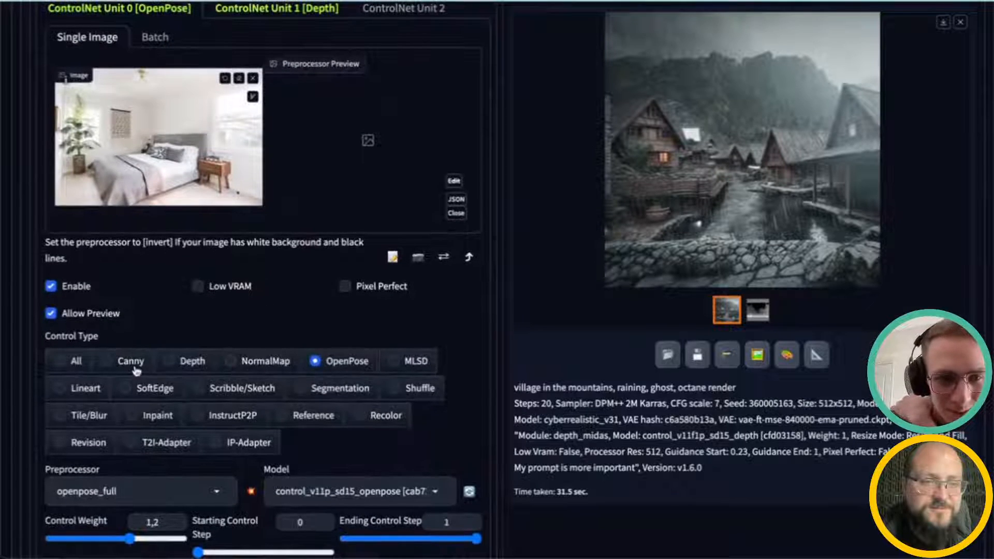
left_click(114, 364)
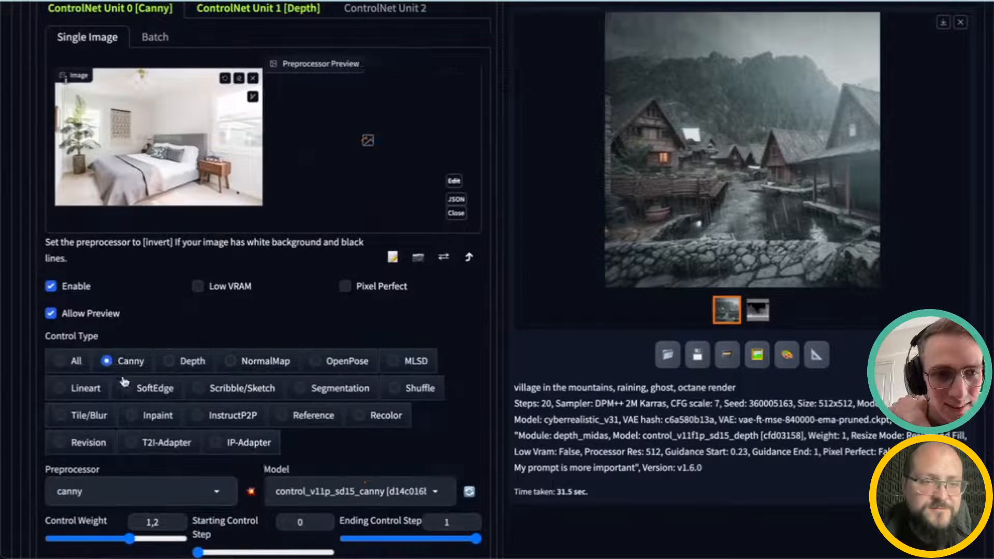
Step: Choose the control_v11p_sd15_canny model and lower the Control Weight slightly for Unit 0
scroll(118, 376, "down", 2)
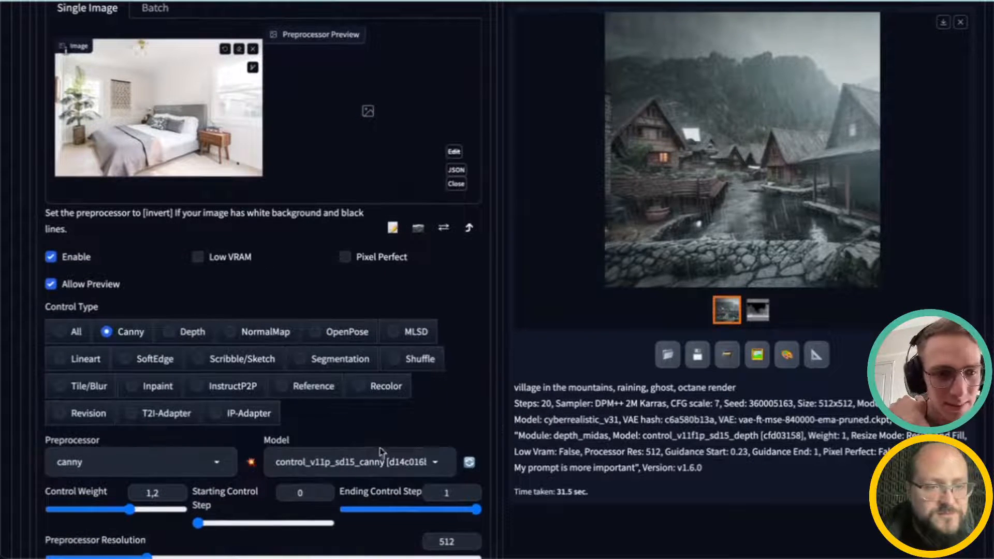
left_click(331, 461)
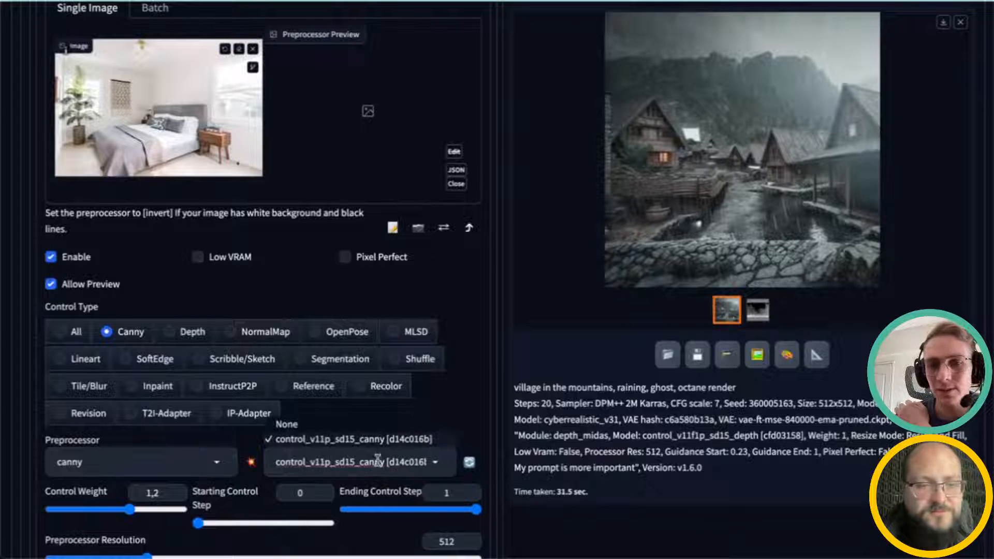
left_click(524, 438)
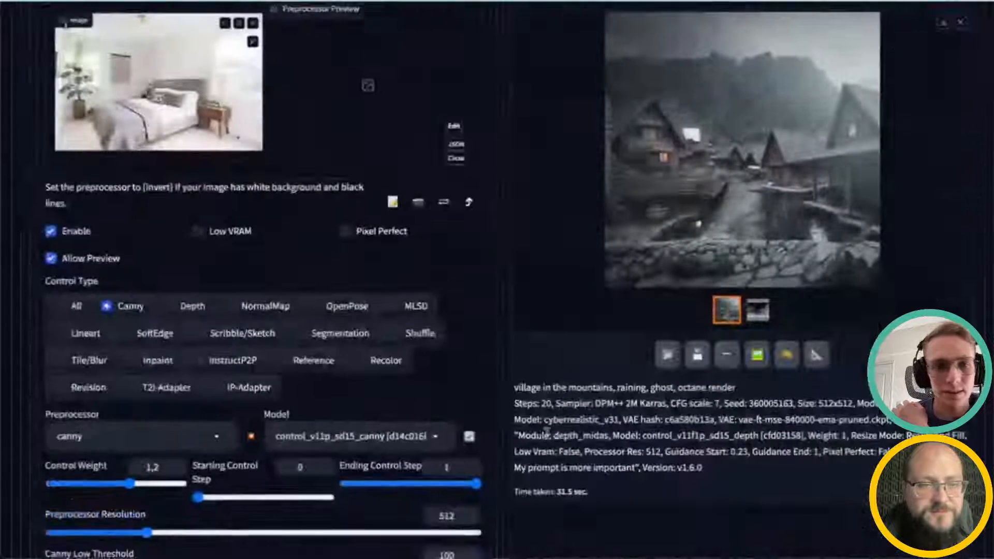
left_click_drag(130, 484, 117, 484)
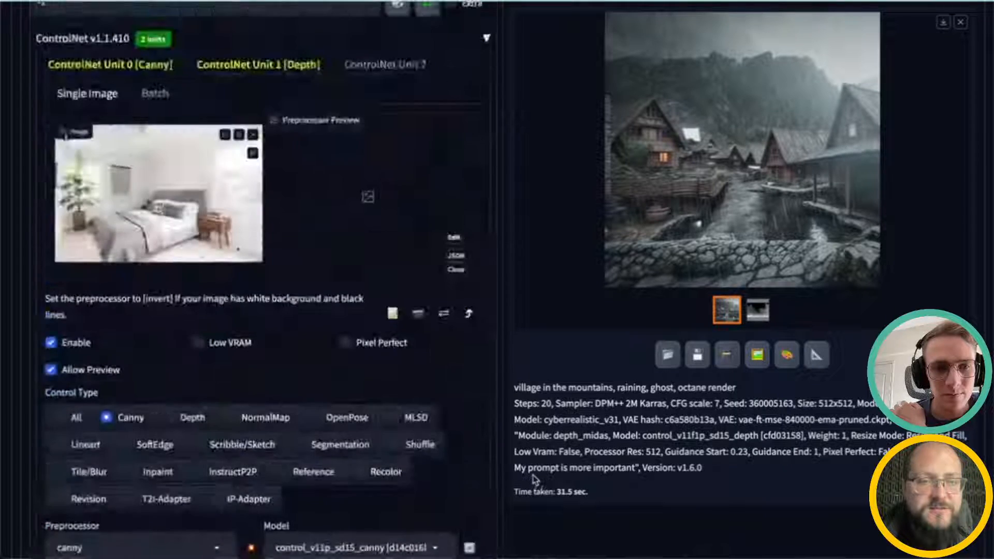
scroll(534, 479, "up", 10)
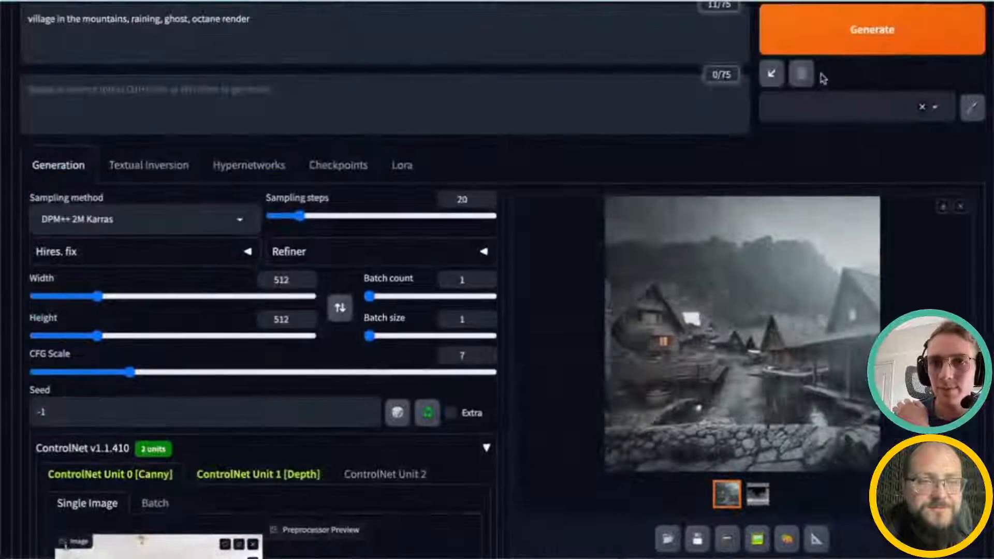
left_click(843, 40)
scroll(272, 321, "up", 1)
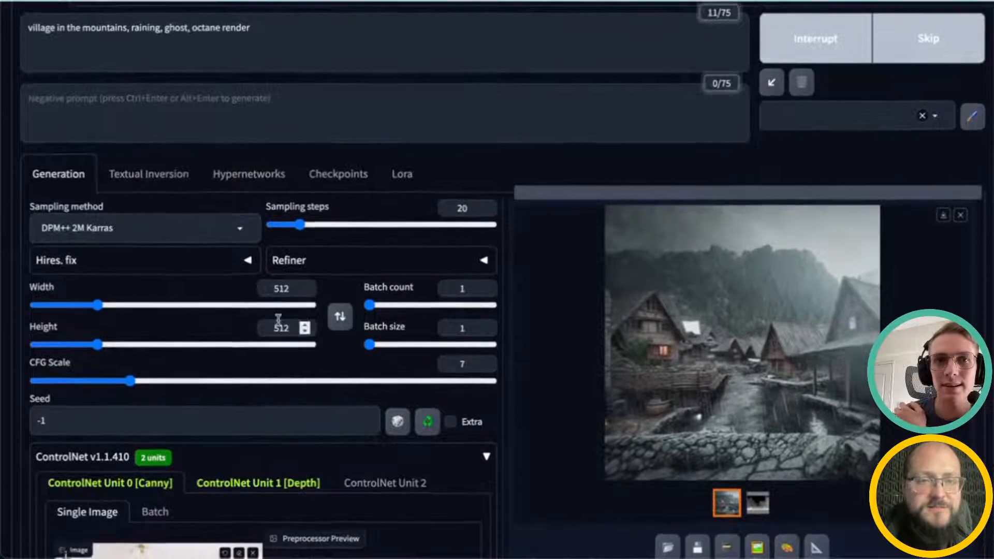
scroll(278, 319, "down", 3)
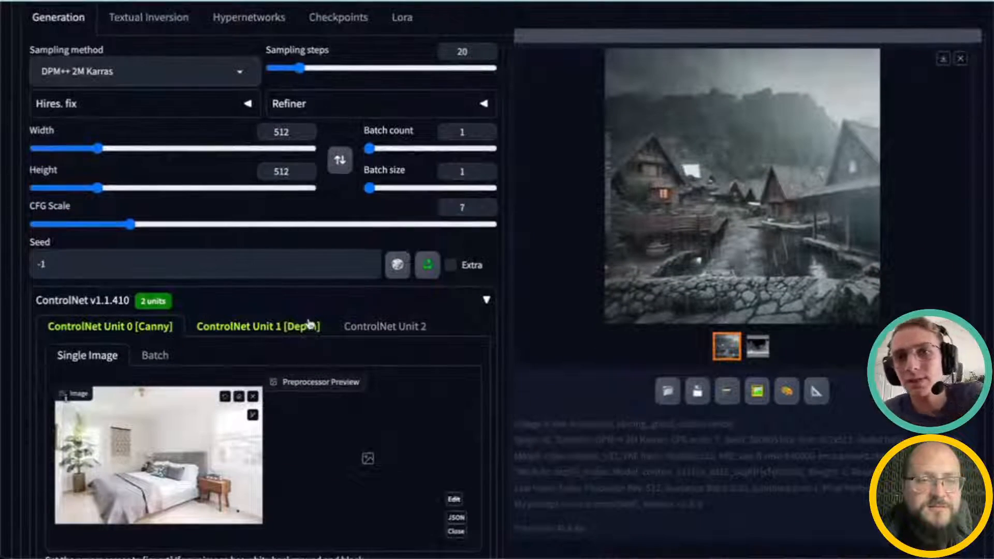
scroll(311, 325, "up", 2)
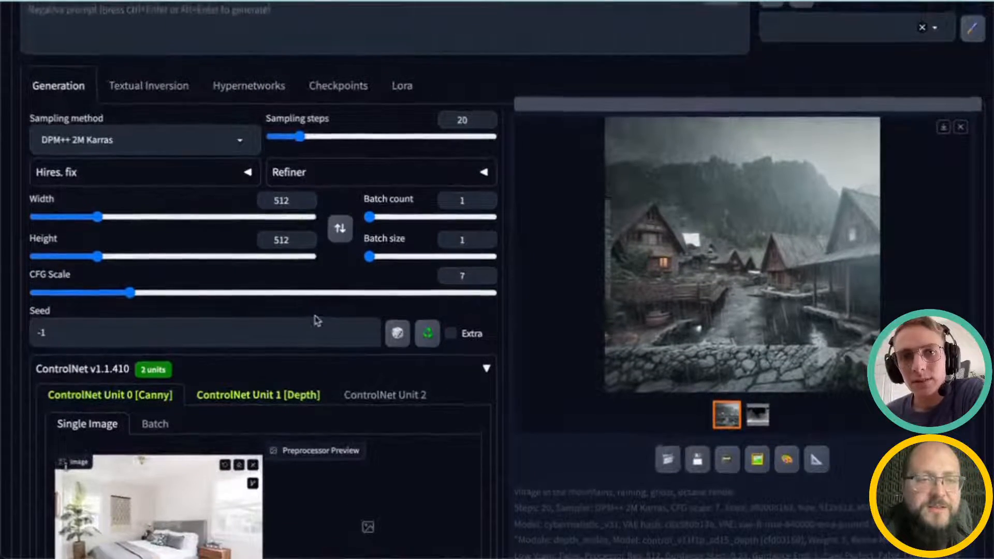
scroll(316, 321, "up", 3)
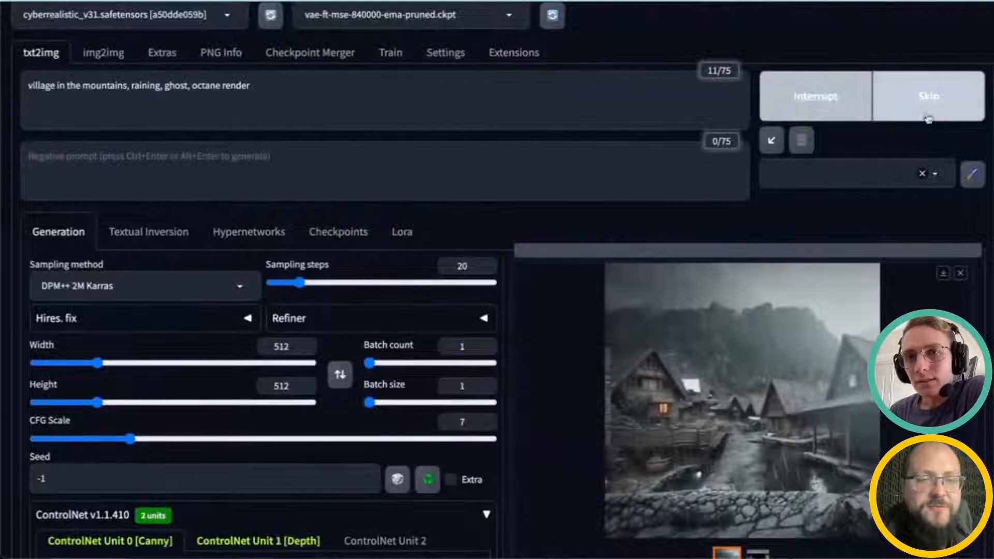
left_click(930, 102)
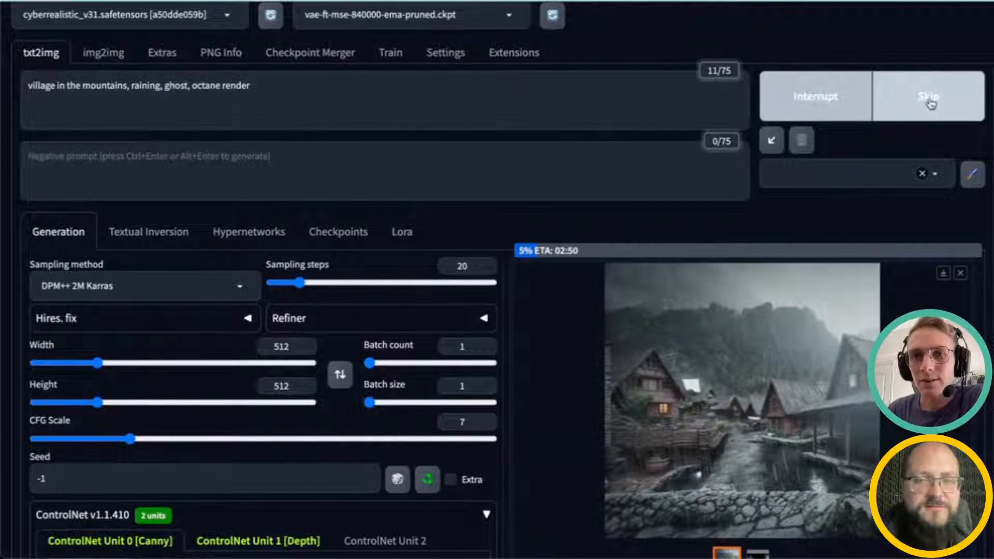
Step: Replace the prompt with "bedroom on the forest, digital art" and generate an image
left_click(258, 115)
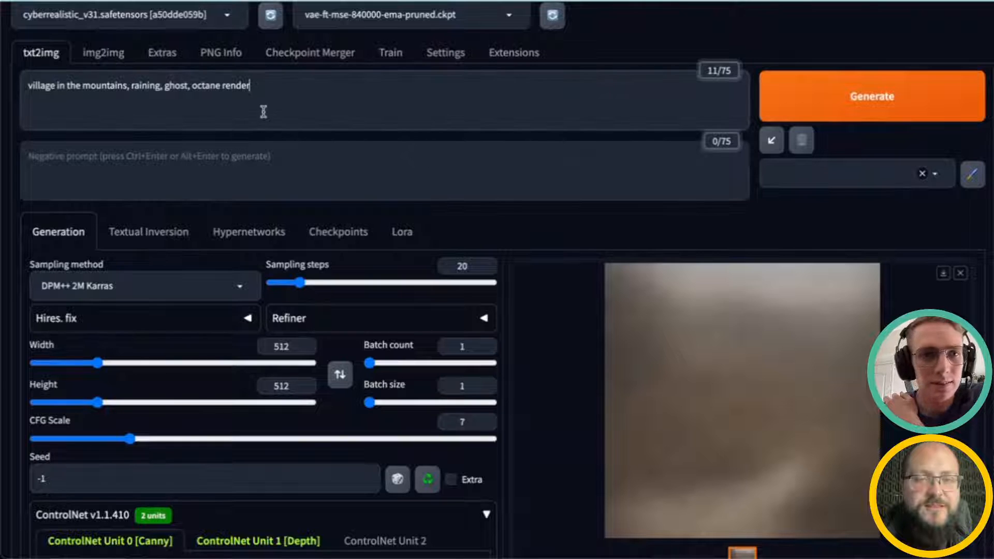
triple_click(29, 88)
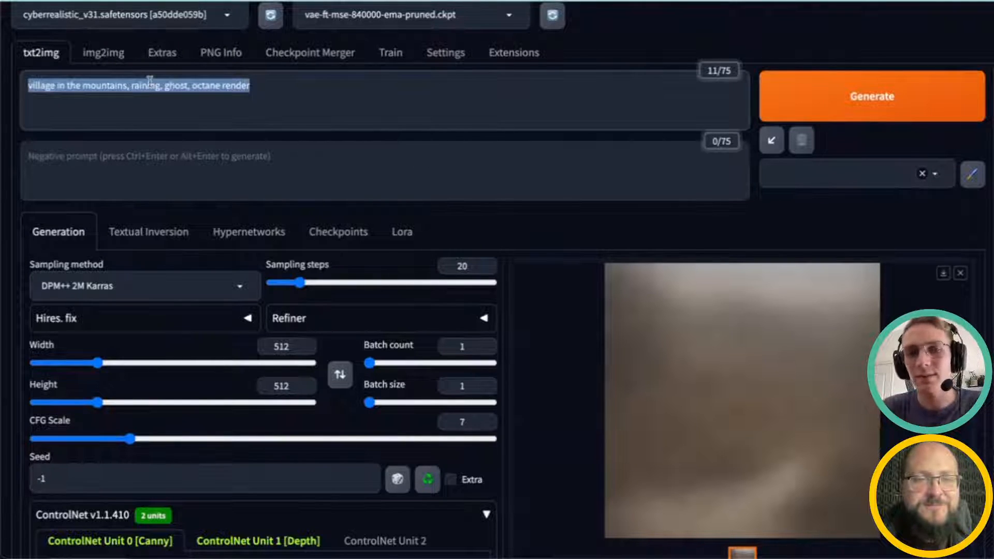
key("BackSpace")
type("bedroom on the forest, digital art")
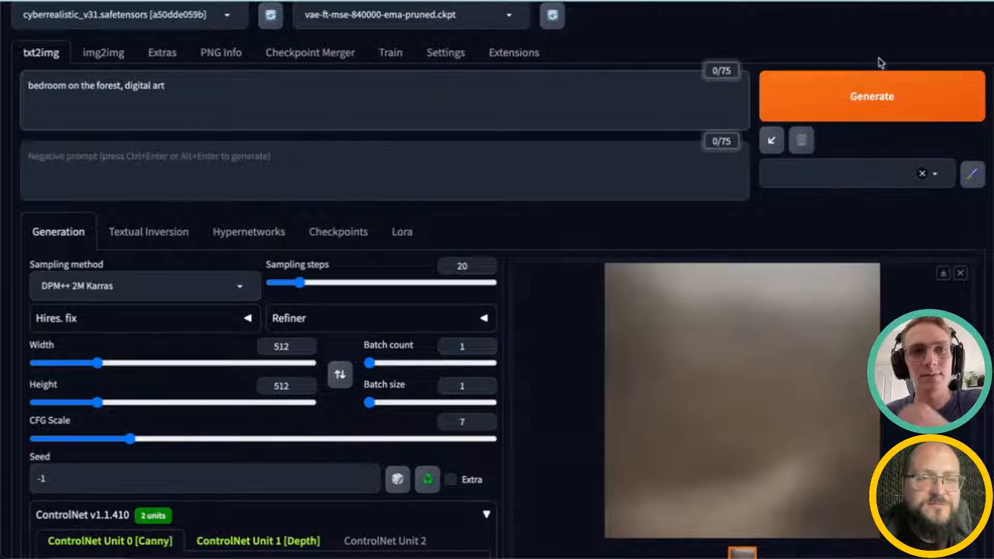
left_click(854, 93)
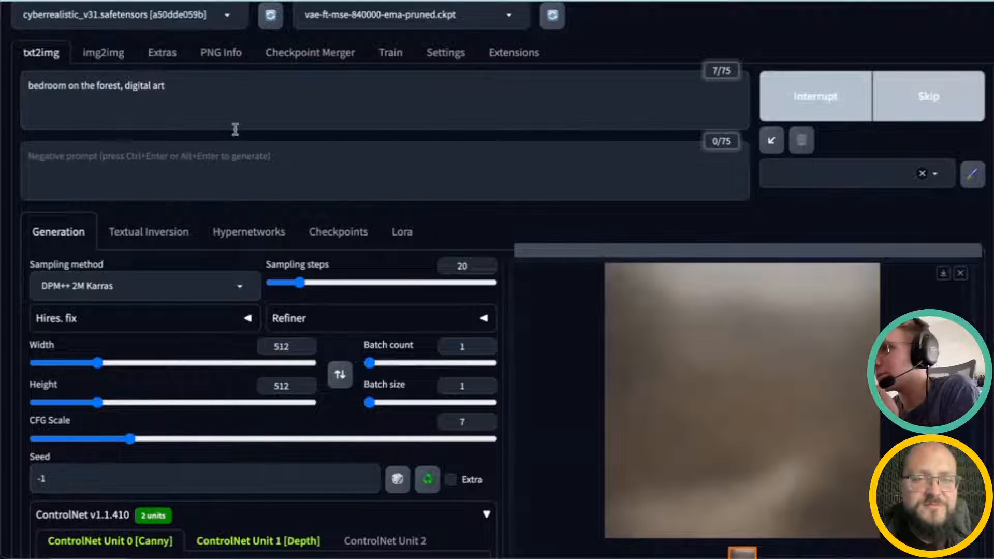
Step: Examine the generated bedroom image and the ControlNet Unit 0 settings
left_click_drag(124, 87, 167, 88)
left_click(182, 90)
left_click(183, 152)
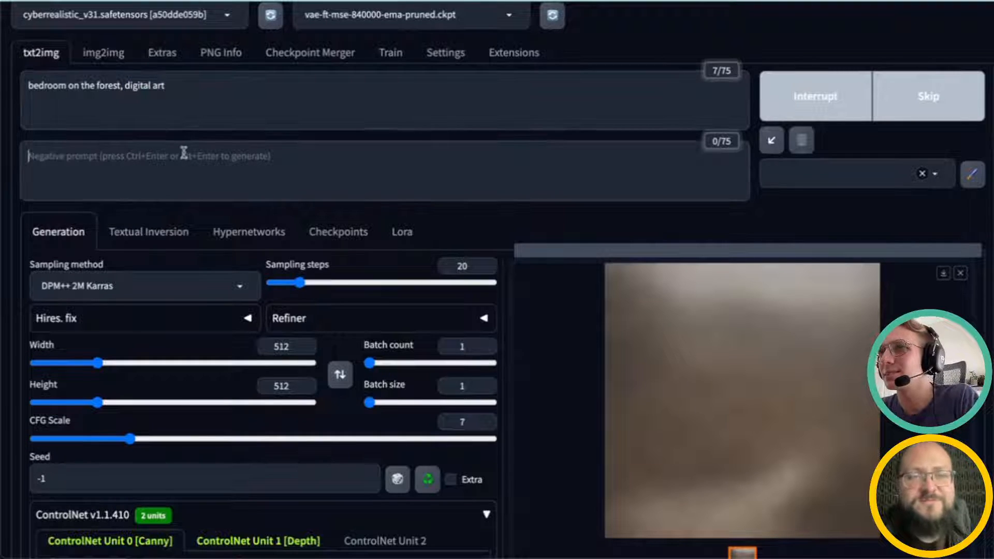
scroll(309, 337, "down", 2)
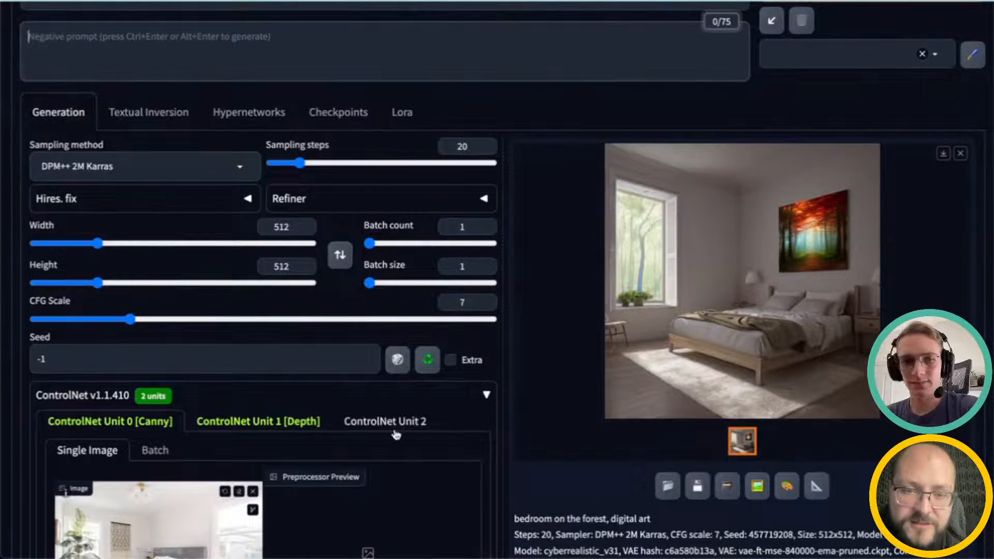
scroll(399, 424, "down", 2)
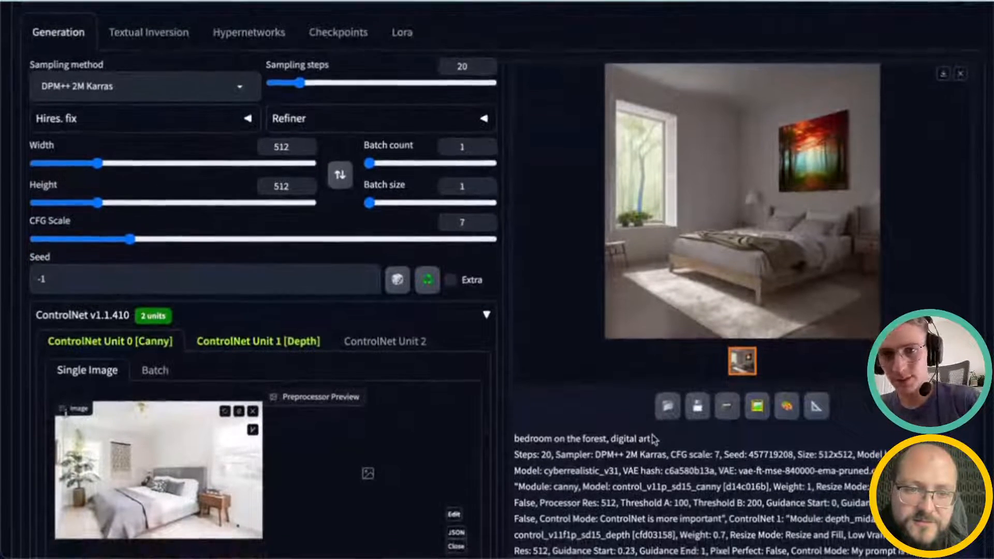
scroll(398, 414, "down", 2)
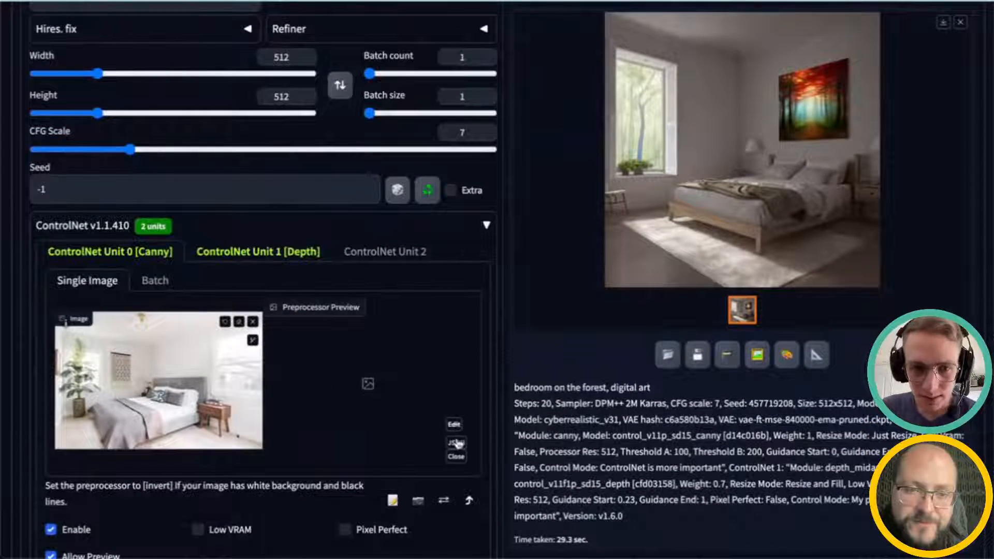
left_click(457, 458)
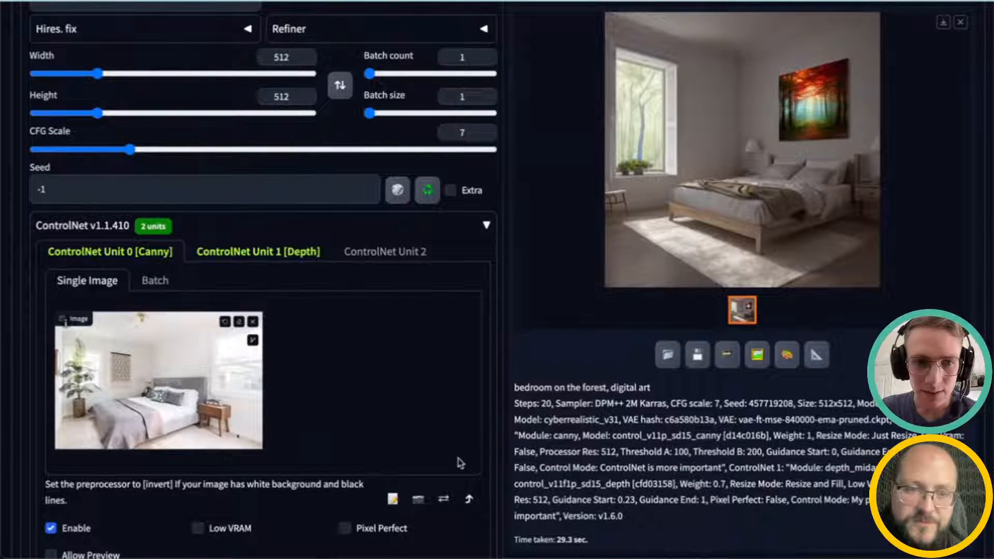
scroll(741, 374, "up", 1)
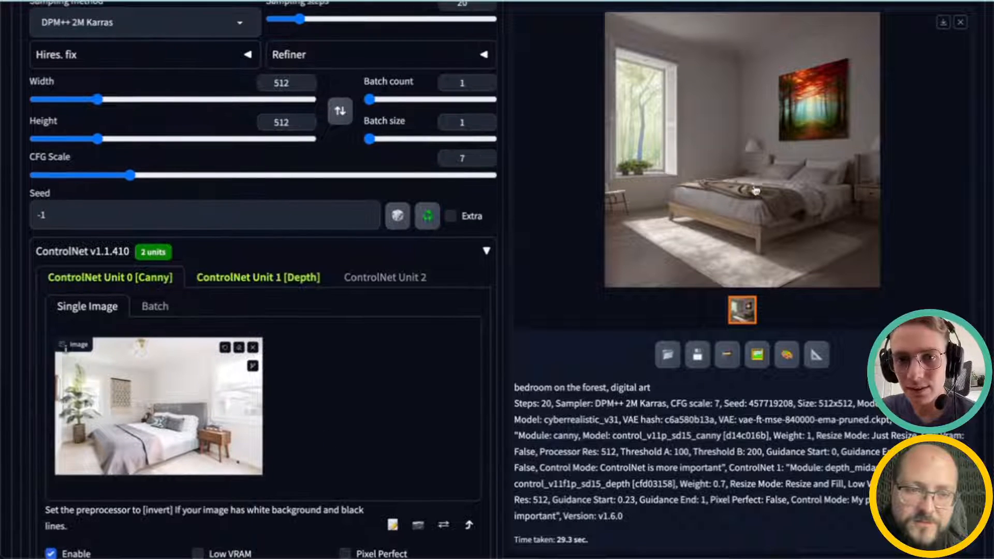
scroll(604, 278, "up", 4)
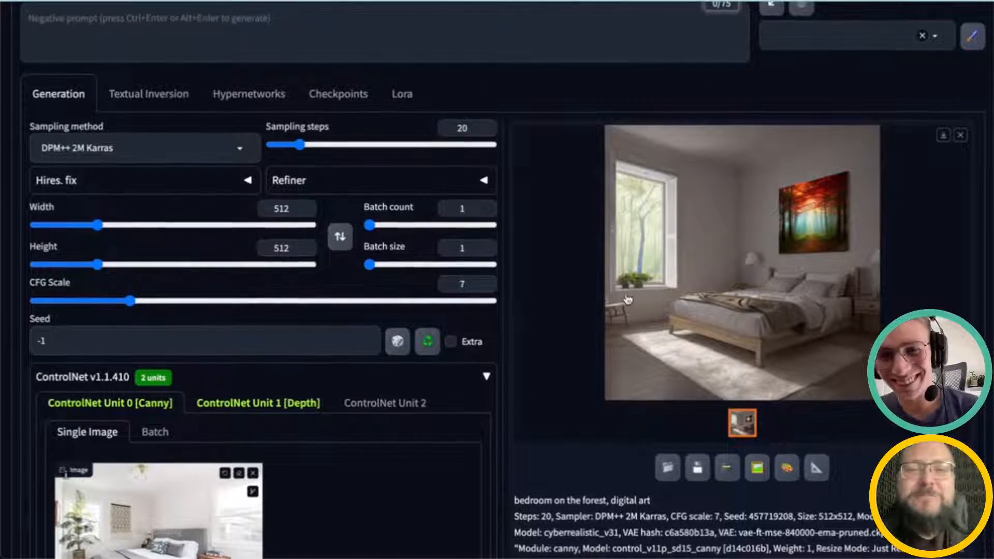
scroll(449, 418, "down", 6)
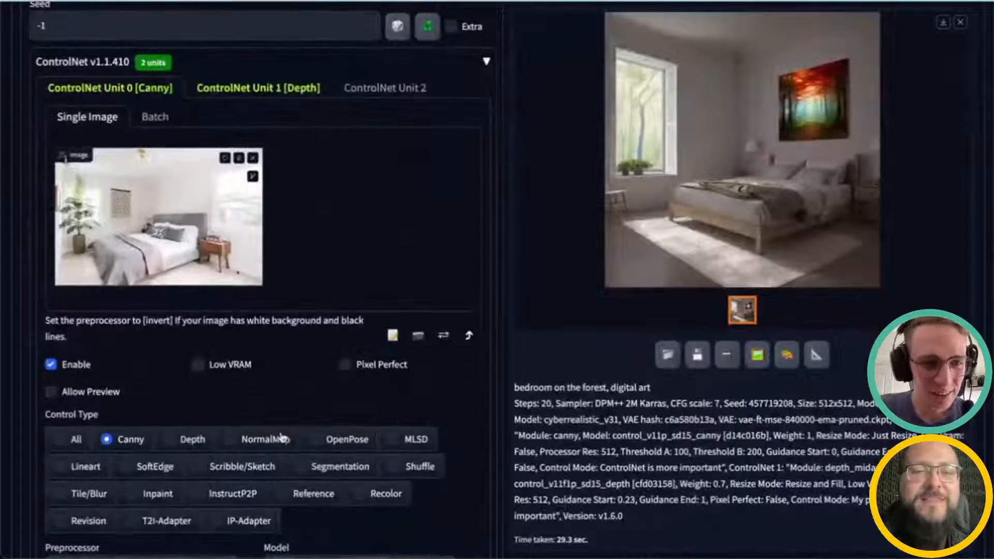
scroll(432, 387, "up", 8)
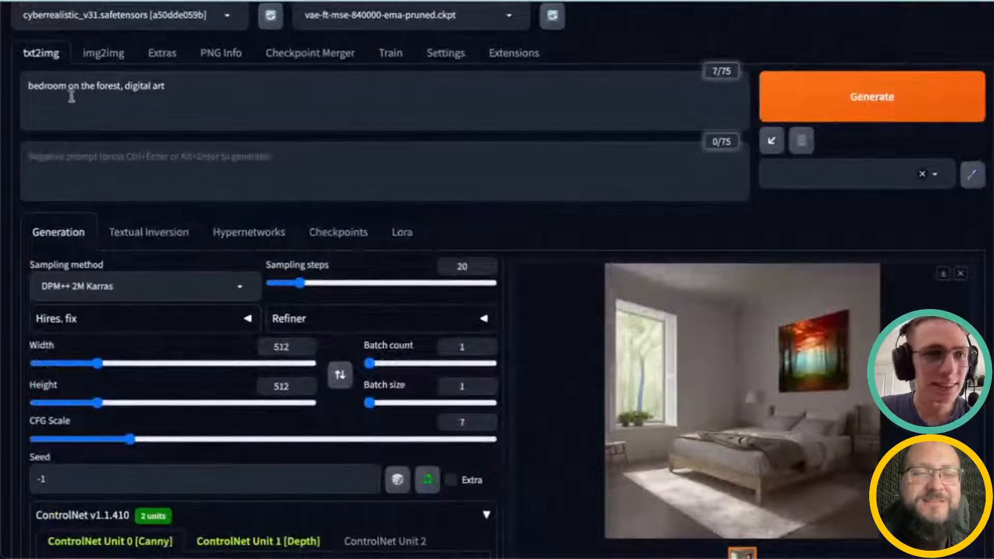
Step: Change the prompt to "bed in the forest, digital art" and generate a new image
left_click(49, 86)
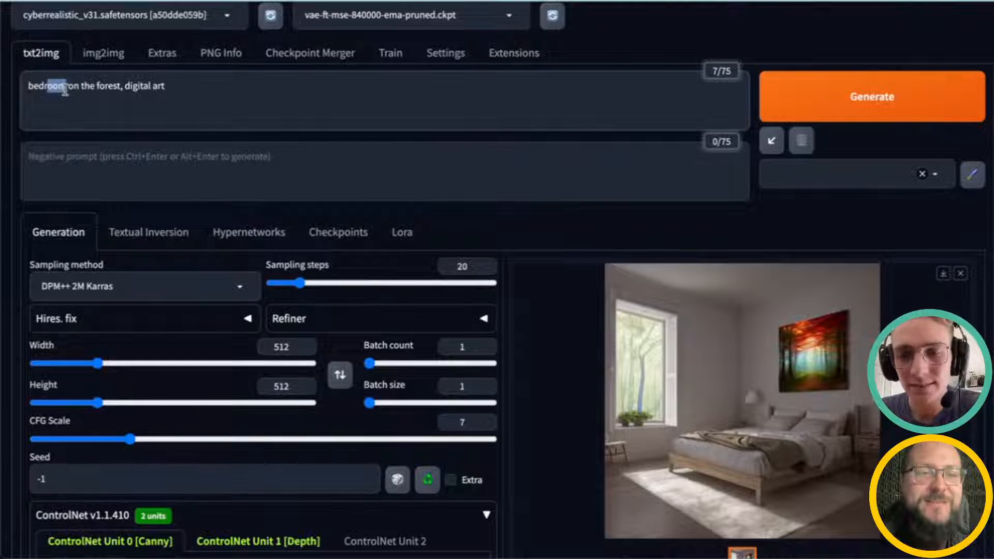
key("BackSpace")
key("BackSpace")
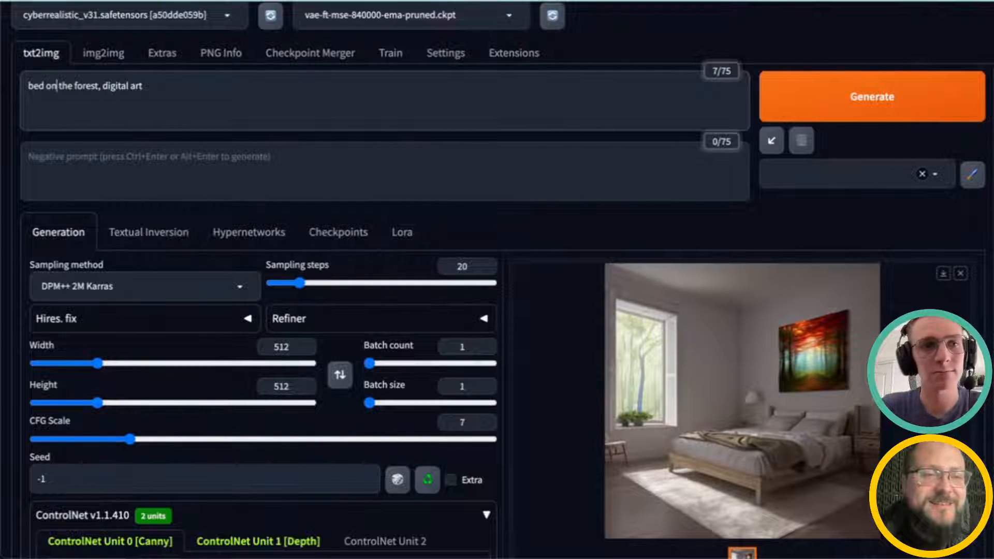
key("BackSpace")
type("i")
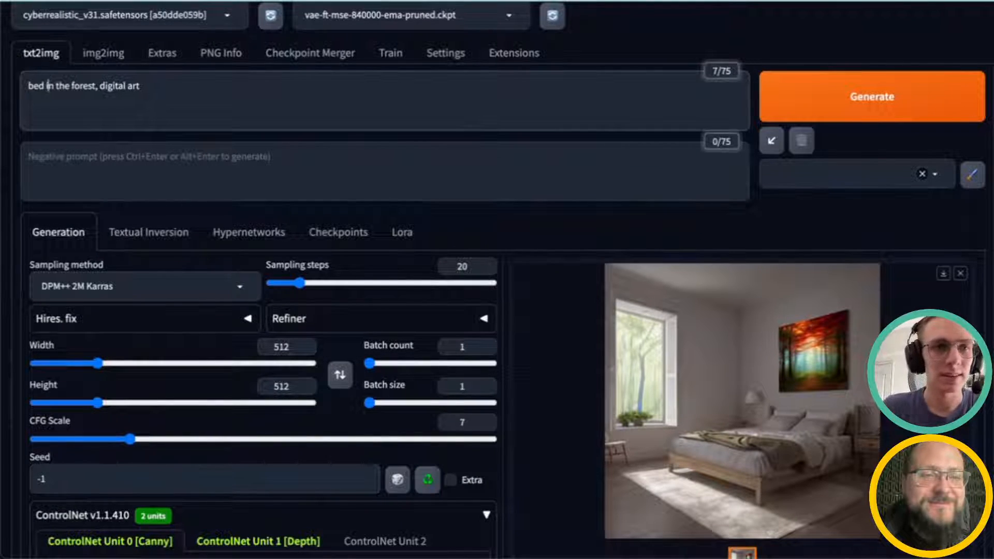
left_click(816, 97)
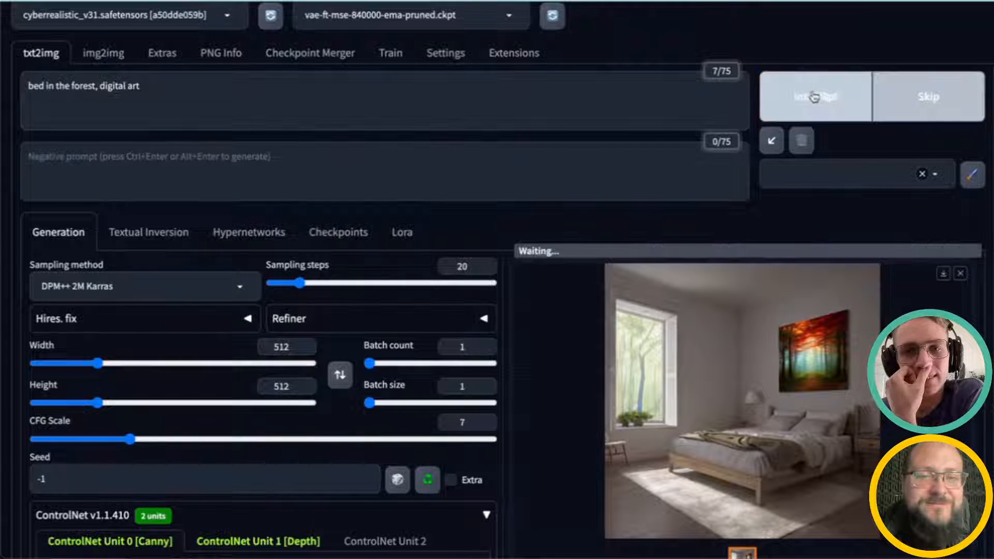
Step: Disable ControlNet Unit 1 (Depth) so only the Canny unit stays active
scroll(348, 259, "down", 5)
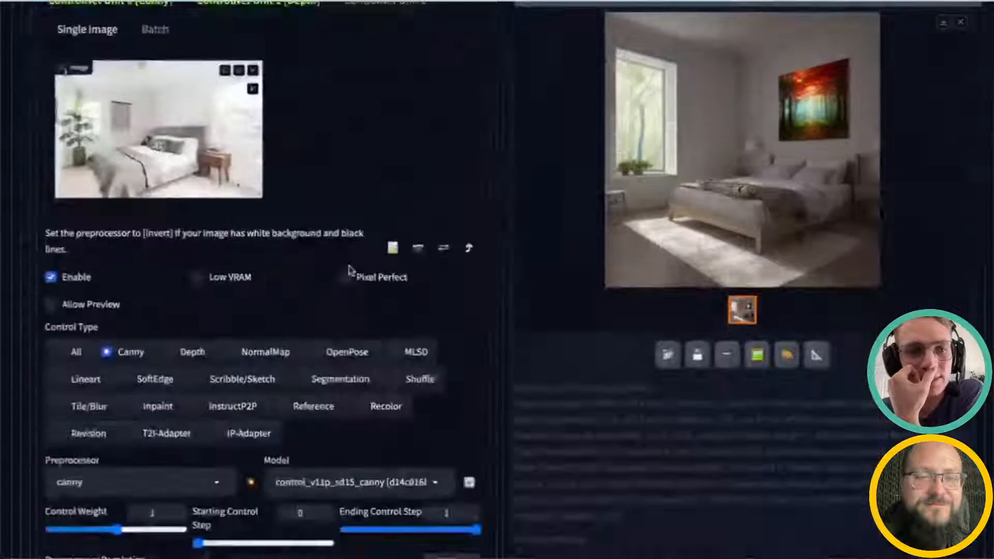
scroll(395, 363, "up", 3)
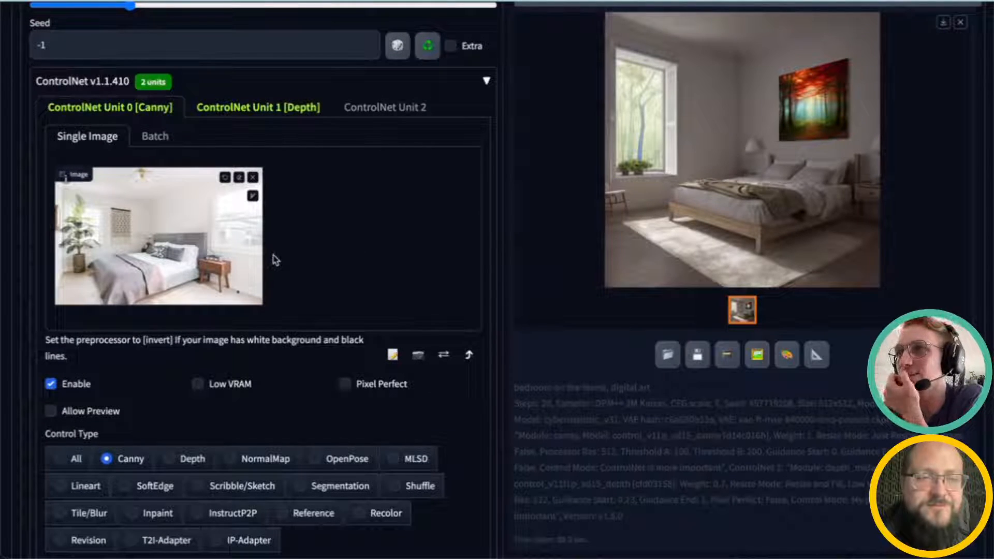
scroll(275, 260, "up", 1)
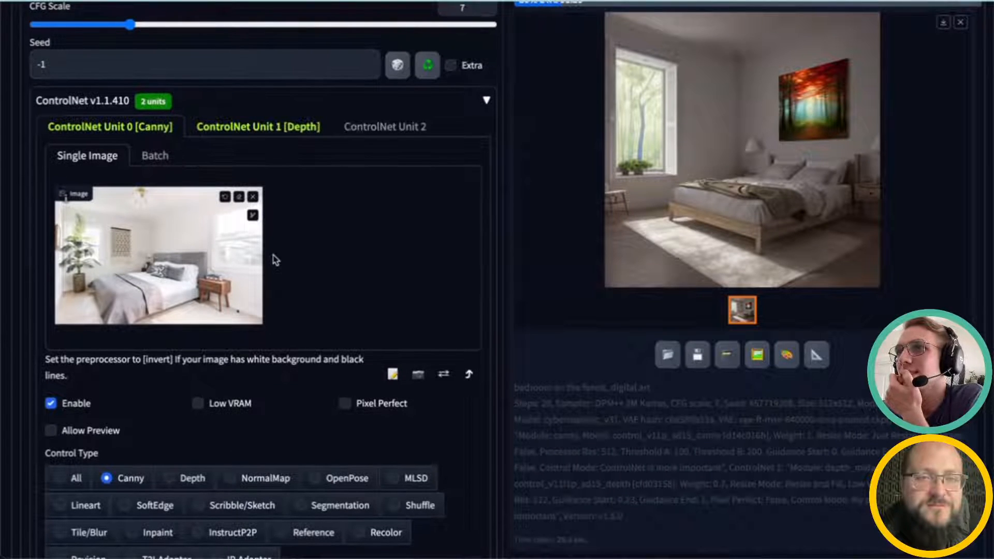
left_click(260, 129)
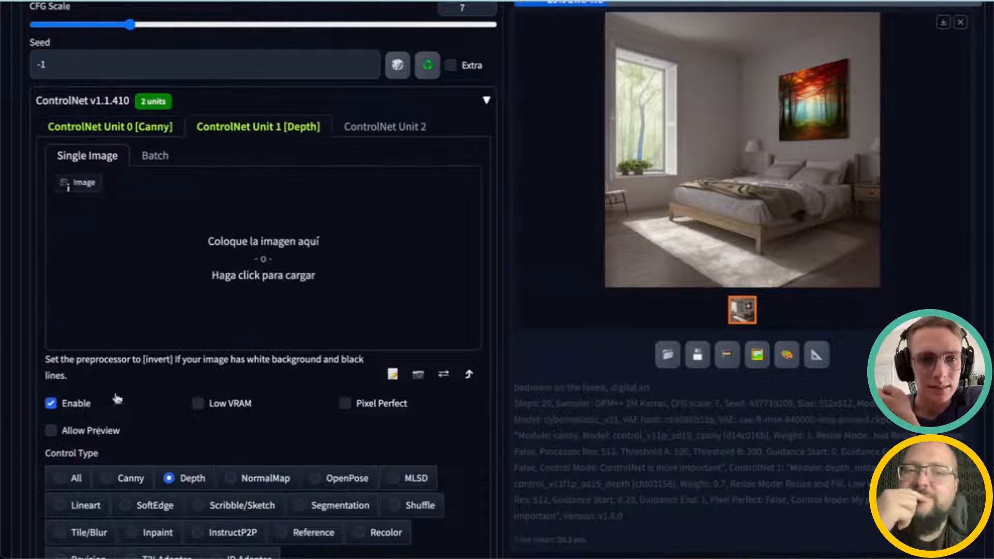
left_click(50, 404)
left_click(117, 126)
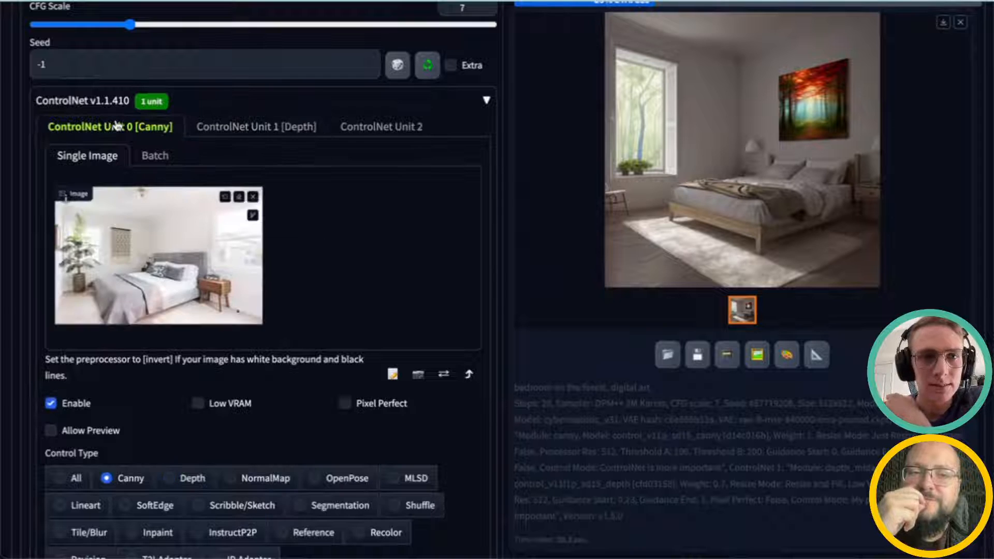
Step: Review Unit 0's Canny preprocessor, weight, thresholds, control mode and resize mode settings
scroll(268, 211, "up", 1)
scroll(283, 249, "down", 5)
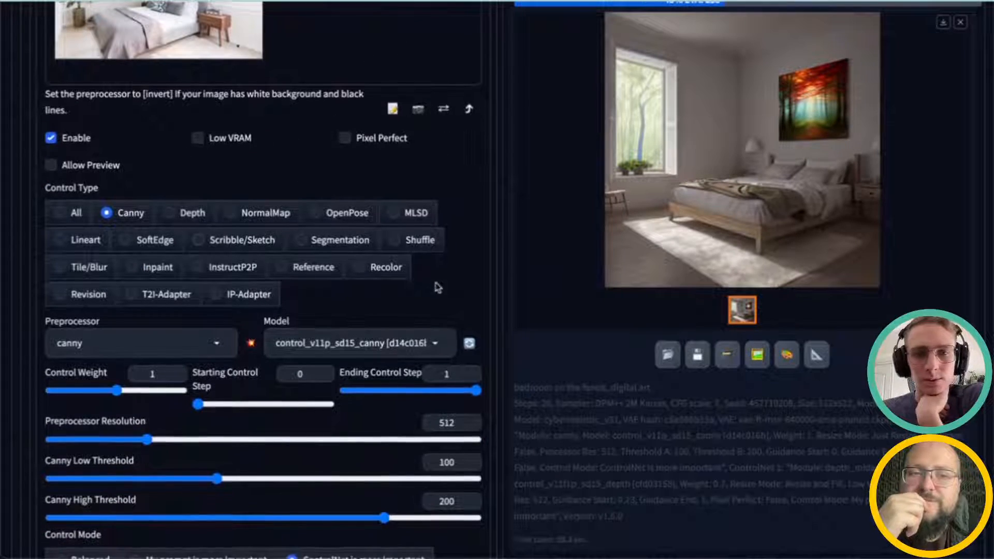
scroll(445, 292, "up", 9)
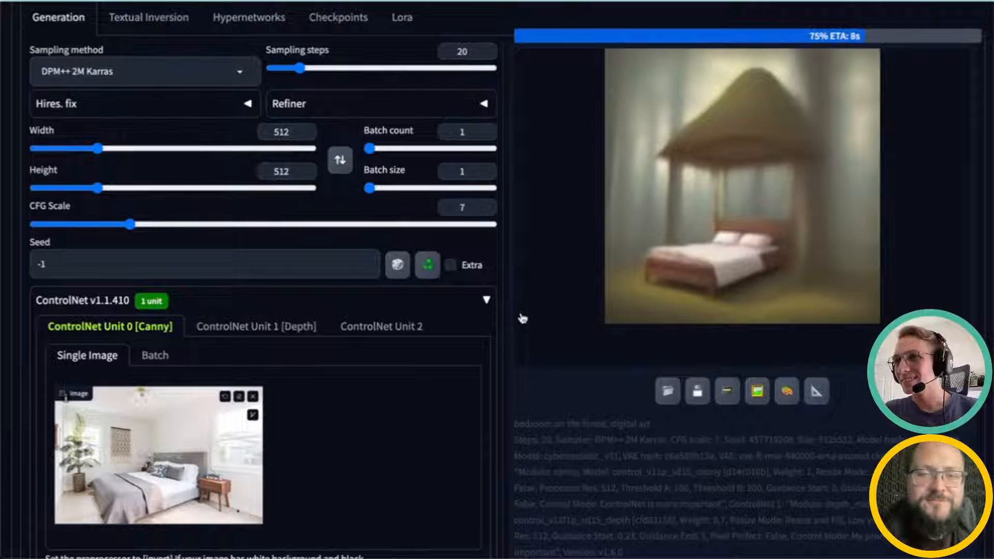
scroll(394, 362, "down", 1)
scroll(392, 364, "down", 8)
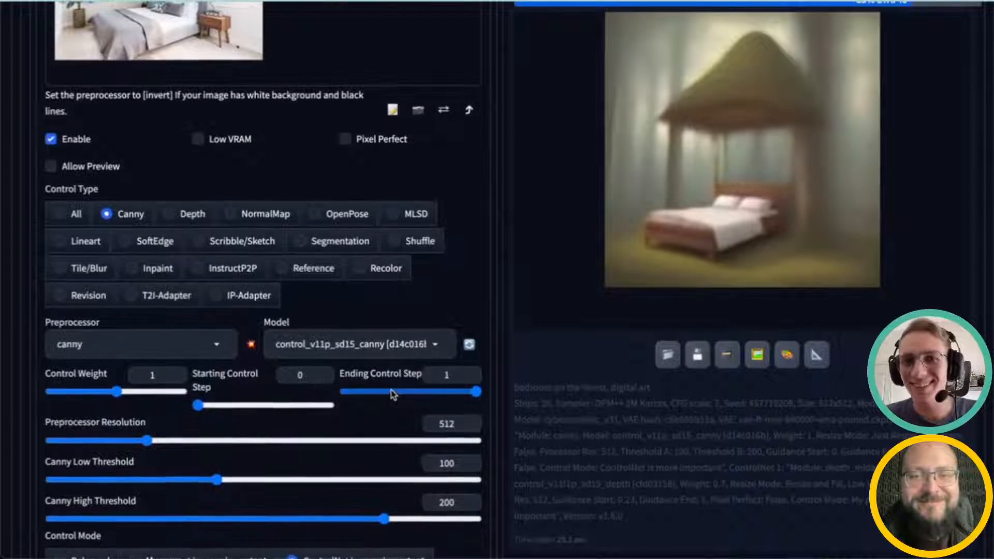
scroll(386, 398, "up", 2)
scroll(390, 392, "up", 1)
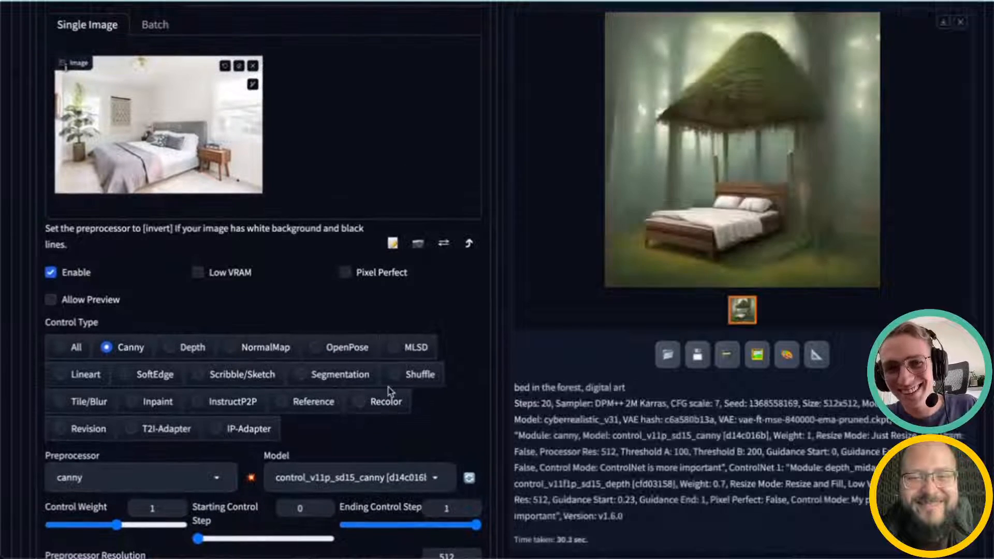
scroll(390, 392, "up", 1)
scroll(390, 392, "up", 4)
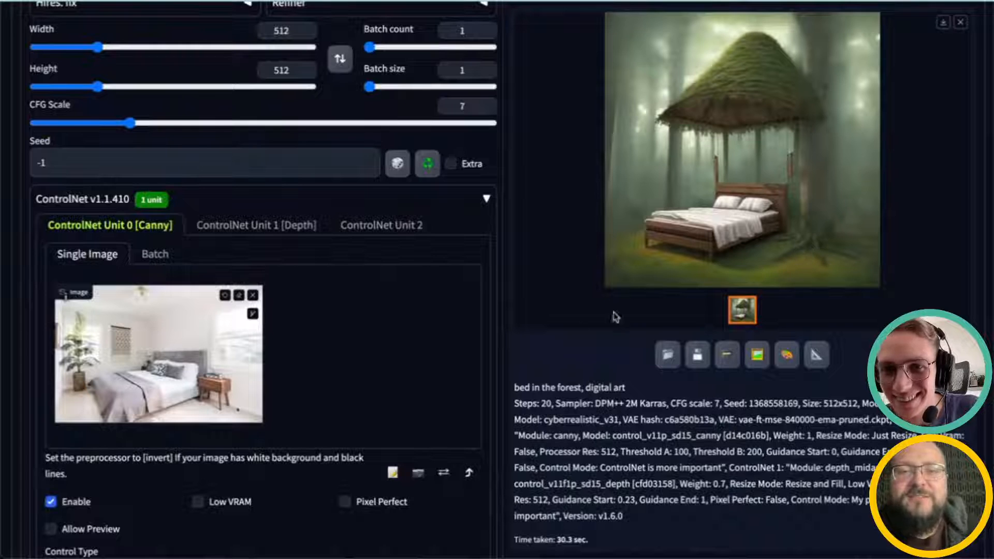
scroll(441, 382, "up", 1)
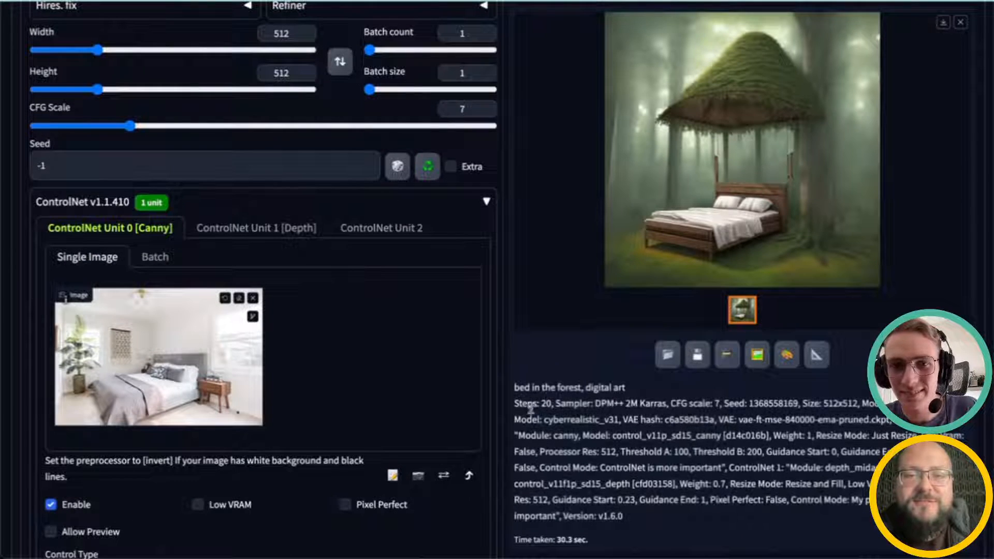
scroll(340, 407, "up", 1)
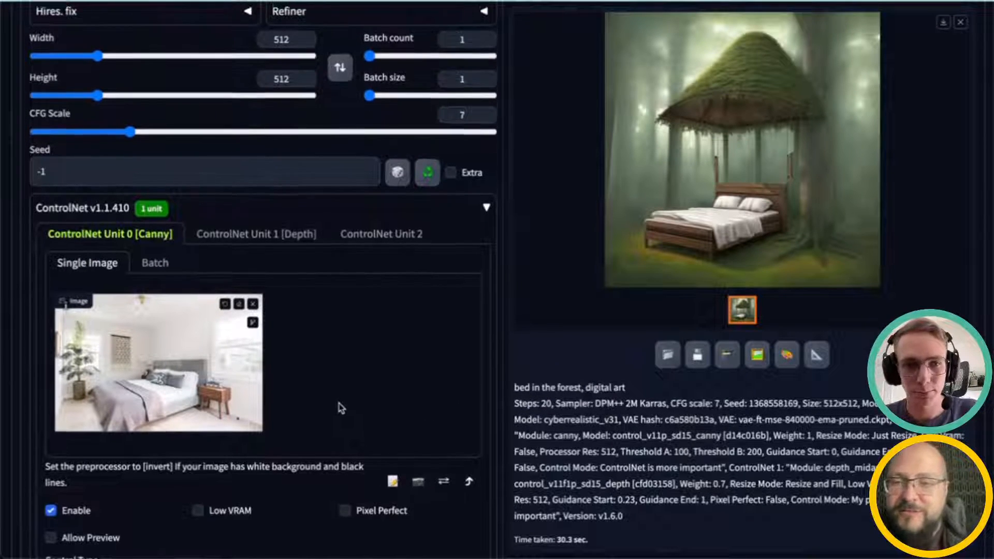
scroll(338, 407, "down", 4)
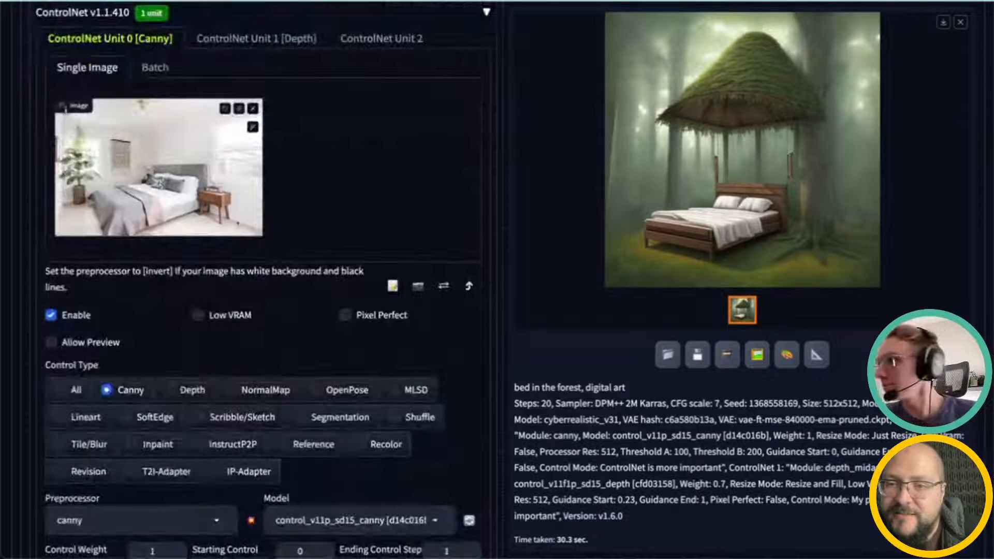
scroll(356, 412, "down", 4)
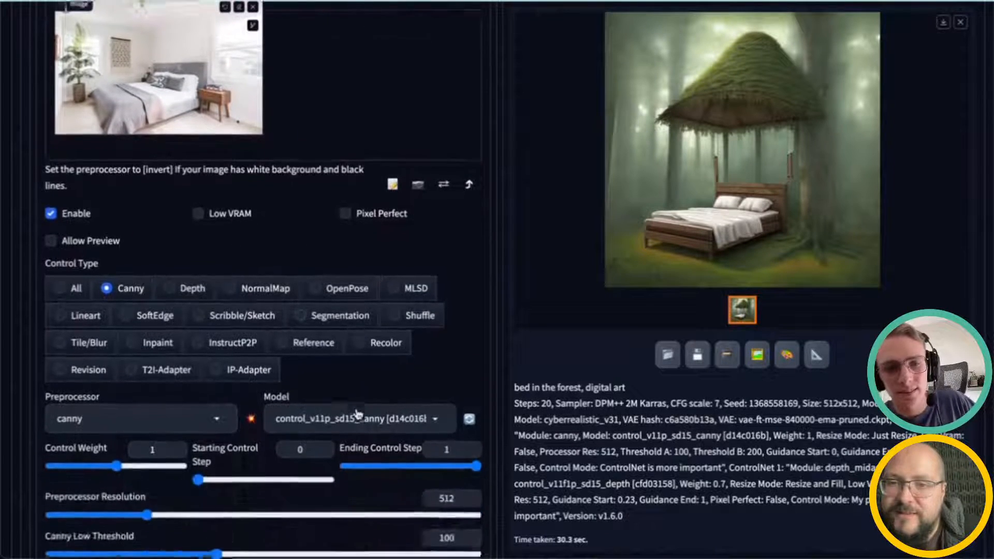
scroll(357, 412, "down", 1)
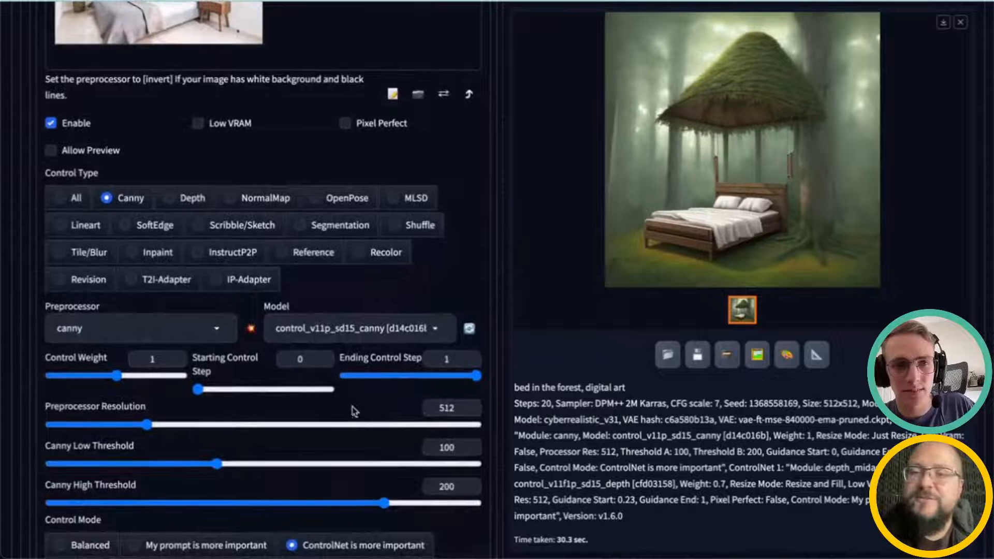
scroll(264, 466, "down", 2)
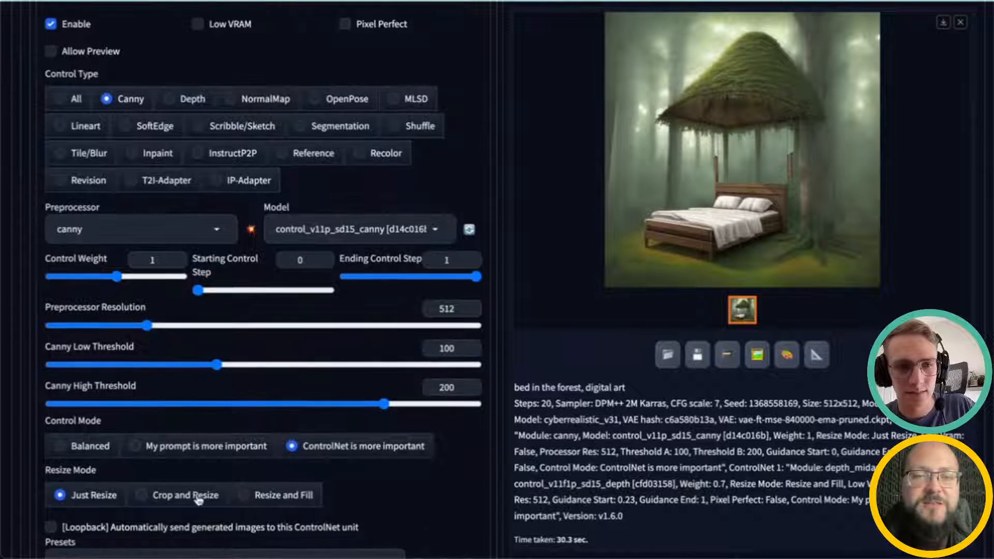
scroll(198, 499, "up", 15)
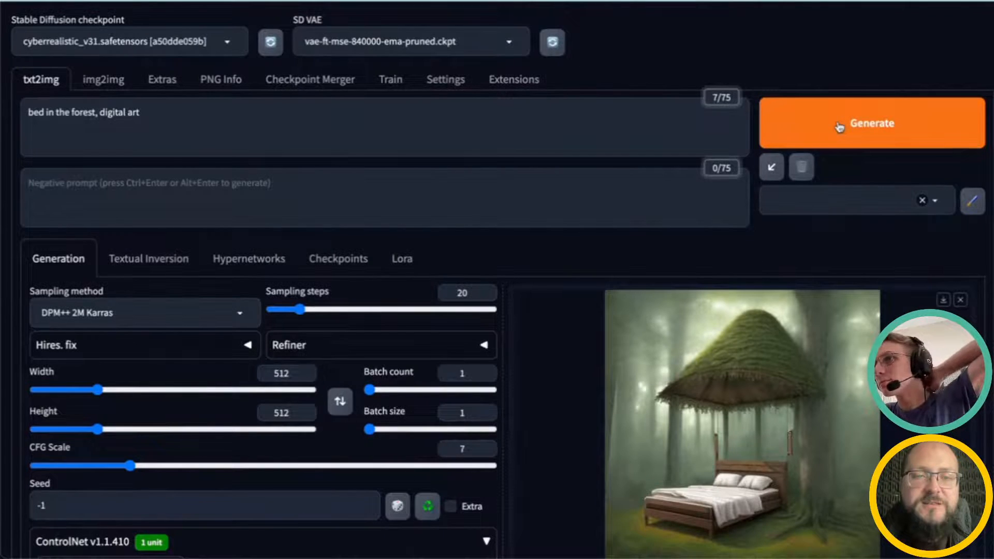
left_click(673, 140)
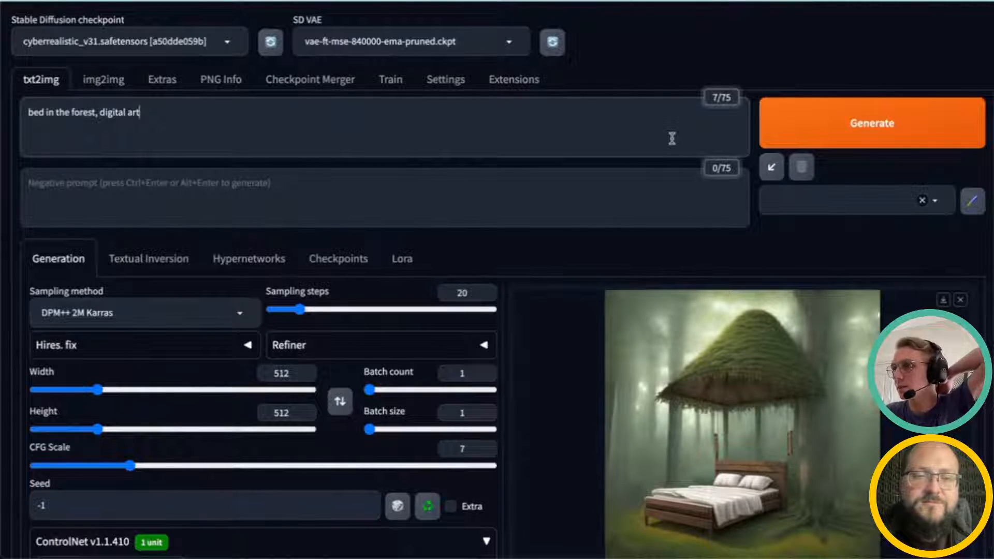
scroll(493, 288, "down", 2)
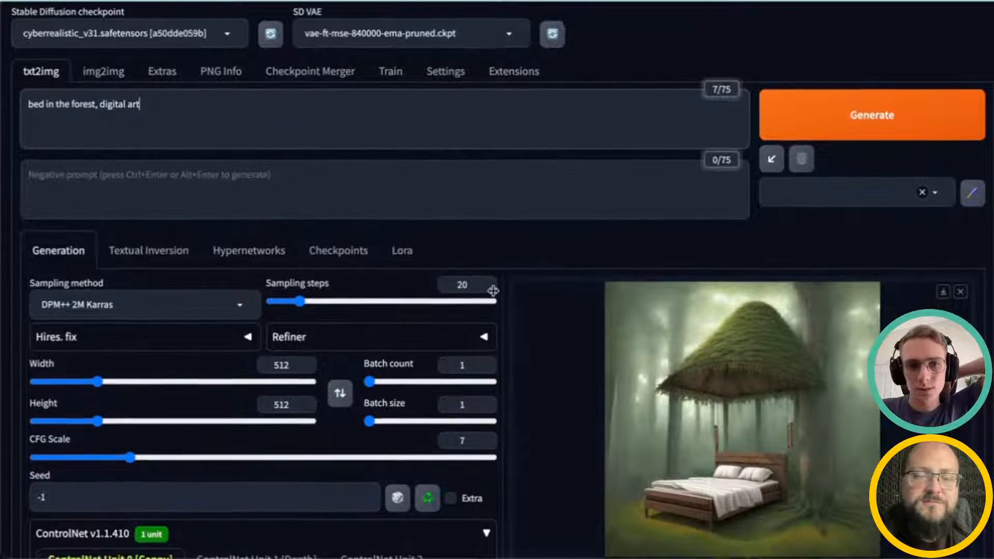
scroll(372, 342, "down", 8)
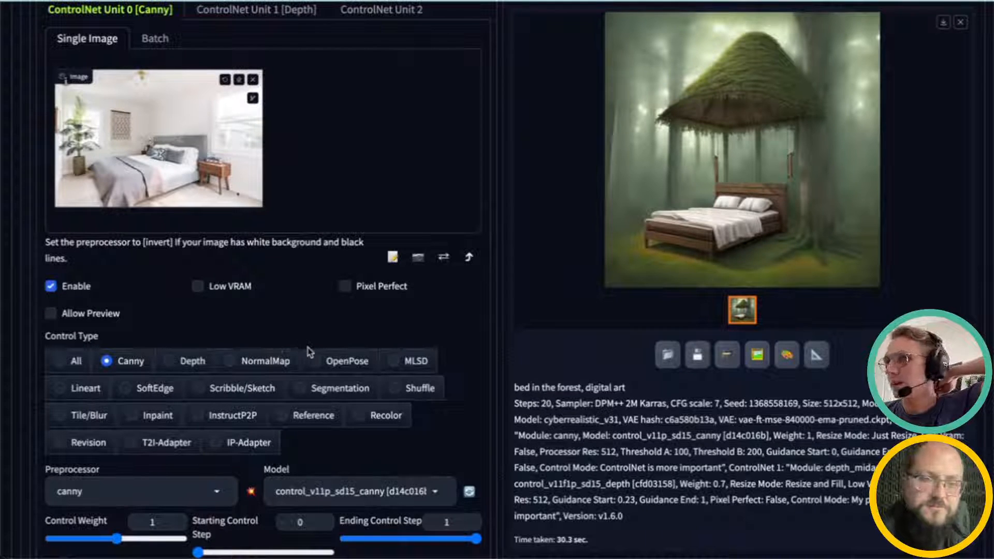
scroll(303, 347, "down", 2)
scroll(305, 341, "up", 3)
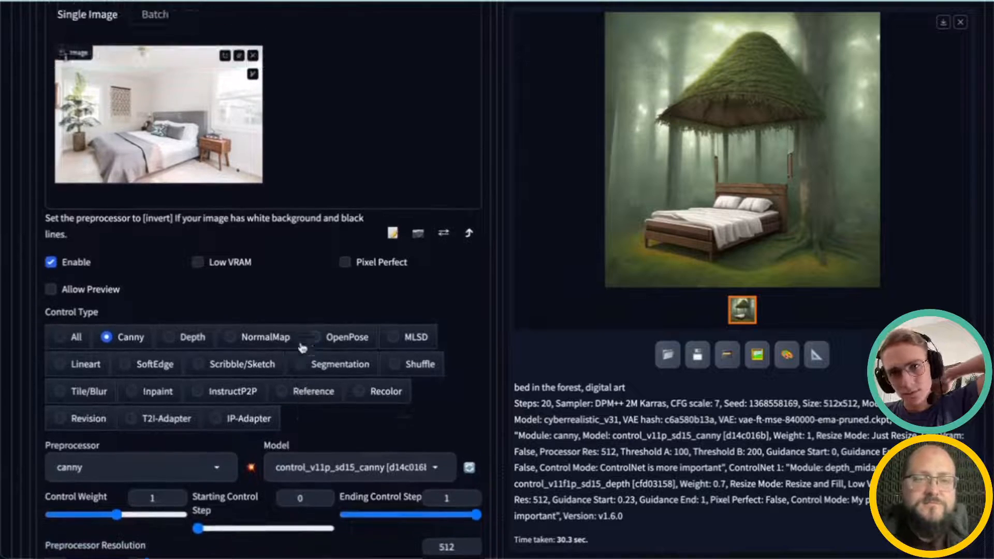
scroll(311, 336, "up", 3)
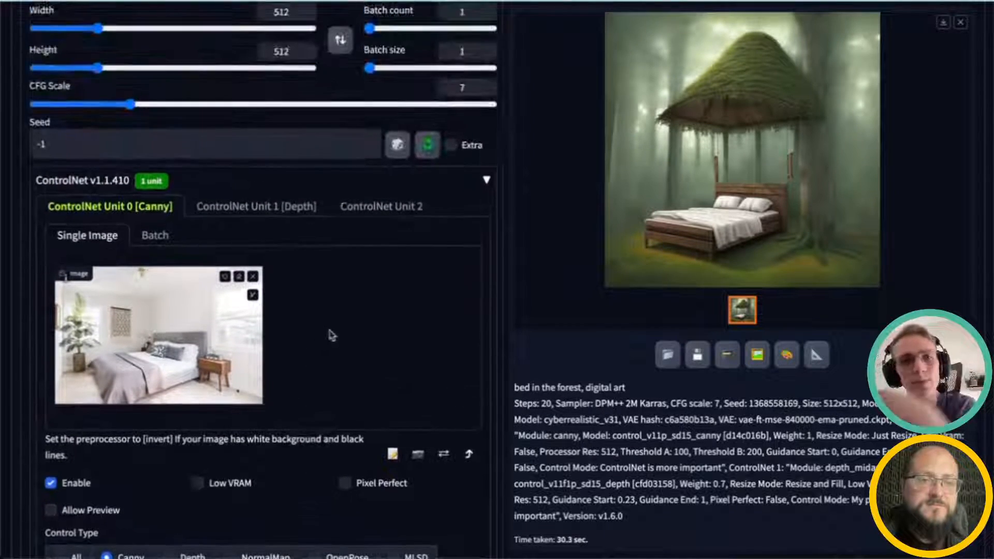
Step: Replace the prompt with "blue colored bedroom, modern, futuristic"
scroll(355, 337, "down", 1)
scroll(357, 335, "down", 10)
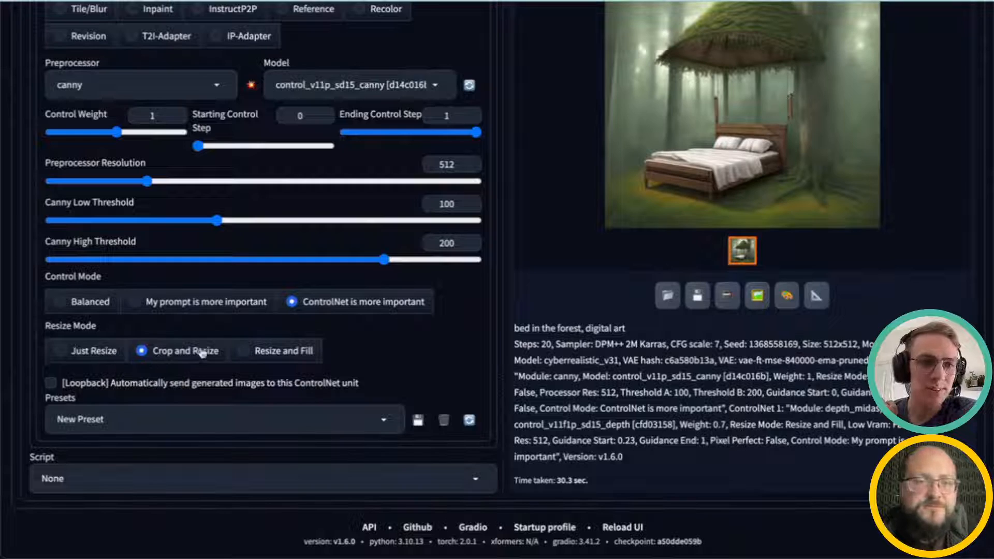
scroll(200, 355, "up", 11)
scroll(208, 367, "down", 9)
scroll(311, 386, "up", 11)
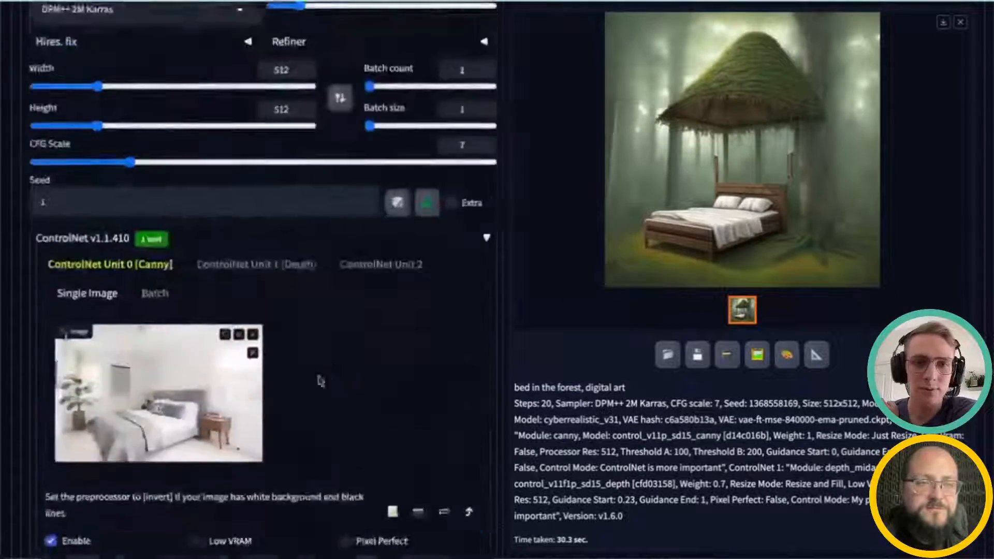
scroll(321, 381, "up", 5)
scroll(300, 251, "up", 1)
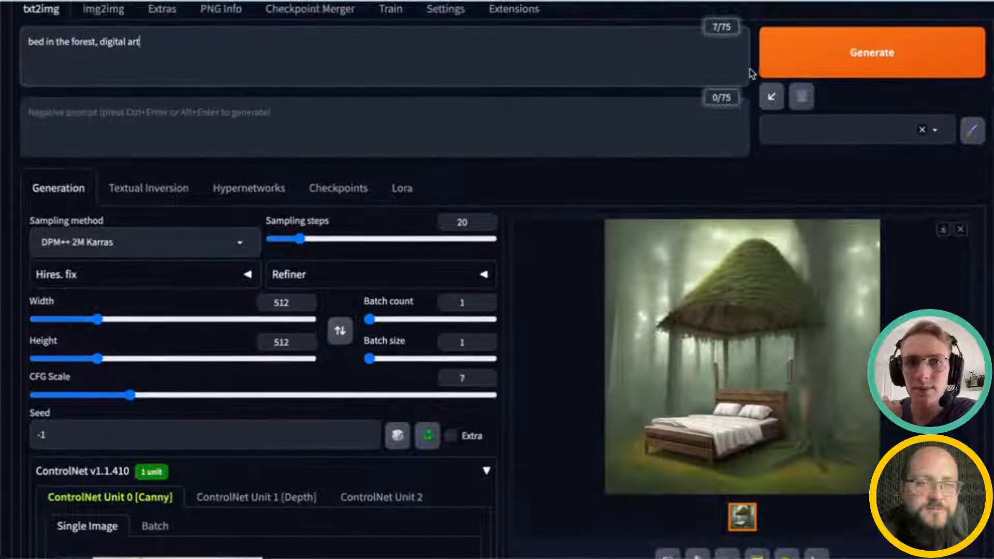
left_click_drag(307, 73, 3, 42)
key("BackSpace")
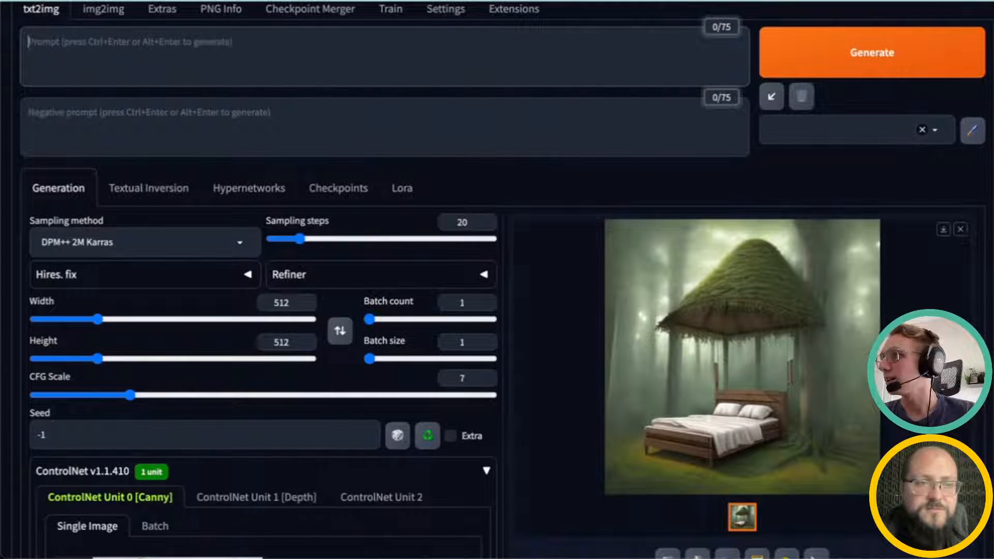
type("bed")
key("BackSpace")
key("BackSpace")
key("BackSpace")
type("blu")
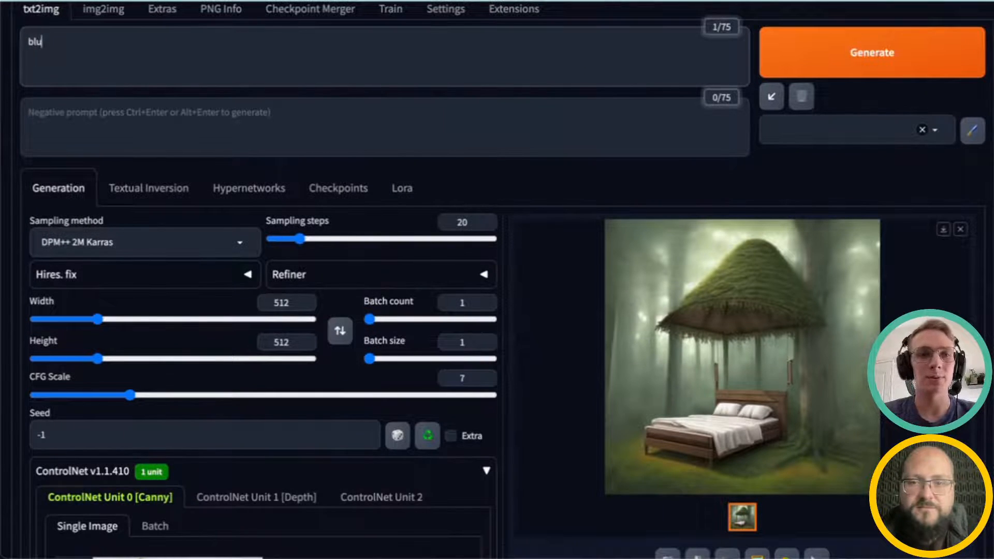
type("e colored")
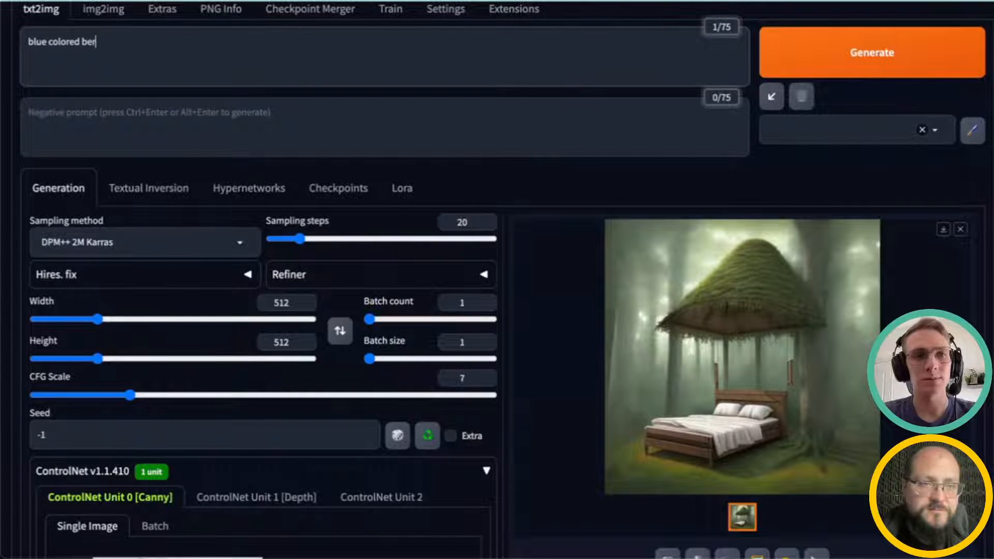
type(" bedroom, modern, hyperrealistic")
double_click(174, 42)
type("futuristi")
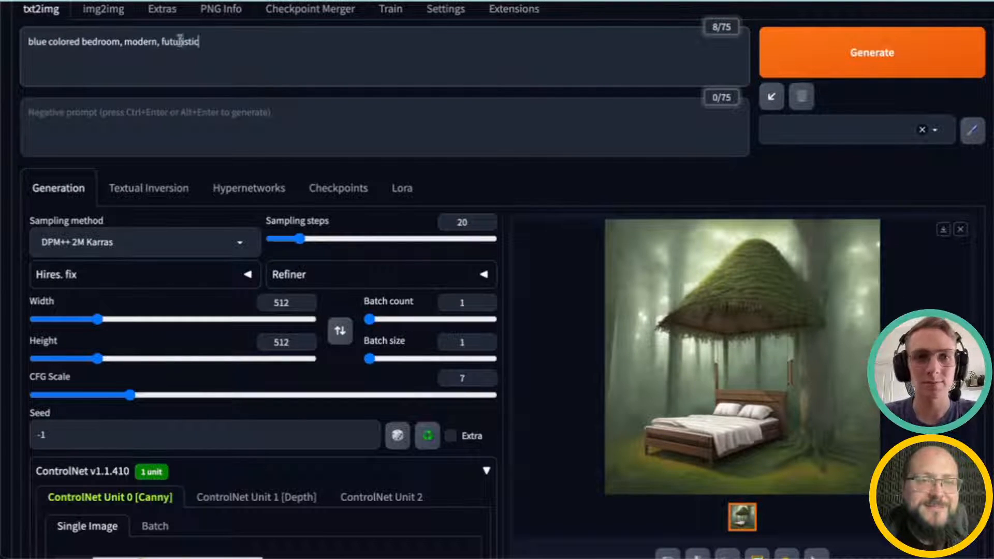
Step: Generate a new image from the prompt with the Canny unit guiding it
key("ctrl+Return")
scroll(303, 238, "up", 1)
scroll(303, 238, "down", 3)
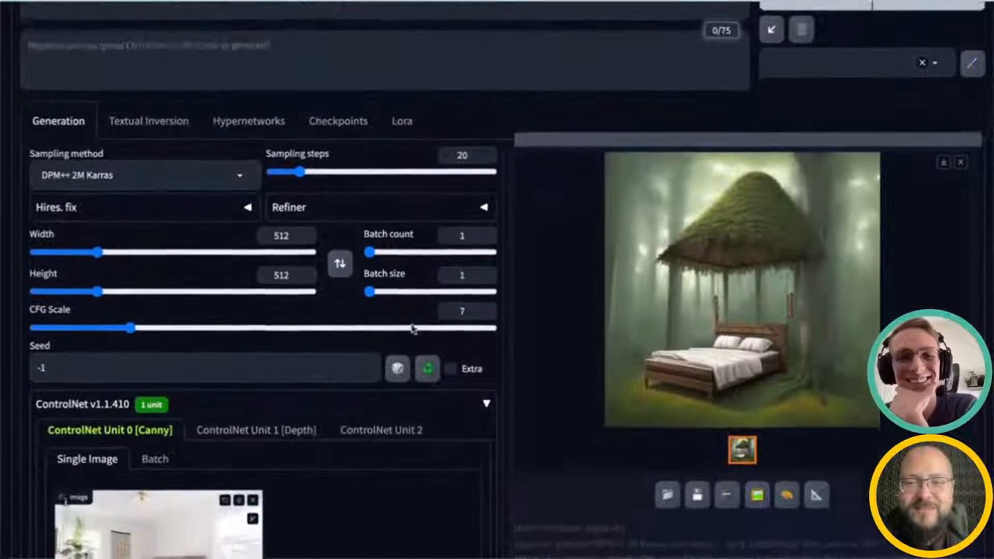
scroll(517, 406, "down", 1)
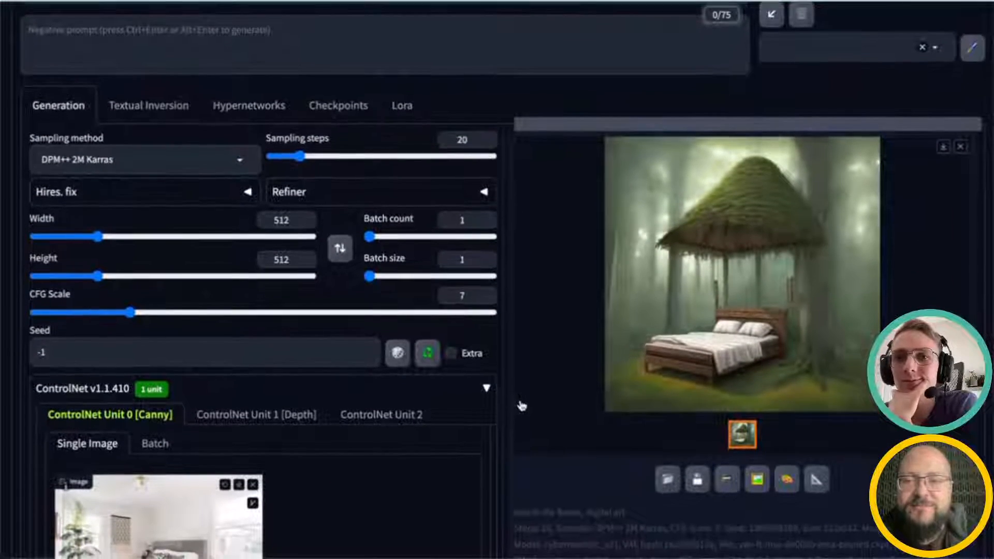
key("ctrl+Return")
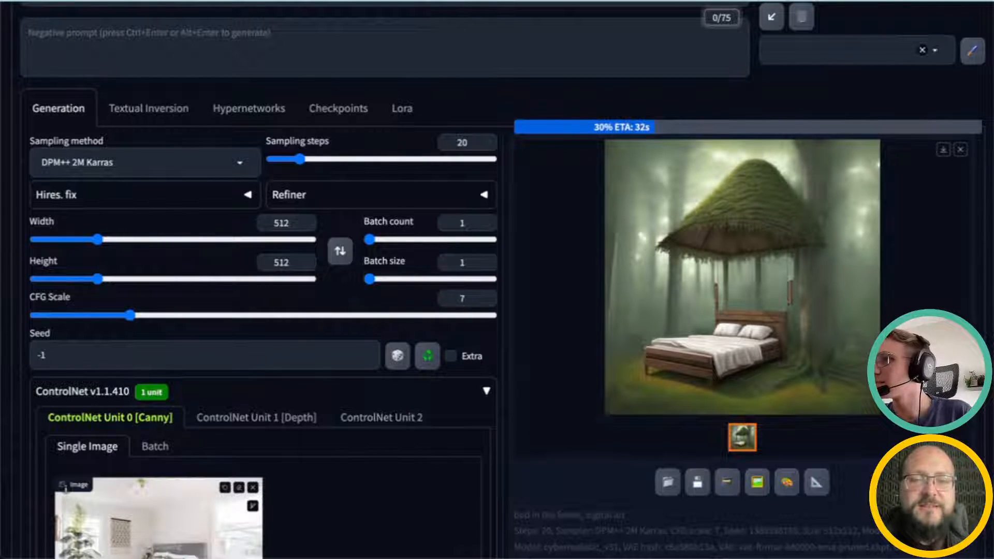
scroll(457, 168, "down", 1)
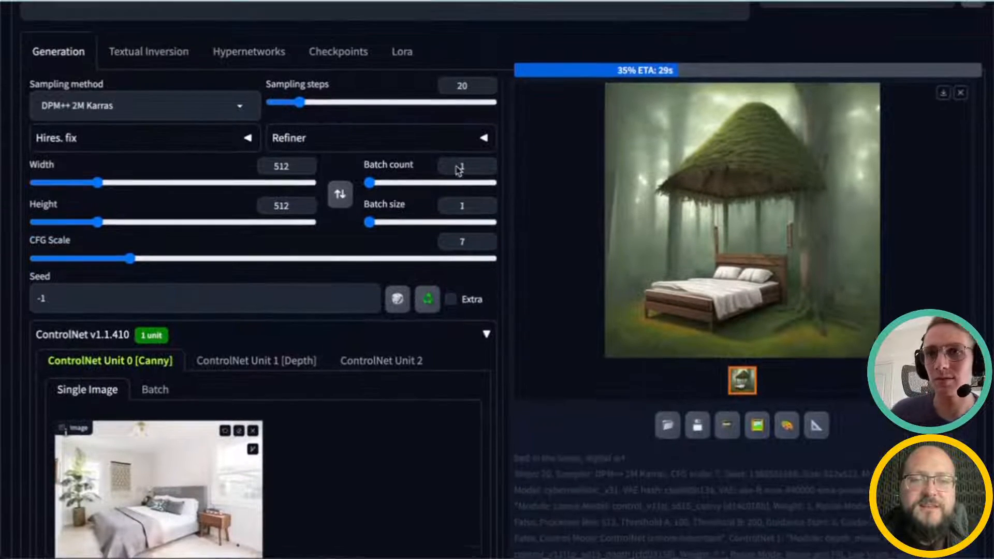
scroll(457, 169, "up", 4)
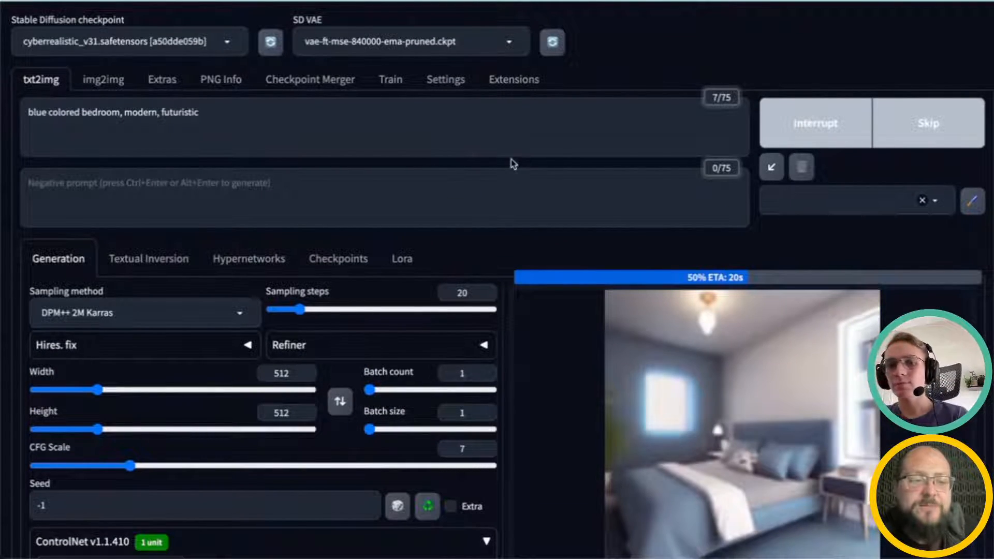
scroll(513, 185, "down", 1)
scroll(513, 184, "down", 1)
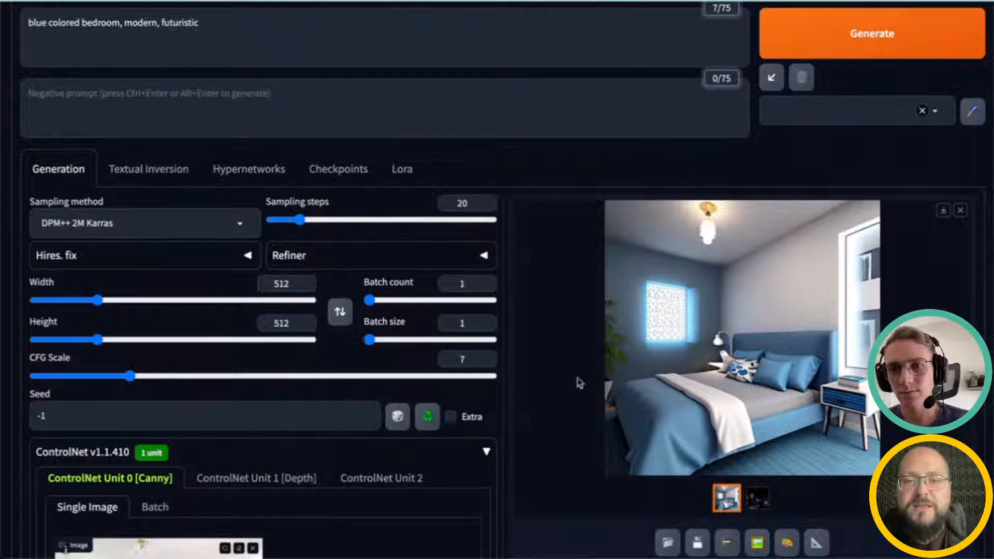
Step: Inspect the Canny edge map output, then open the generated blue bedroom image in full view
left_click(758, 501)
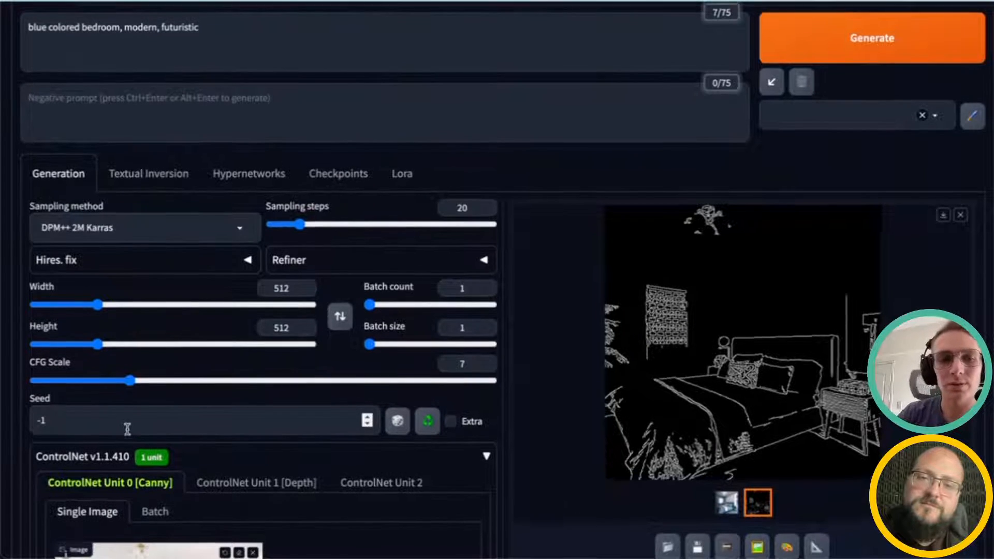
scroll(155, 428, "up", 1)
scroll(180, 428, "down", 10)
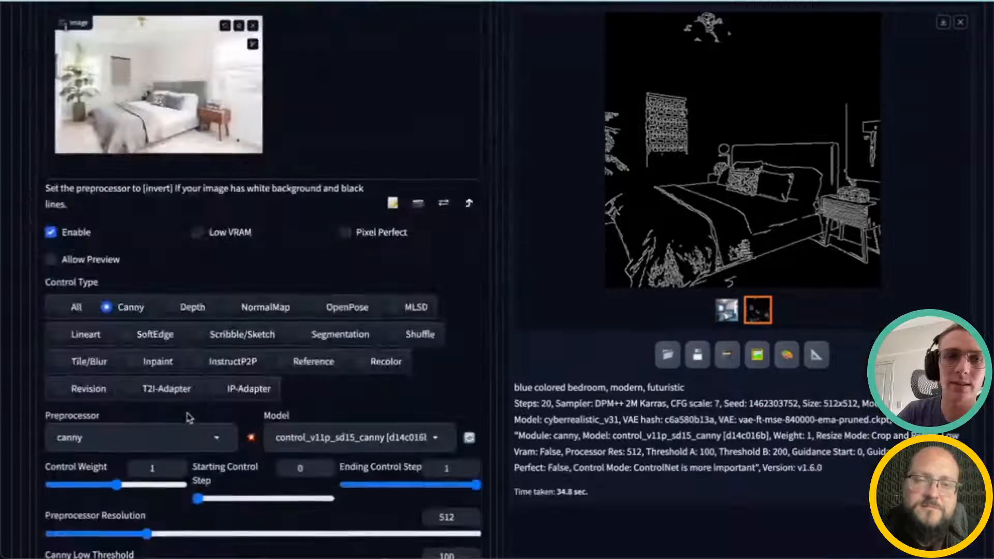
scroll(346, 252, "up", 2)
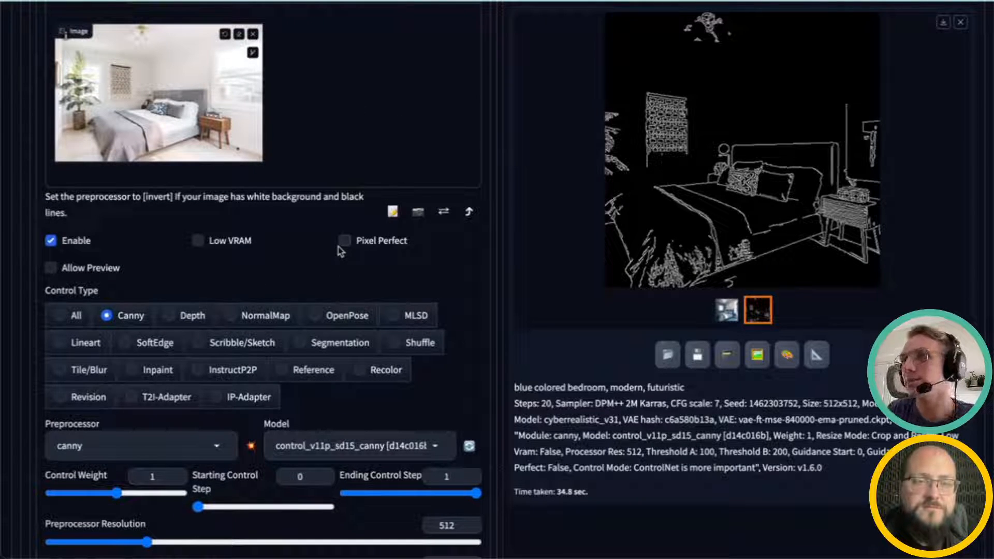
scroll(339, 244, "up", 6)
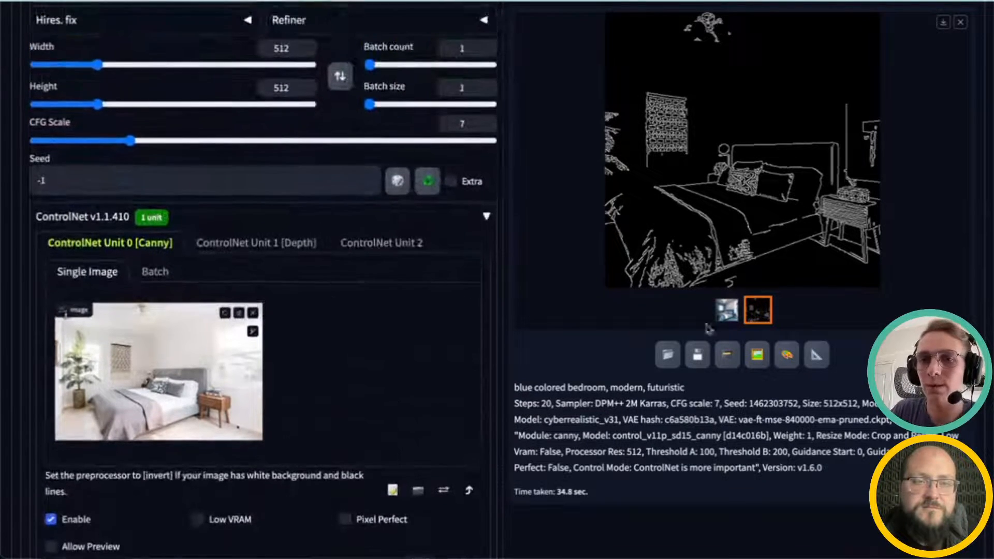
scroll(708, 327, "up", 4)
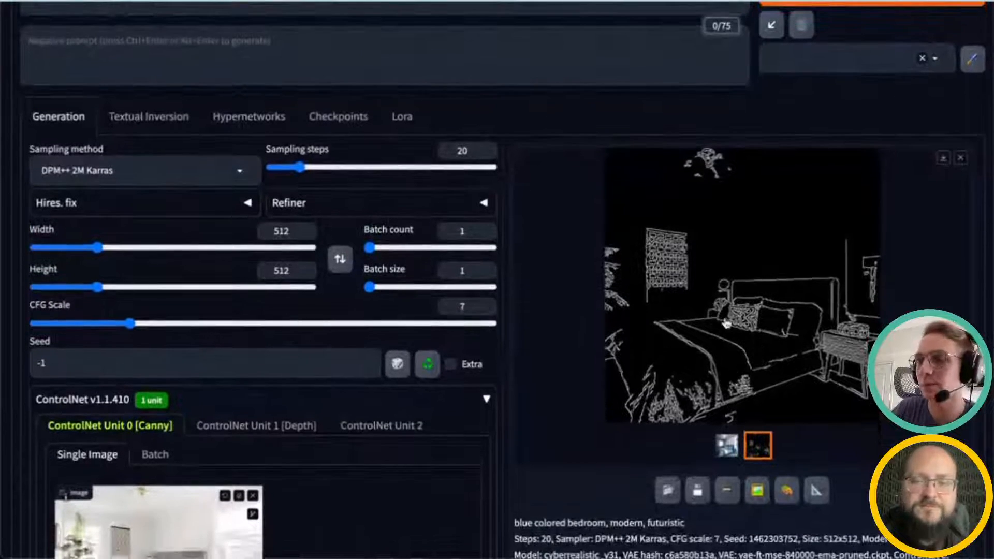
left_click(726, 454)
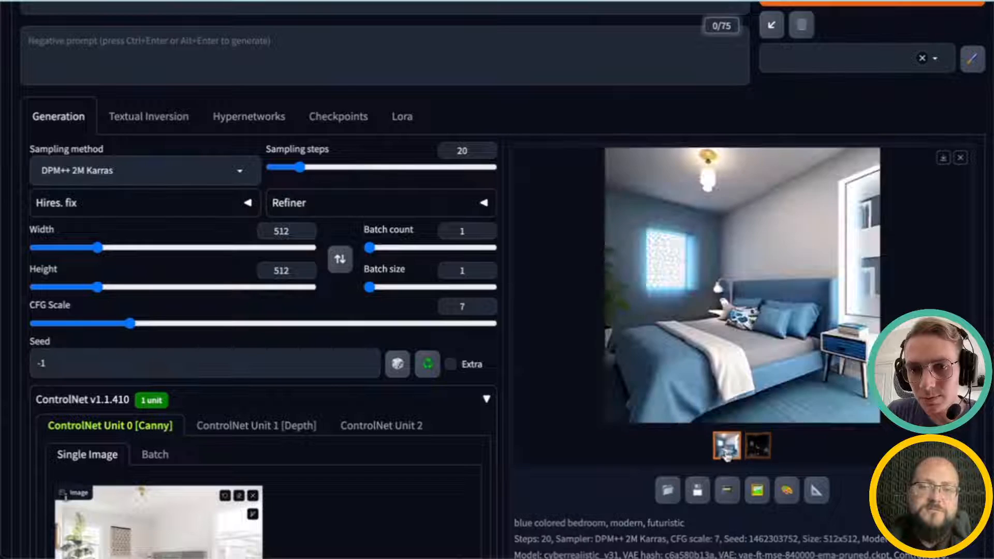
left_click(703, 359)
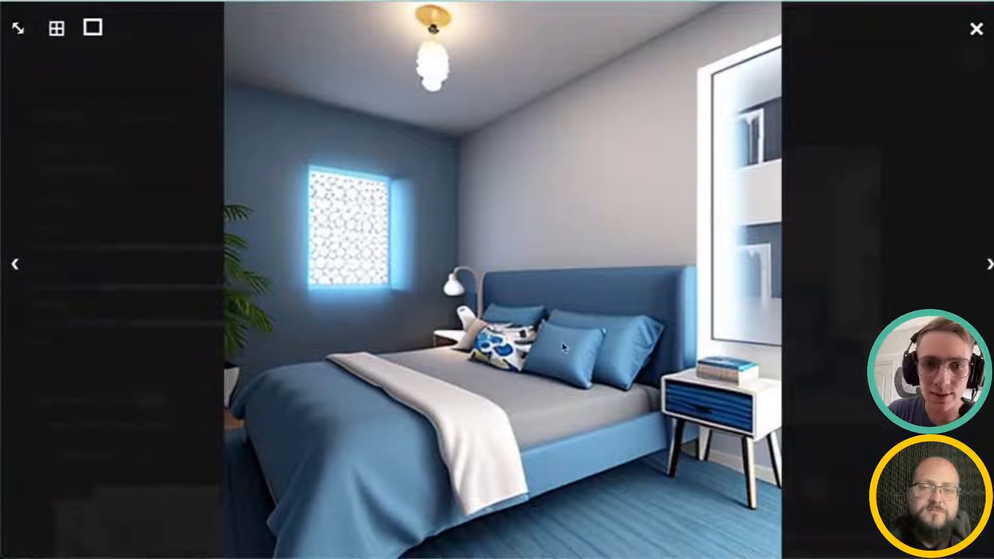
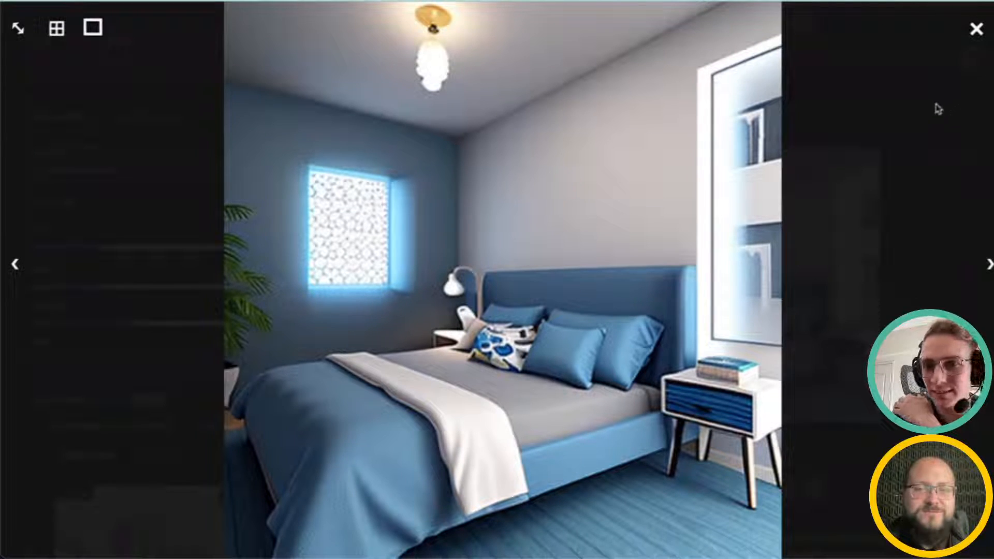
Step: Close the full image view and display the Canny edge map result
left_click(974, 34)
scroll(393, 436, "up", 2)
scroll(321, 388, "down", 8)
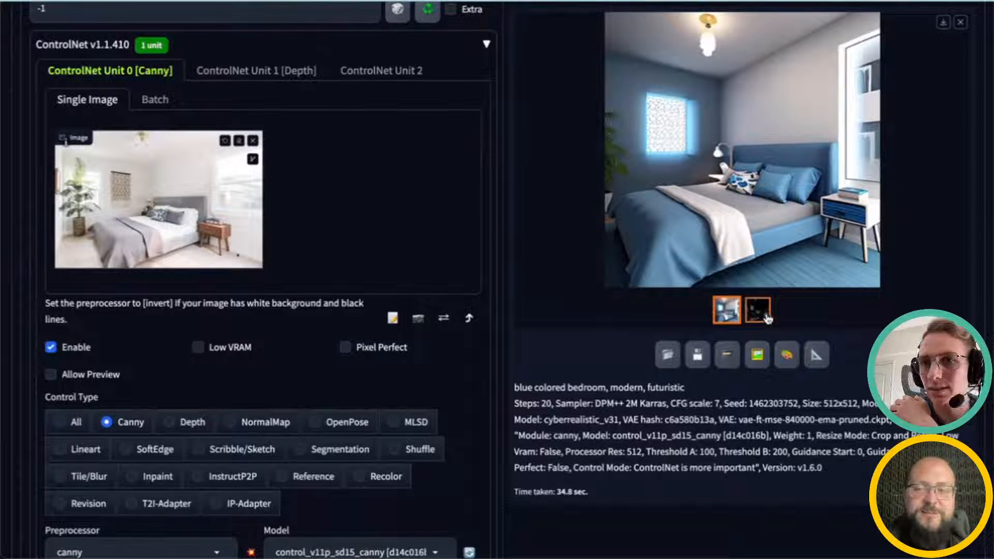
left_click(767, 317)
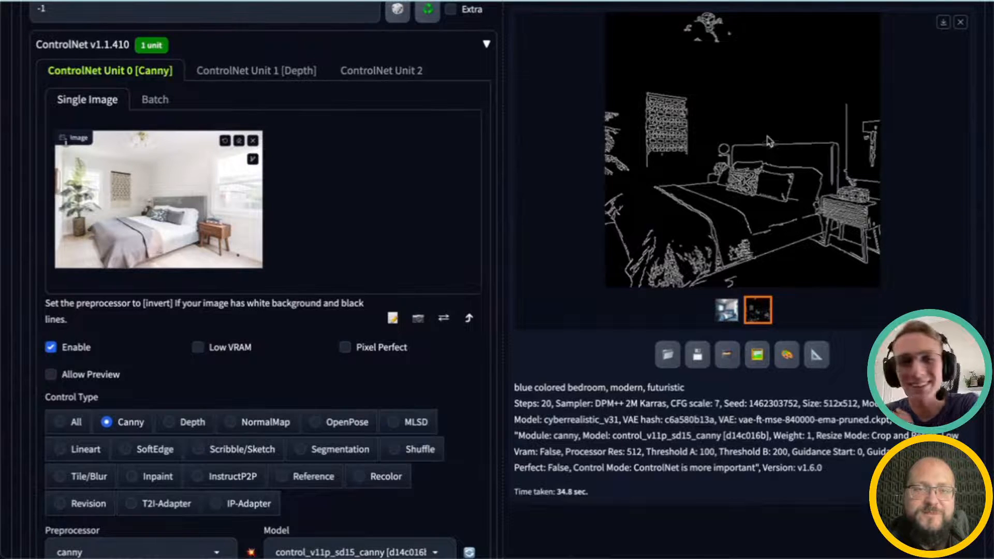
Step: Try to add pixar into the existing prompt
scroll(480, 222, "up", 8)
scroll(481, 222, "up", 2)
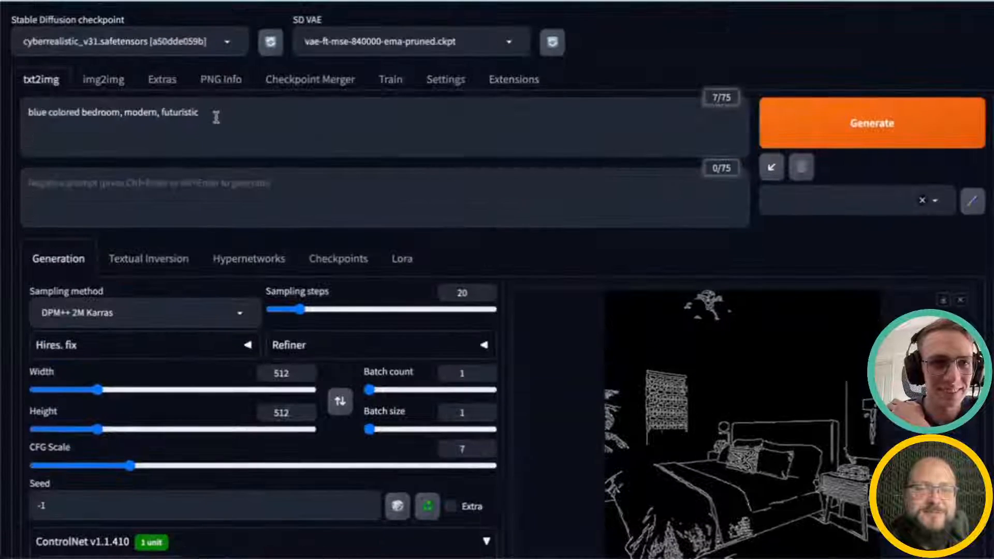
left_click(161, 115)
left_click(162, 113)
type("pixar")
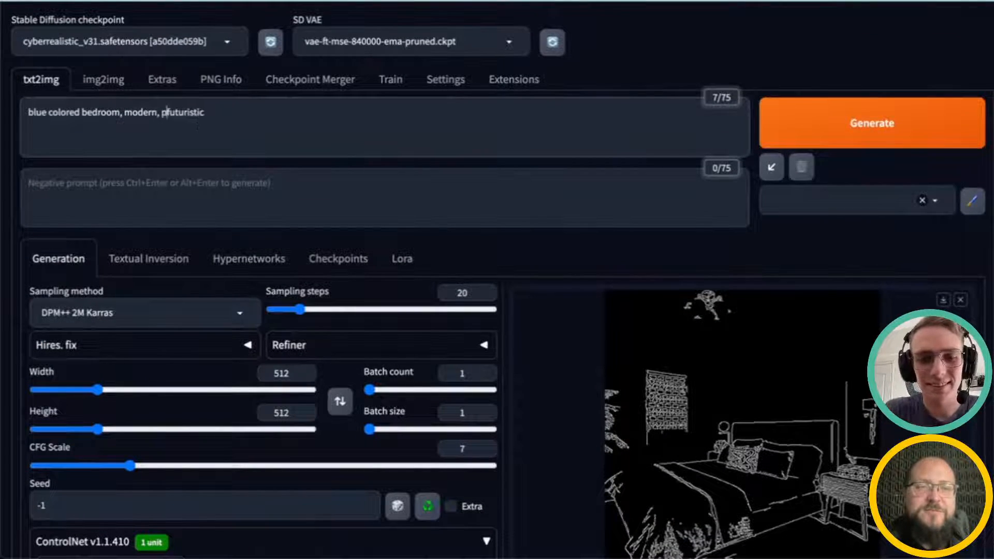
key("alt+Left")
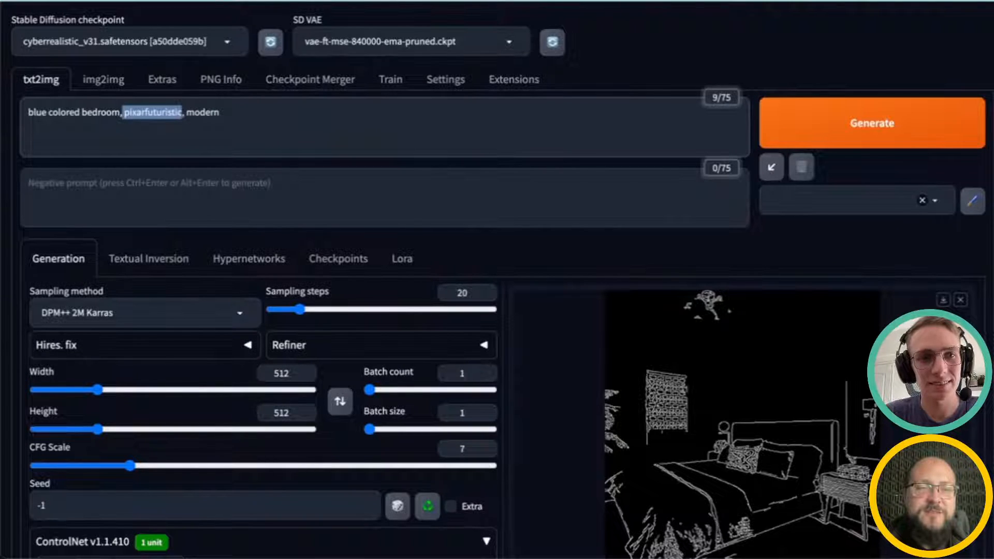
key("BackSpace")
key("BackSpace")
key("BackSpace")
key("BackSpace")
key("BackSpace")
key("BackSpace")
key("BackSpace")
key("BackSpace")
key("BackSpace")
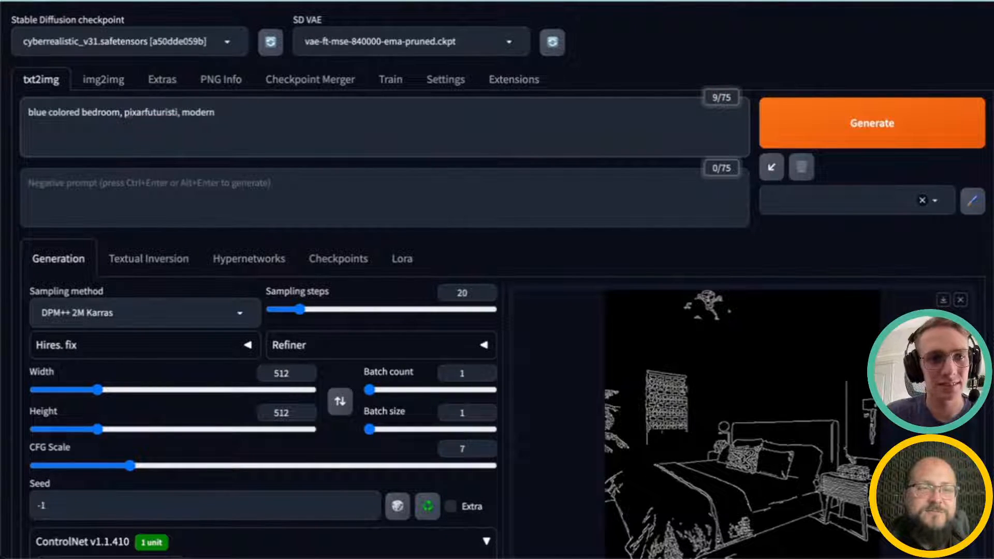
key("BackSpace")
key("BackSpace")
key("BackSpace")
key("BackSpace")
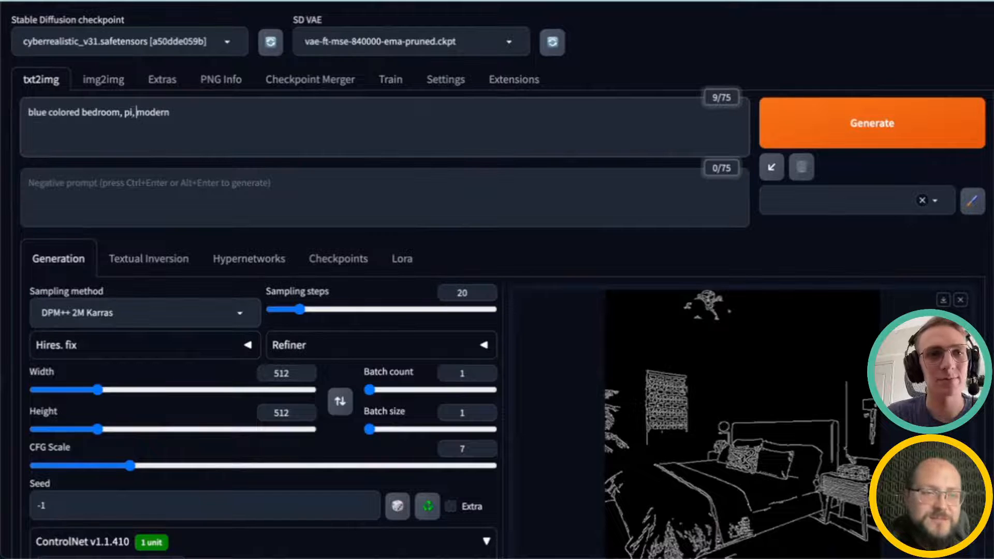
Step: Replace the prompt with "child berdoom, pixar style"
key("ctrl+a")
key("BackSpace")
type("ch")
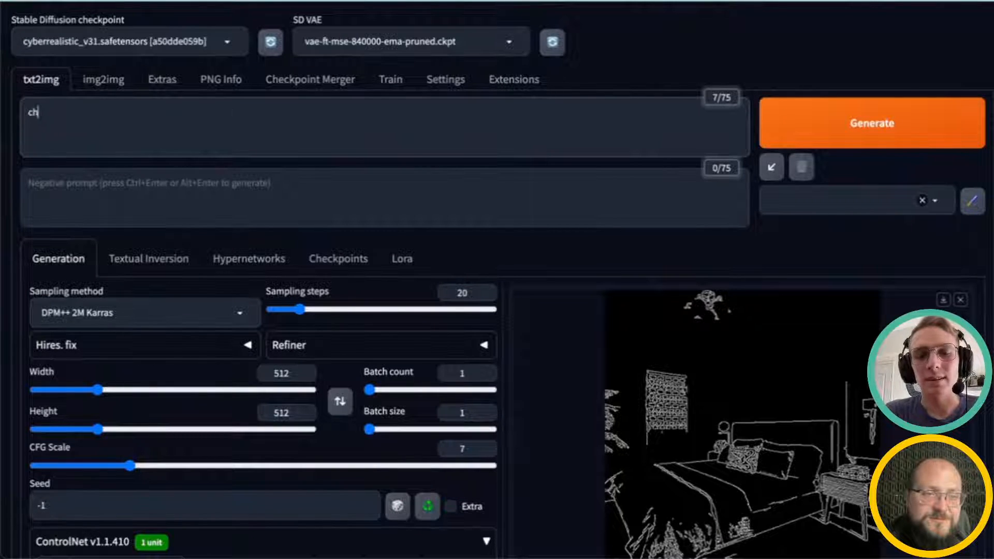
type("ild berdoom, pixar style")
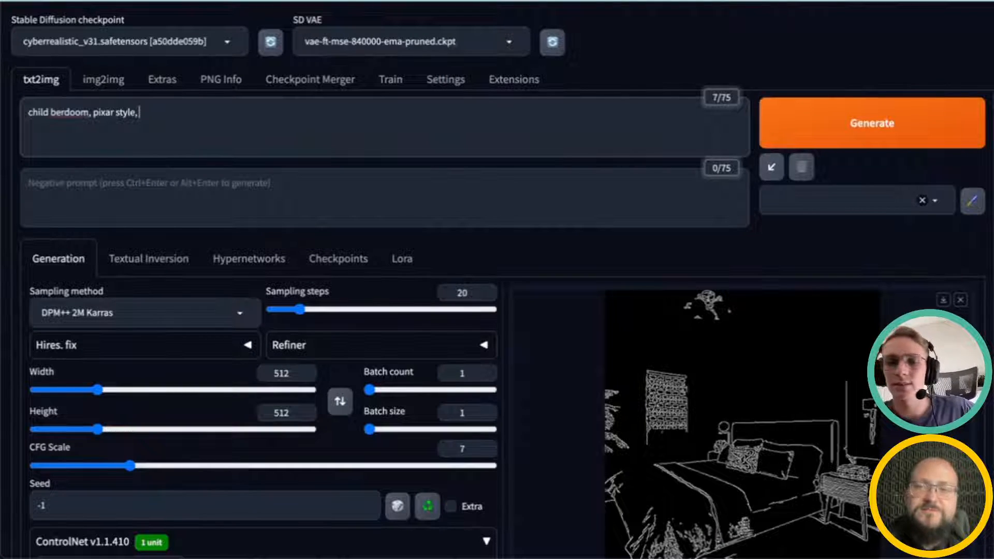
Step: Generate a new image from the prompt with the Canny unit guiding it
left_click(898, 128)
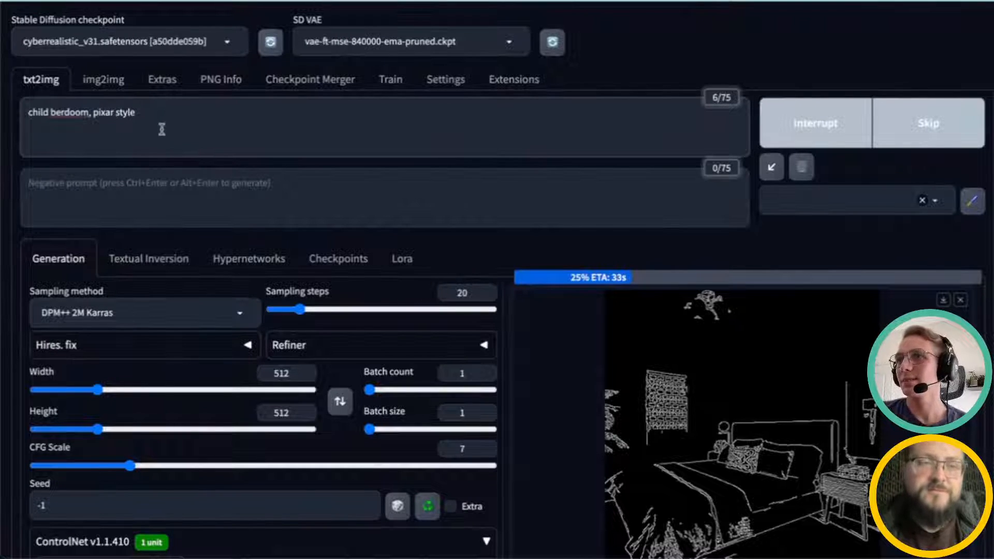
scroll(239, 177, "down", 2)
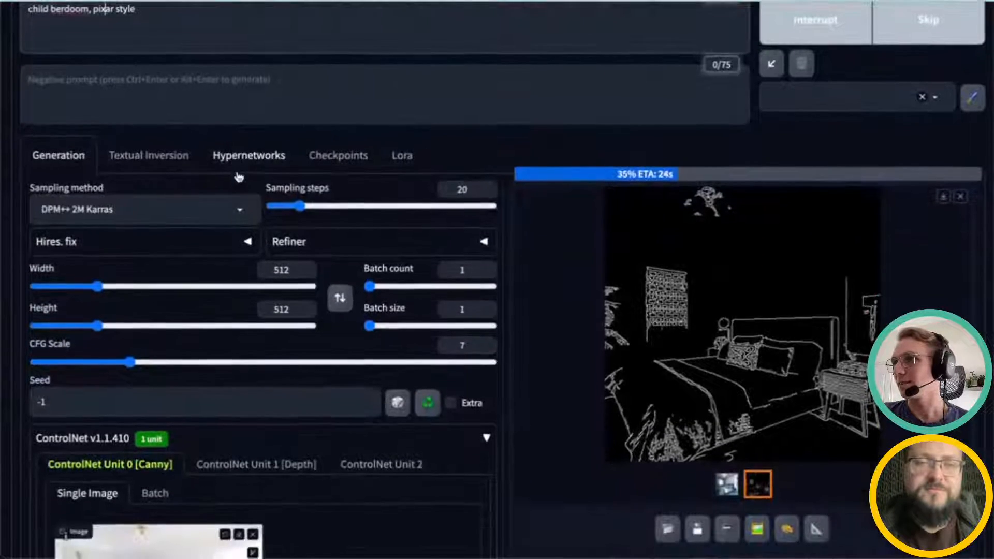
scroll(257, 245, "down", 1)
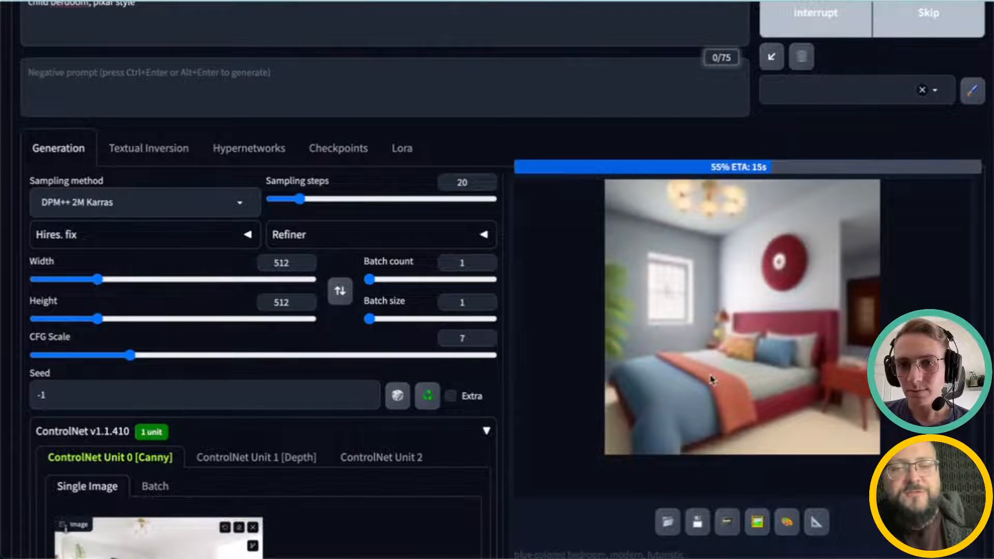
scroll(710, 380, "down", 1)
scroll(713, 376, "down", 1)
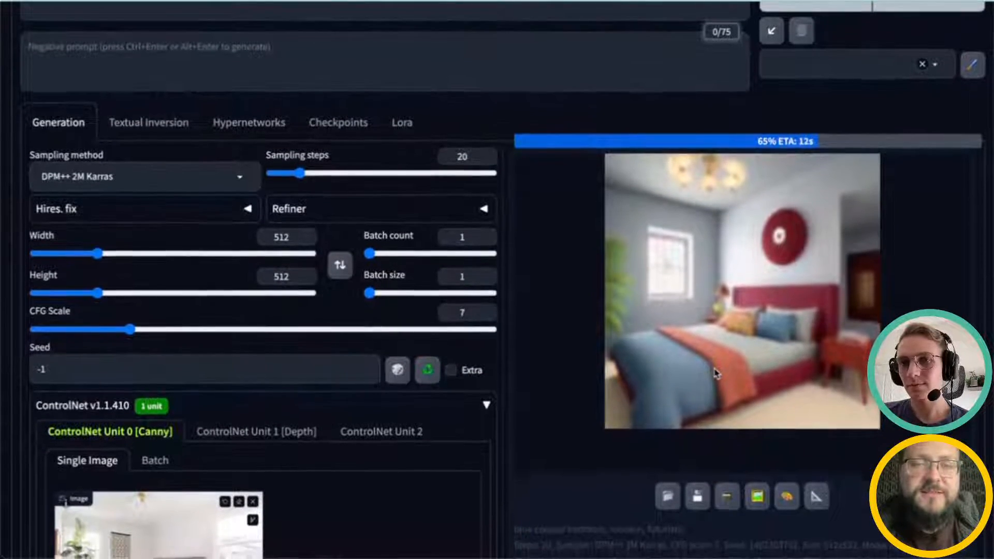
scroll(717, 373, "down", 1)
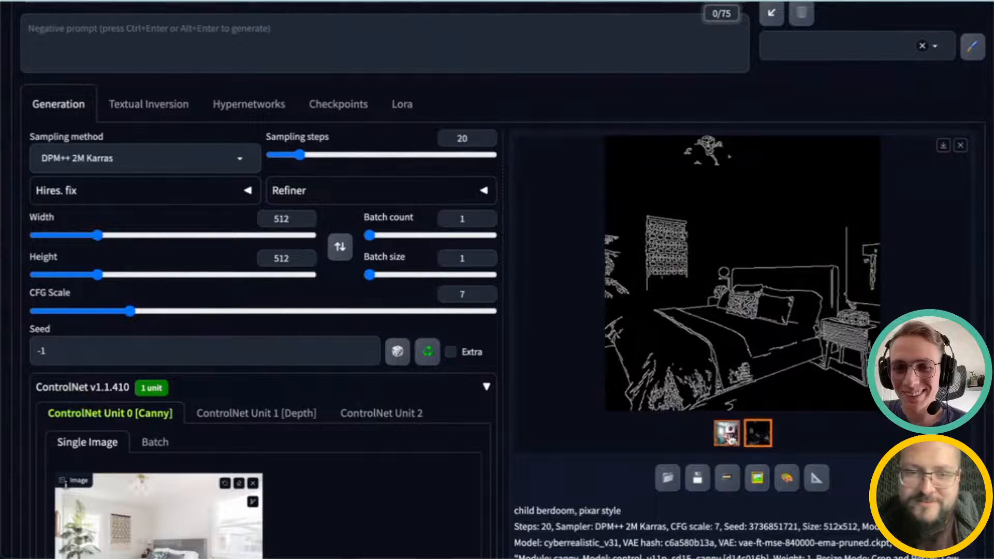
Step: Open the generated pixar-style bedroom image in full view to inspect it, then close it
left_click(727, 432)
left_click(742, 357)
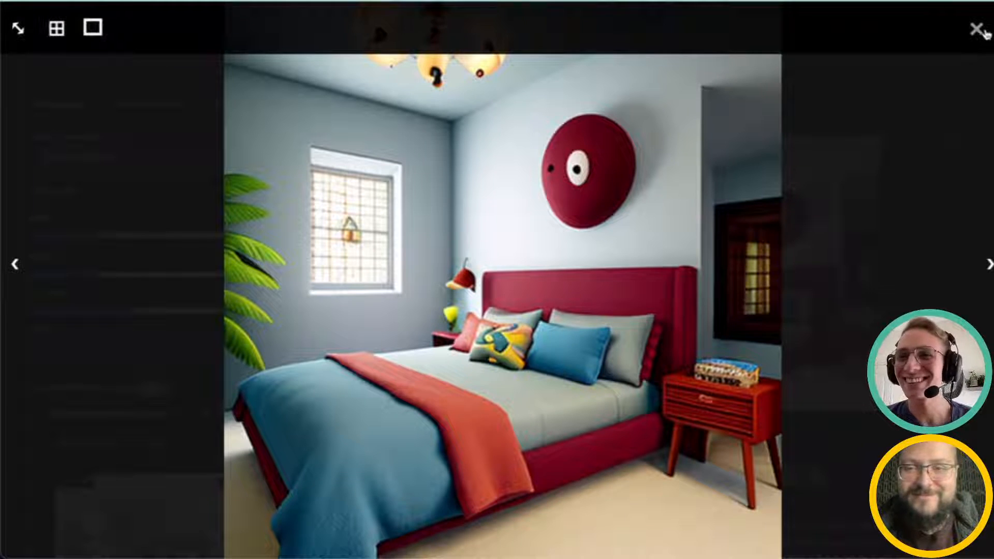
left_click(972, 37)
scroll(465, 375, "up", 2)
left_click(233, 93)
scroll(332, 321, "down", 2)
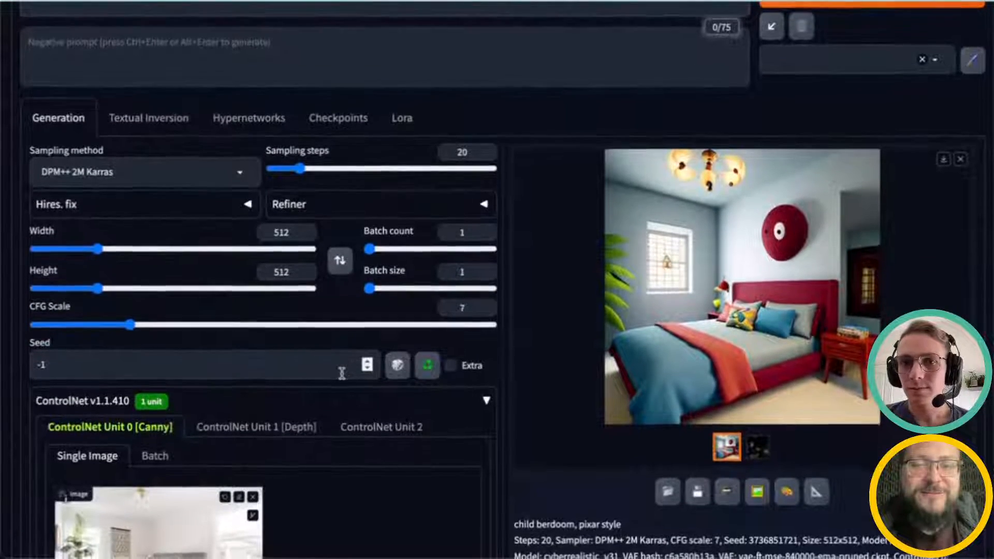
left_click(745, 324)
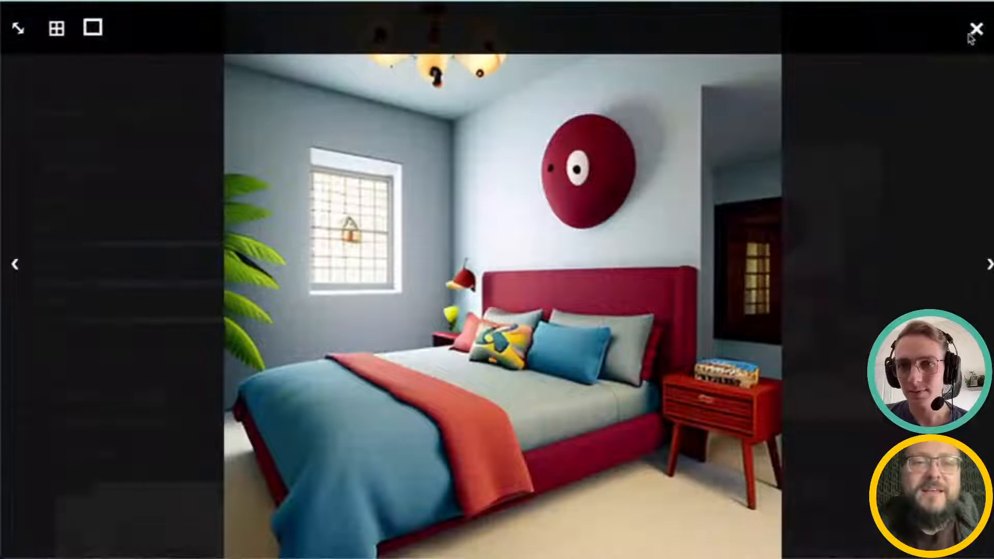
left_click(973, 32)
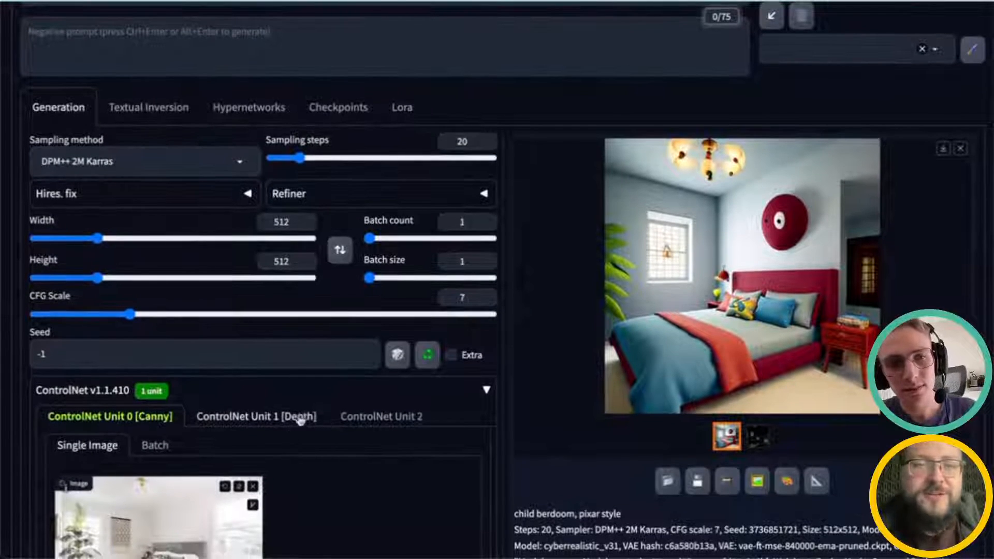
Step: Switch to the controlnet.ipynb Colab notebook tab
left_click(253, 487)
scroll(316, 492, "up", 3)
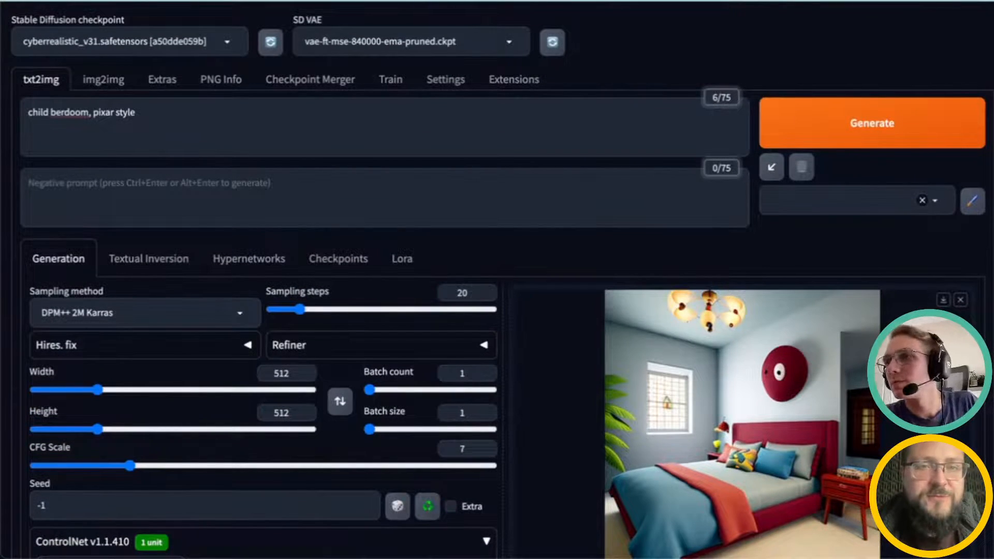
left_click(626, 1)
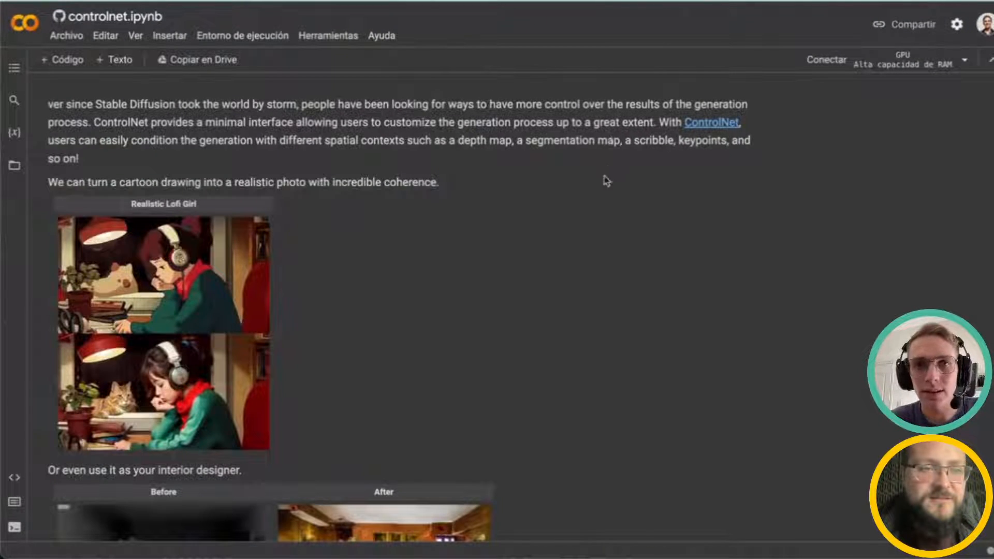
Step: Scroll through the notebook's ControlNet introduction, training diagram and example code cells
scroll(610, 172, "down", 6)
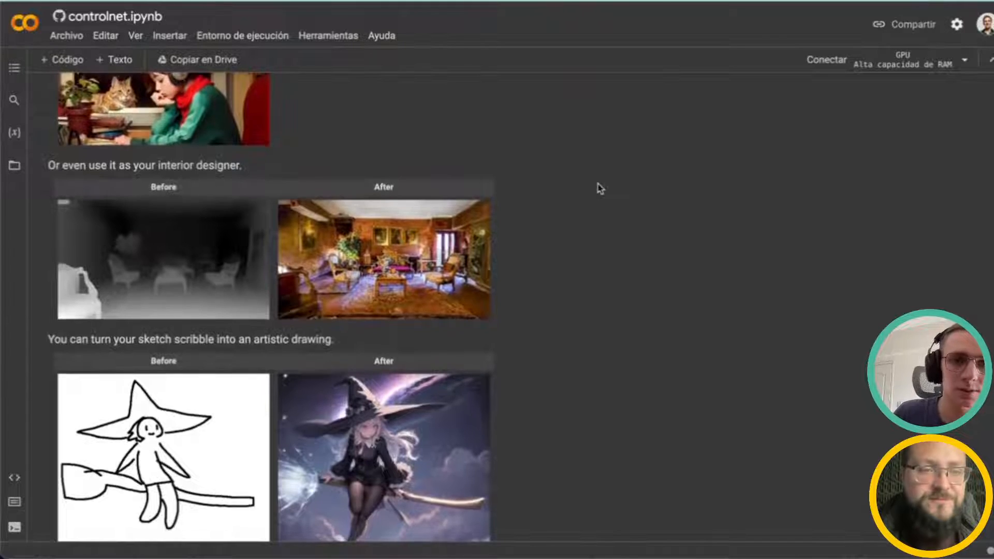
scroll(599, 188, "down", 15)
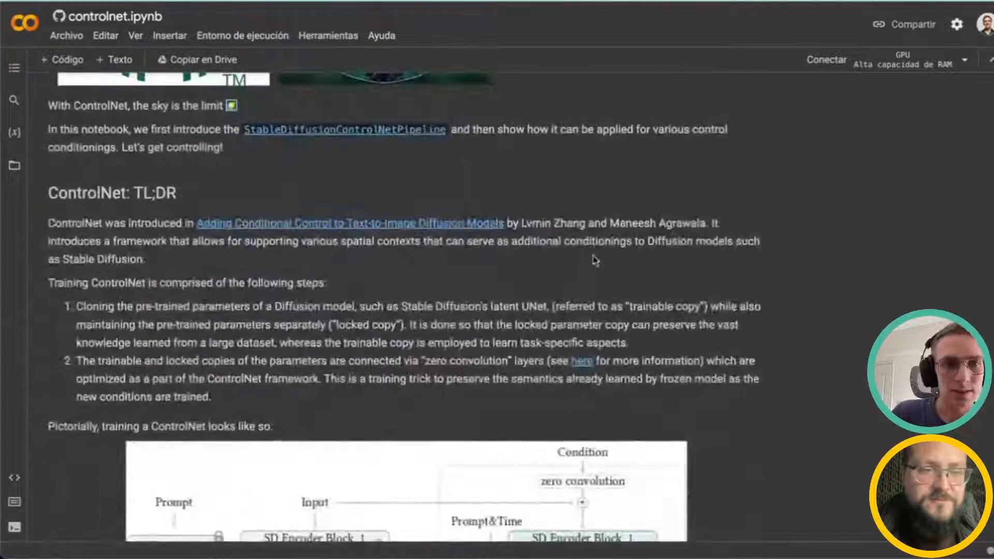
scroll(595, 260, "down", 3)
scroll(459, 196, "down", 9)
scroll(508, 208, "up", 6)
scroll(508, 208, "down", 1)
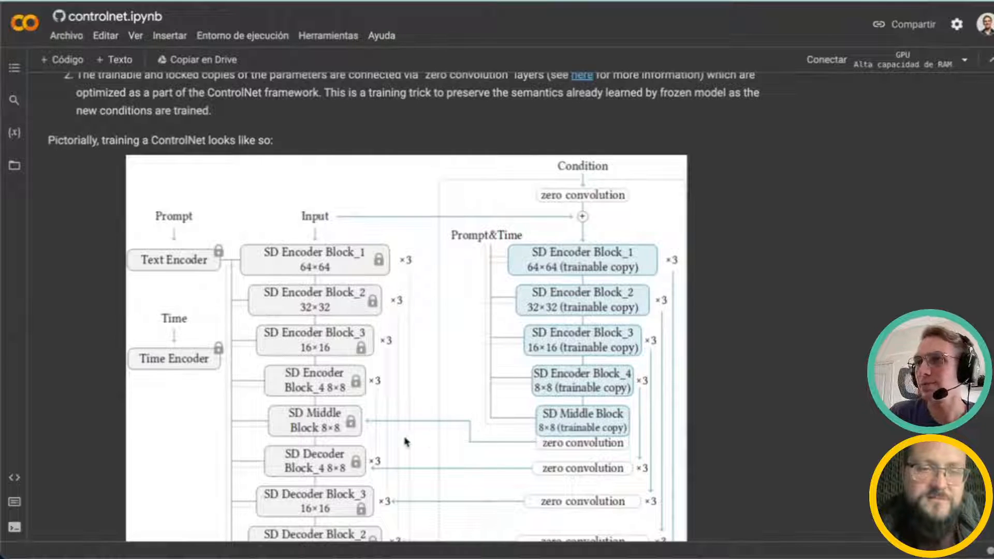
scroll(406, 441, "down", 3)
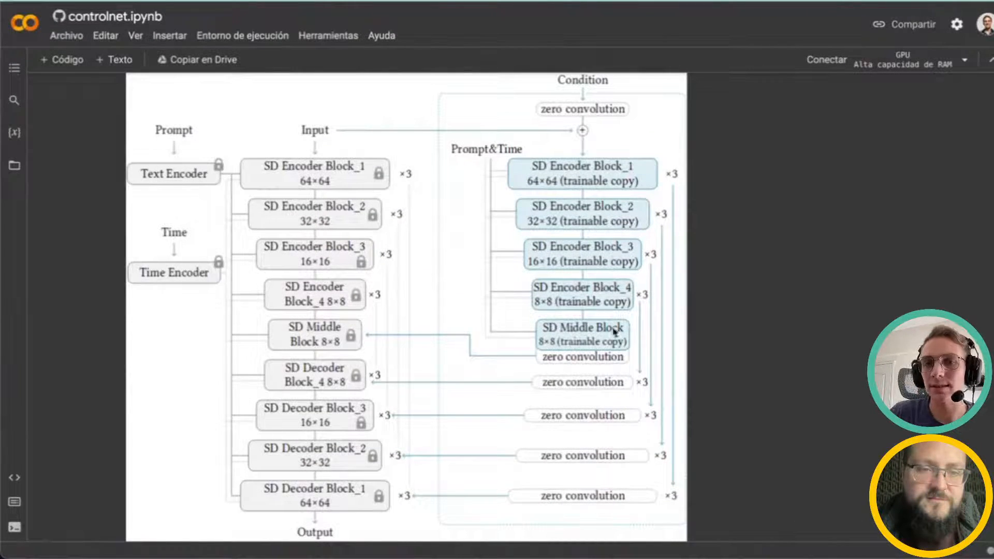
scroll(604, 319, "down", 8)
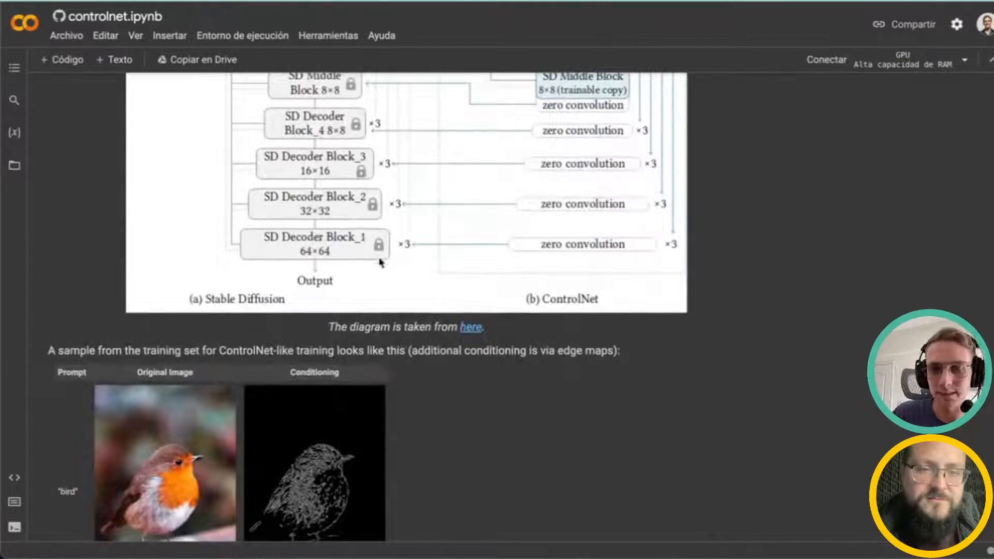
scroll(378, 272, "up", 1)
scroll(377, 269, "down", 20)
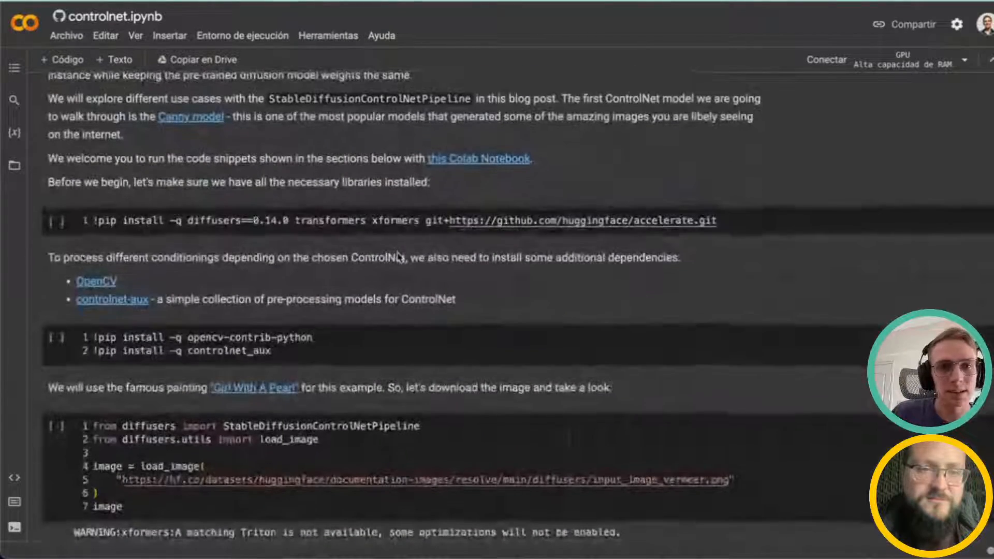
scroll(399, 257, "down", 3)
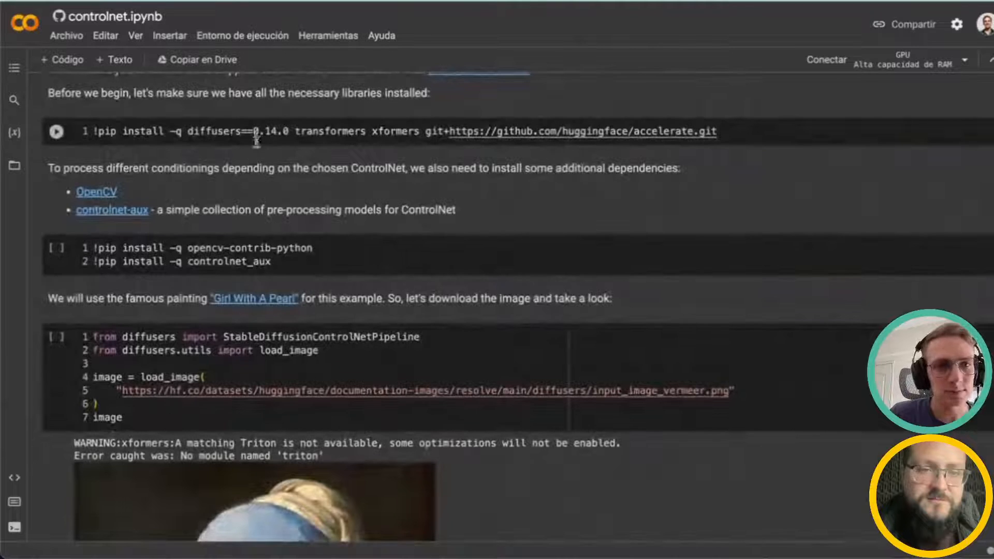
scroll(426, 248, "down", 1)
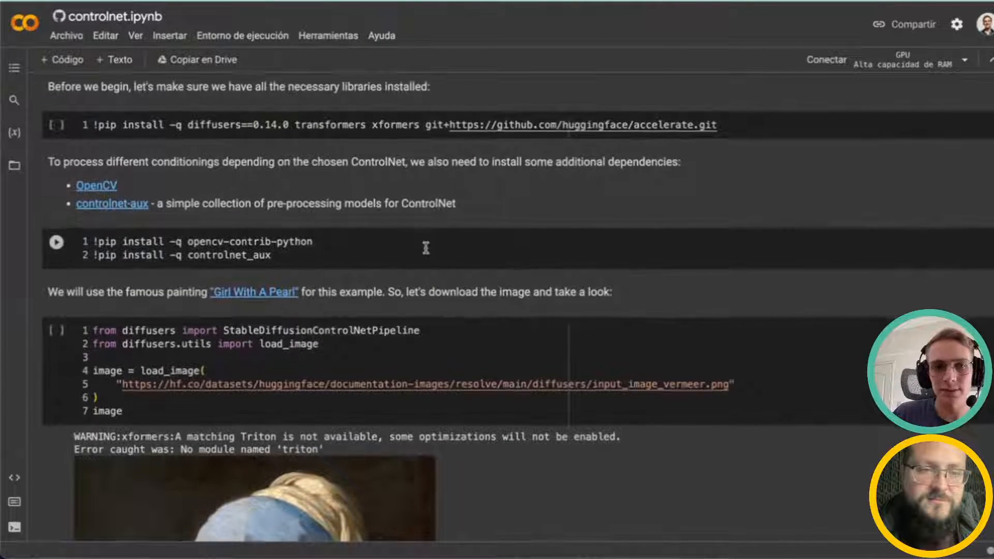
scroll(426, 248, "down", 9)
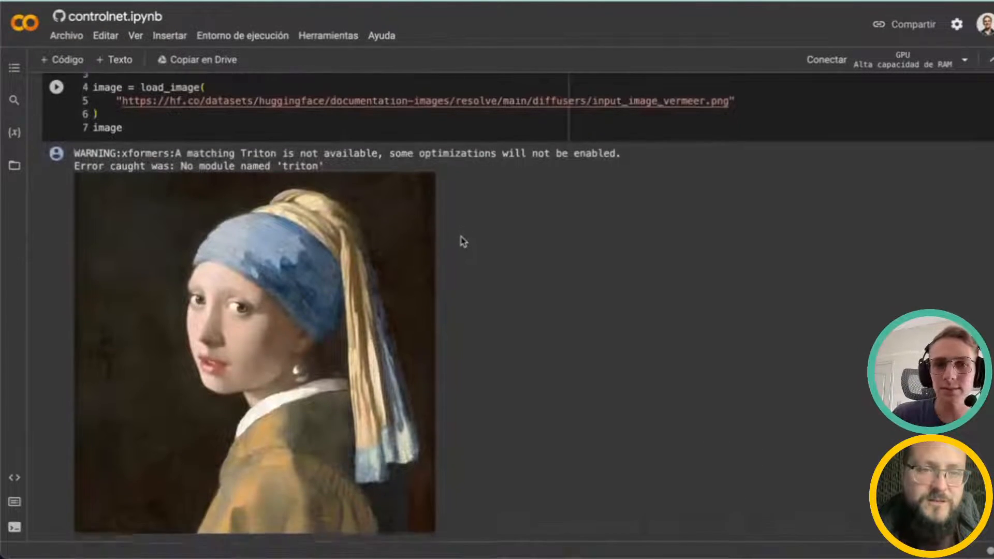
scroll(463, 241, "down", 5)
scroll(459, 272, "up", 1)
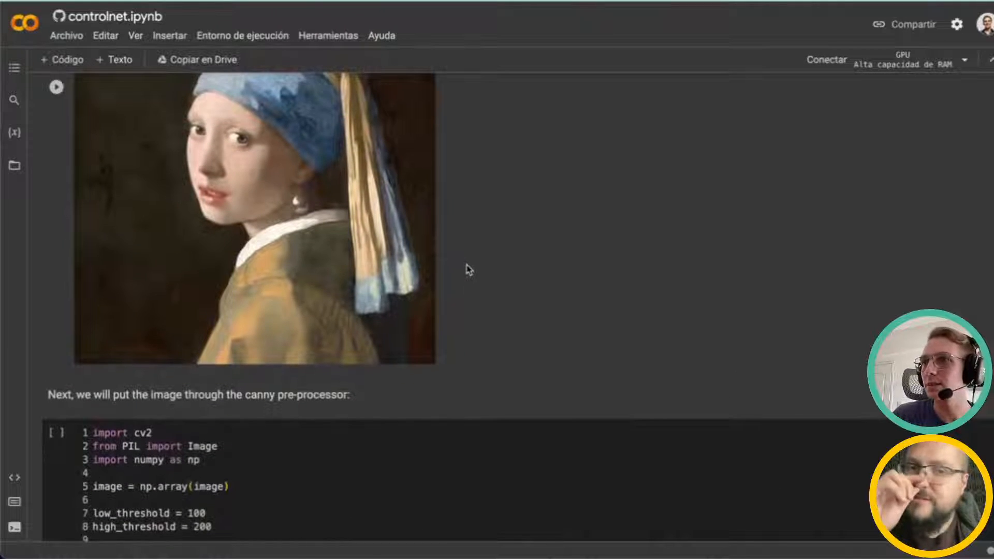
scroll(469, 269, "up", 2)
scroll(474, 268, "up", 6)
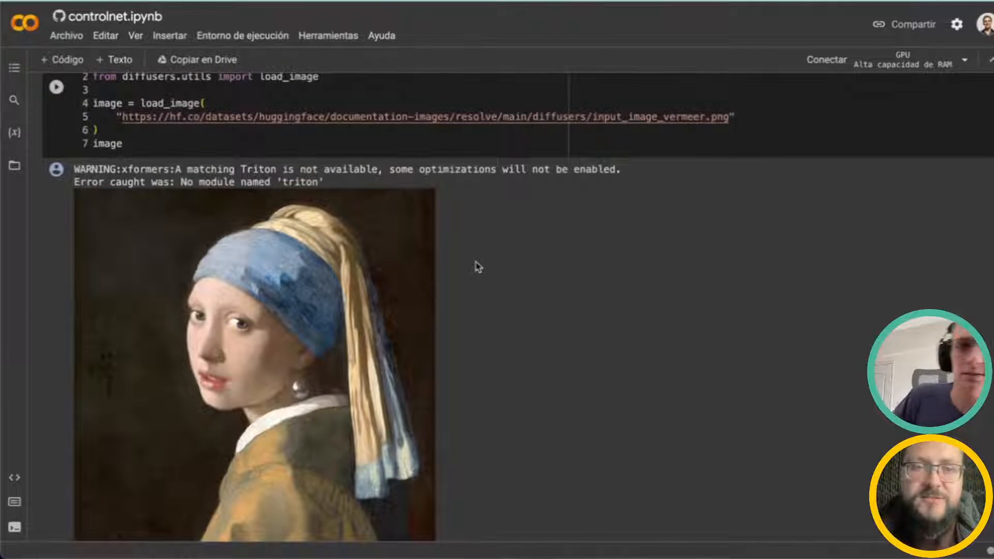
scroll(476, 266, "up", 7)
scroll(472, 272, "up", 1)
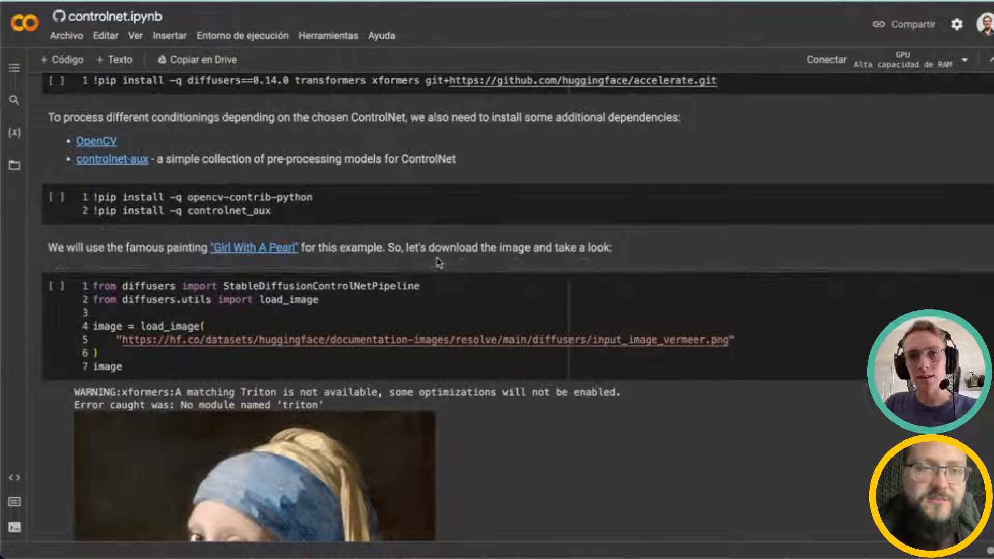
scroll(430, 279, "down", 1)
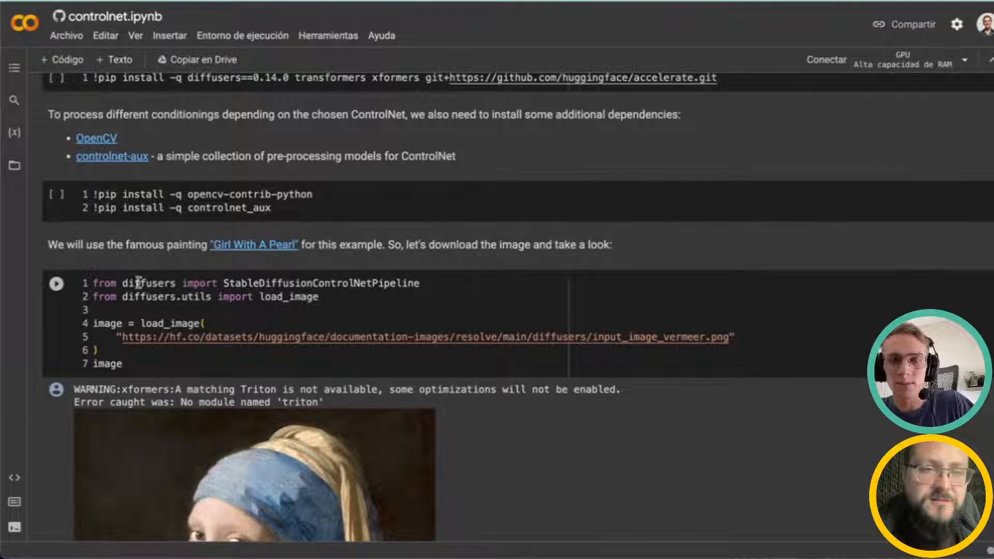
Step: Highlight StableDiffusionControlNetPipeline in the import line of the image-loading code cell
left_click(158, 283)
double_click(326, 283)
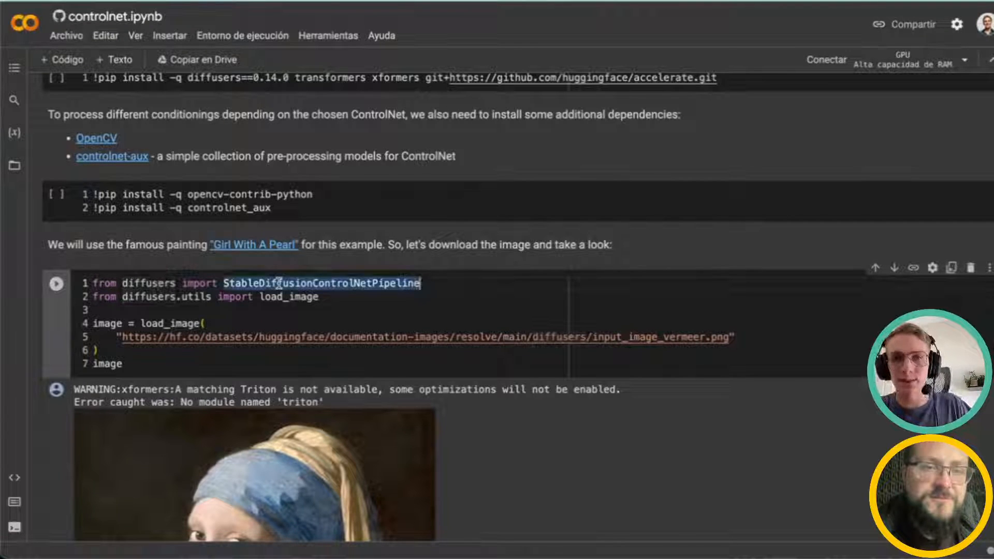
left_click(483, 290)
left_click(337, 283)
double_click(328, 284)
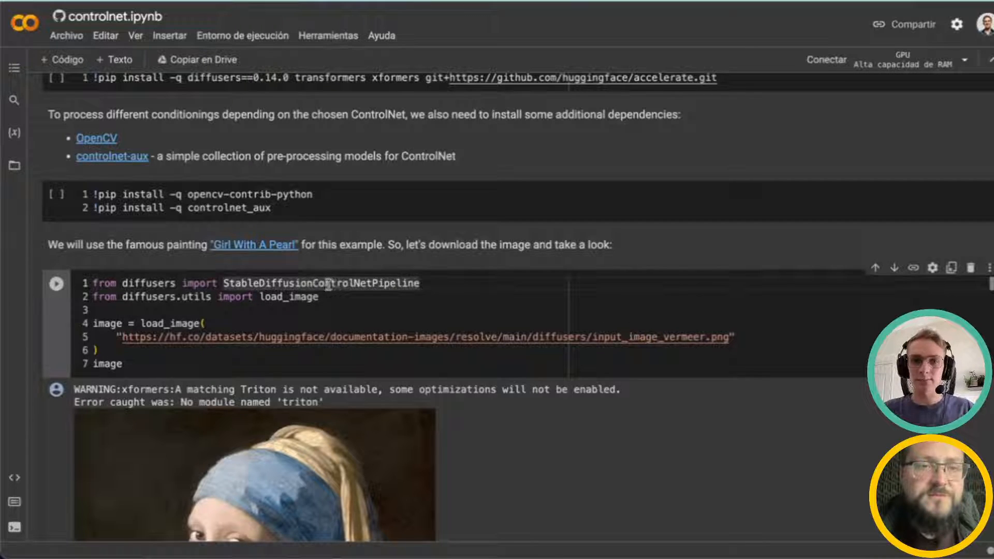
Step: Scroll past the Girl With A Pearl image output to the canny pre-processor code cell
double_click(302, 283)
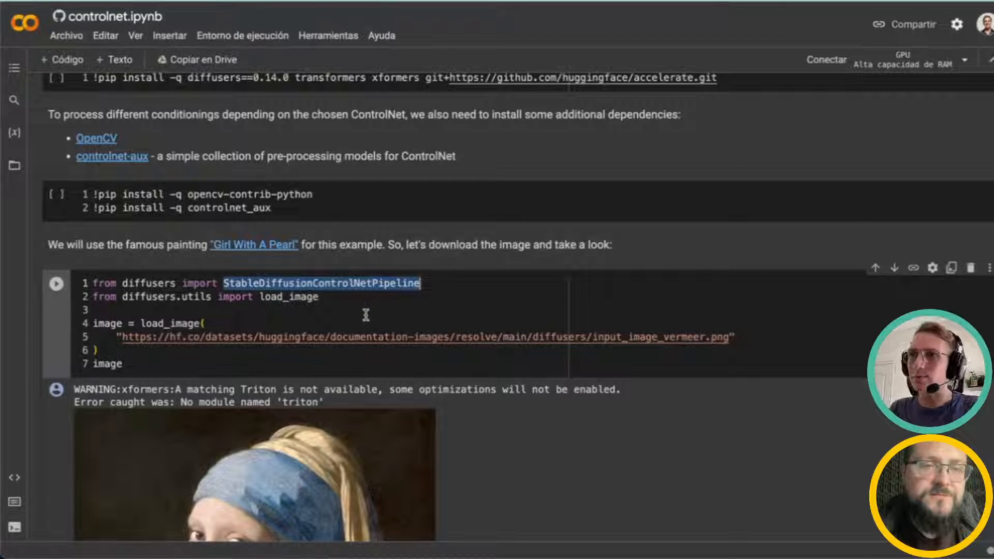
scroll(362, 326, "down", 6)
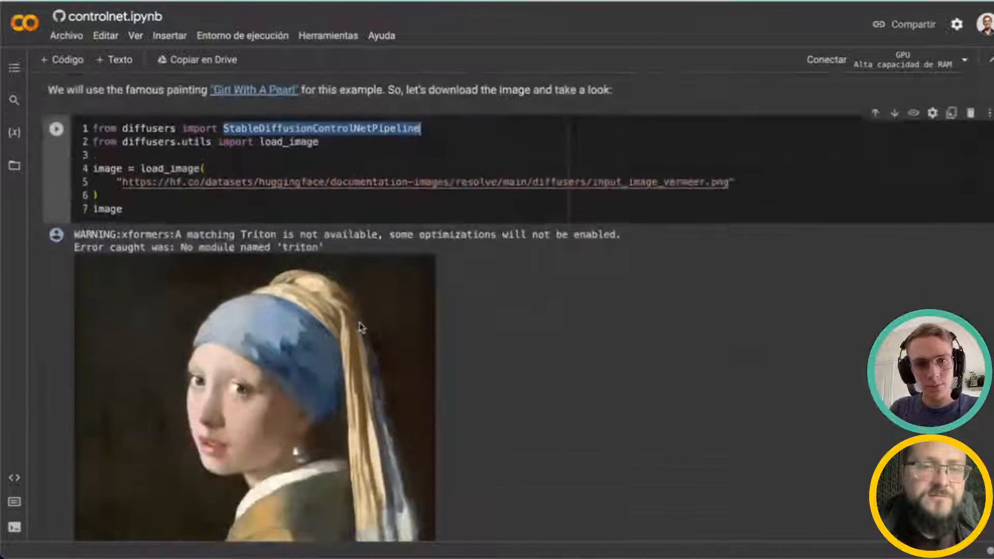
scroll(365, 319, "down", 3)
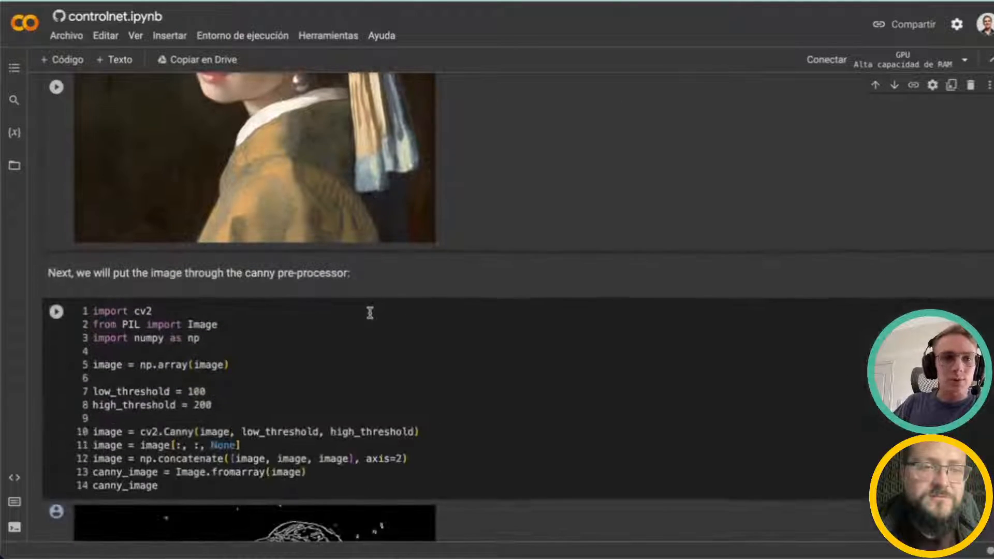
scroll(366, 319, "up", 10)
scroll(366, 318, "down", 7)
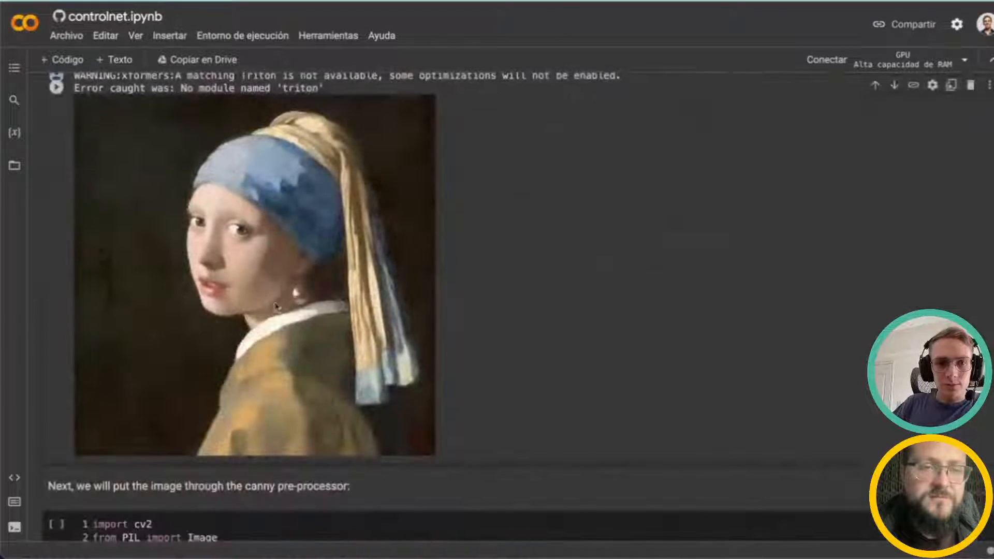
scroll(320, 311, "down", 8)
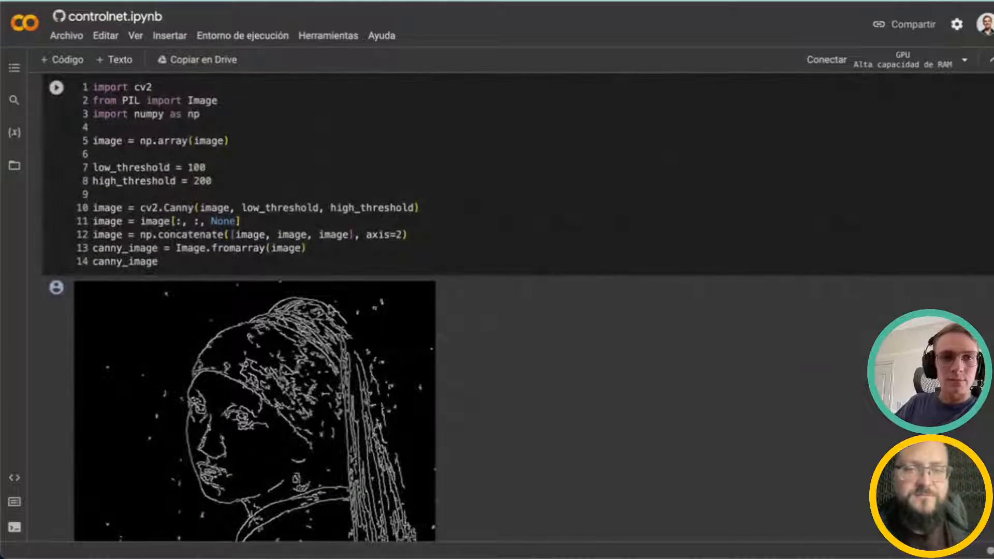
scroll(328, 306, "up", 1)
scroll(328, 305, "up", 1)
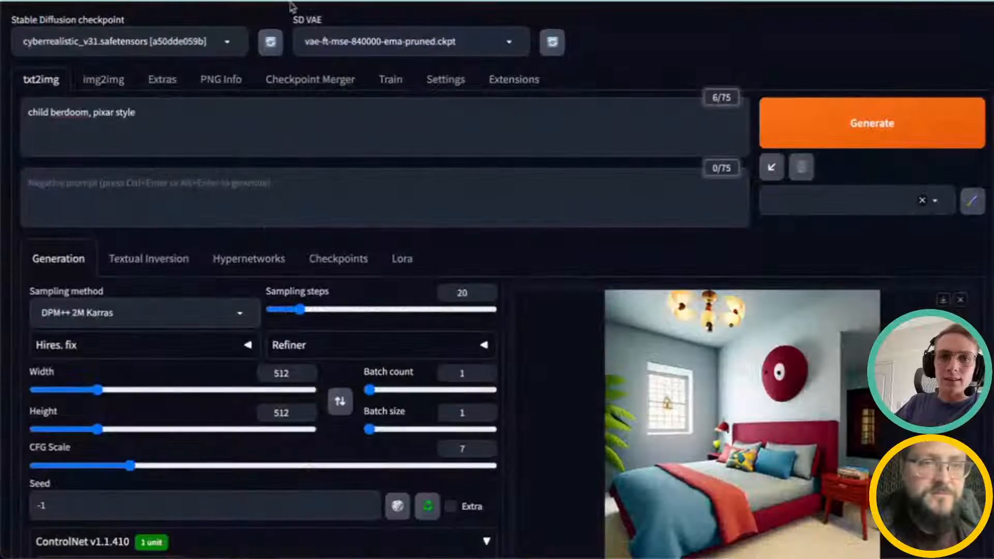
scroll(247, 320, "down", 8)
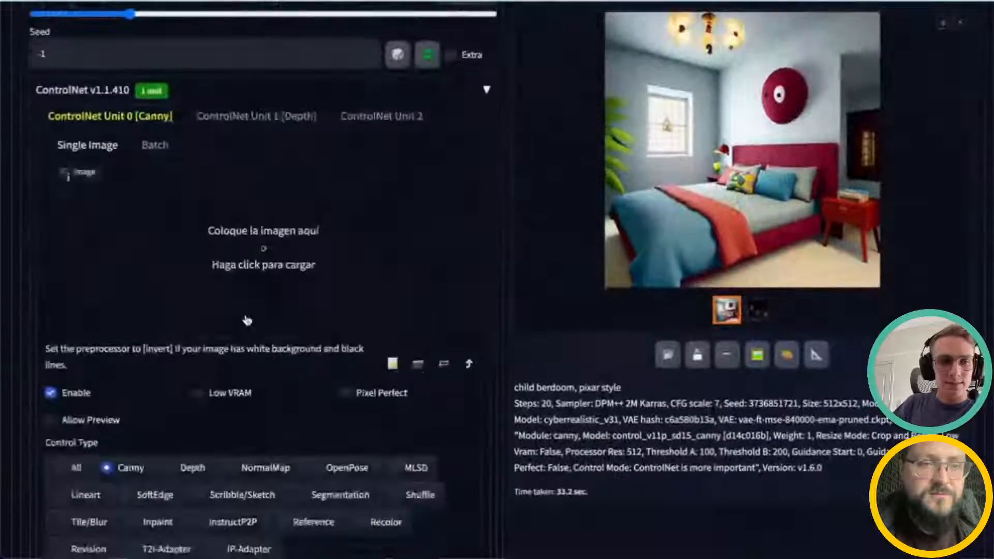
scroll(187, 462, "down", 2)
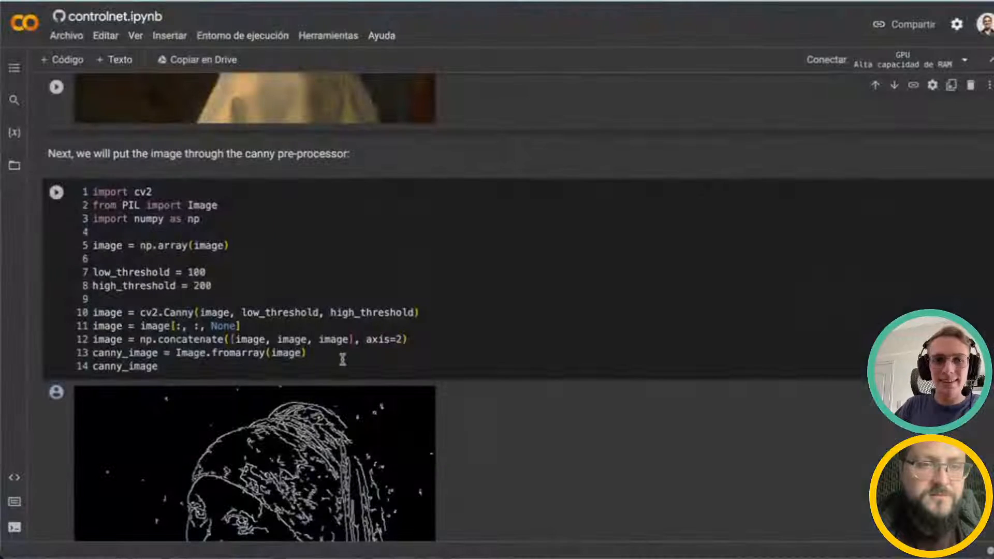
left_click(343, 359)
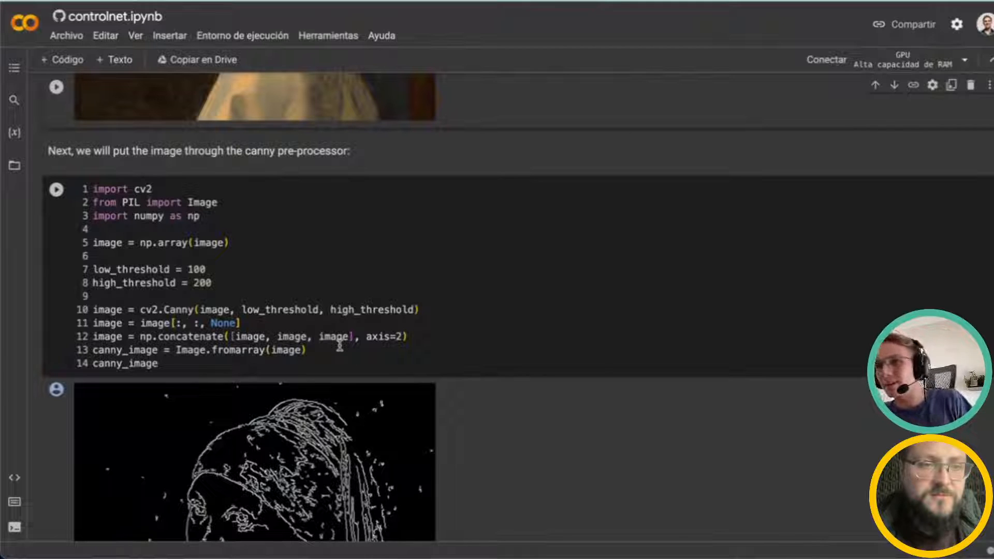
Step: Highlight Canny in the cv2.Canny line and scroll through the resulting edge-detection image
scroll(340, 345, "down", 1)
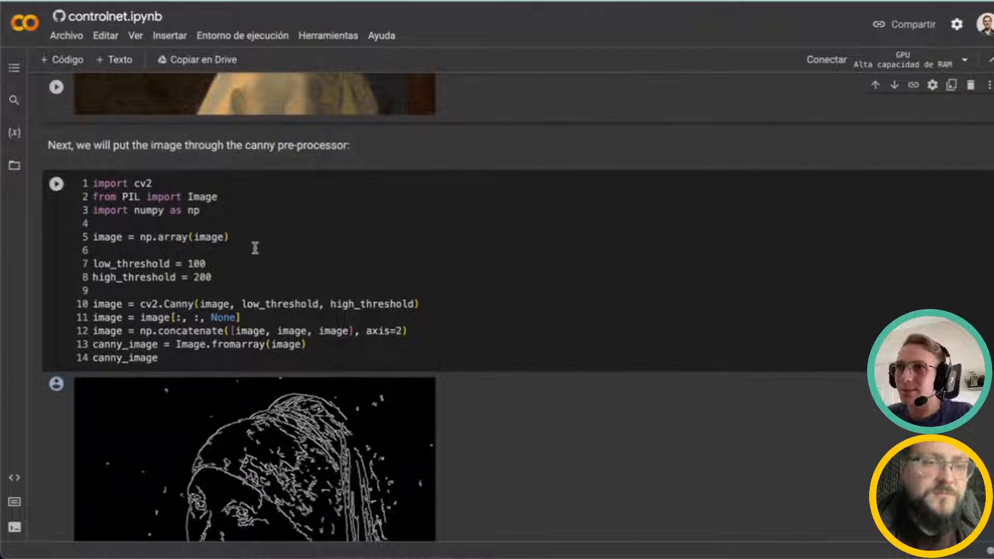
double_click(184, 304)
scroll(274, 289, "down", 3)
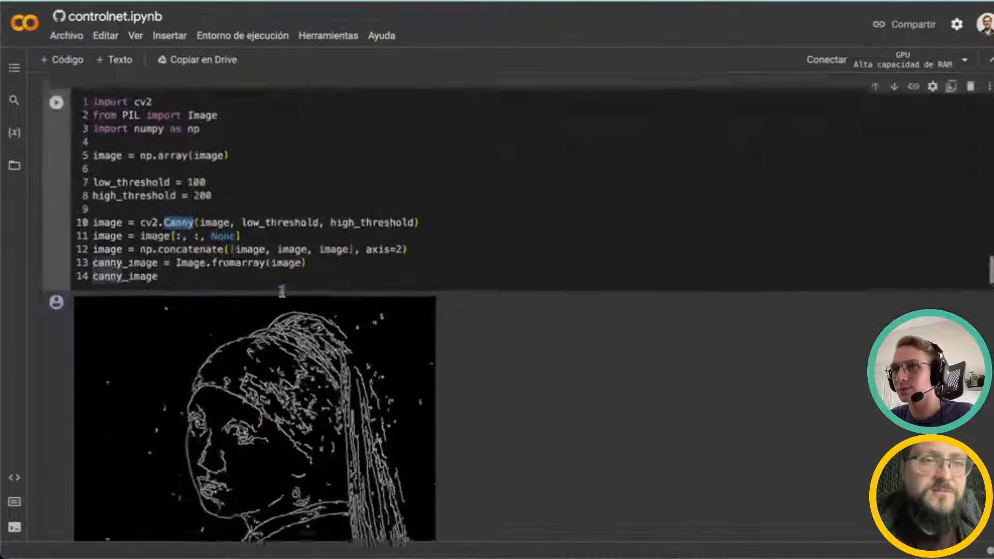
scroll(282, 291, "down", 4)
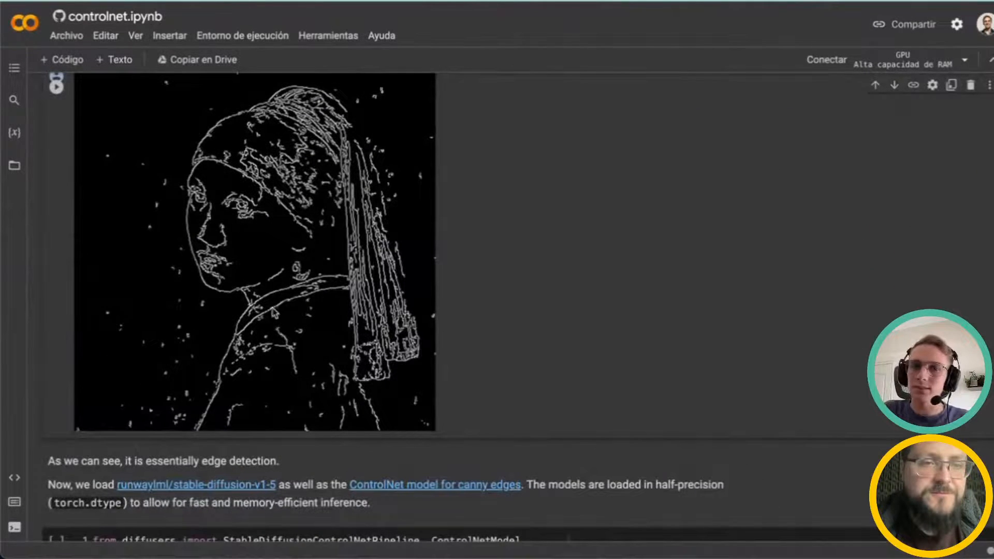
scroll(282, 290, "down", 7)
scroll(282, 290, "up", 10)
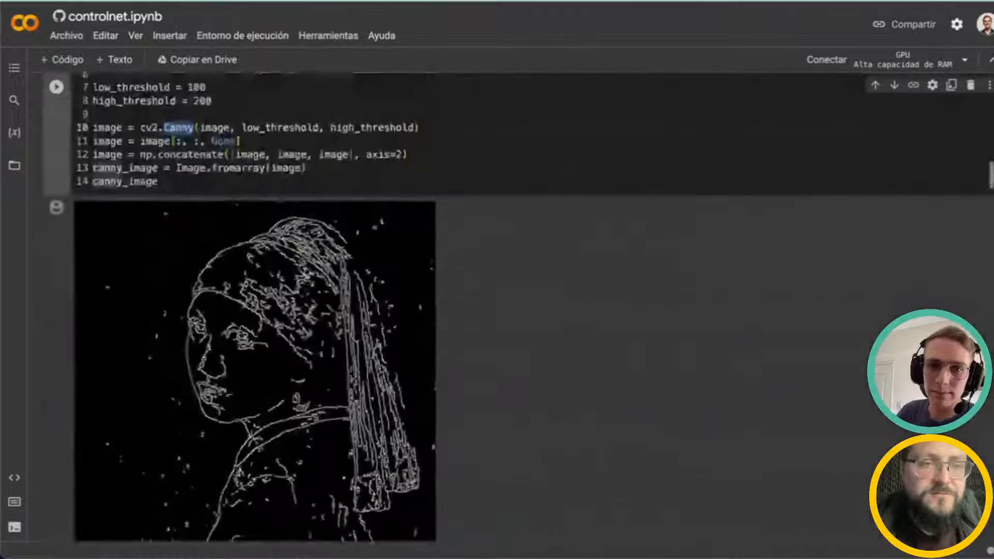
scroll(504, 340, "down", 4)
scroll(505, 340, "down", 2)
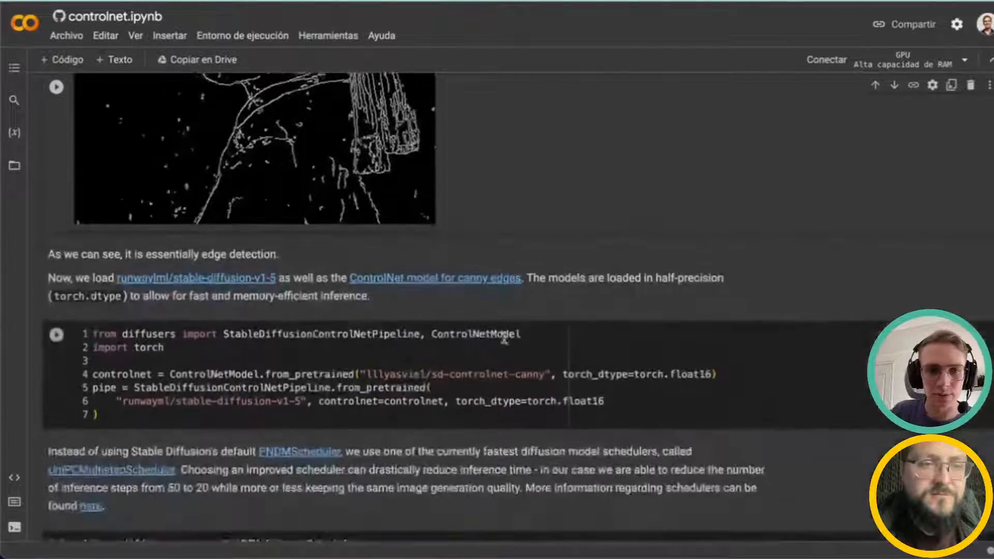
Step: Highlight ControlNetModel, the lllyasviel/sd-controlnet-canny checkpoint and stable-diffusion-v1-5 in the model-loading cell
scroll(505, 340, "down", 2)
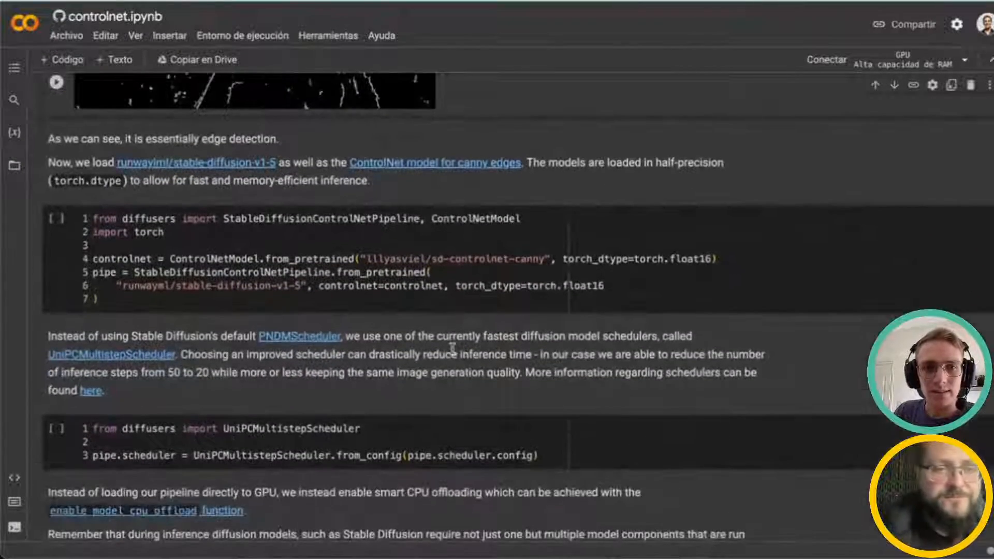
scroll(451, 348, "down", 1)
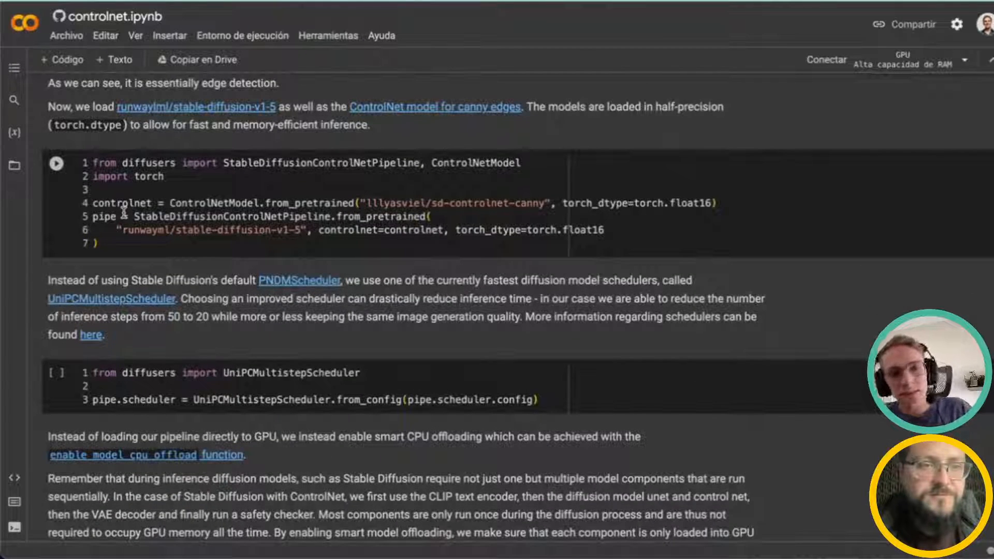
left_click(139, 208)
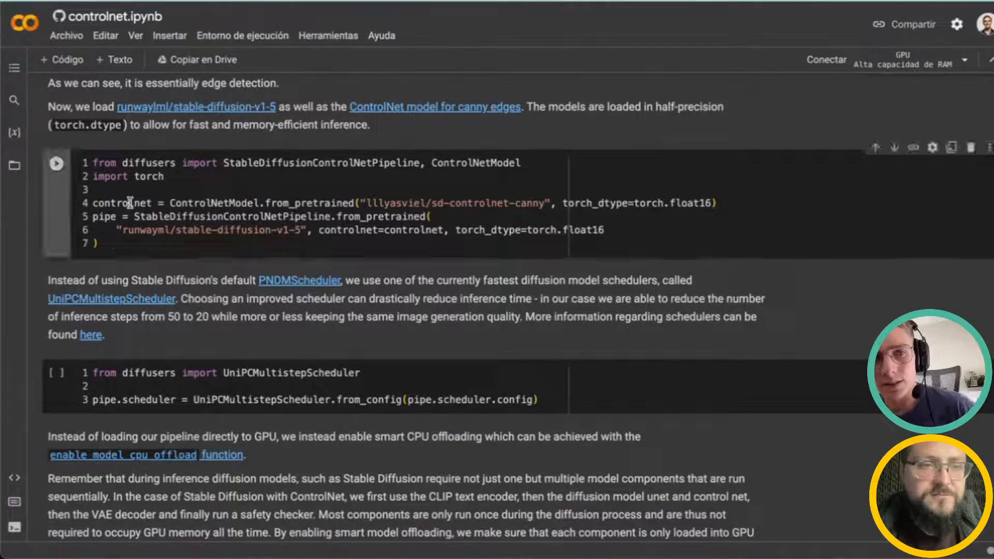
double_click(208, 205)
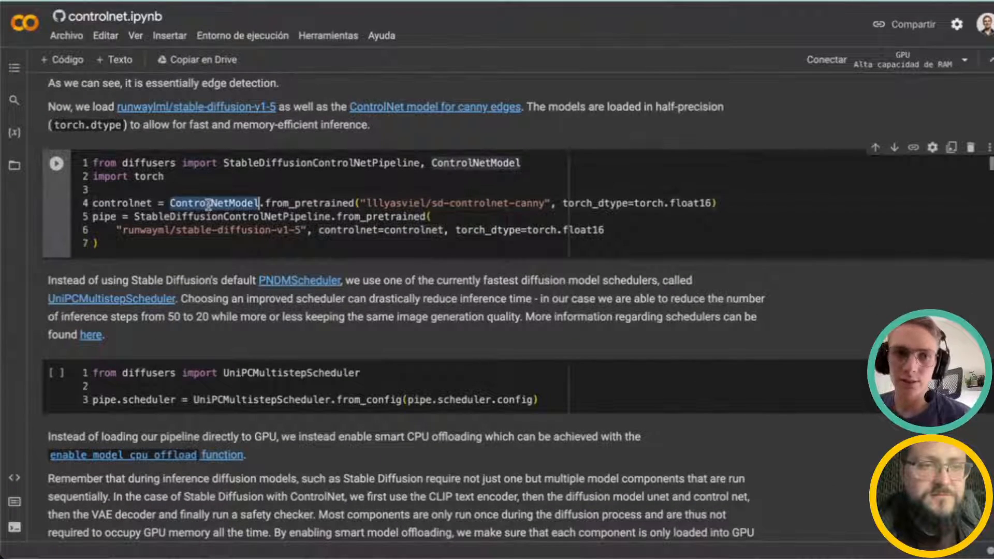
double_click(394, 202)
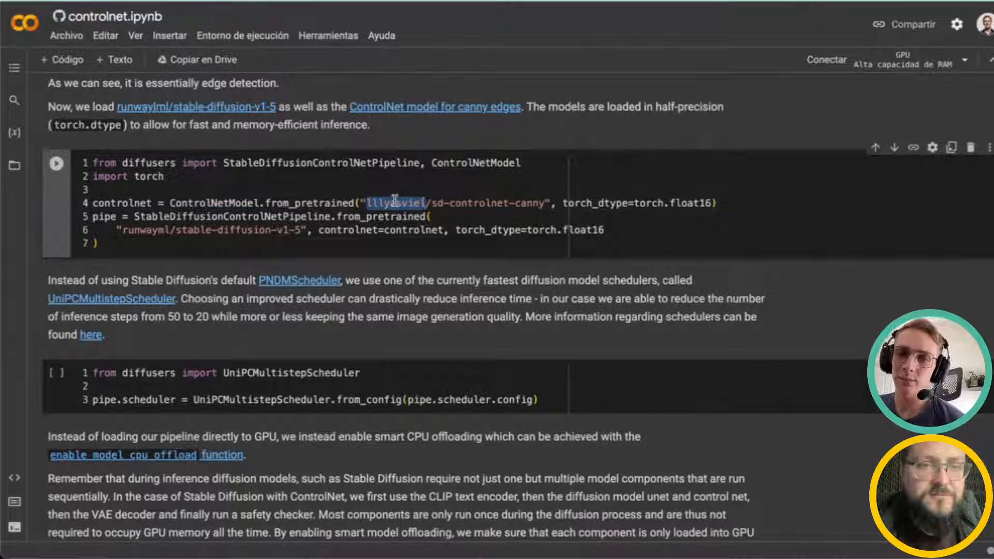
left_click_drag(438, 203, 541, 204)
left_click(402, 202)
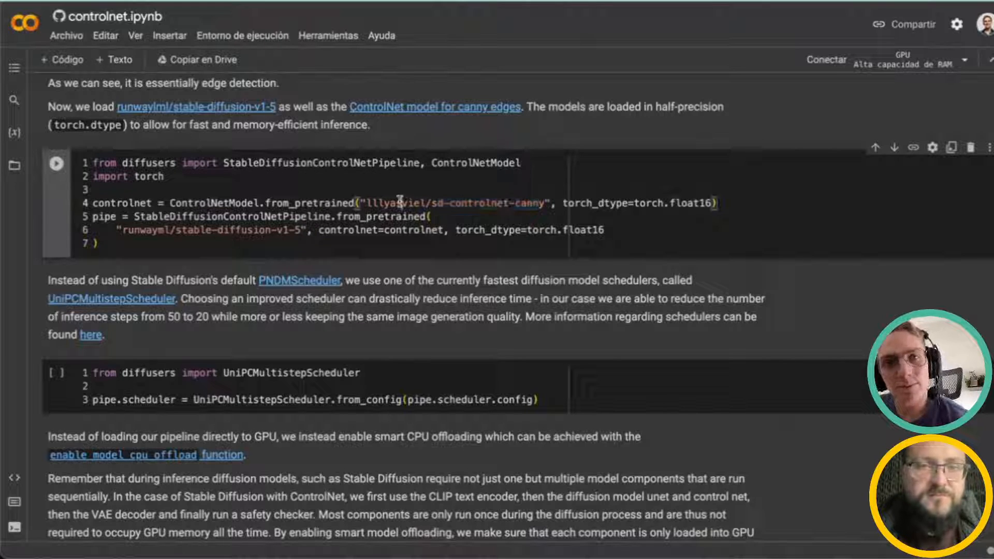
scroll(357, 223, "down", 1)
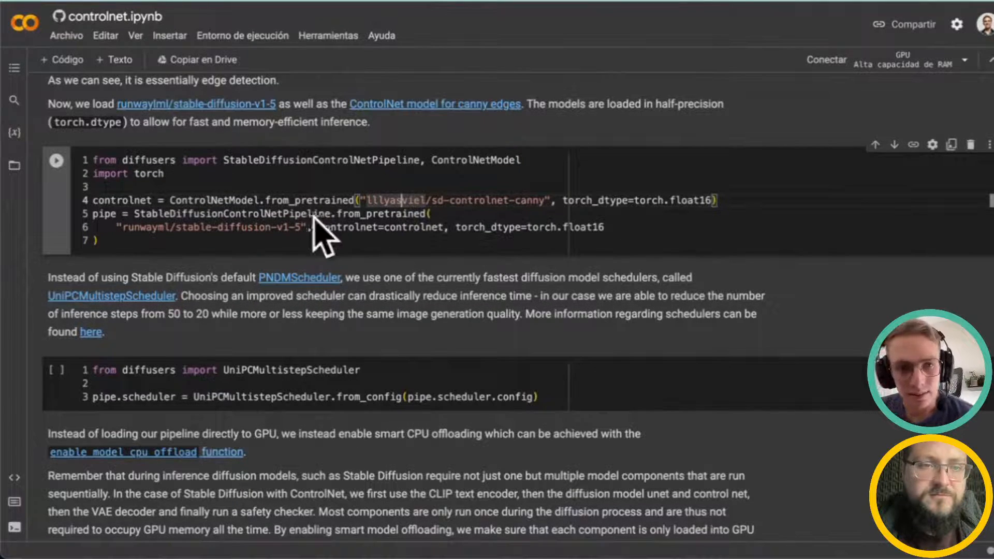
left_click_drag(283, 228, 307, 227)
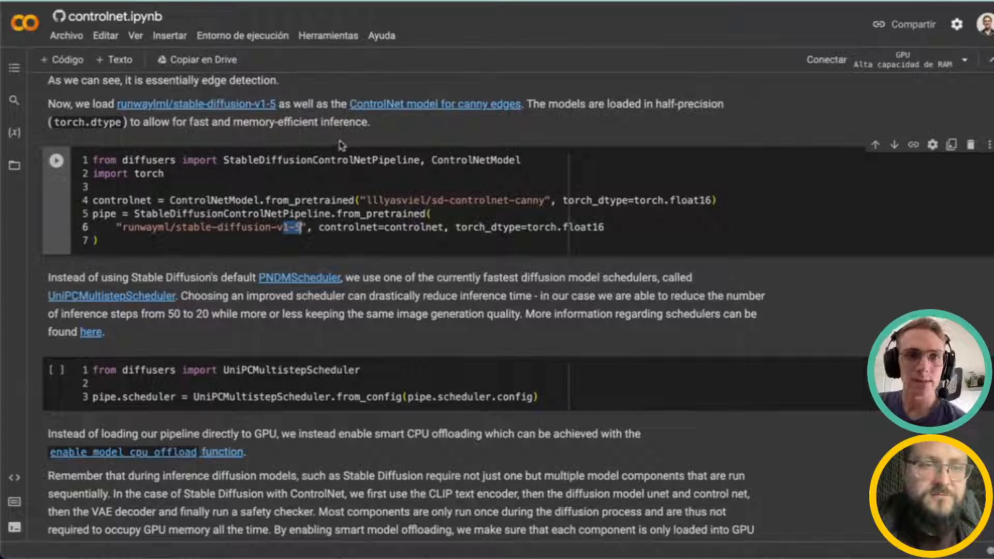
Step: Scroll through the scheduler, CPU-offload and xformers cells down to the image-generation cell
scroll(459, 242, "down", 3)
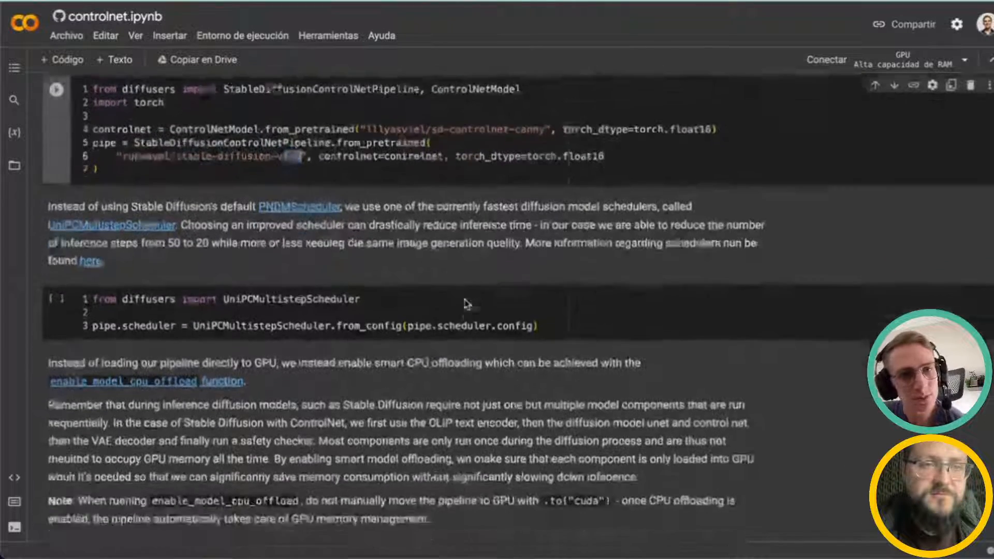
scroll(465, 296, "down", 4)
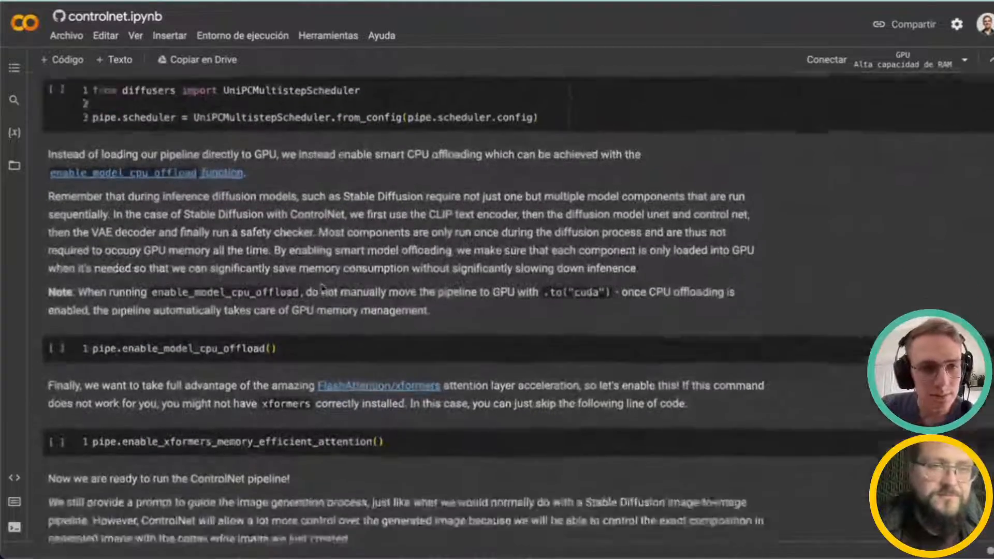
scroll(323, 286, "down", 2)
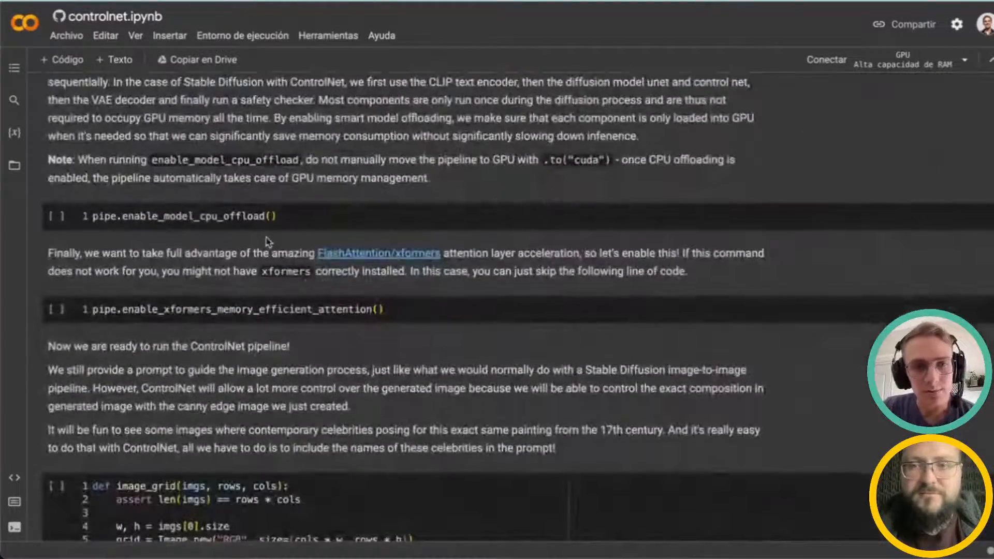
scroll(365, 291, "down", 6)
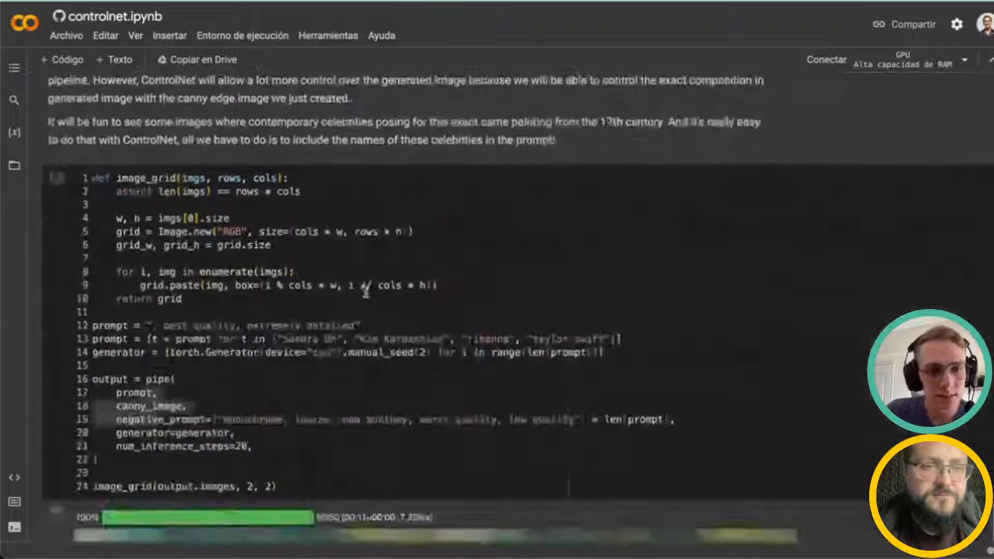
scroll(366, 291, "down", 2)
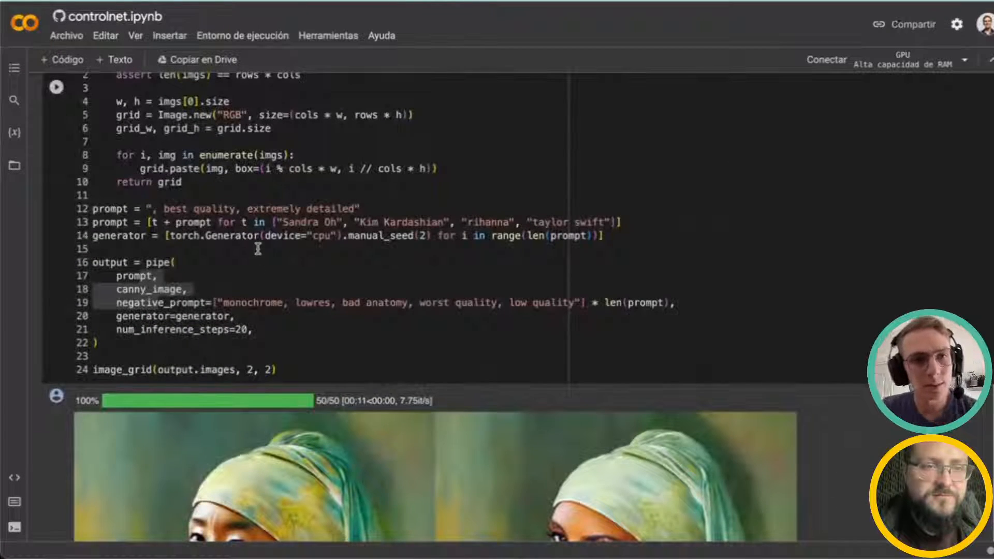
Step: Highlight the prompt suffix line and the list of celebrity names in the generation cell
left_click_drag(105, 208, 463, 207)
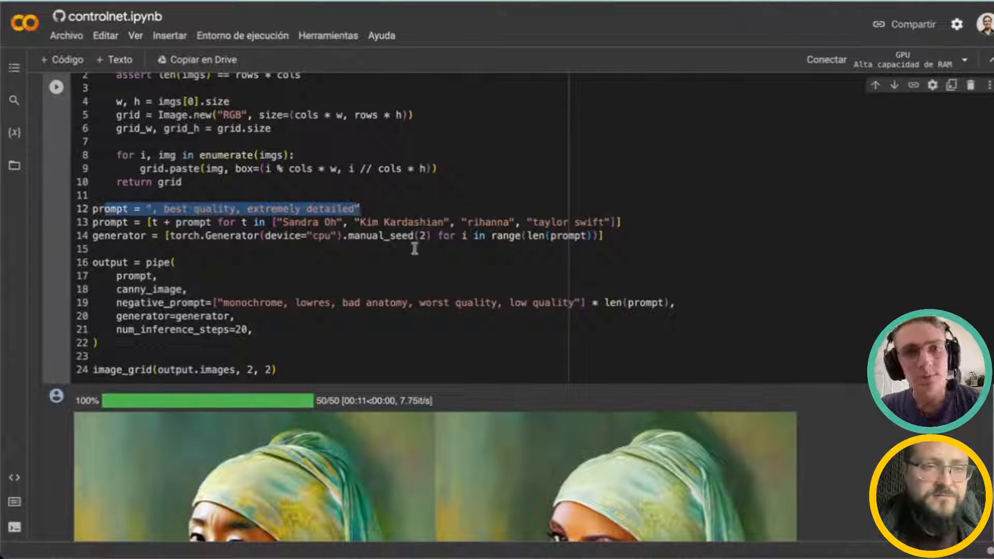
scroll(337, 264, "down", 1)
left_click_drag(293, 205, 616, 204)
scroll(487, 278, "down", 2)
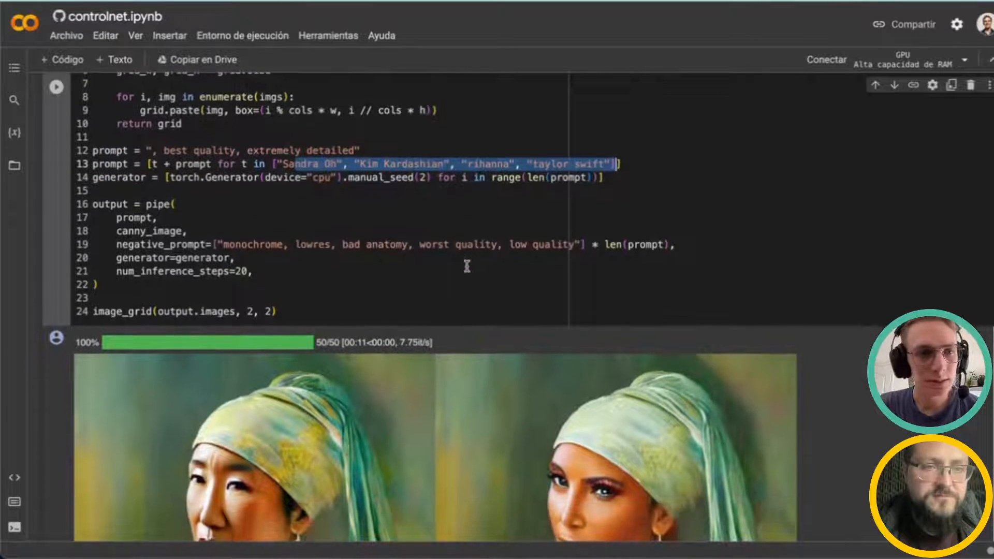
scroll(470, 267, "down", 1)
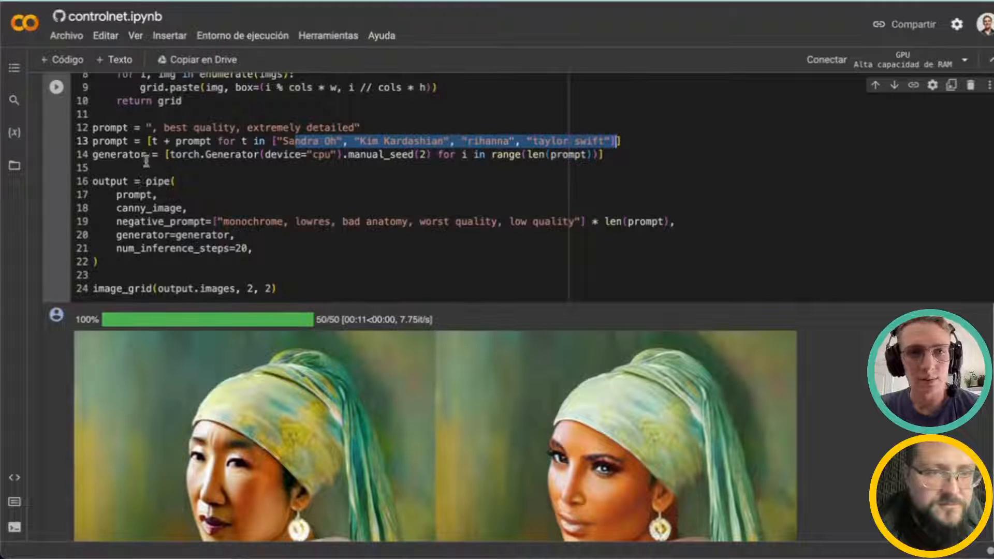
Step: Highlight the pipe call with its negative prompt and scroll through the generated portrait grid
left_click(153, 180)
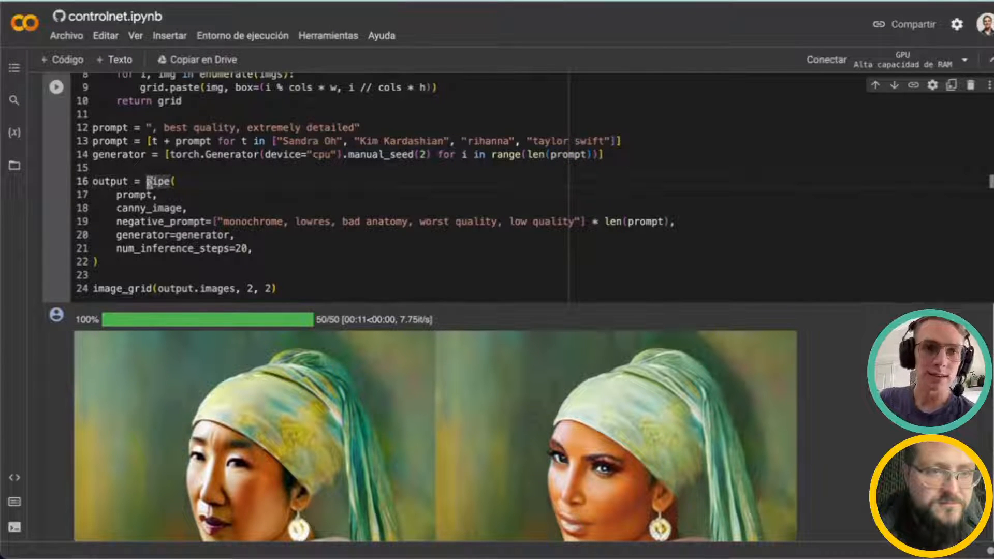
left_click_drag(146, 183, 186, 245)
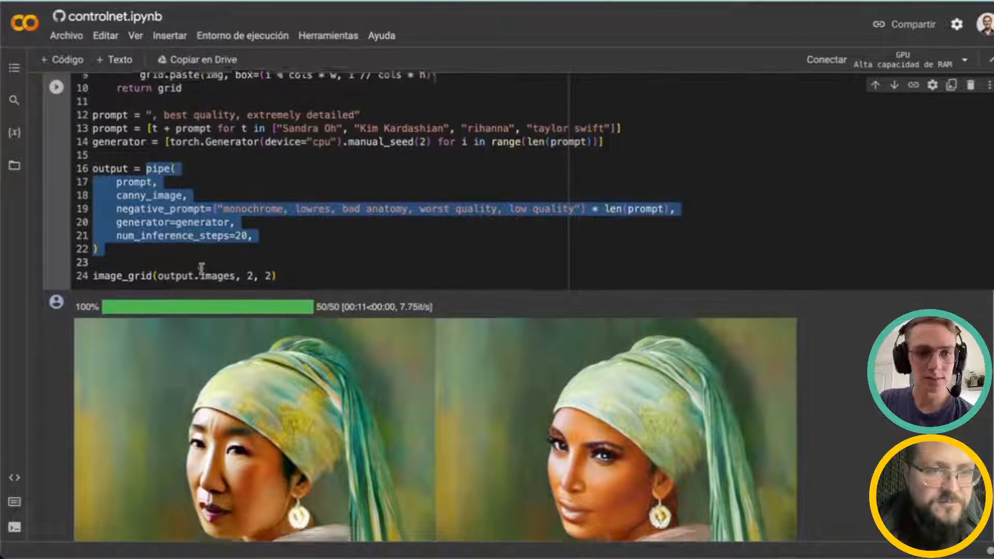
scroll(519, 172, "down", 10)
scroll(532, 201, "up", 7)
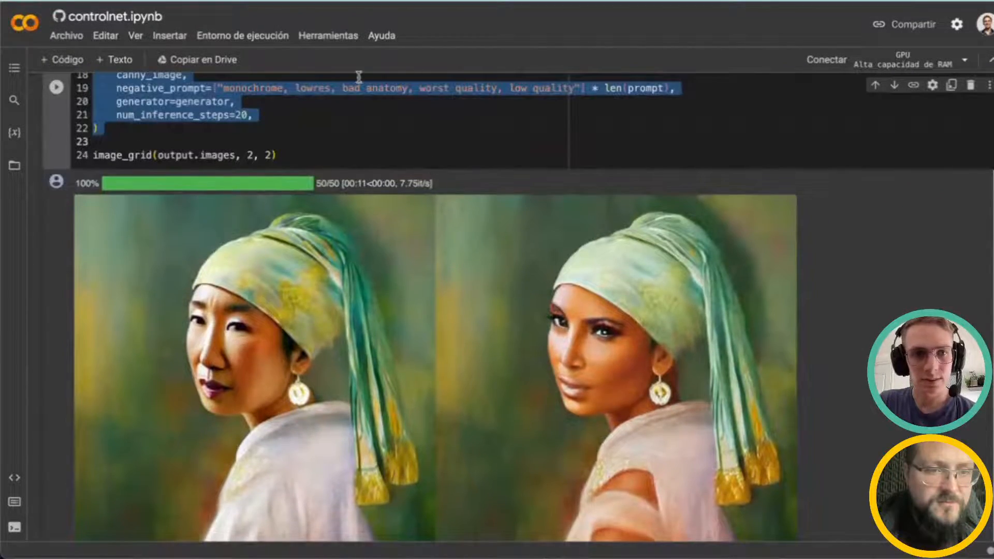
scroll(507, 251, "down", 1)
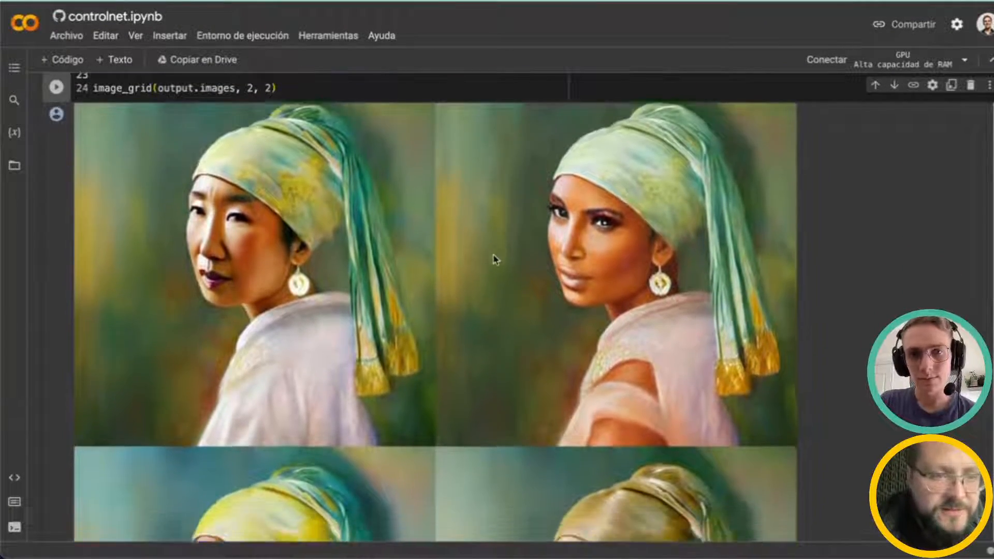
scroll(510, 290, "down", 2)
scroll(513, 274, "up", 10)
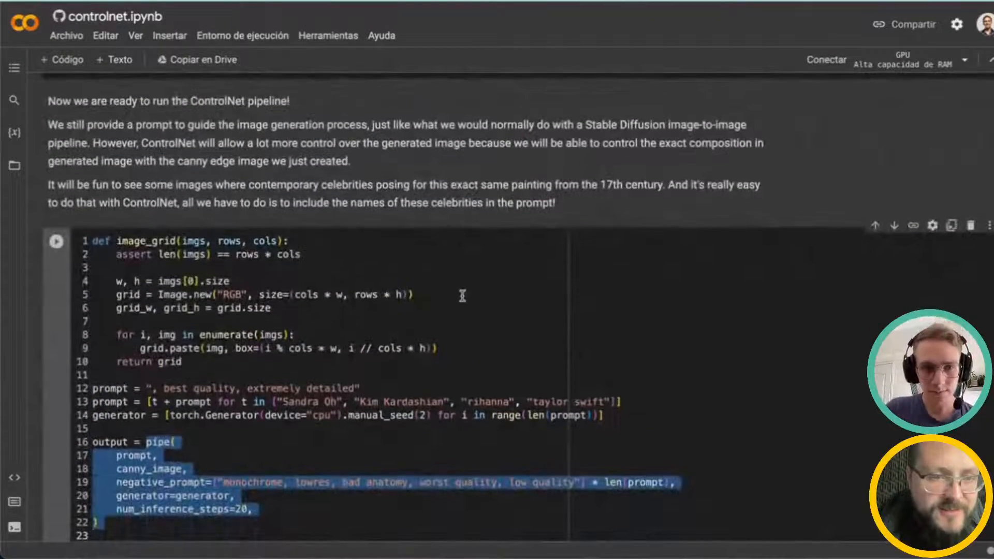
Step: Review the celebrity prompt list in the generation cell and the resulting grid of four portraits
scroll(460, 295, "down", 2)
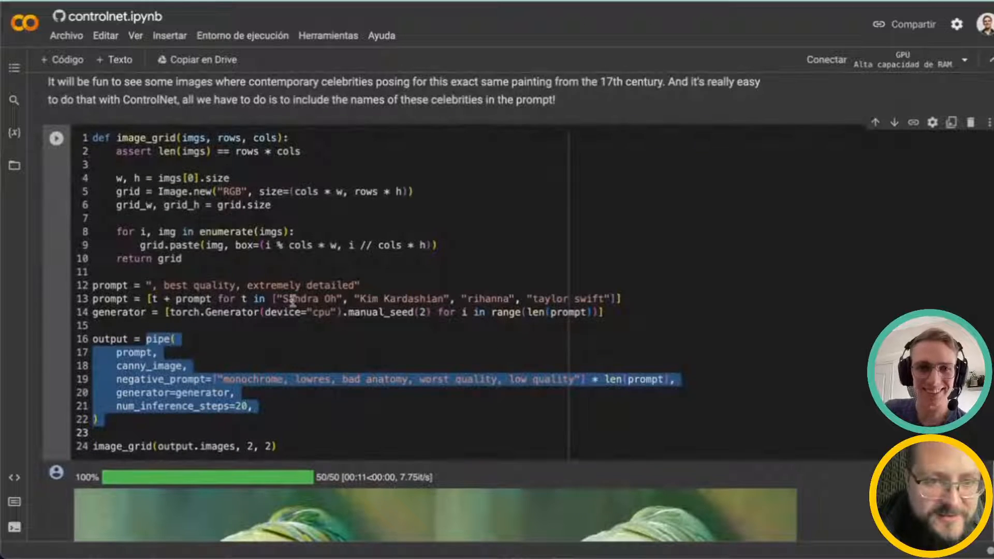
left_click(292, 300)
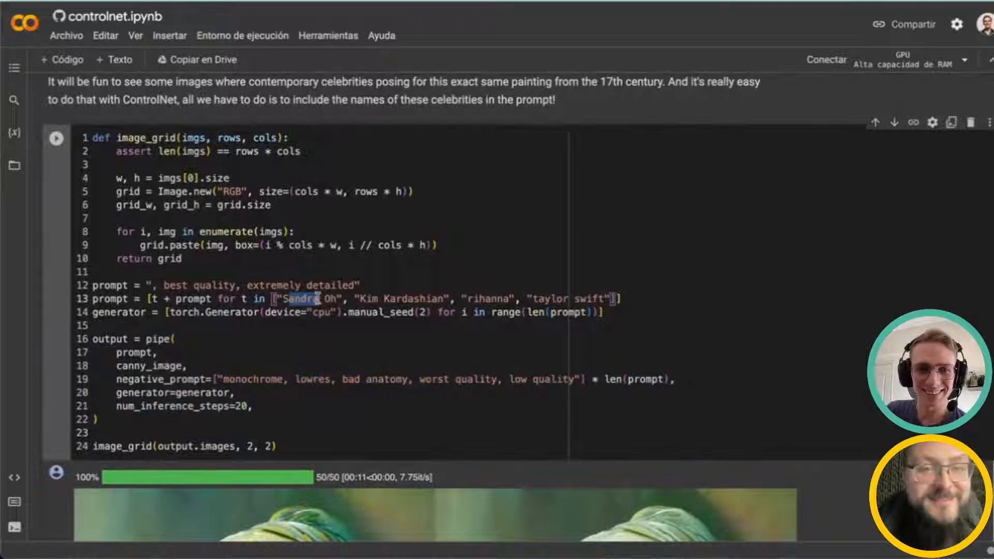
left_click(399, 298)
scroll(458, 290, "down", 1)
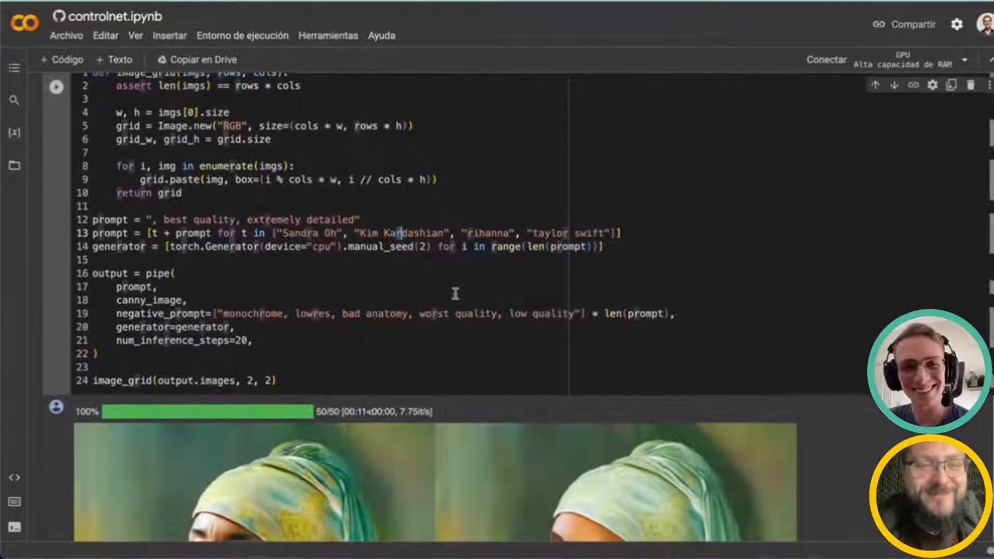
scroll(518, 269, "down", 12)
scroll(587, 250, "up", 3)
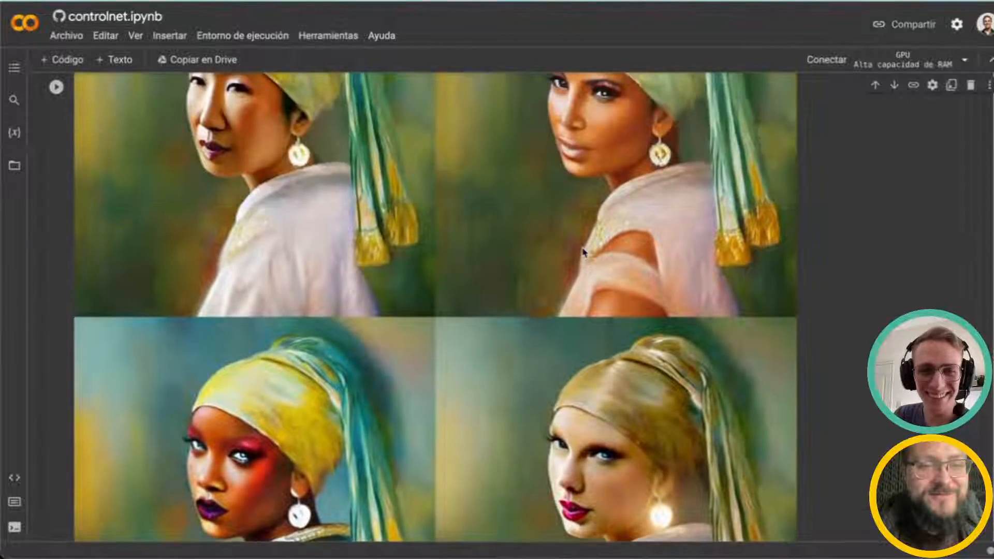
scroll(584, 252, "down", 3)
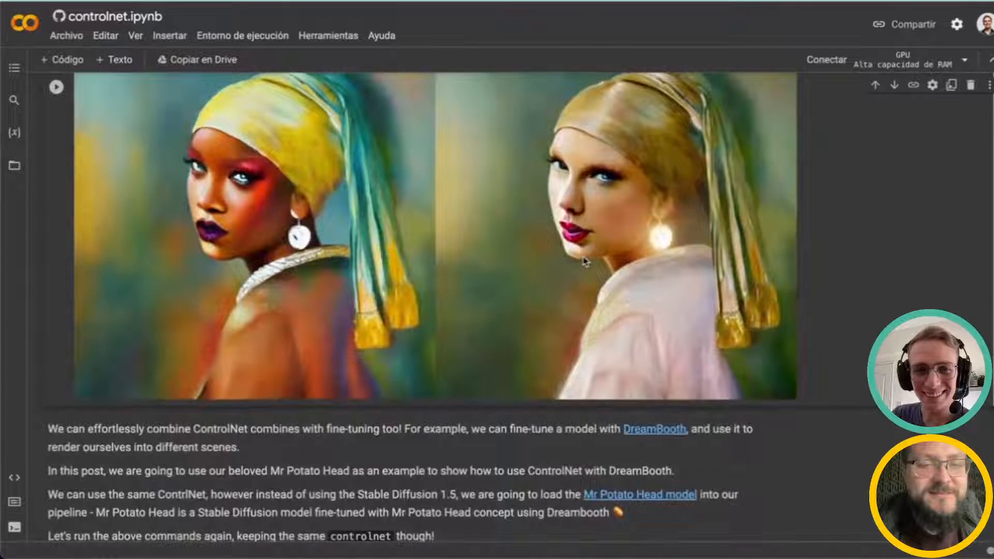
scroll(547, 412, "down", 1)
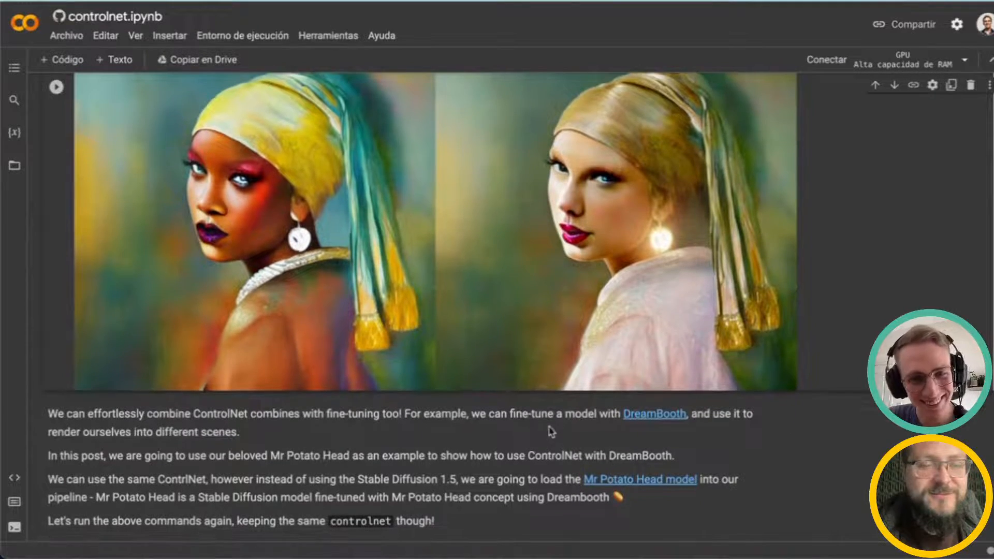
Step: Highlight the mr-potato-head model ID and pipeline-loading lines in the DreamBooth cell
scroll(545, 385, "down", 3)
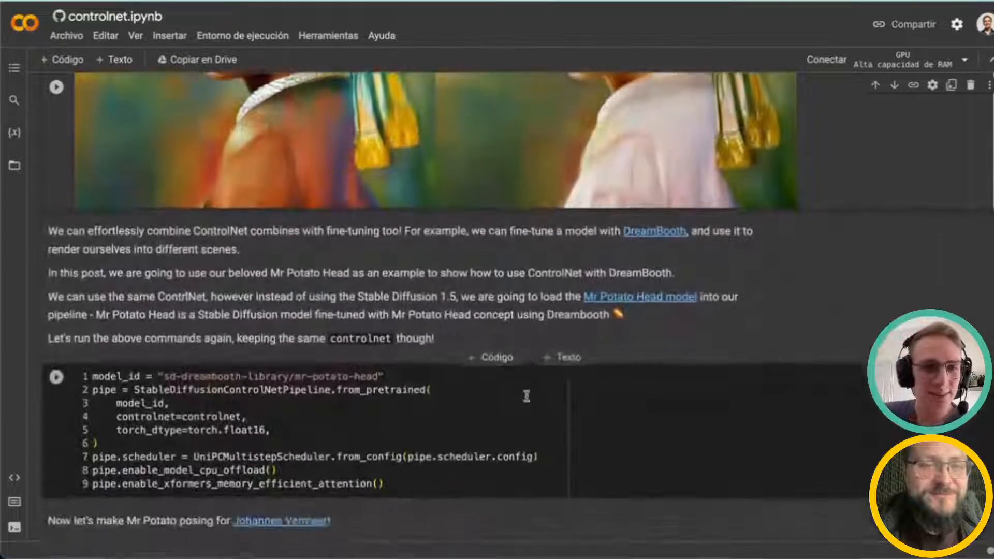
scroll(526, 397, "down", 1)
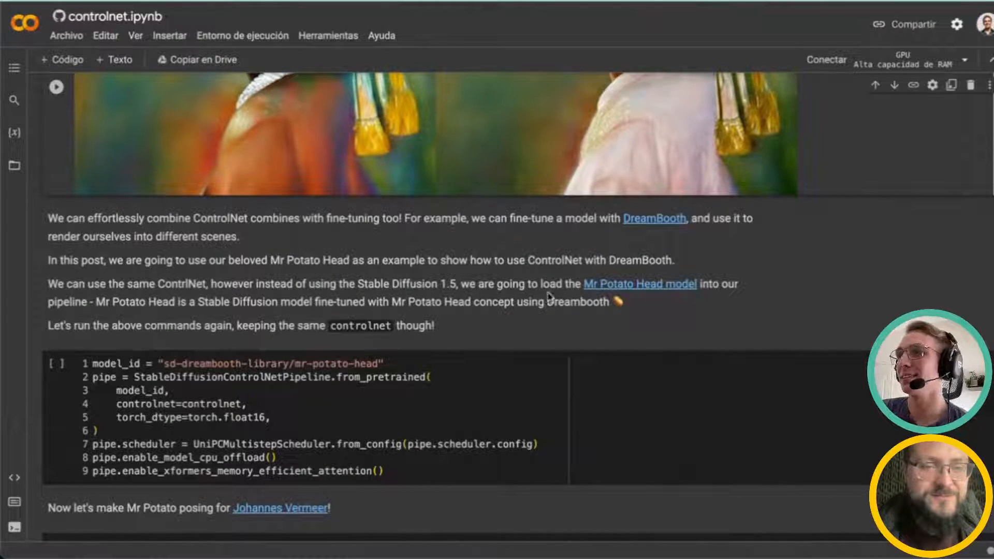
scroll(546, 335, "down", 2)
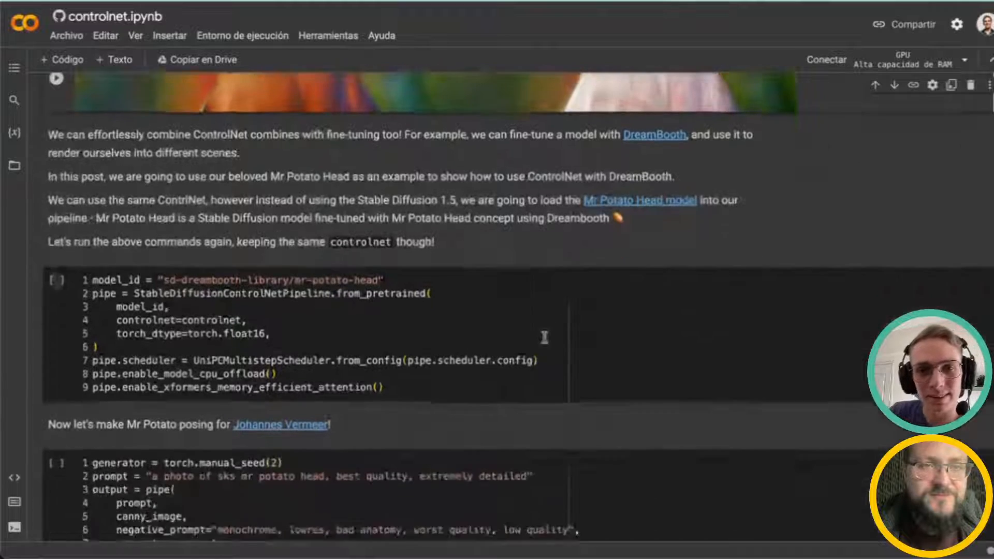
scroll(550, 331, "down", 2)
left_click_drag(280, 206, 423, 295)
scroll(422, 288, "down", 1)
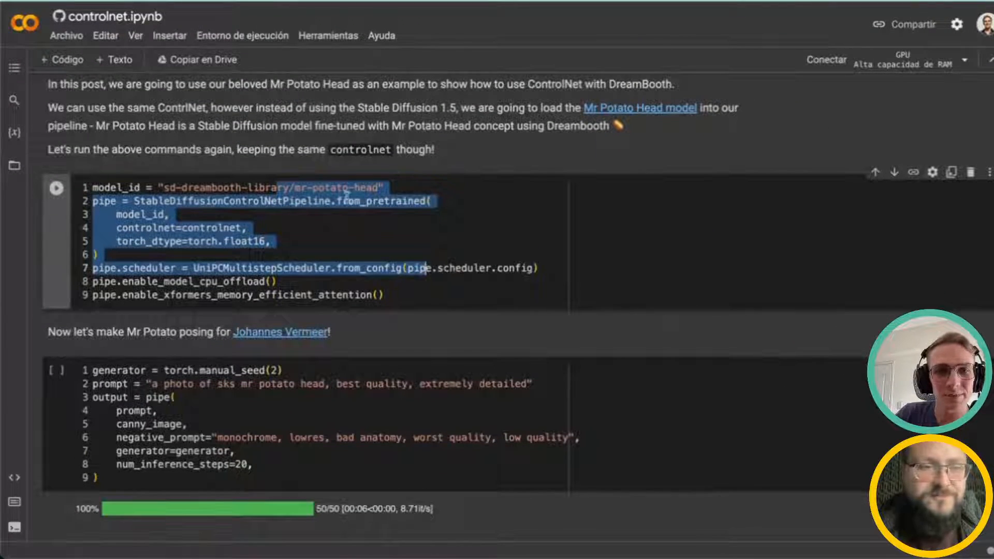
Step: Scroll through the Mr Potato Head generation cell and its output image
scroll(348, 197, "down", 1)
scroll(365, 206, "down", 8)
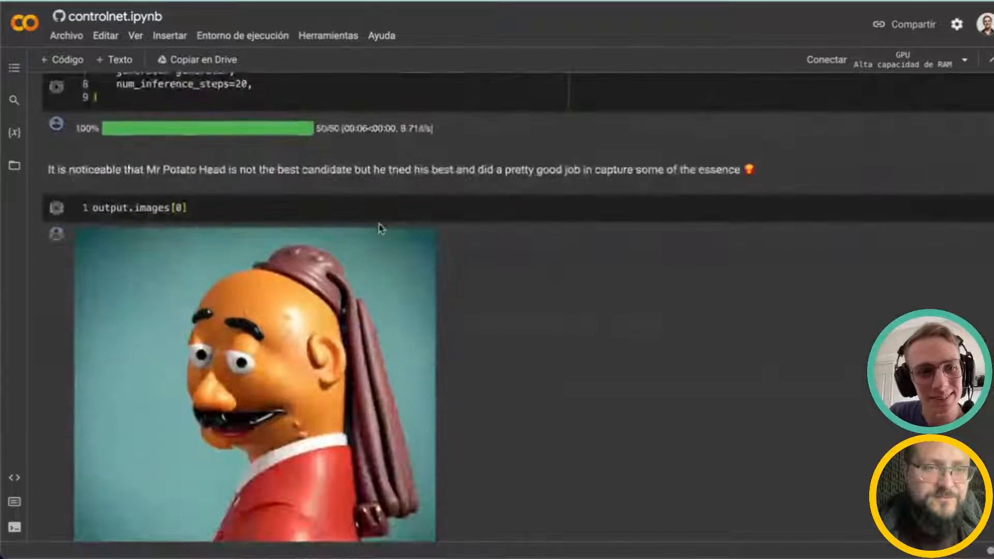
scroll(380, 228, "up", 2)
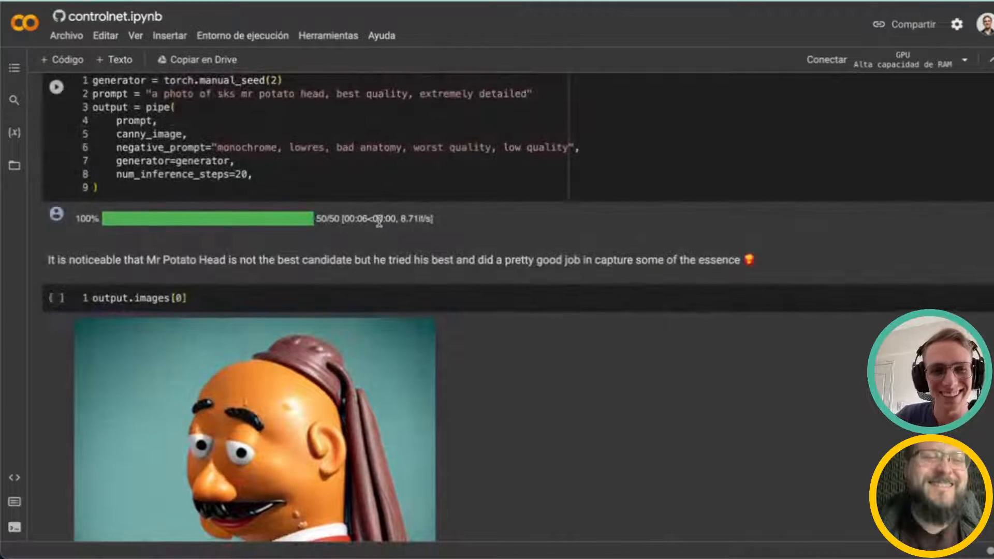
scroll(379, 224, "down", 4)
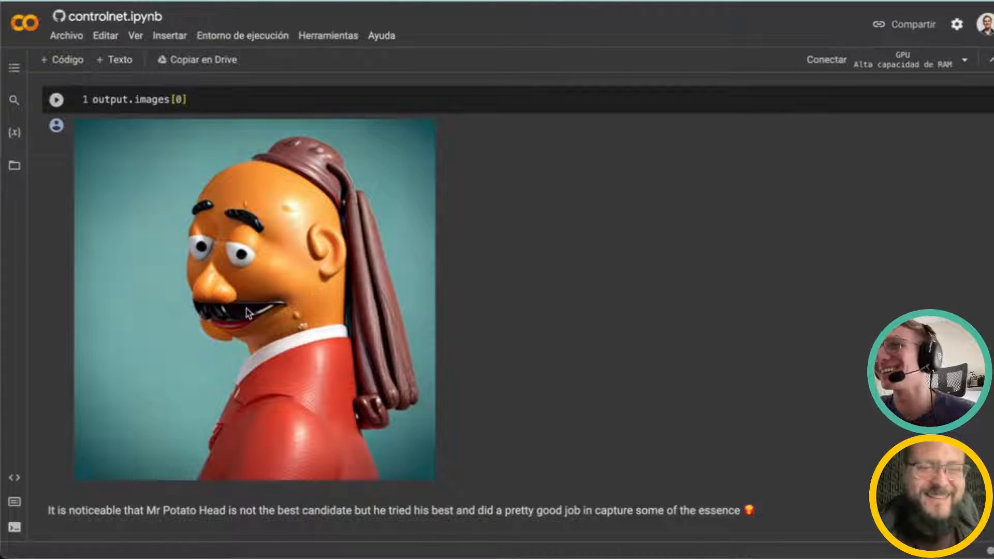
scroll(311, 327, "down", 6)
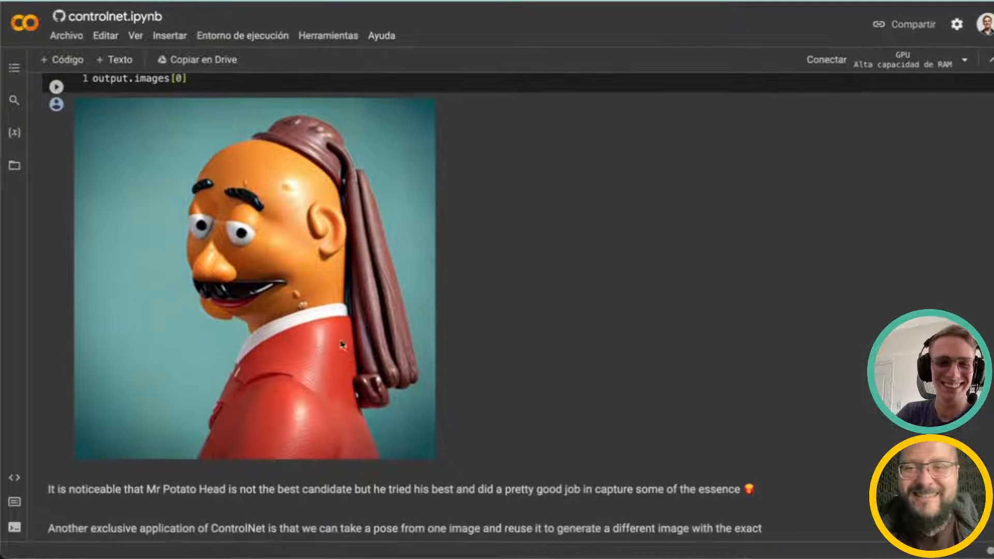
scroll(500, 321, "down", 5)
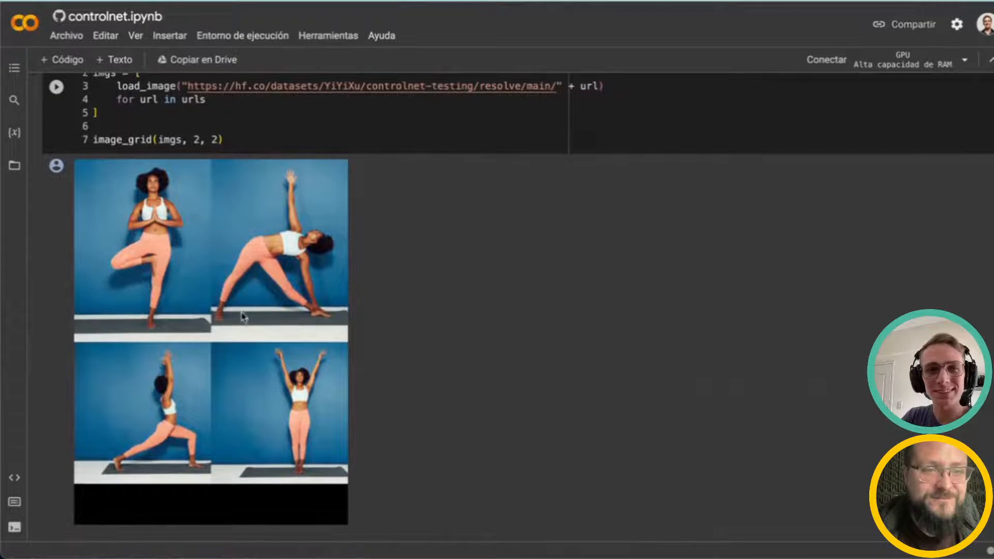
Step: Scroll through the yoga pose images, their OpenPose skeletons and the superhero generation grid
scroll(223, 300, "down", 4)
scroll(264, 317, "down", 9)
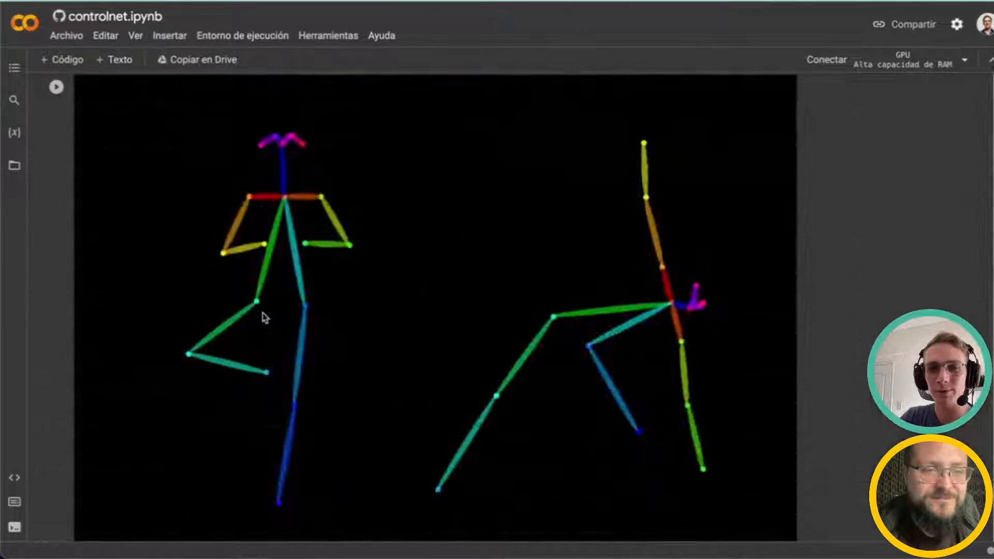
scroll(616, 362, "down", 15)
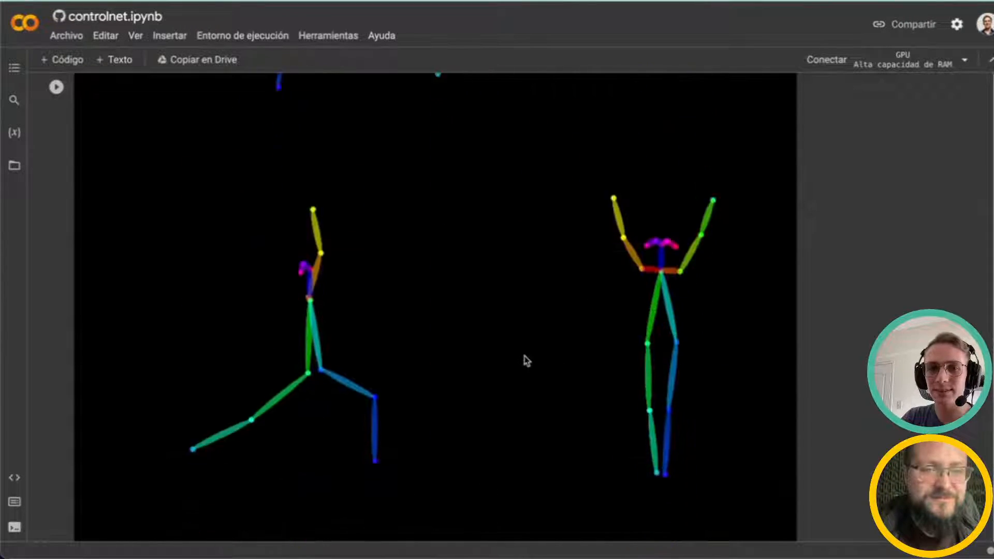
scroll(590, 354, "down", 10)
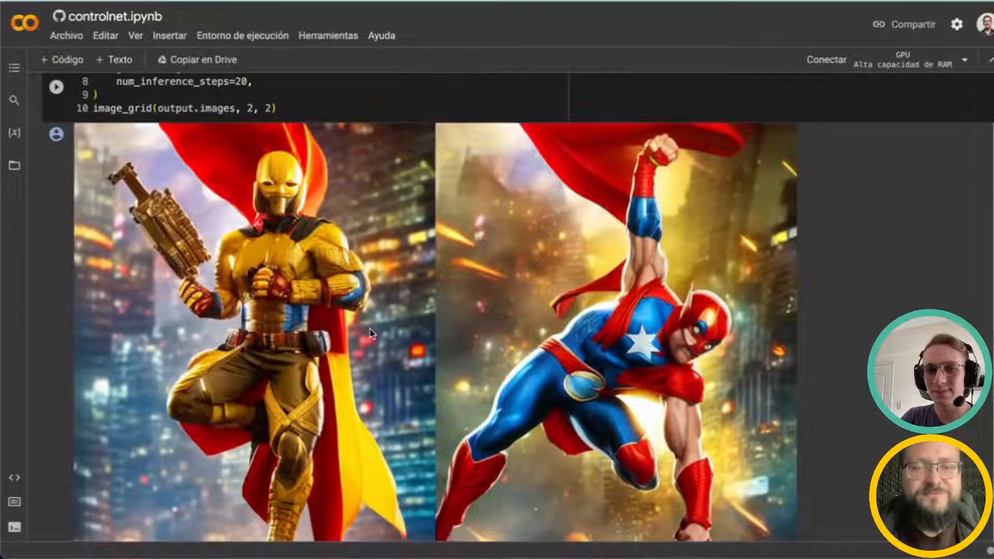
scroll(363, 335, "down", 3)
scroll(370, 331, "down", 4)
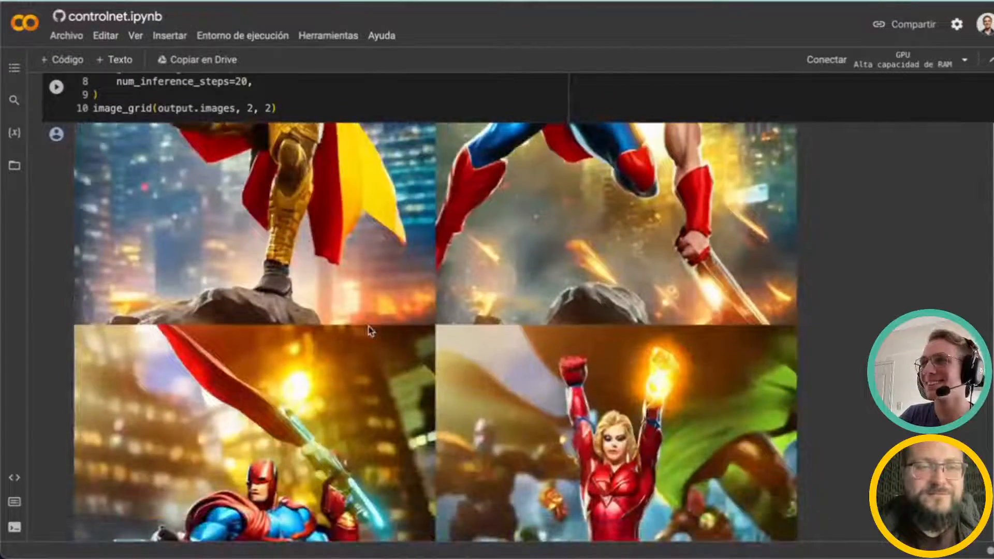
scroll(371, 333, "down", 15)
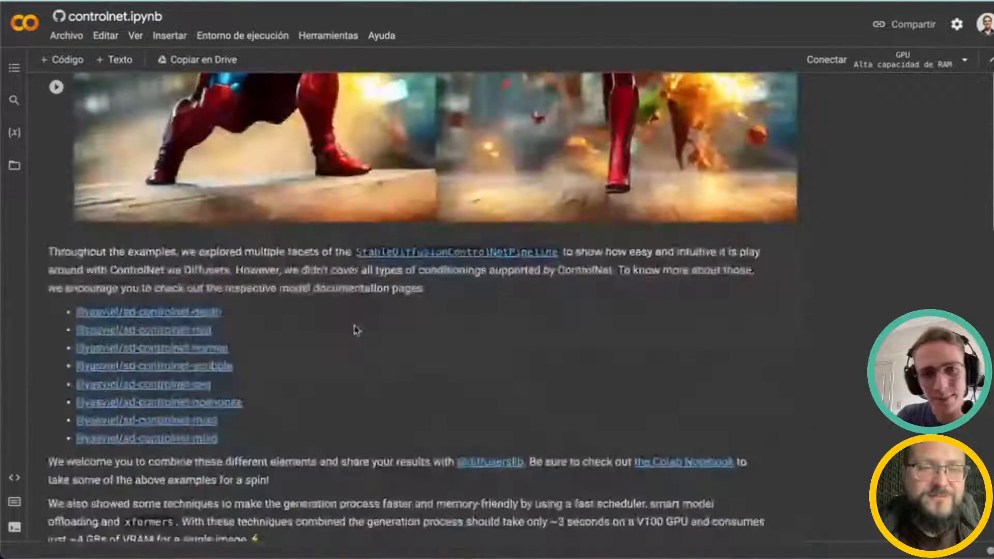
Step: Scroll through the documentation links and conclusion, then back to the superhero grid
scroll(249, 290, "up", 3)
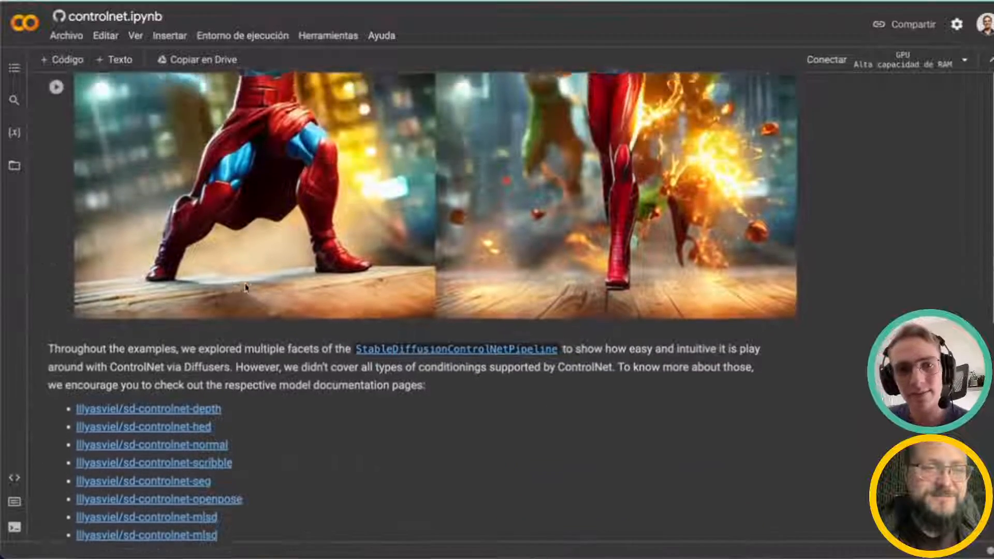
scroll(150, 309, "down", 8)
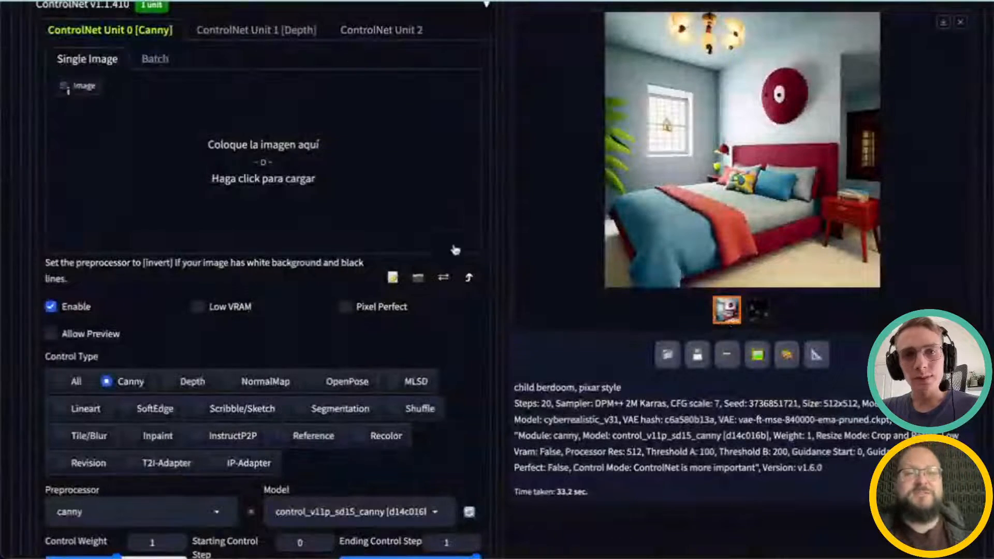
scroll(259, 279, "up", 1)
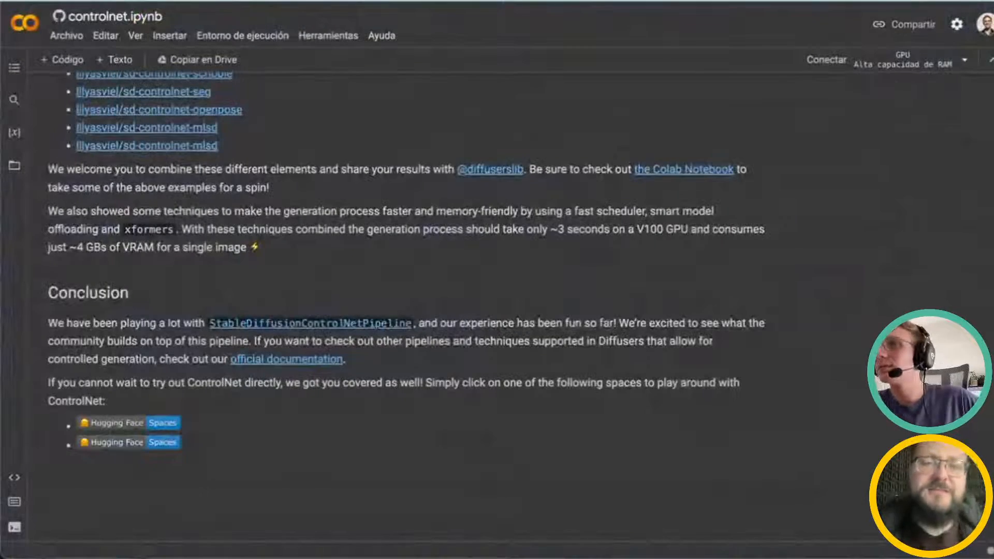
scroll(616, 166, "up", 7)
scroll(746, 485, "up", 4)
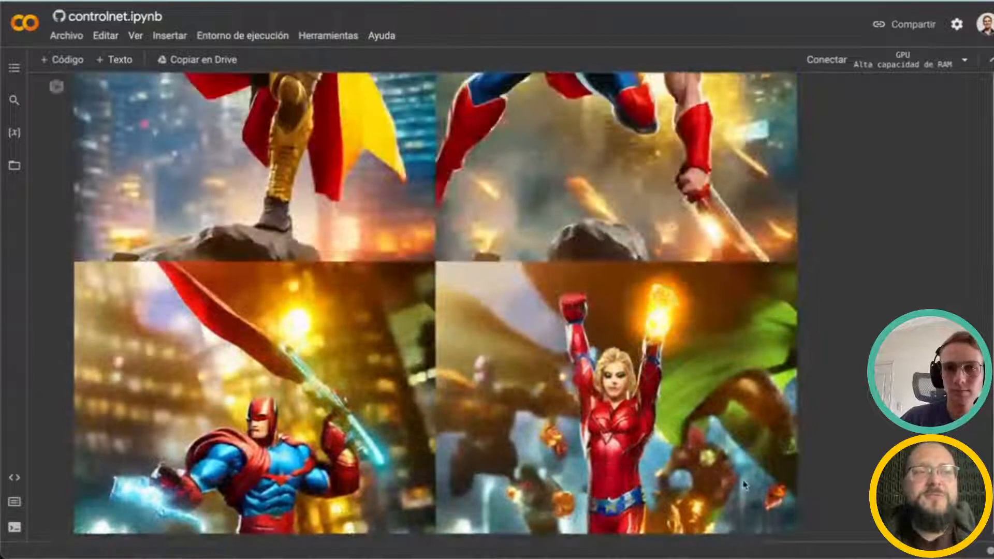
scroll(578, 416, "down", 1)
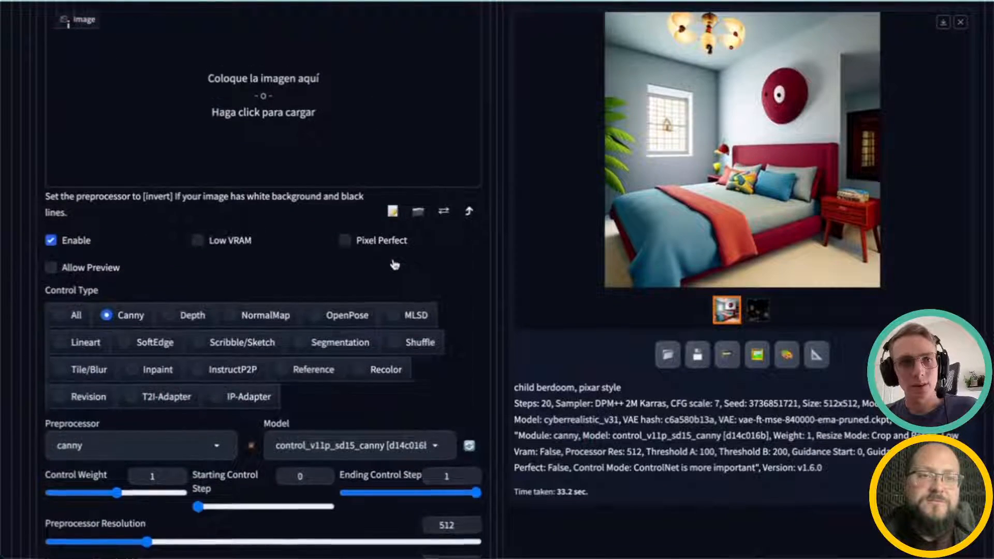
Step: Open ControlNet Unit 2 in the web UI and clear its image canvas
scroll(394, 265, "up", 4)
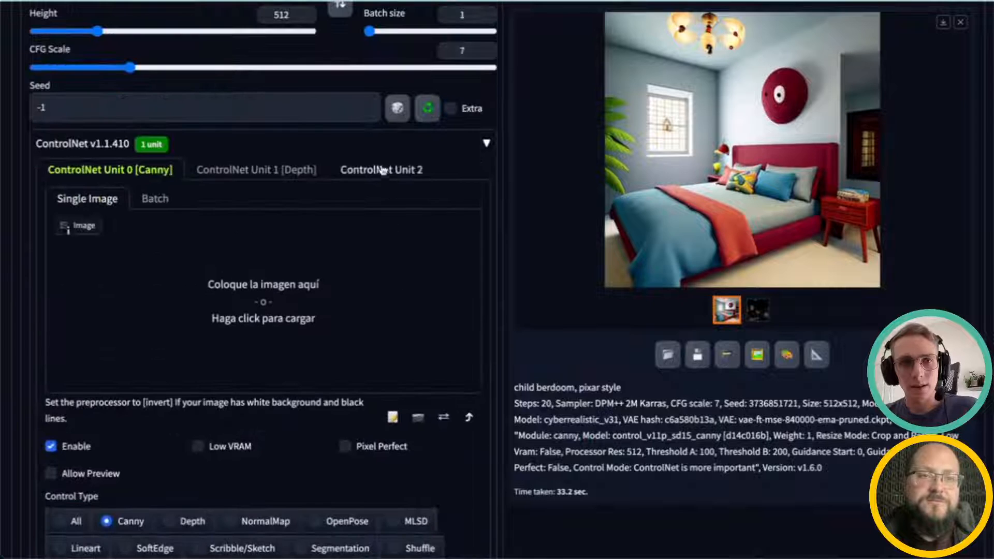
left_click(377, 169)
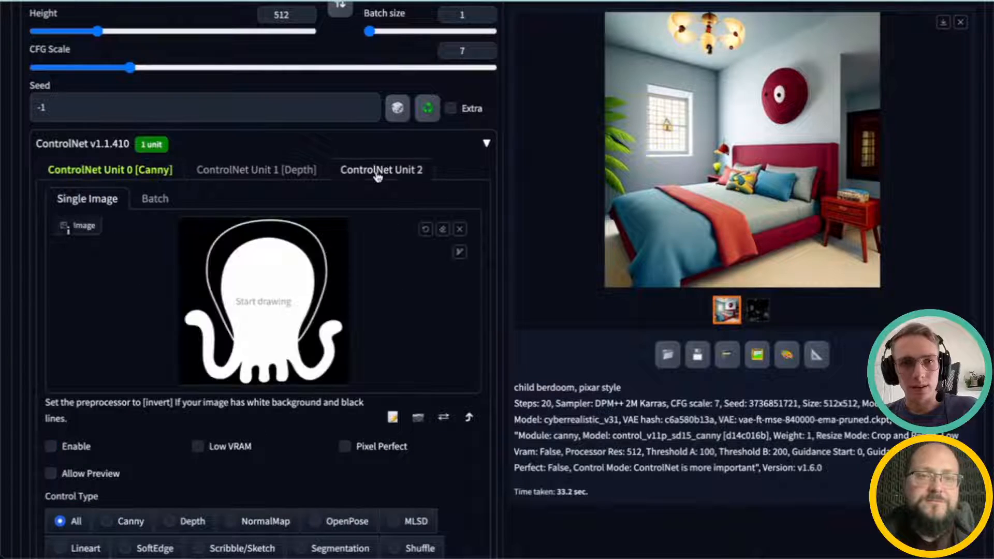
left_click(460, 228)
left_click(228, 297)
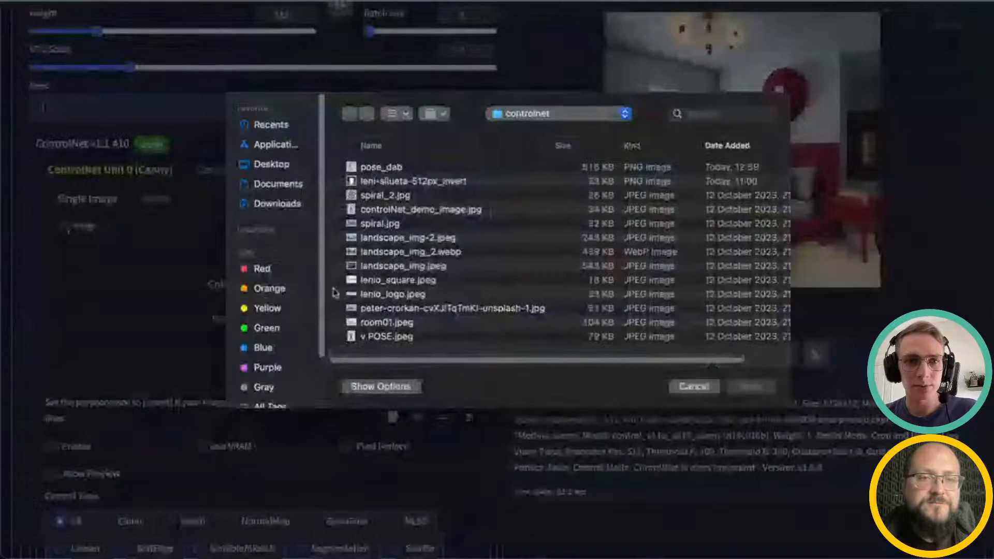
left_click(377, 196)
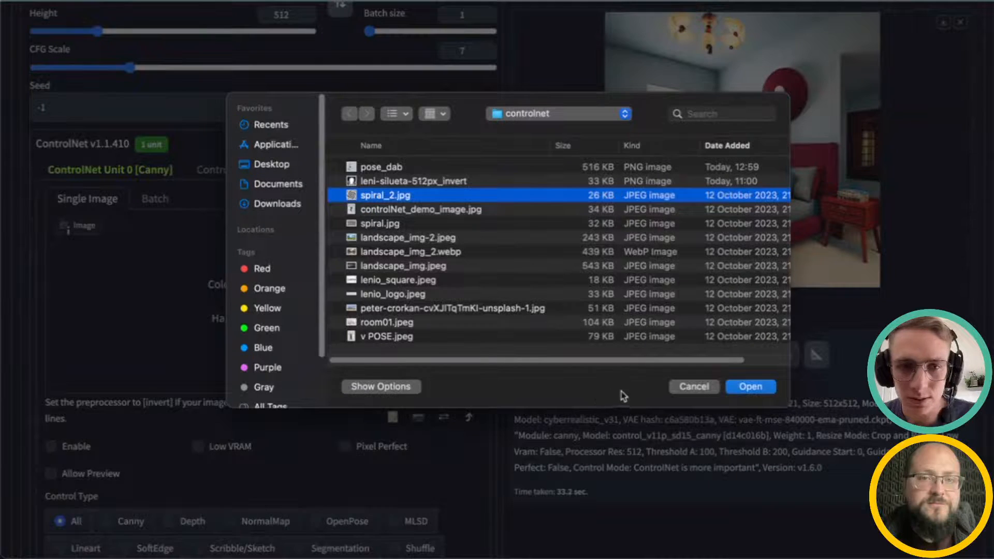
left_click(694, 387)
Step: Switch to the Workshop - Controlnet slides and open the 'Squint your eyes: QR Monster' slide
scroll(412, 381, "down", 2)
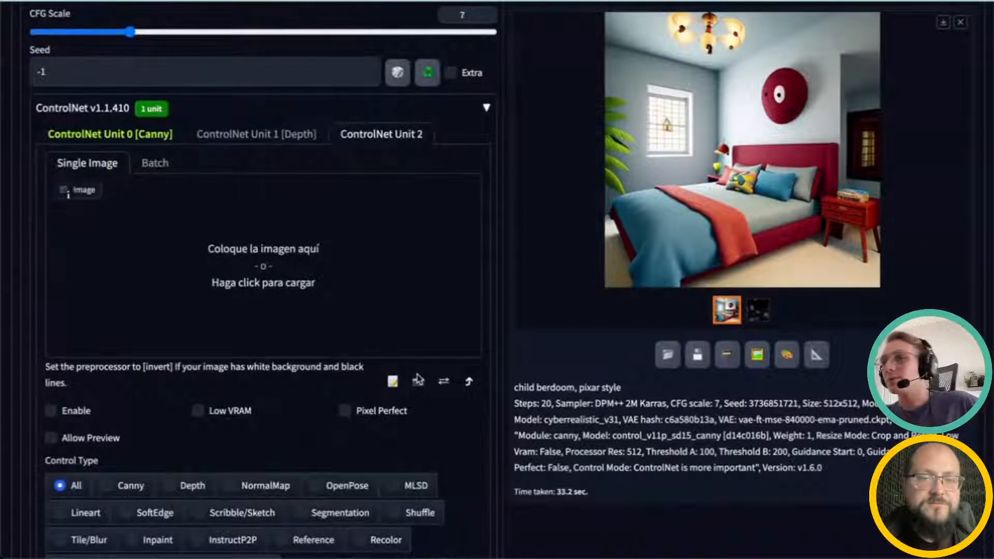
key("ctrl+Tab")
scroll(124, 358, "down", 11)
left_click(85, 271)
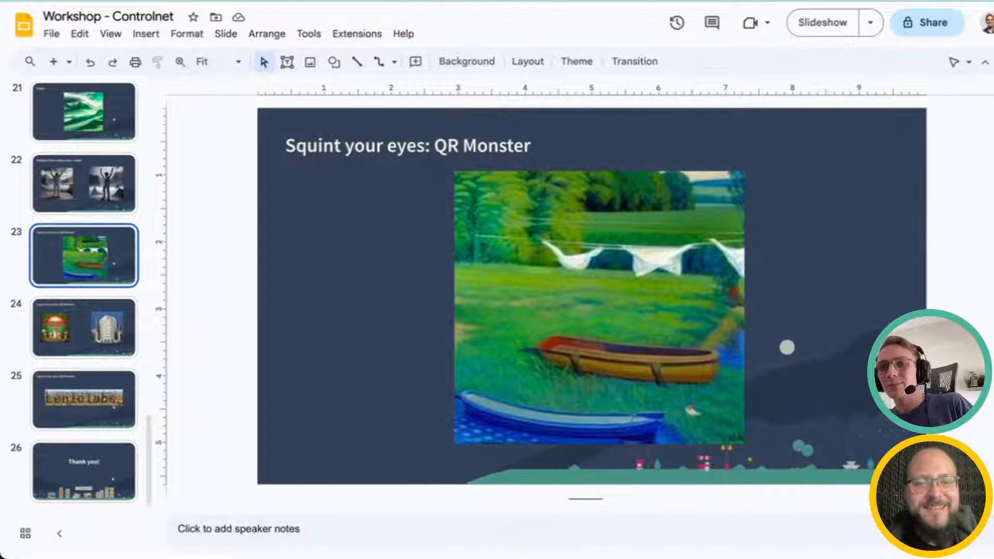
Step: Return to the web UI and load spiral_2.jpg as the ControlNet Unit 2 control image
left_click(603, 1)
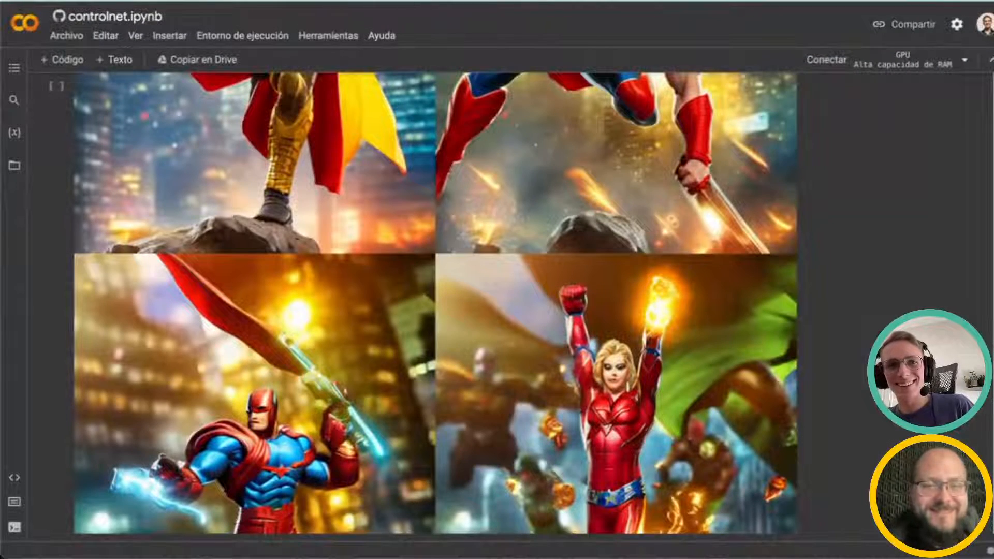
left_click(192, 1)
scroll(293, 309, "down", 1)
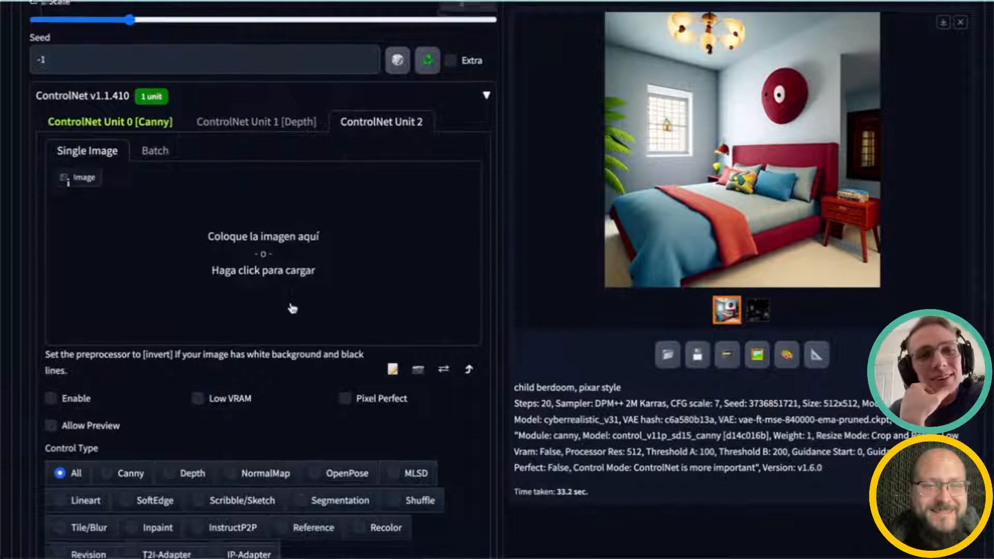
scroll(293, 309, "down", 2)
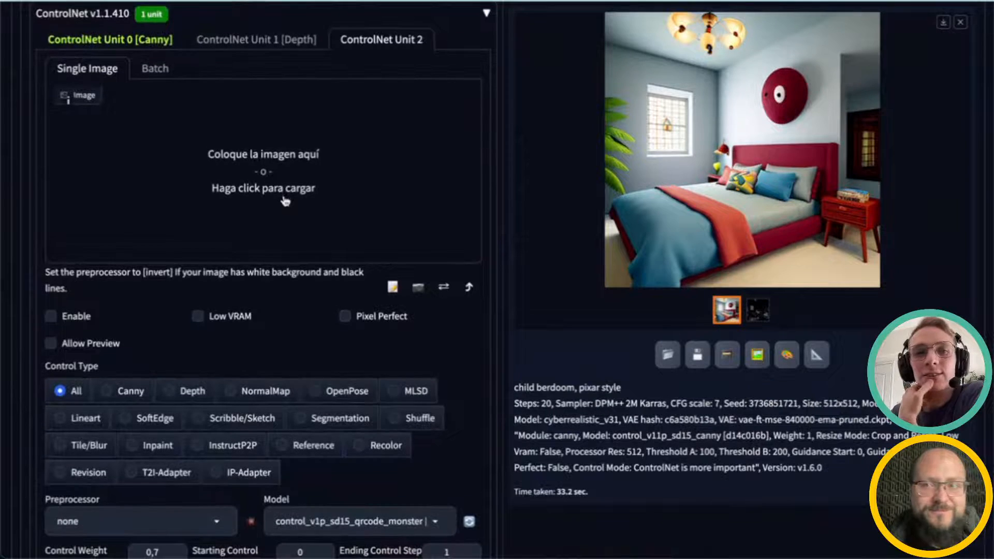
left_click(285, 201)
left_click(381, 196)
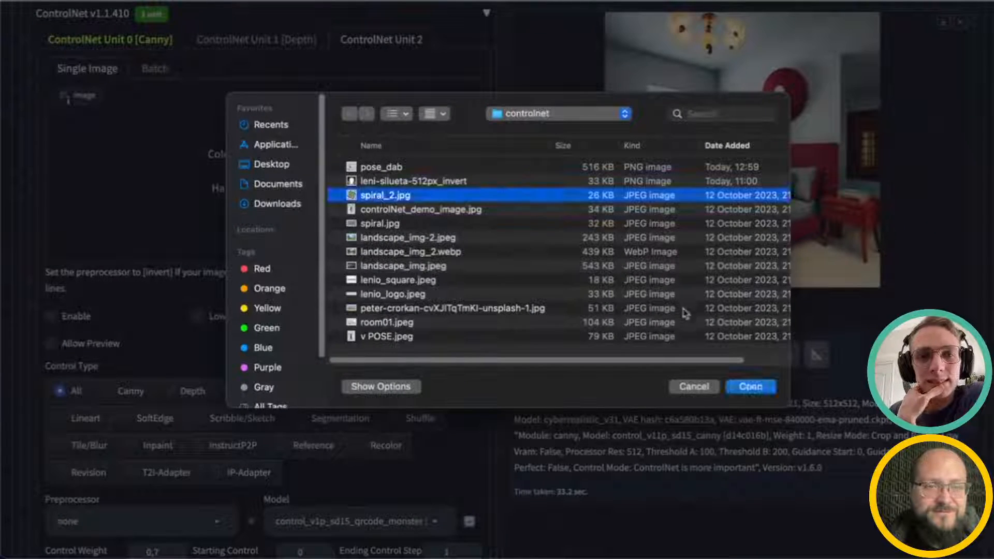
left_click(750, 387)
Step: Disable ControlNet Unit 0 [Canny] so only the Unit 2 spiral stays active
scroll(293, 438, "down", 1)
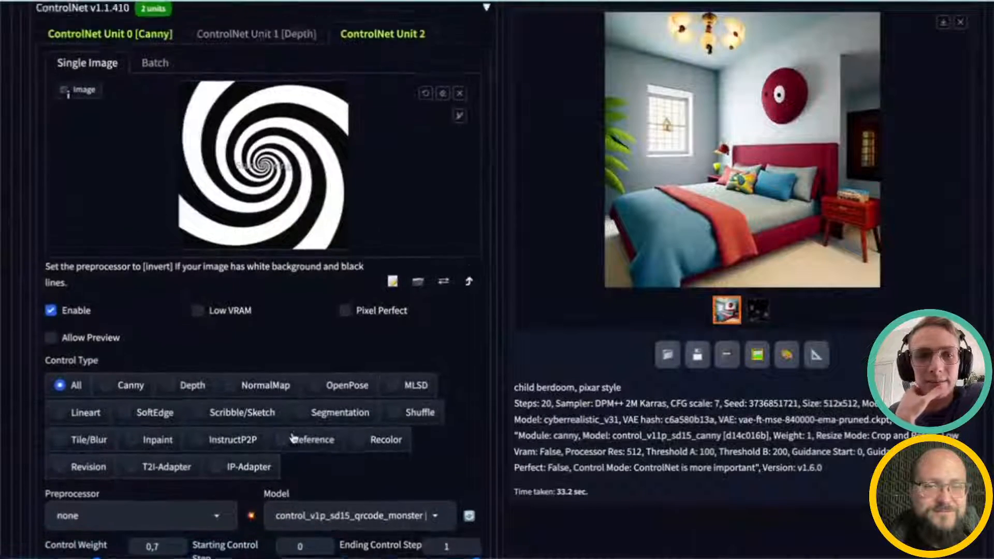
scroll(295, 436, "up", 10)
scroll(296, 422, "down", 7)
scroll(288, 398, "down", 1)
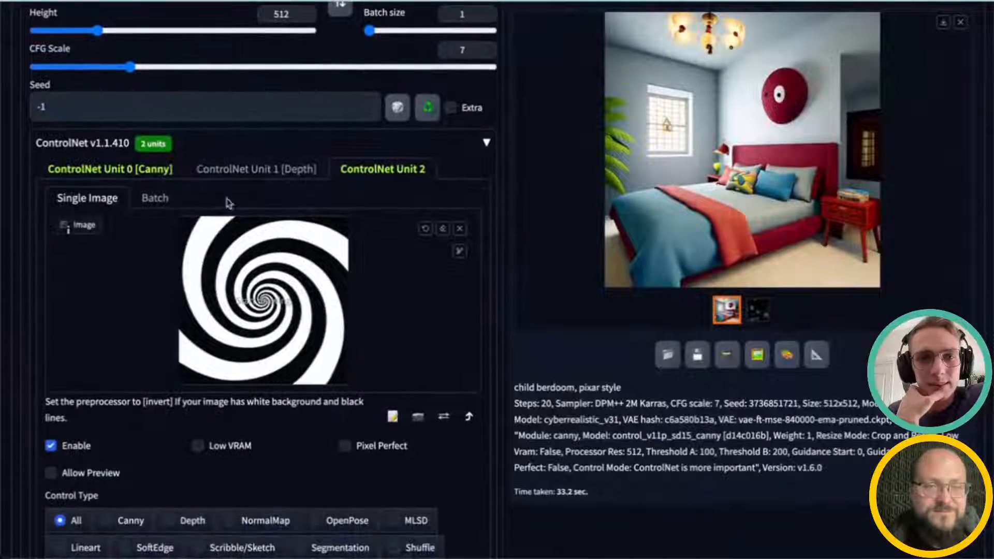
left_click(163, 173)
left_click(51, 446)
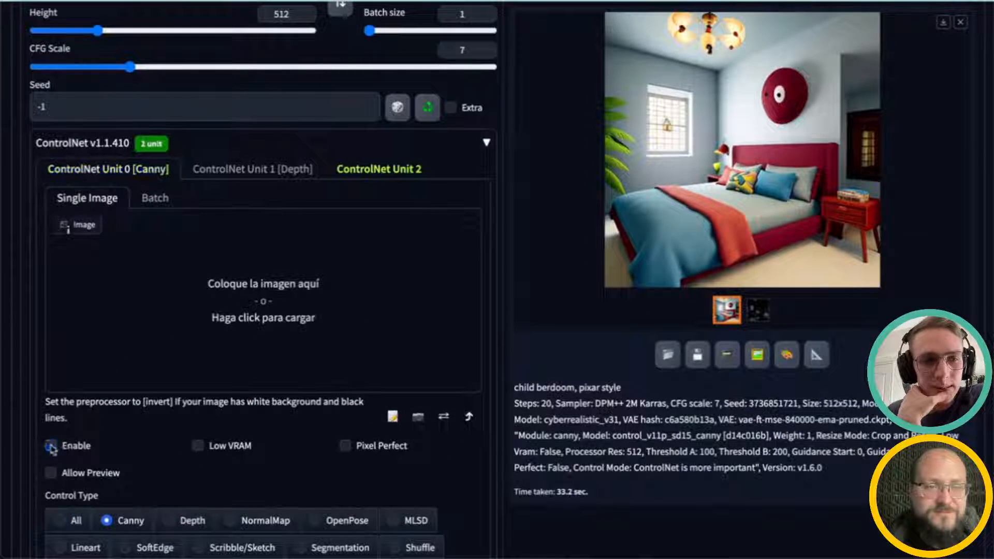
left_click(366, 168)
Step: Close the enlarged output preview and select the control_v1p_sd15_qrcode_monster model for Unit 2
scroll(279, 357, "down", 1)
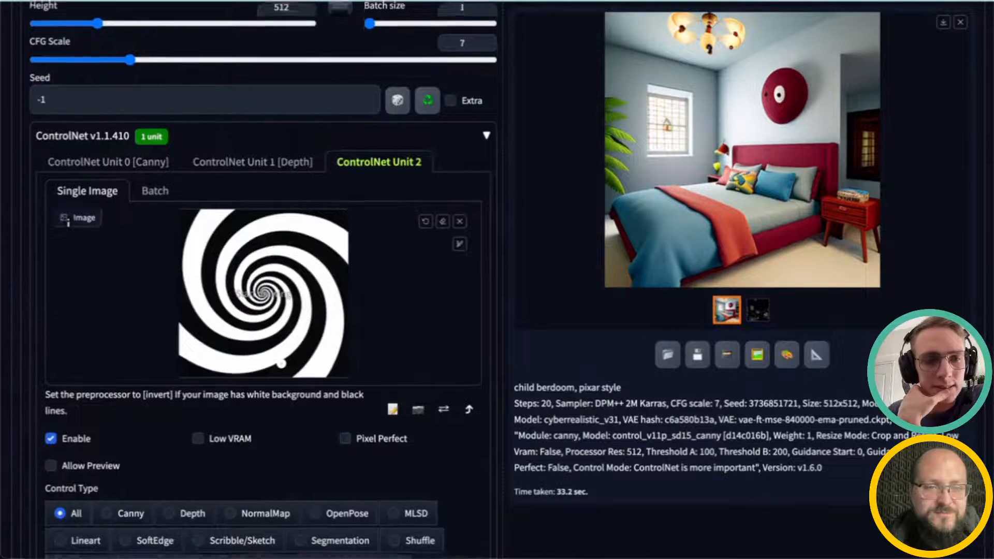
scroll(283, 363, "down", 1)
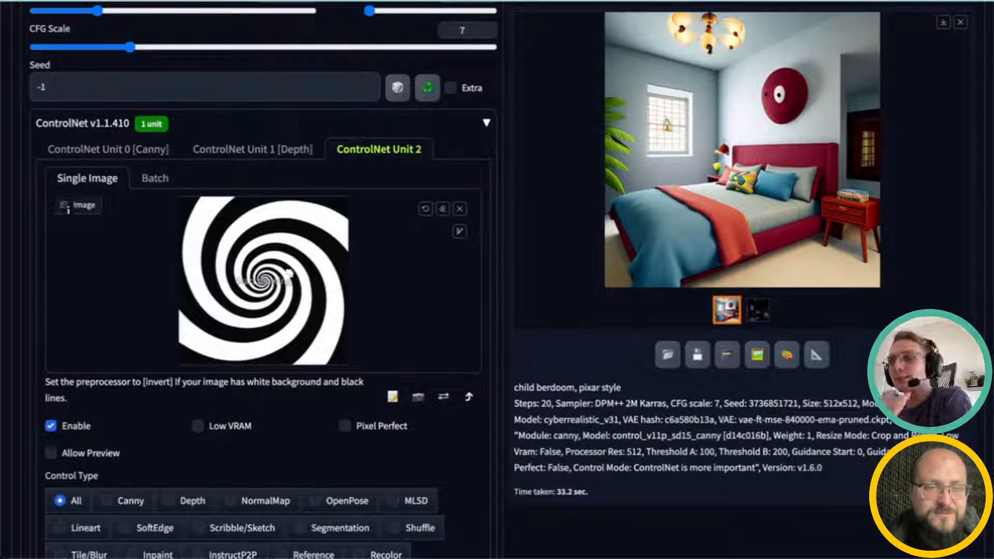
scroll(310, 311, "up", 2)
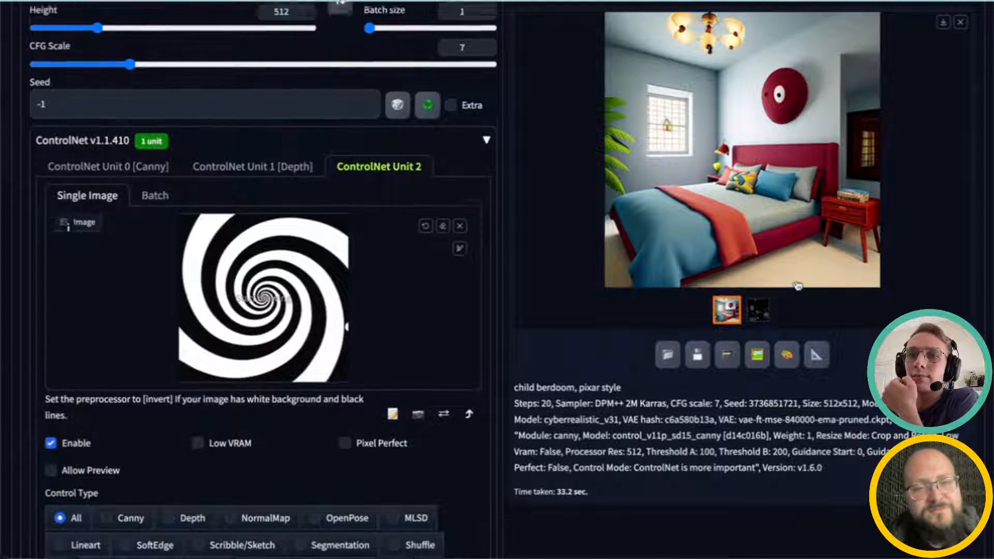
left_click(960, 23)
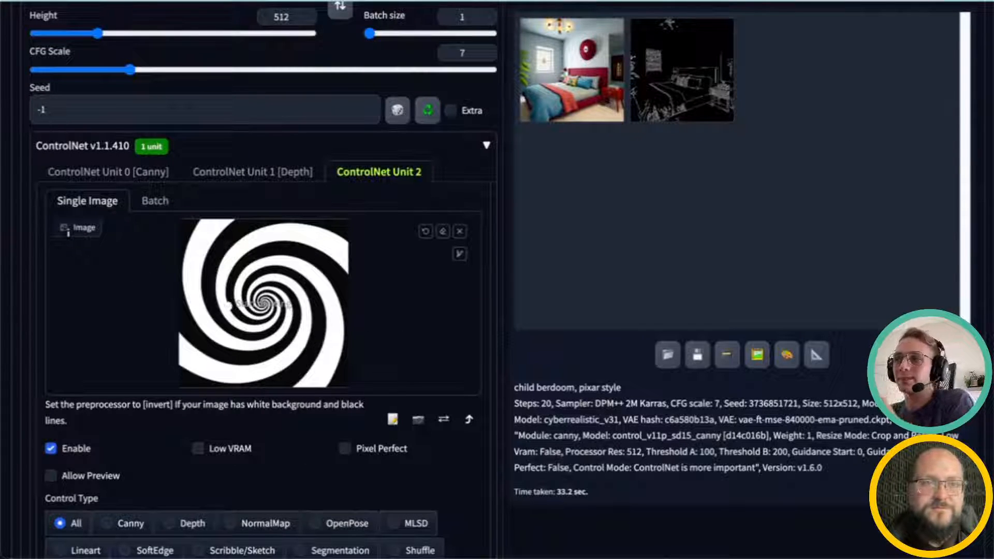
scroll(291, 346, "down", 3)
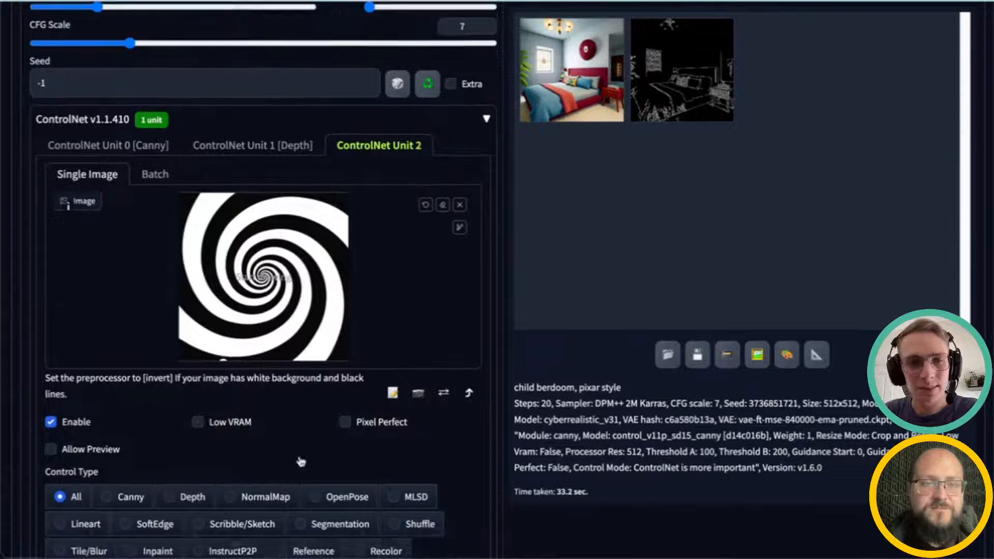
scroll(291, 346, "down", 3)
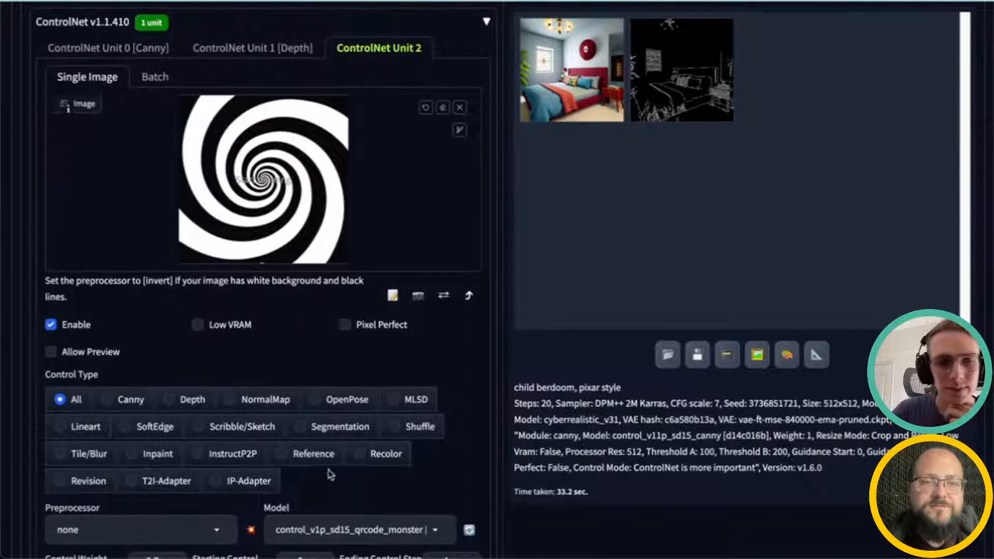
left_click(324, 460)
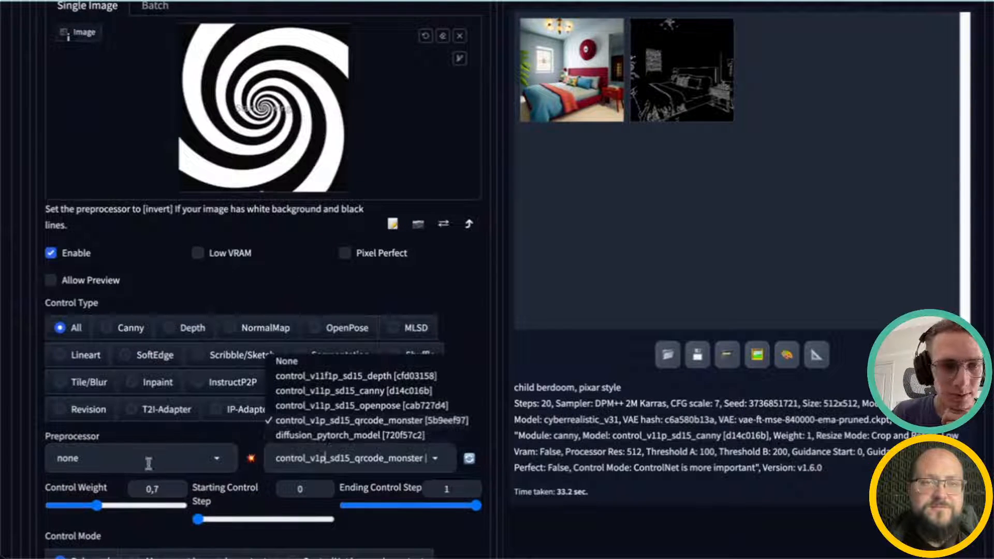
left_click(65, 336)
left_click(380, 455)
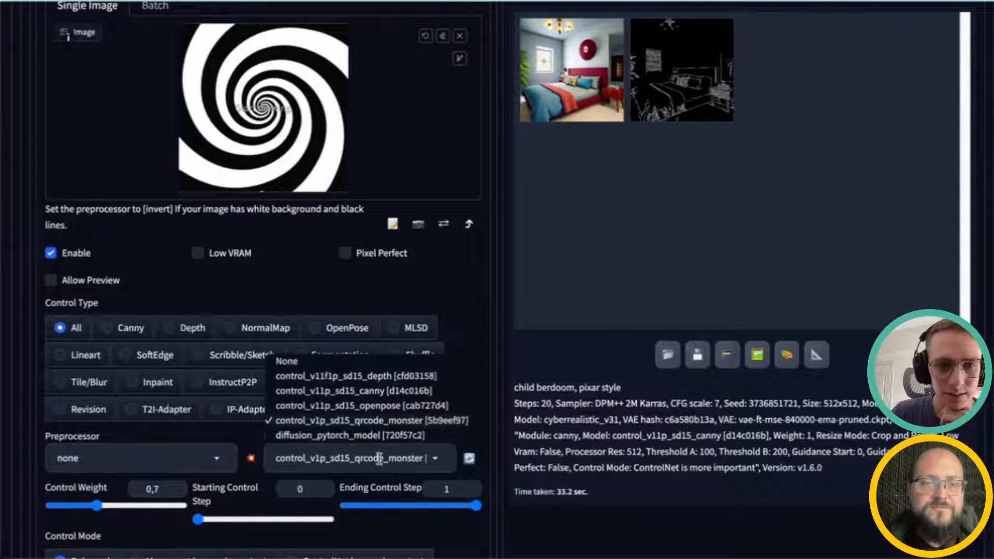
left_click(373, 427)
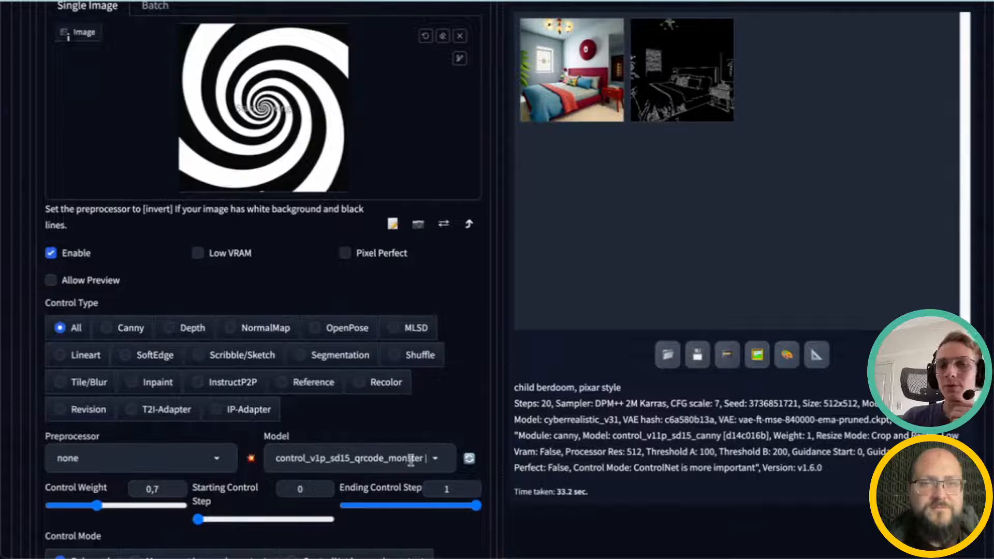
Step: Replace the prompt with "medieval village, digital art, octane render"
scroll(422, 450, "up", 1)
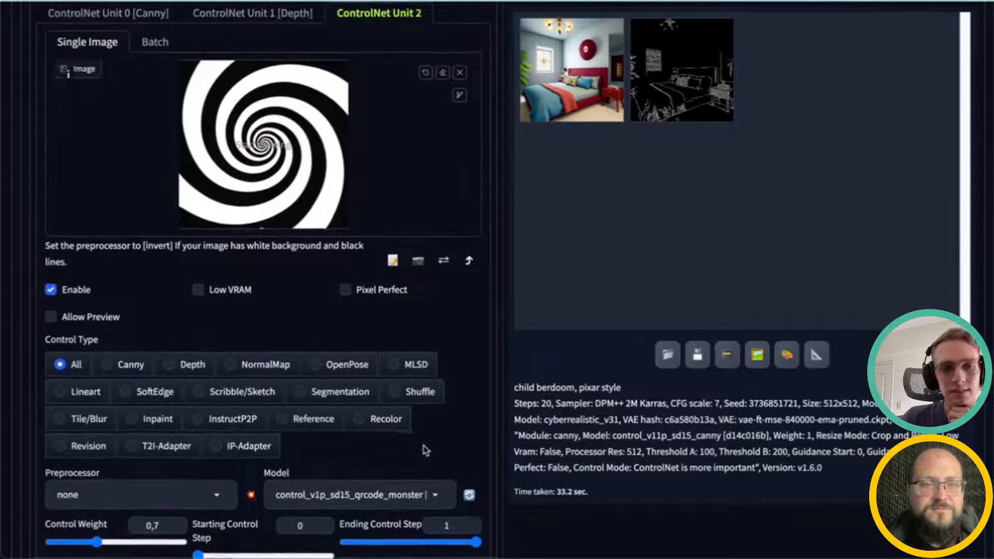
scroll(426, 456, "up", 4)
scroll(428, 461, "down", 6)
scroll(422, 456, "up", 1)
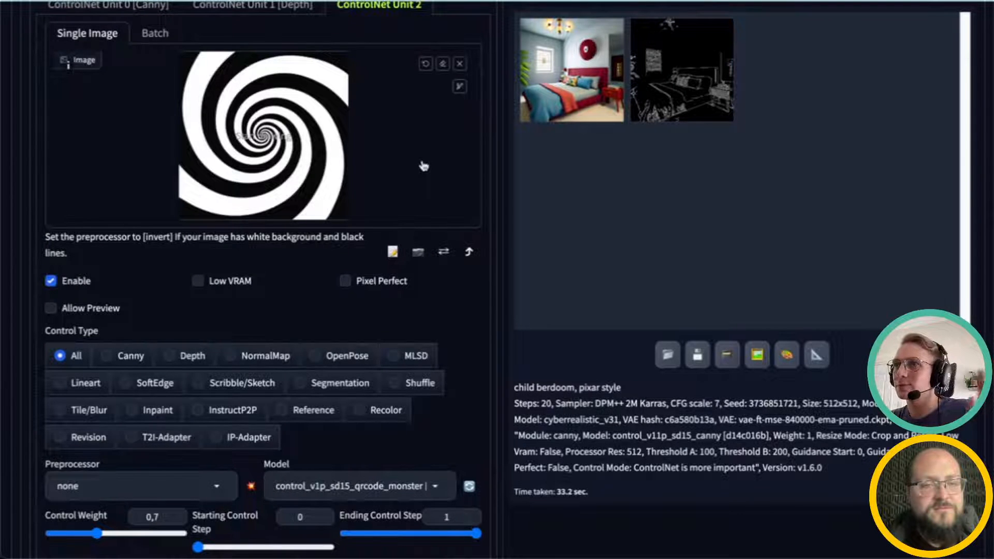
scroll(569, 331, "up", 10)
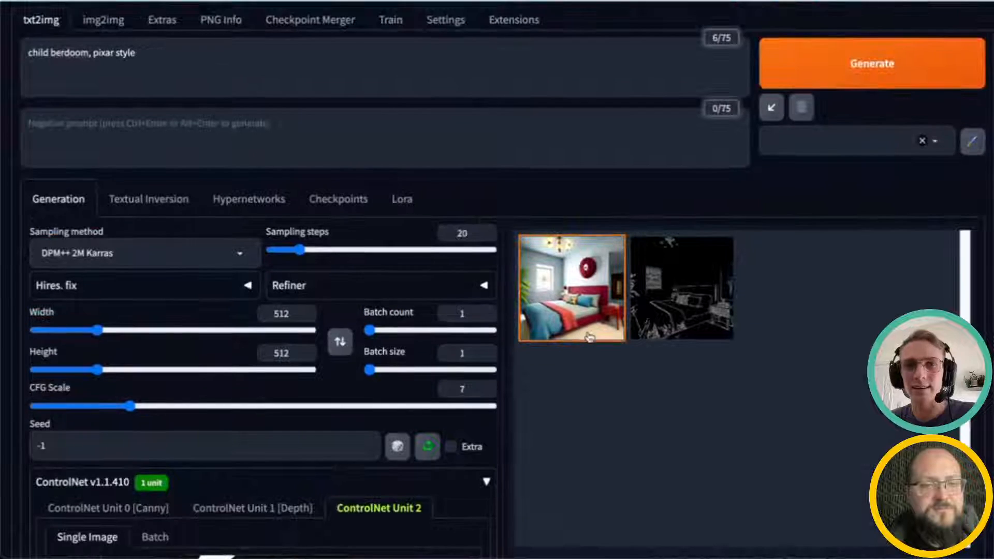
scroll(589, 336, "up", 1)
left_click(414, 130)
key("ctrl+a")
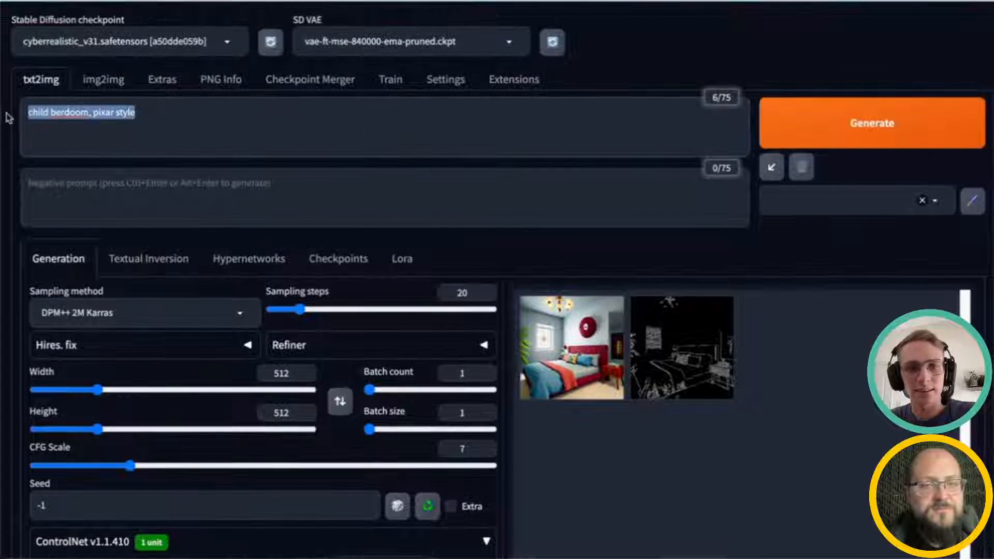
key("BackSpace")
type("medieva")
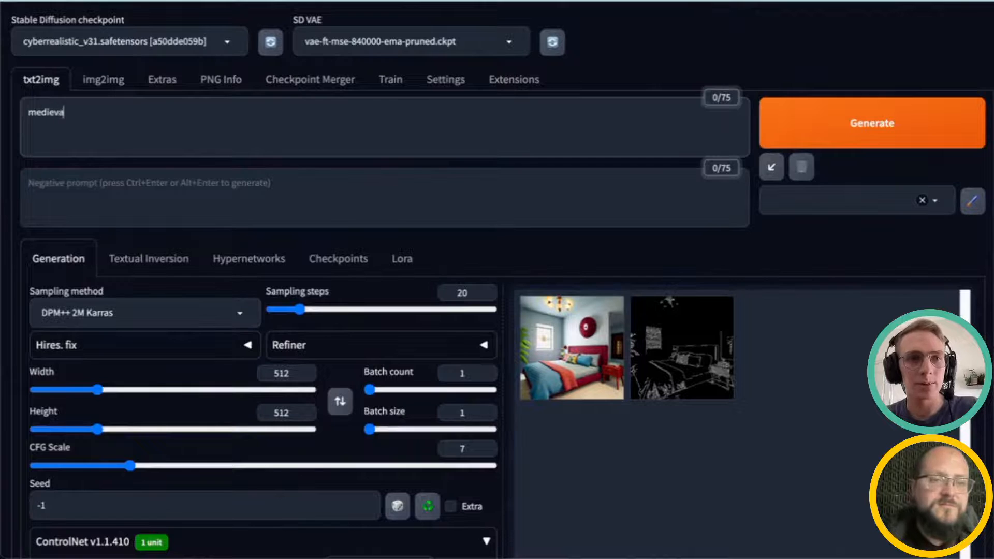
type("l v")
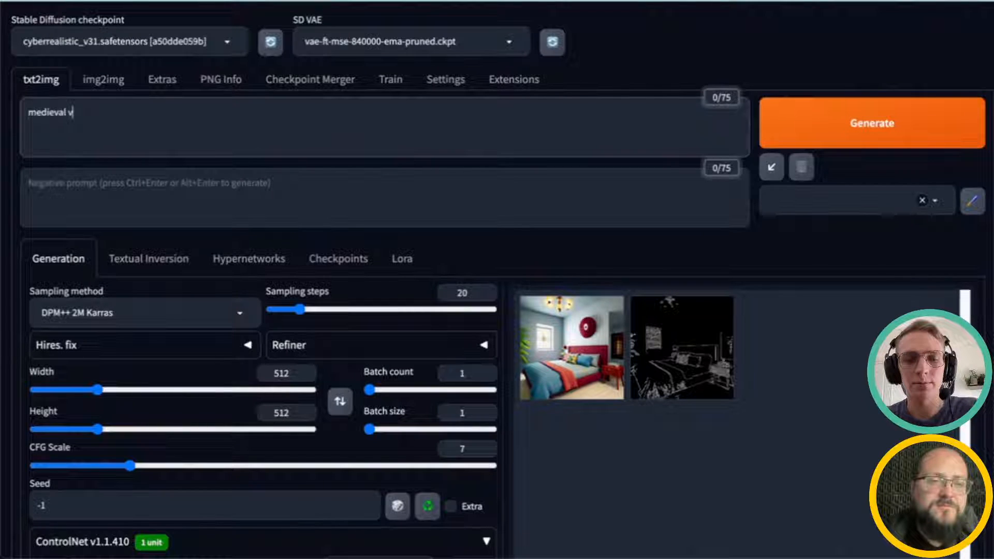
type("illage, digital art, octane render")
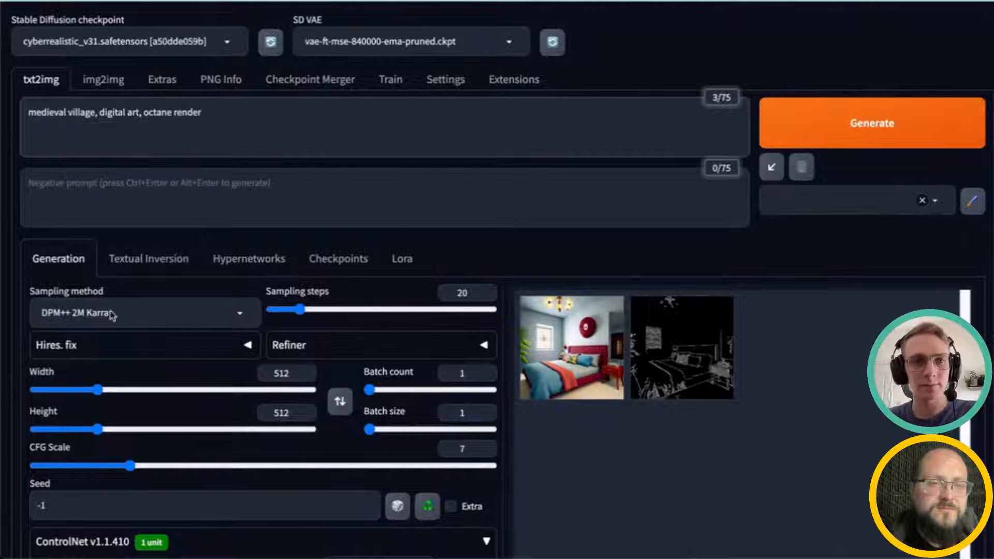
Step: Generate an image with the spiral QR Monster control
left_click(845, 114)
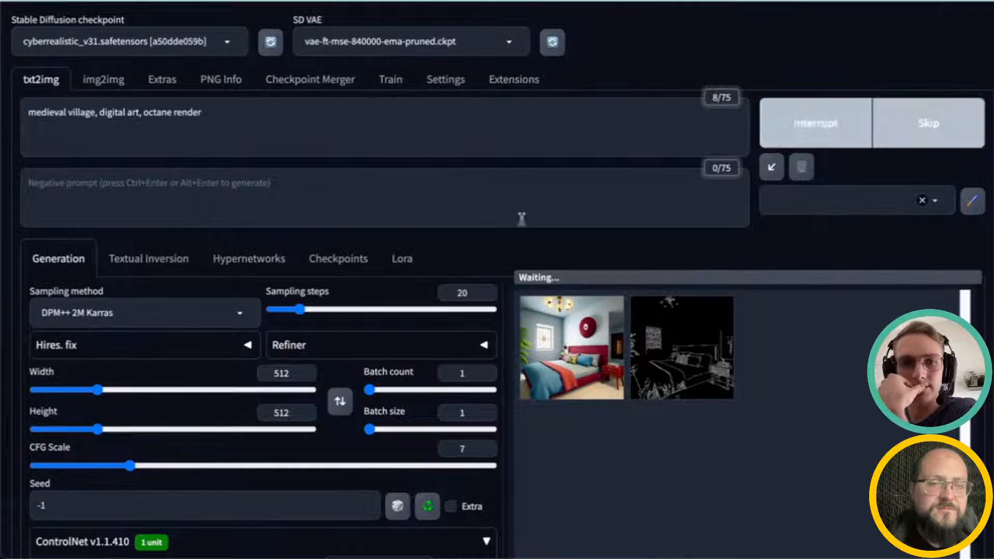
scroll(259, 274, "down", 1)
scroll(274, 296, "down", 1)
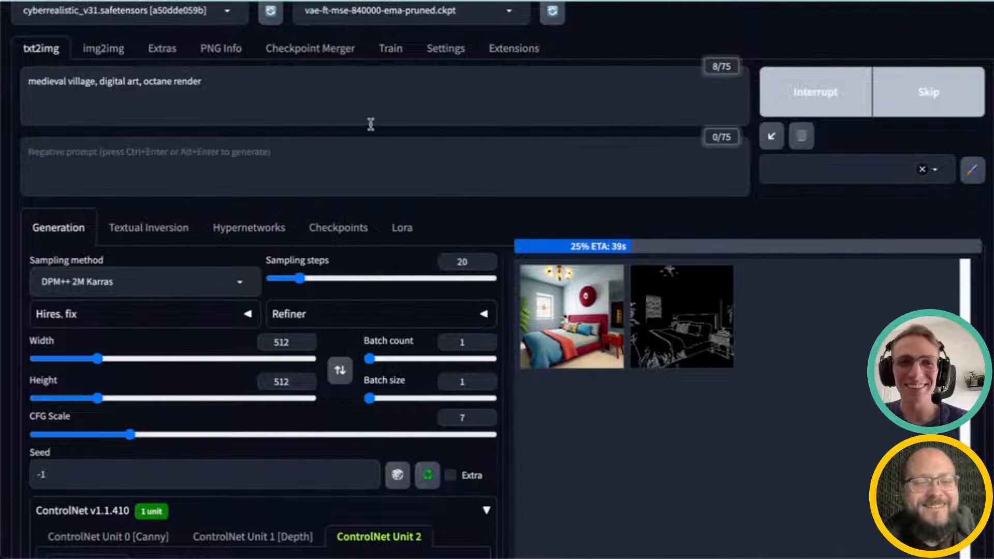
left_click(348, 163)
scroll(482, 368, "down", 1)
scroll(484, 369, "down", 2)
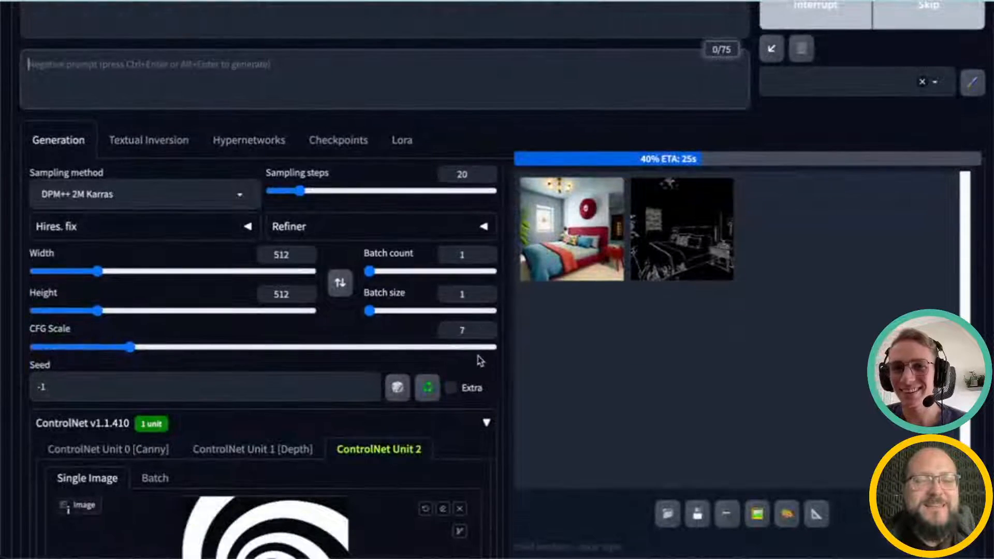
scroll(470, 355, "up", 1)
scroll(469, 354, "up", 1)
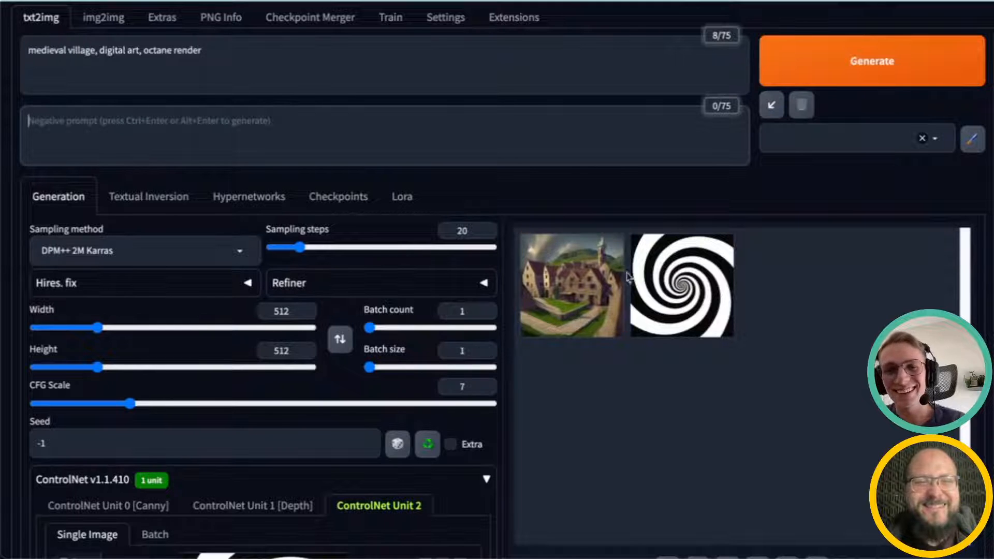
Step: View the generated village and the spiral map full-size, then review the generation details
left_click(687, 288)
left_click(688, 288)
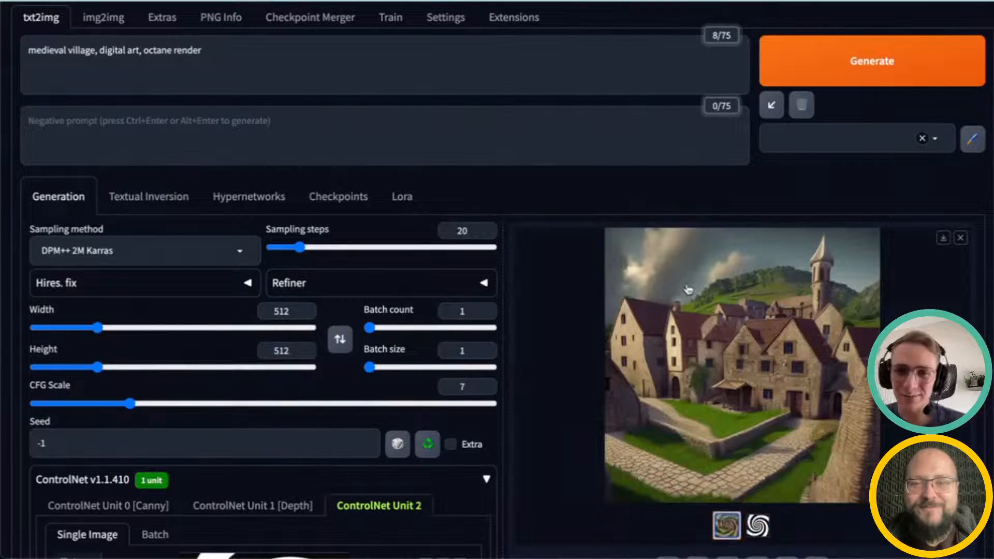
scroll(279, 393, "down", 1)
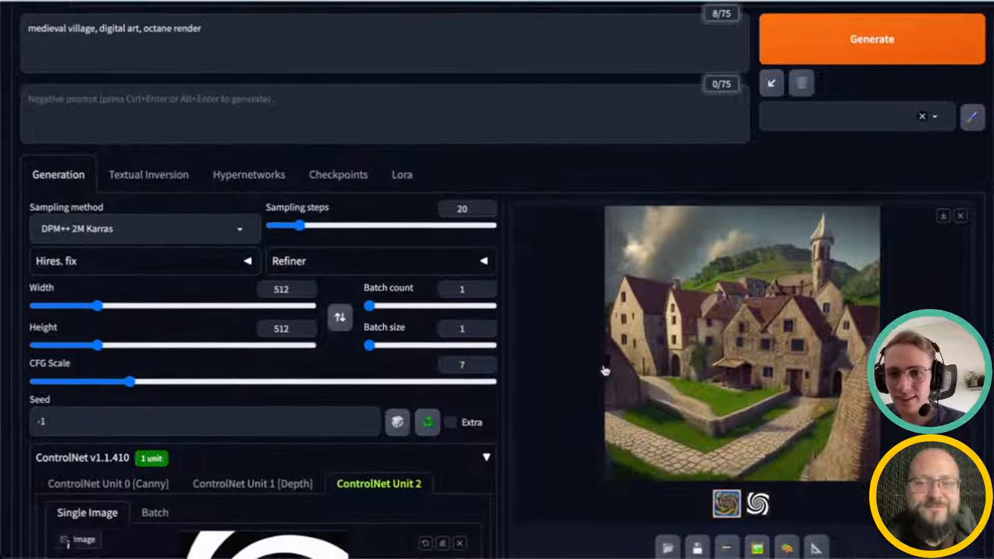
left_click(783, 357)
left_click(988, 265)
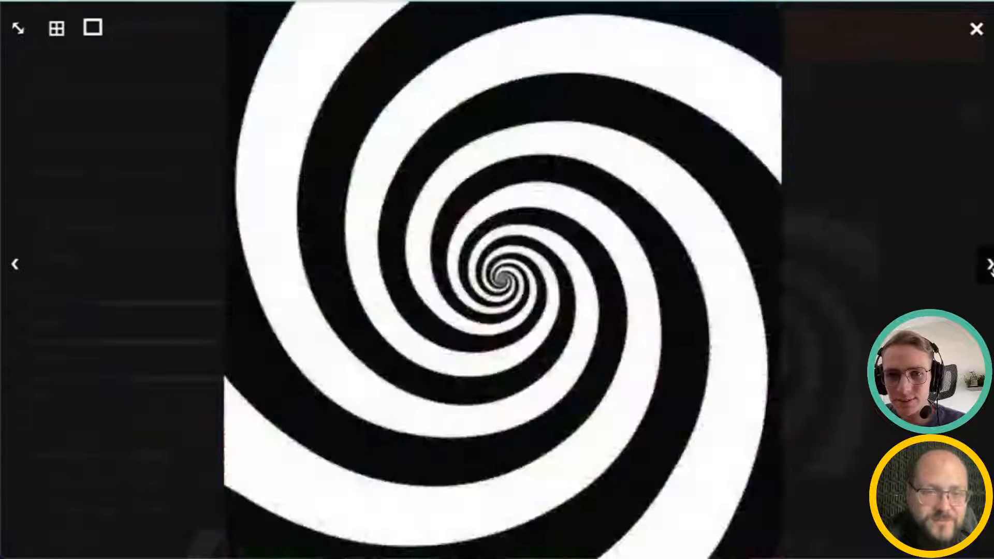
left_click(16, 265)
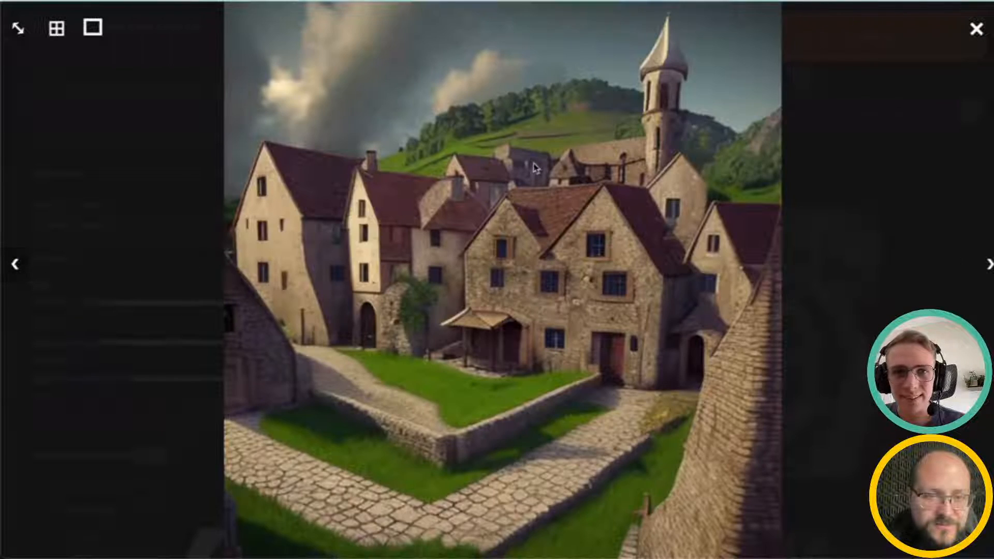
left_click(976, 29)
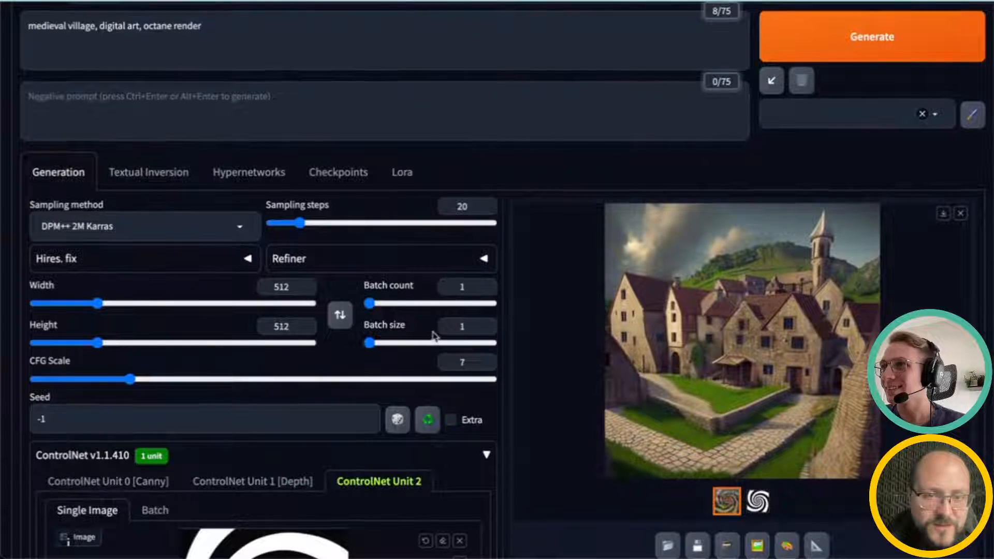
scroll(435, 336, "down", 1)
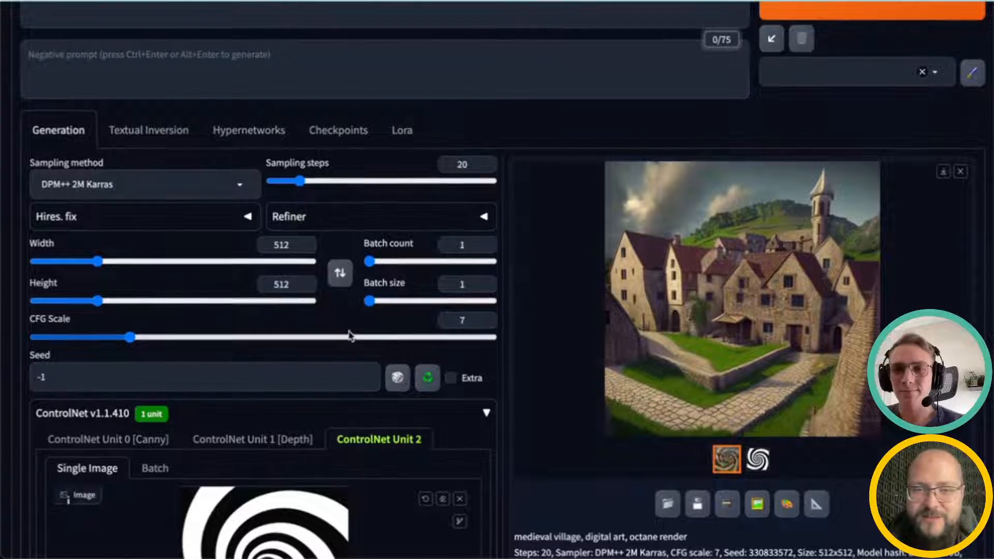
scroll(363, 333, "down", 1)
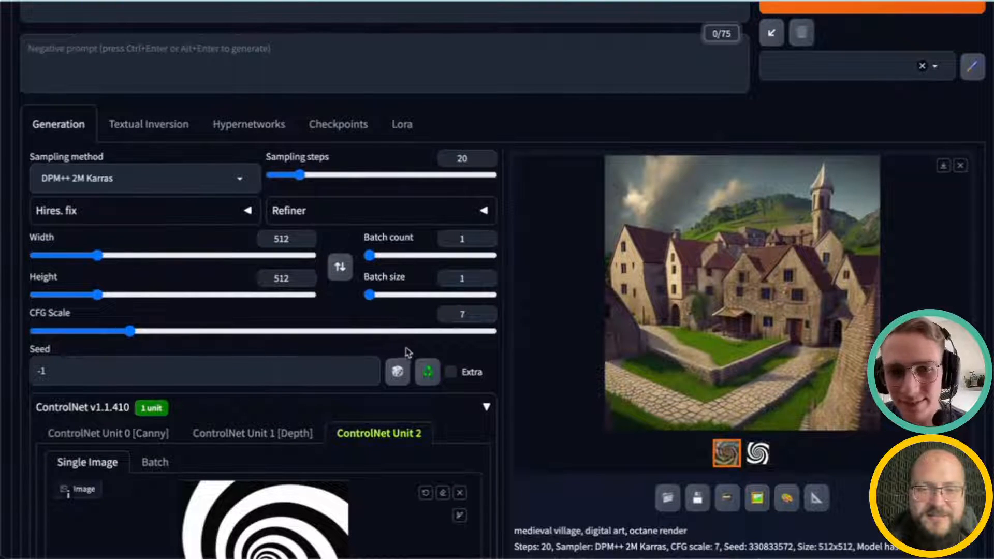
scroll(371, 445, "down", 4)
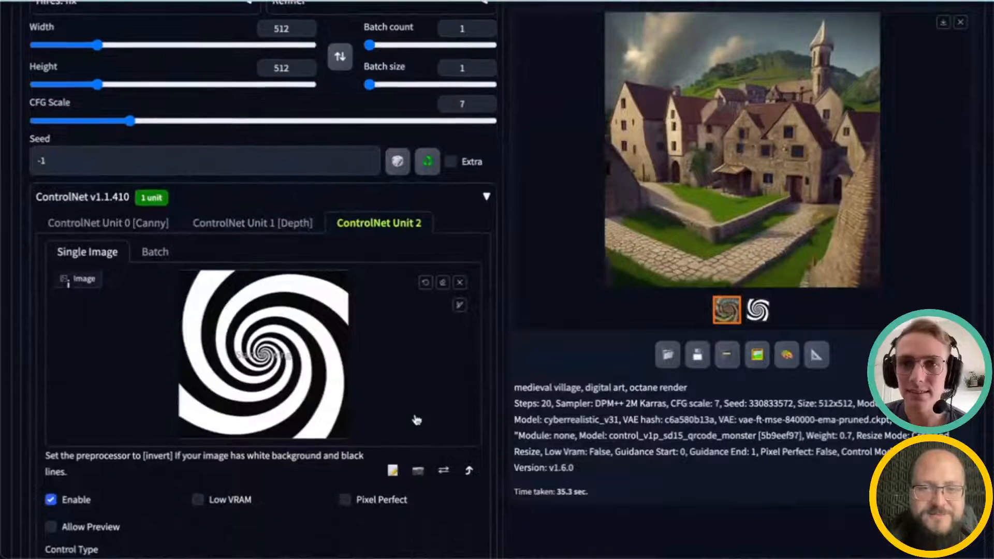
Step: Generate another medieval village image with the spiral QR Monster control unchanged
scroll(357, 428, "down", 7)
left_click_drag(107, 382, 116, 386)
scroll(533, 441, "up", 10)
scroll(533, 441, "up", 4)
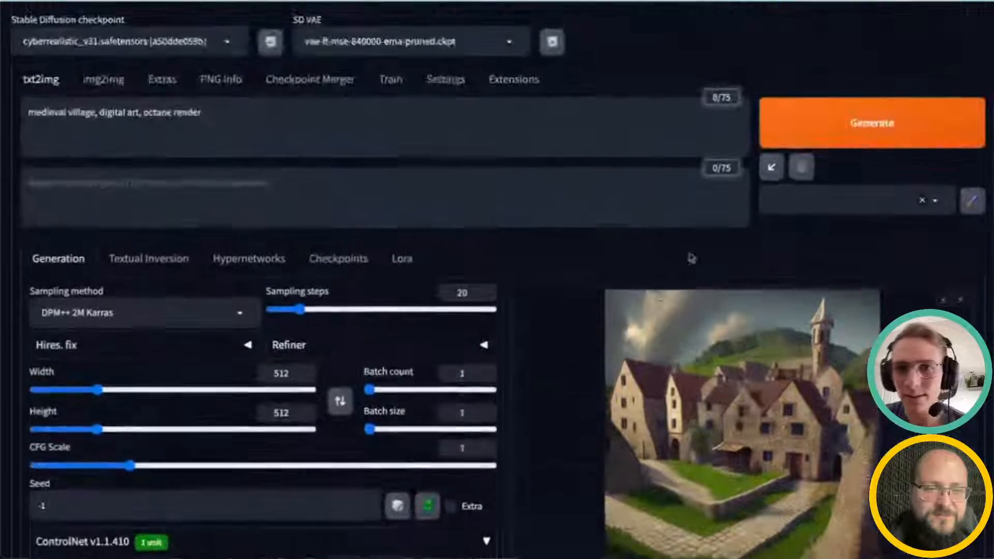
left_click(821, 137)
scroll(209, 460, "down", 2)
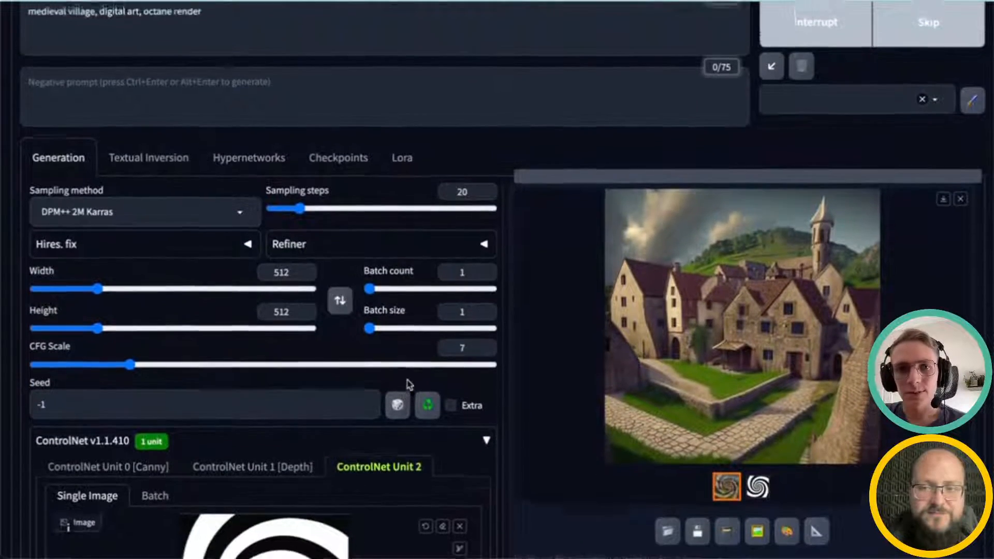
Step: Examine the new village result alongside the prompt and the Unit 2 spiral settings
scroll(399, 399, "up", 1)
triple_click(285, 29)
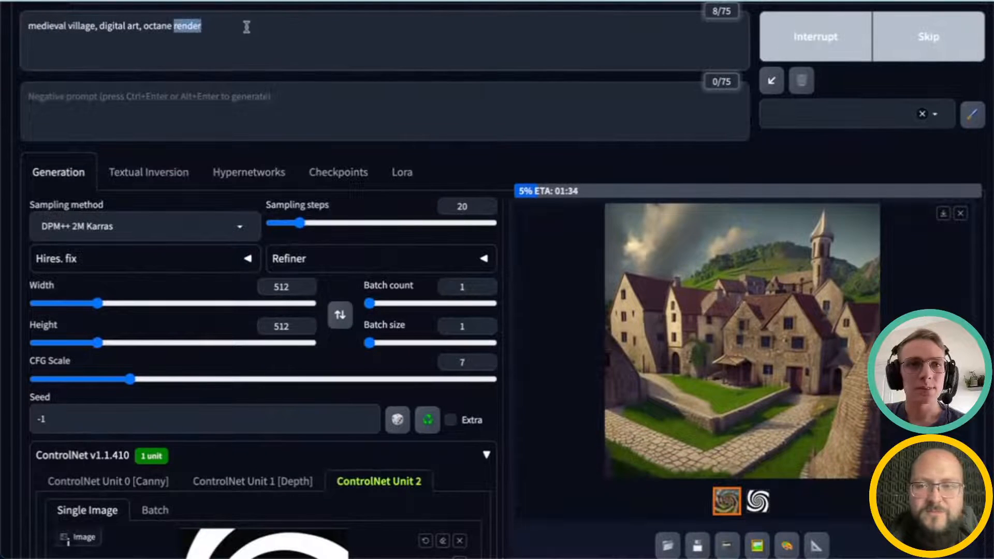
left_click(291, 35)
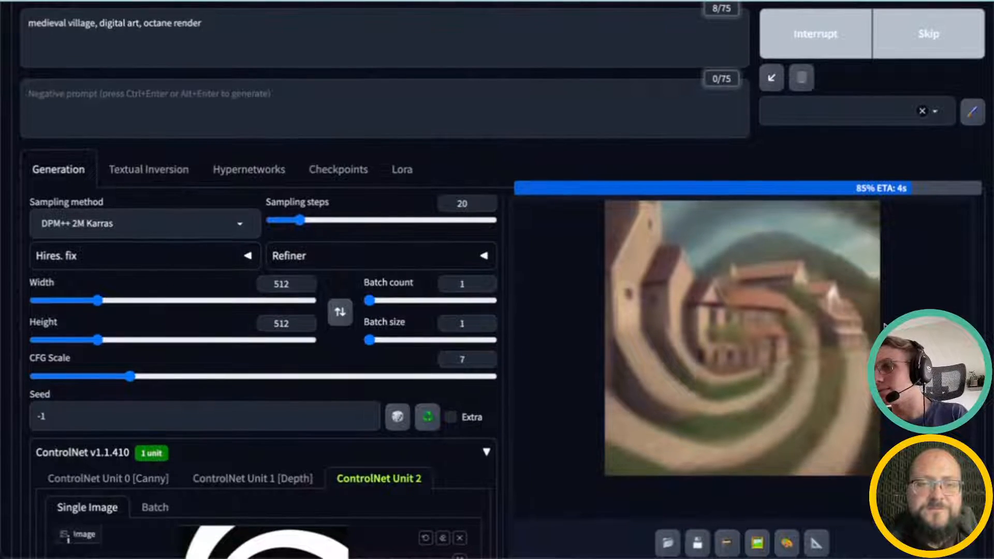
scroll(885, 327, "up", 2)
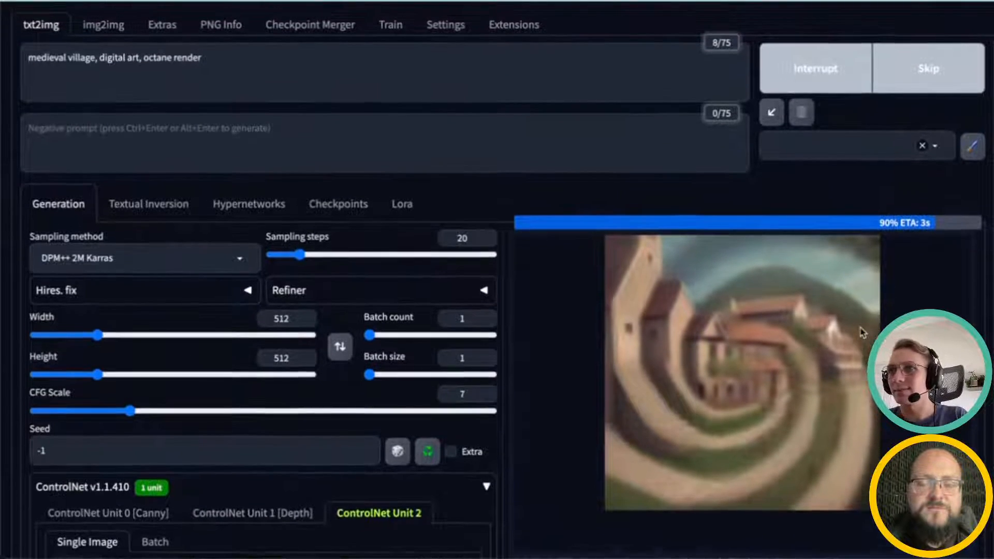
scroll(848, 332, "down", 1)
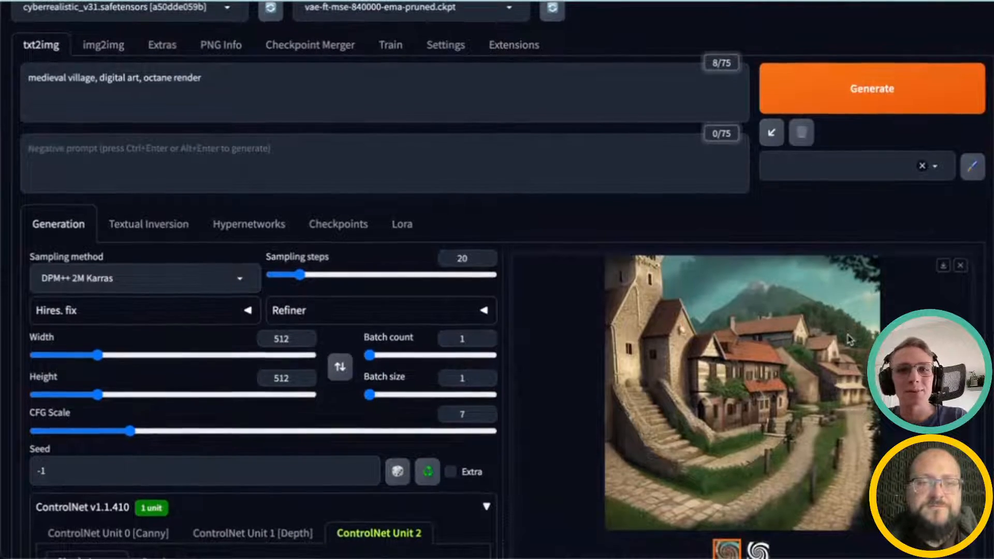
scroll(848, 339, "down", 1)
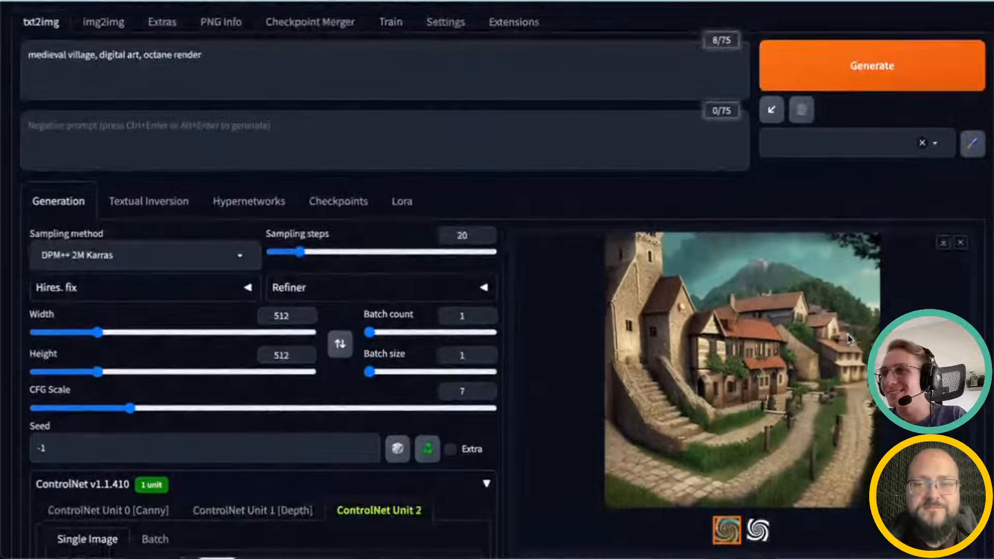
scroll(848, 339, "up", 2)
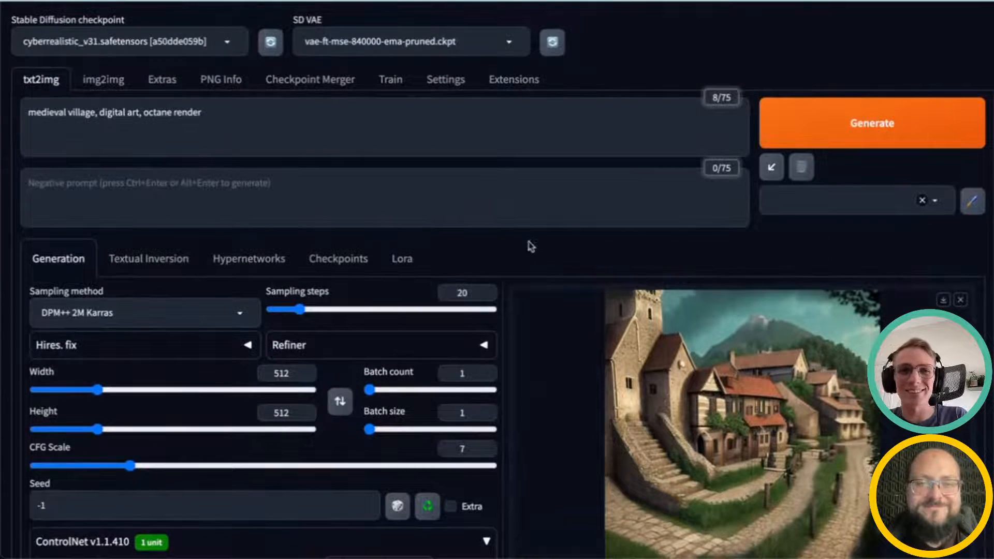
scroll(512, 217, "down", 4)
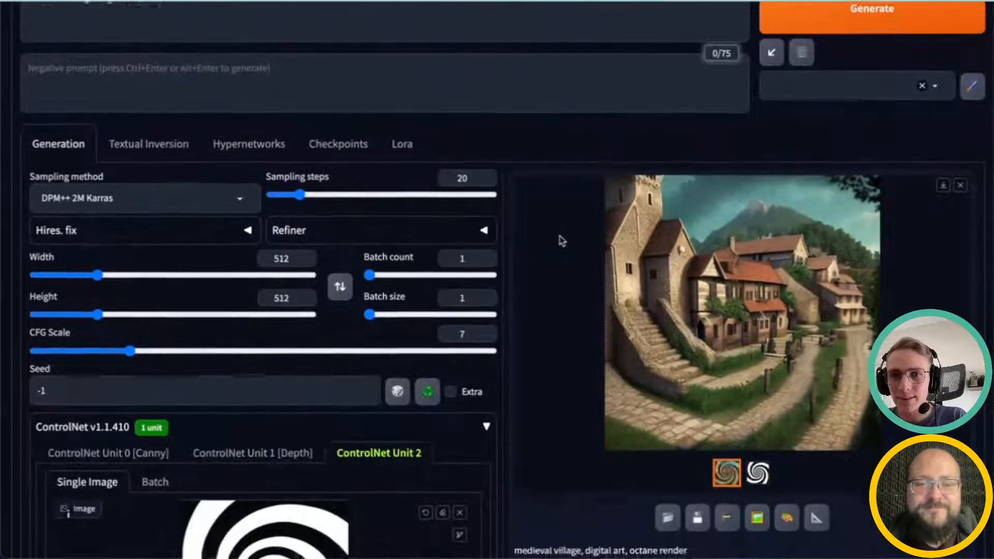
scroll(565, 240, "up", 4)
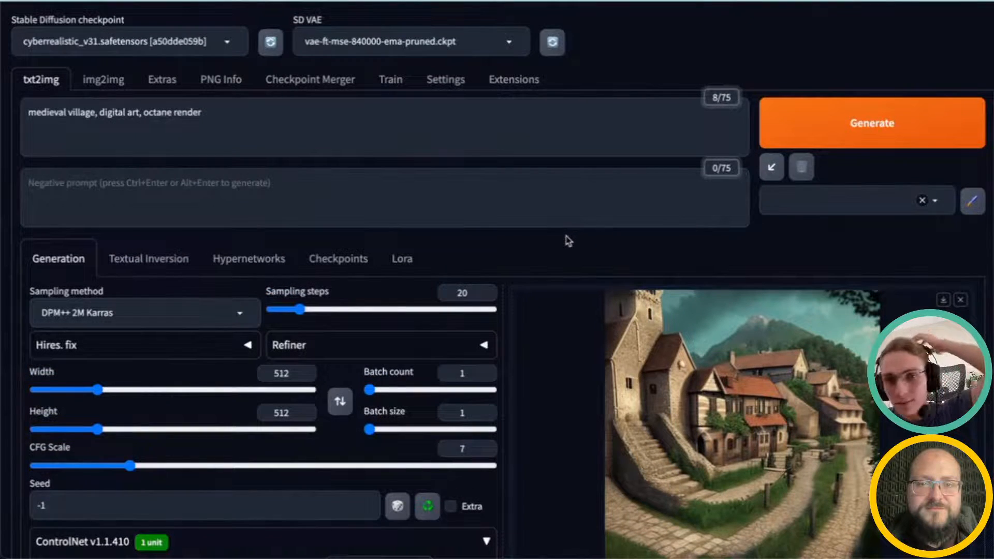
left_click(202, 113)
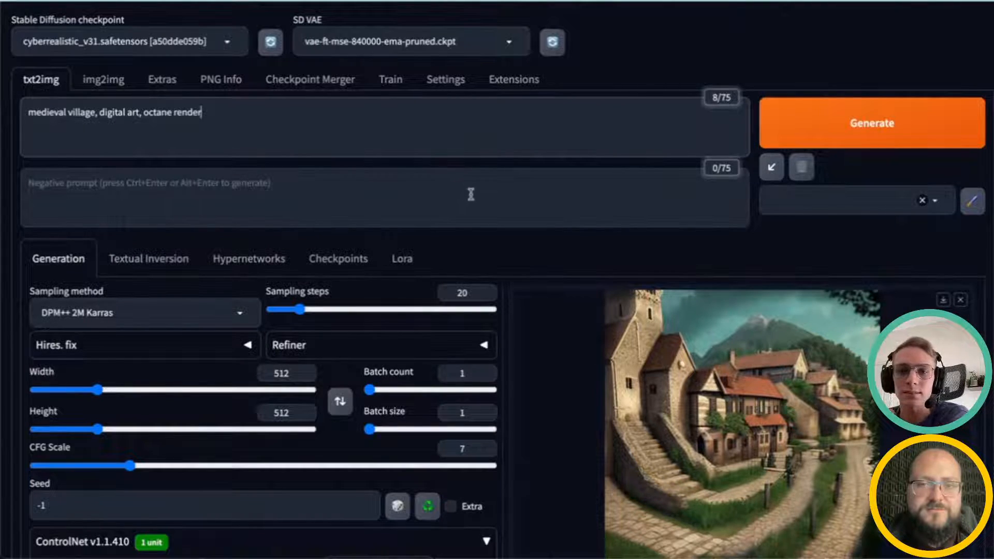
scroll(562, 318, "down", 7)
scroll(724, 322, "up", 3)
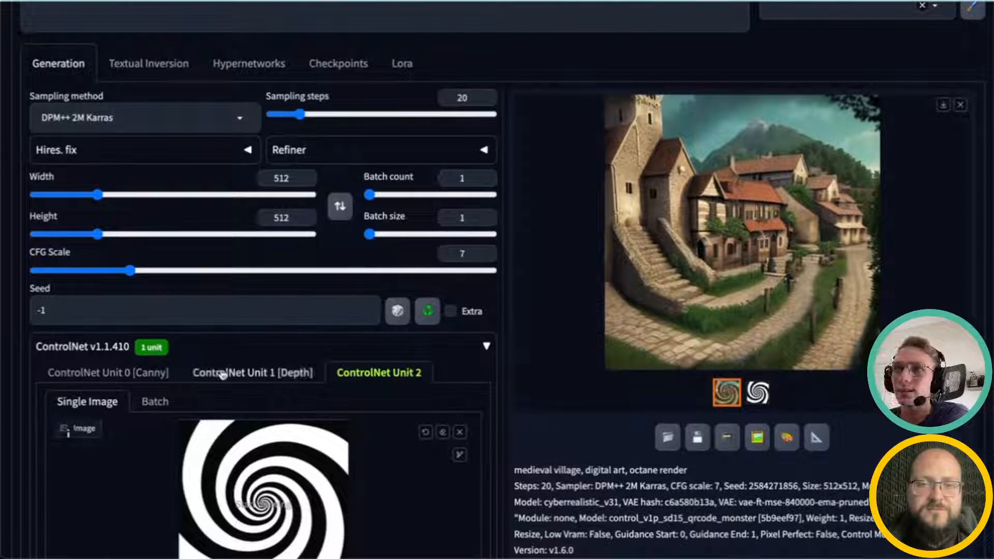
scroll(261, 377, "down", 7)
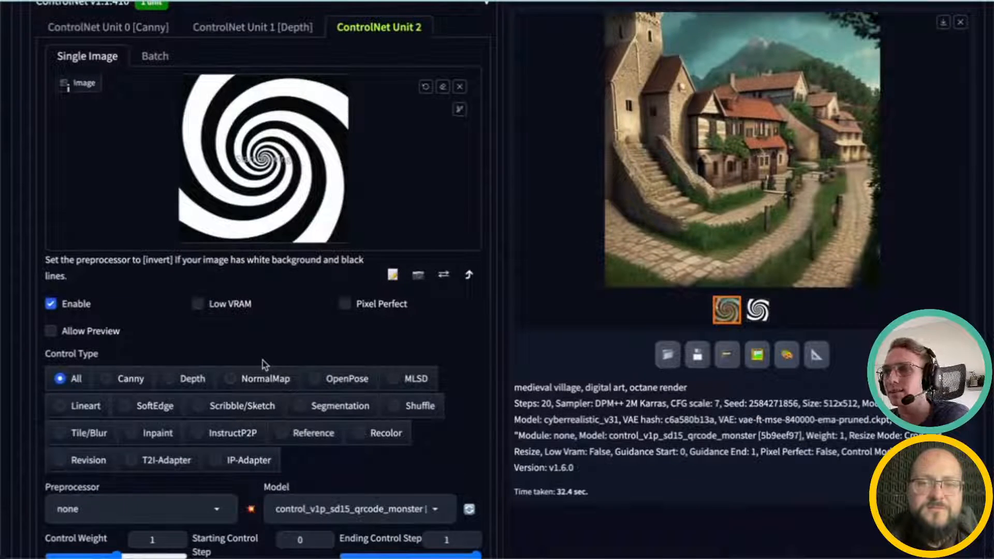
scroll(259, 370, "down", 1)
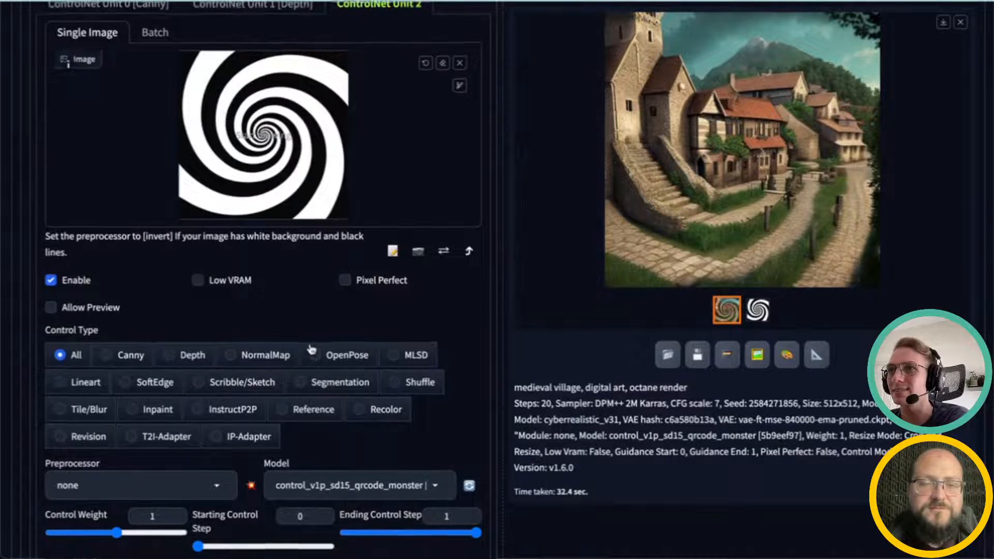
scroll(311, 350, "down", 1)
scroll(320, 331, "up", 5)
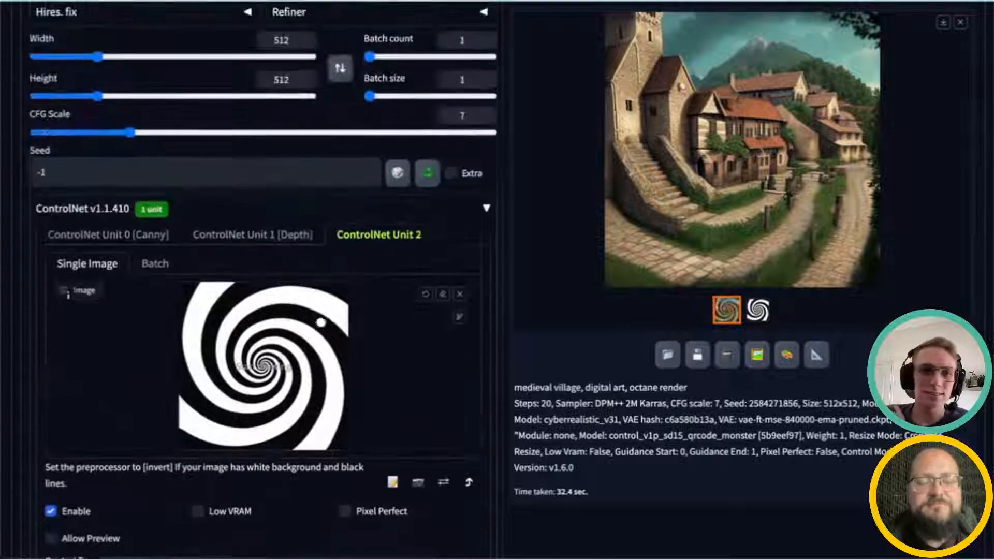
scroll(320, 313, "up", 5)
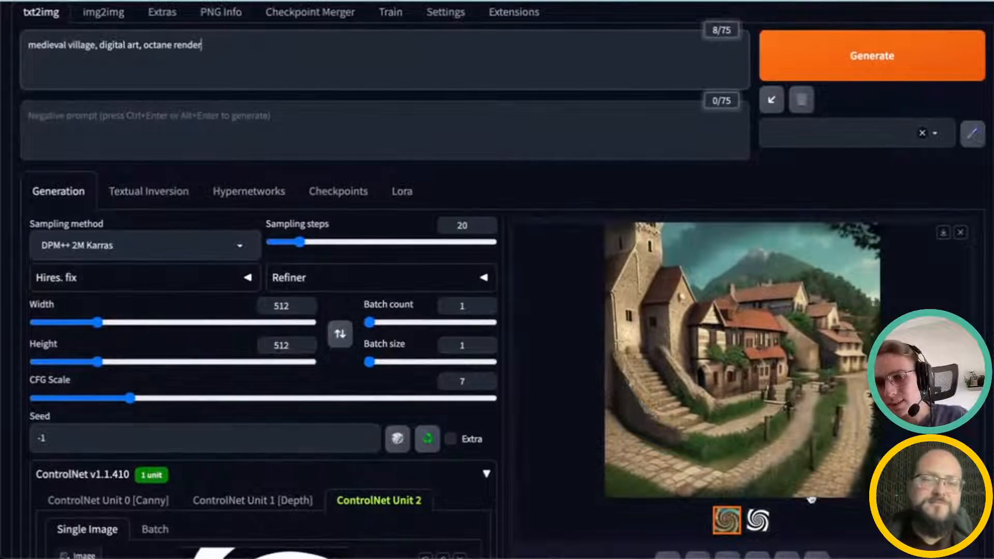
Step: View the new village image full-size several times, closing the preview each time
left_click(799, 433)
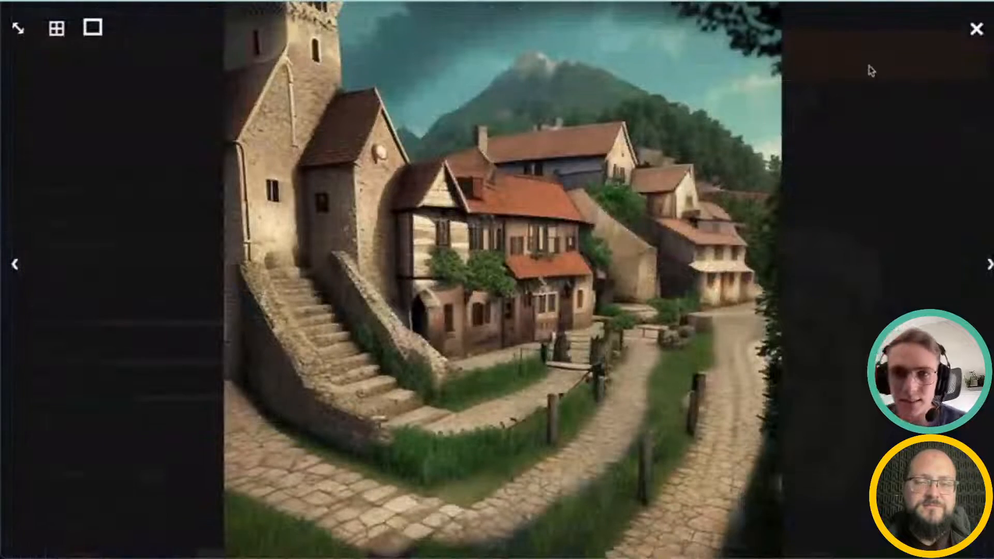
left_click(977, 29)
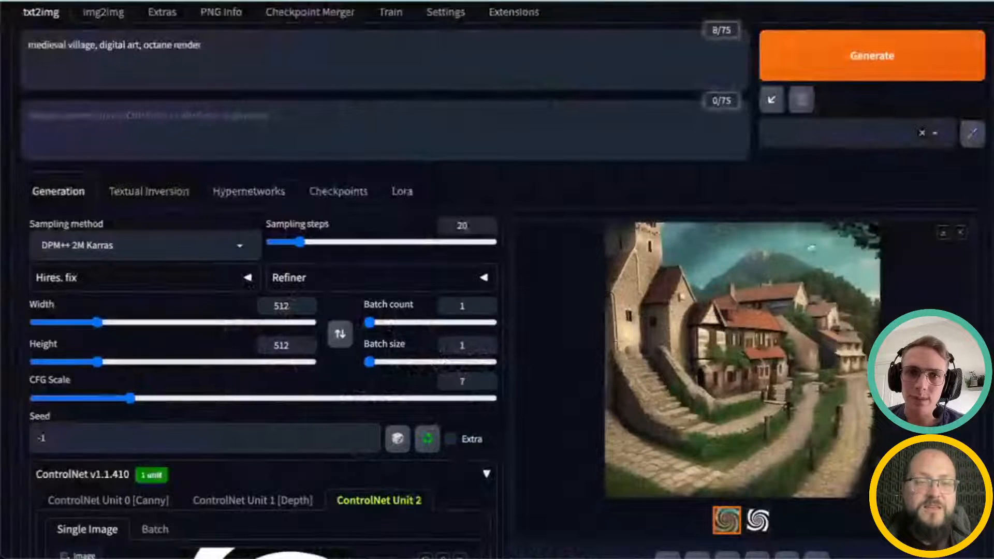
left_click(757, 357)
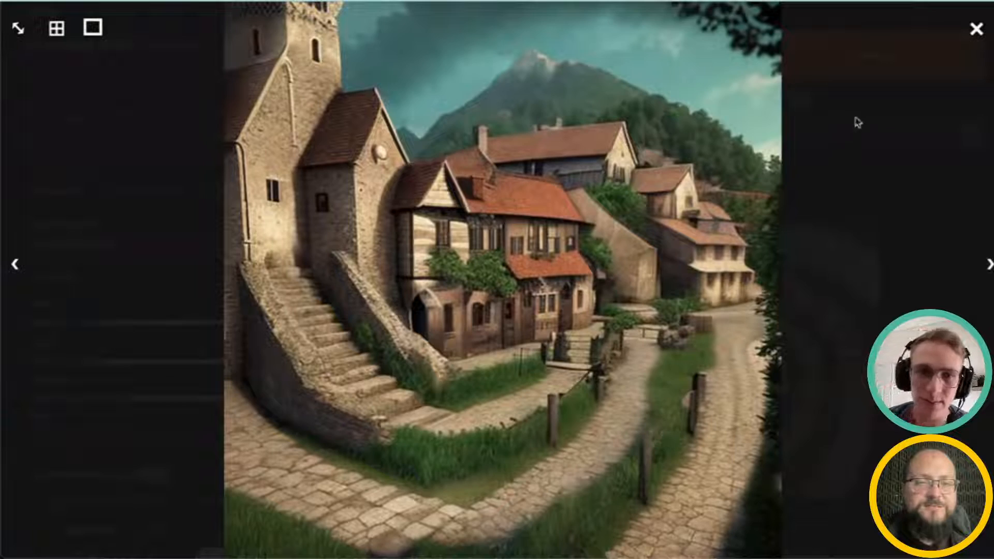
left_click(976, 29)
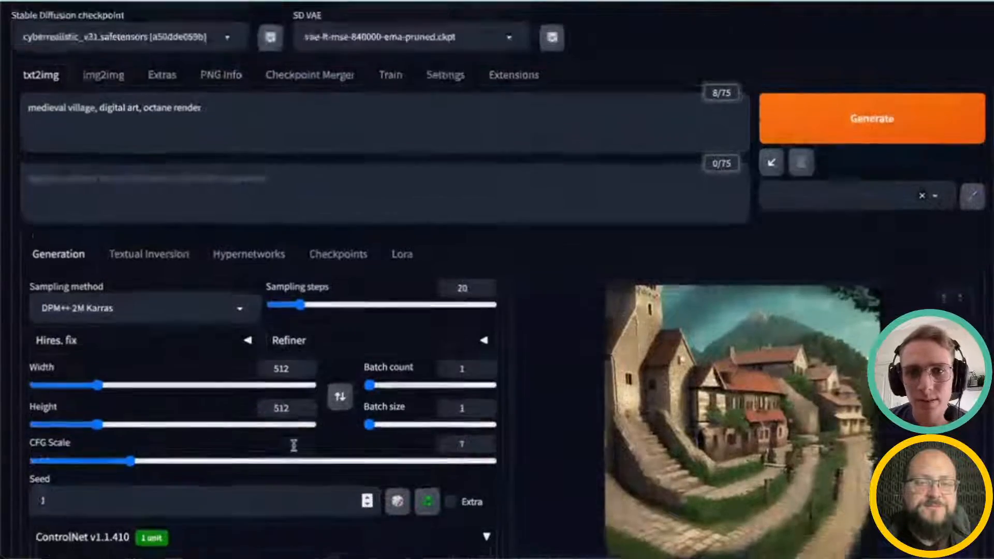
scroll(294, 445, "down", 6)
scroll(666, 268, "down", 2)
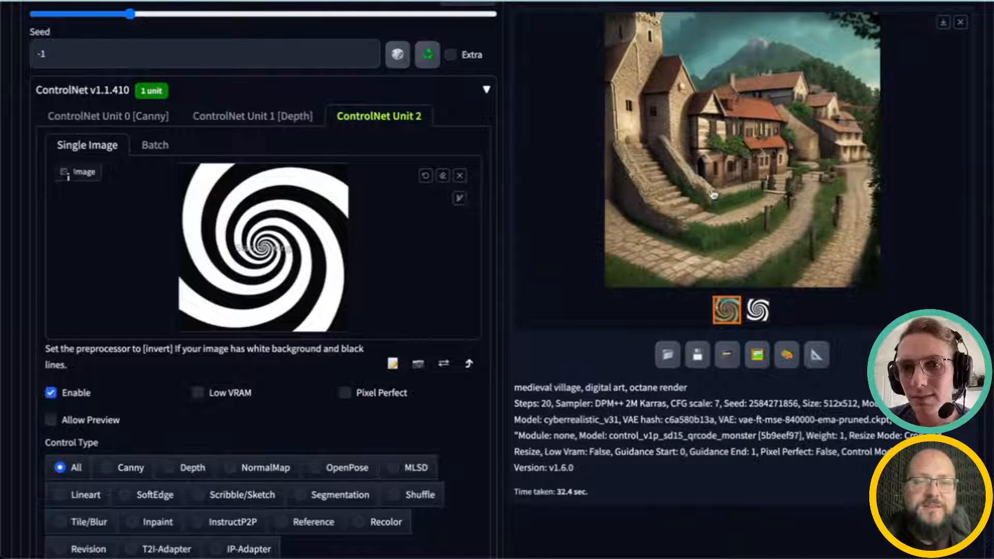
scroll(473, 331, "up", 2)
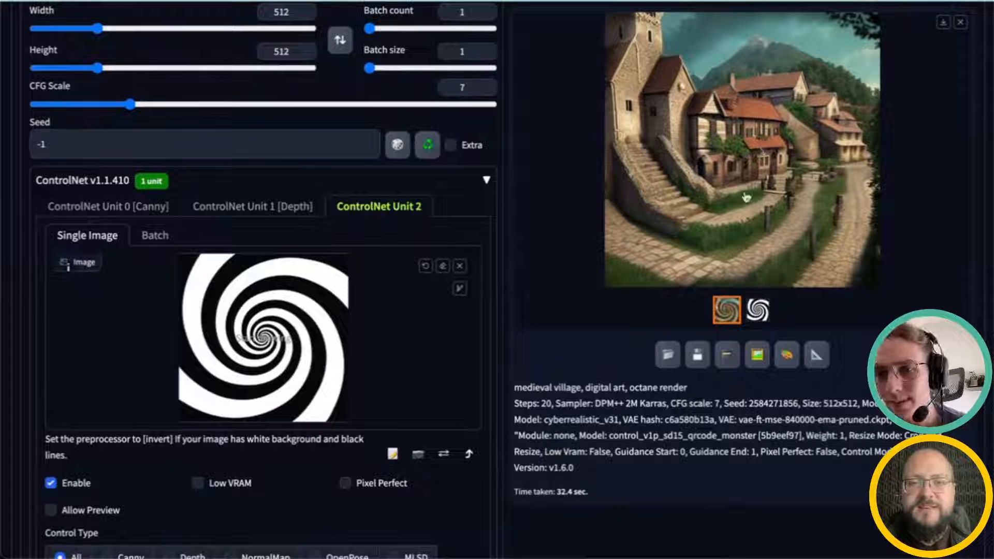
scroll(761, 194, "up", 1)
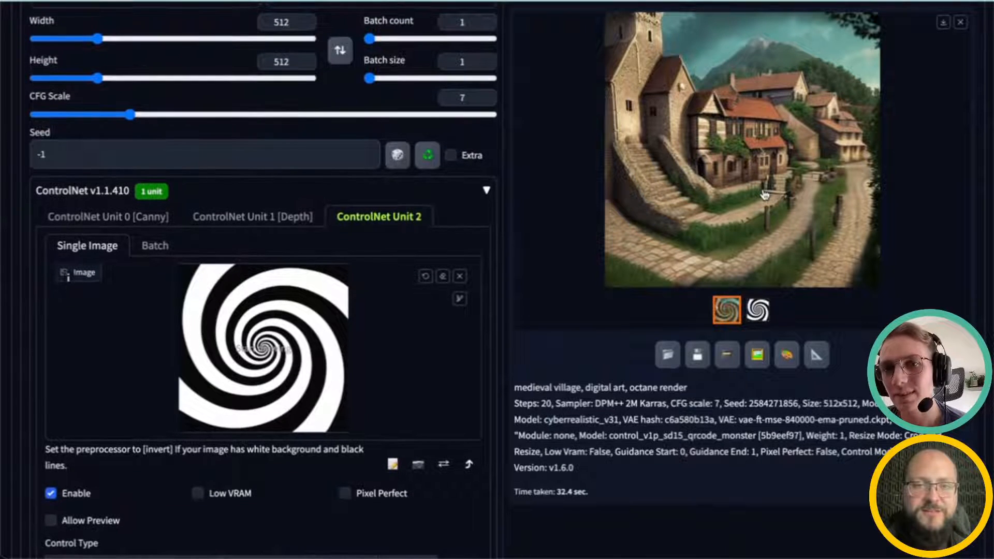
scroll(743, 65, "up", 1)
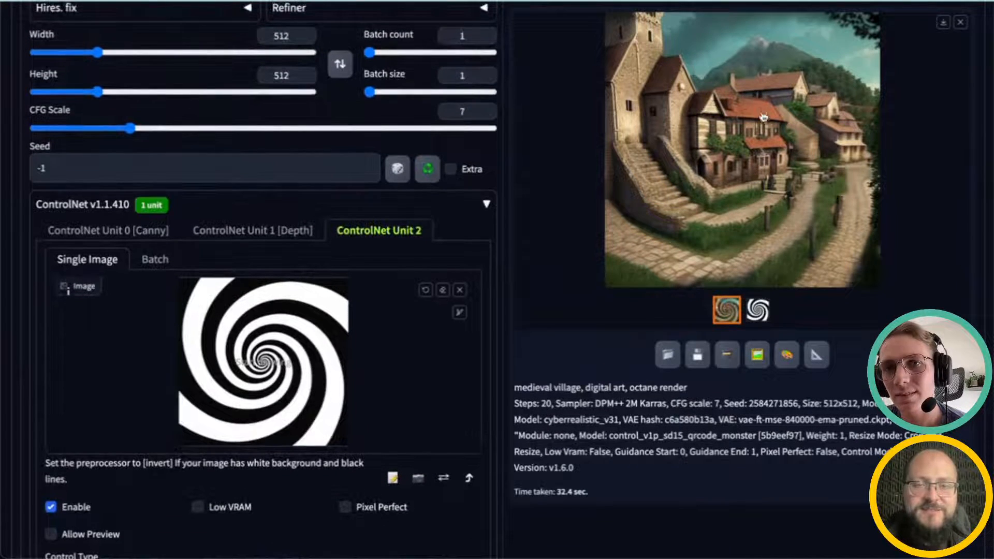
left_click(748, 42)
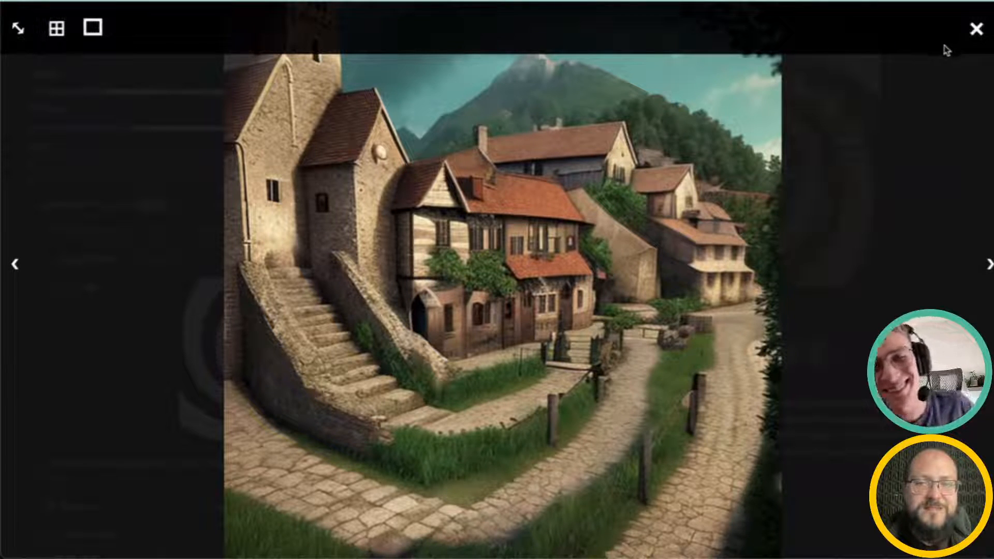
left_click(974, 29)
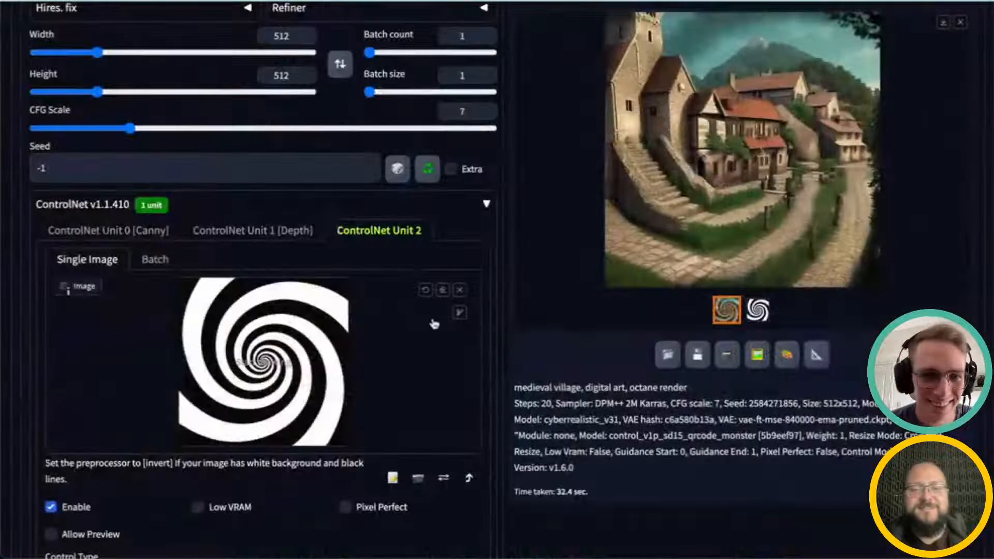
Step: Replace the Unit 2 spiral control image with leni-silueta-512px_invert from the controlnet folder
left_click(459, 372)
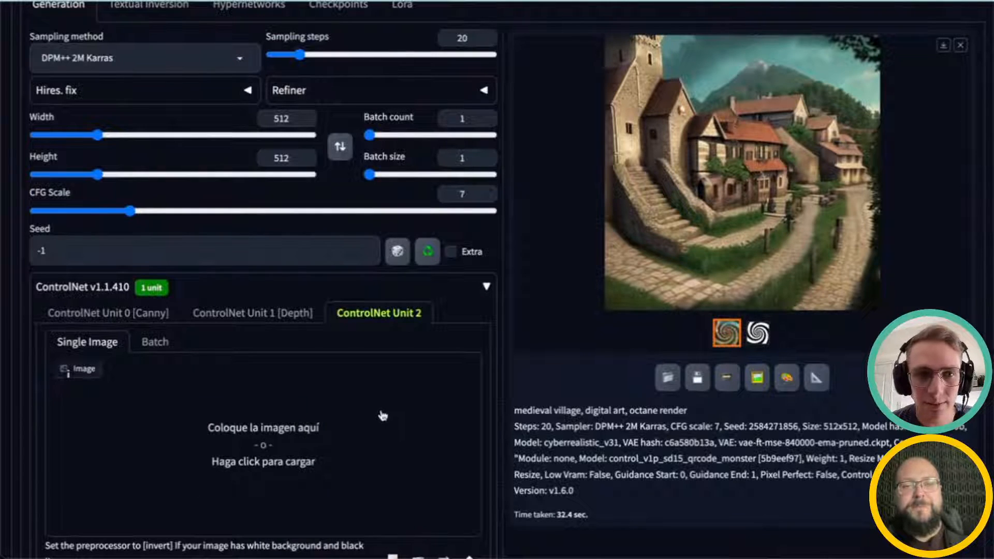
left_click(382, 416)
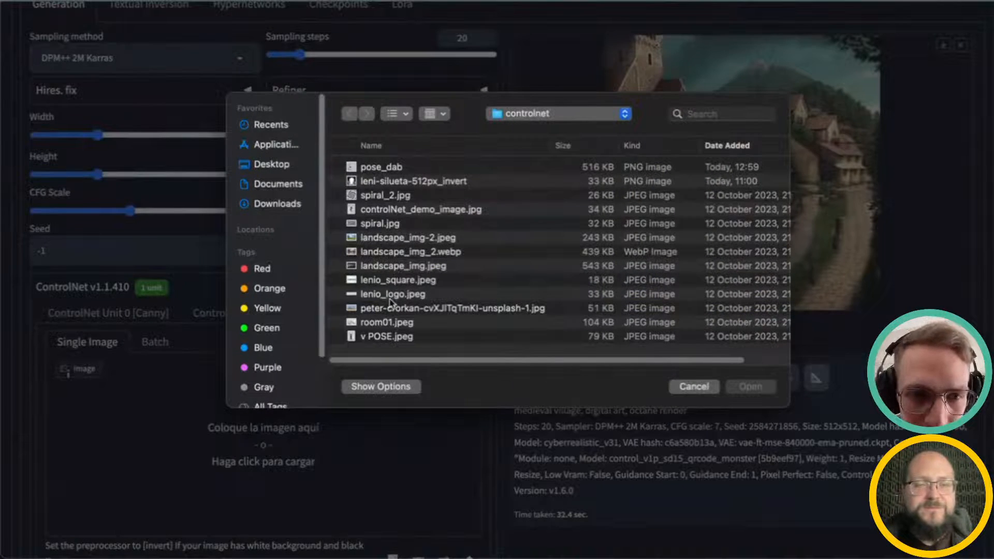
left_click(391, 182)
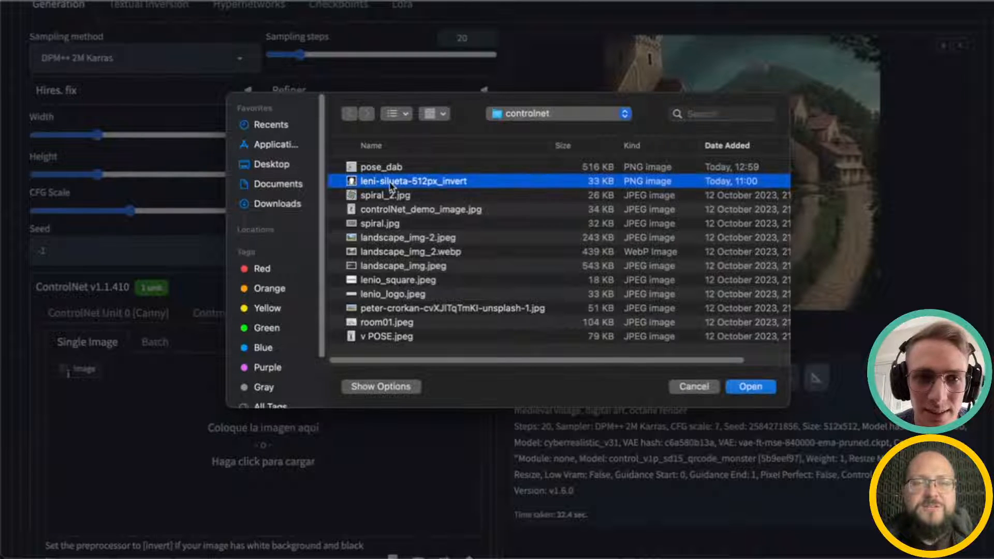
left_click(750, 387)
Step: Generate an image with the octopus silhouette control and view the result full-size
scroll(616, 414, "up", 5)
scroll(616, 416, "down", 15)
scroll(632, 258, "up", 12)
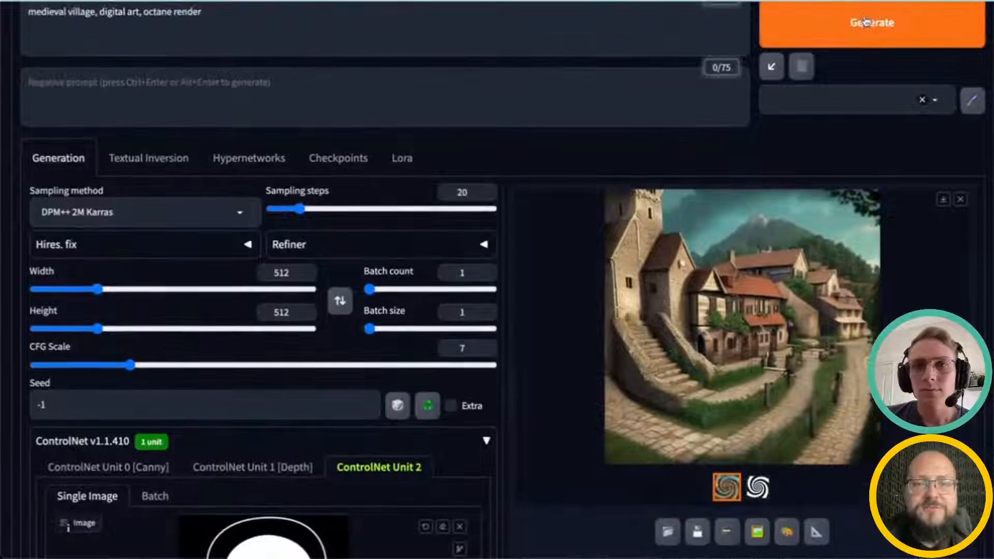
left_click(864, 26)
scroll(399, 350, "down", 4)
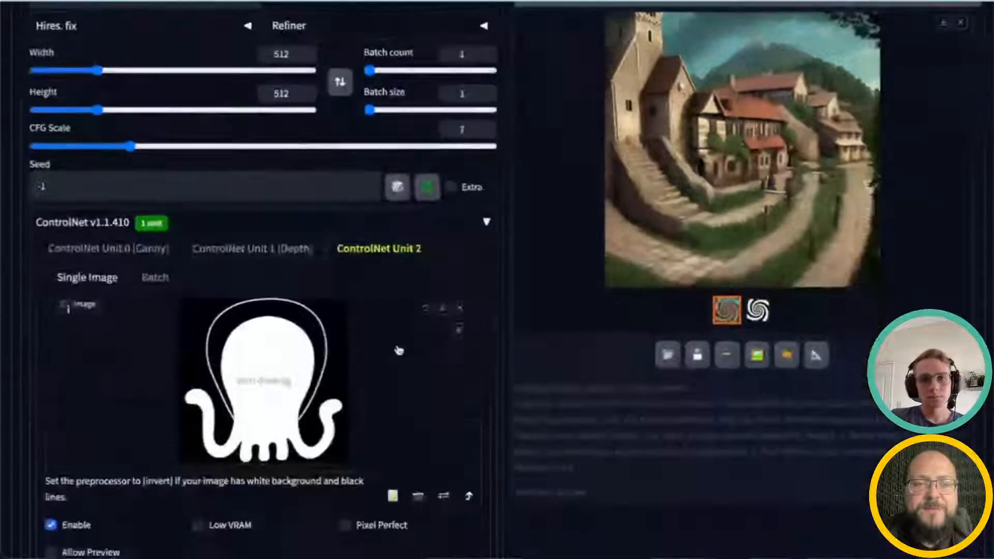
scroll(399, 350, "down", 10)
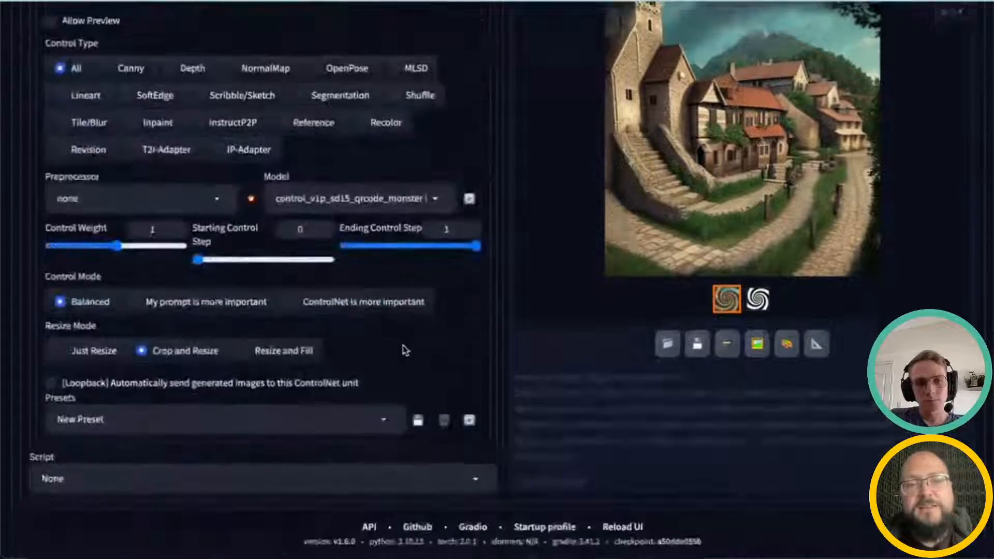
scroll(404, 345, "up", 14)
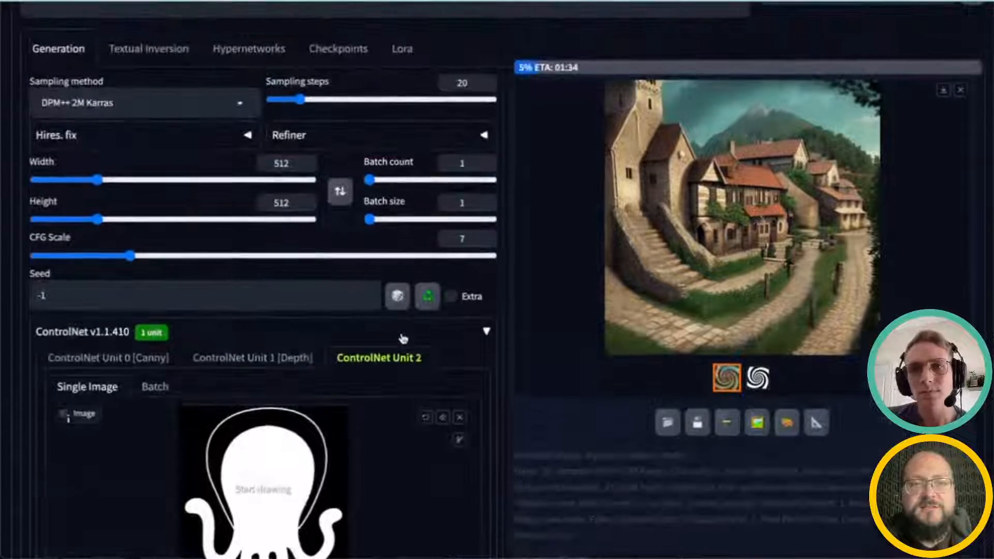
scroll(403, 338, "up", 3)
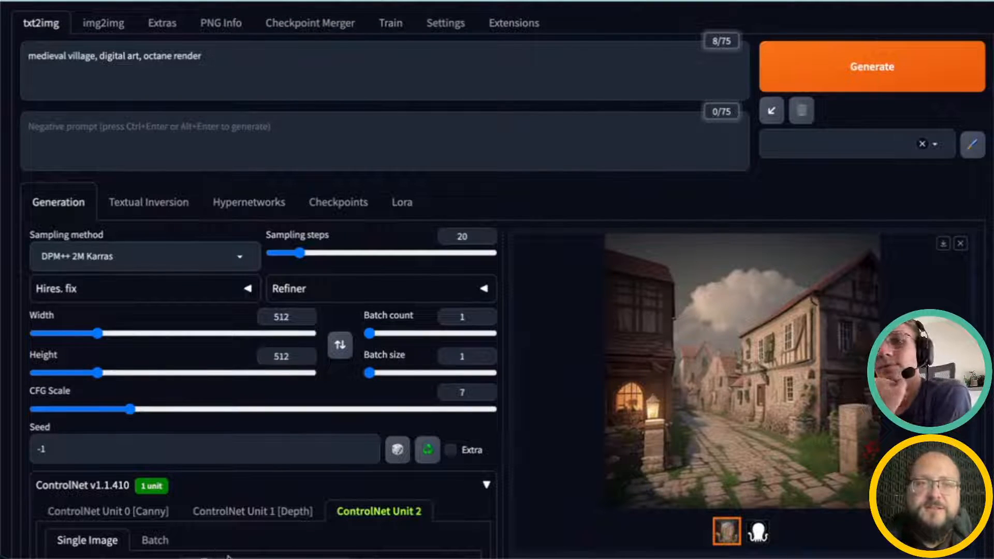
left_click(756, 450)
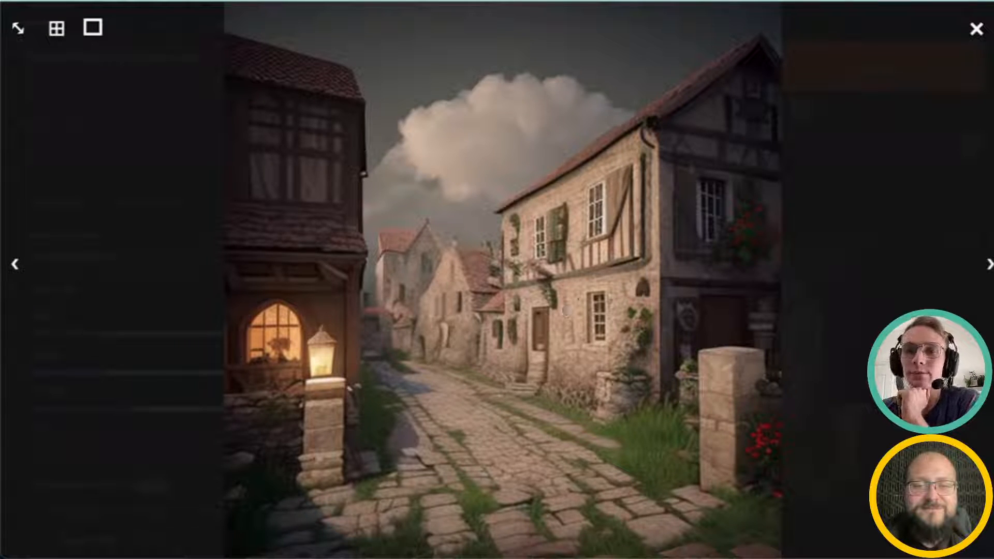
Step: Compare the village result with the octopus control map, opening the village image full-size and closing the preview
left_click(977, 28)
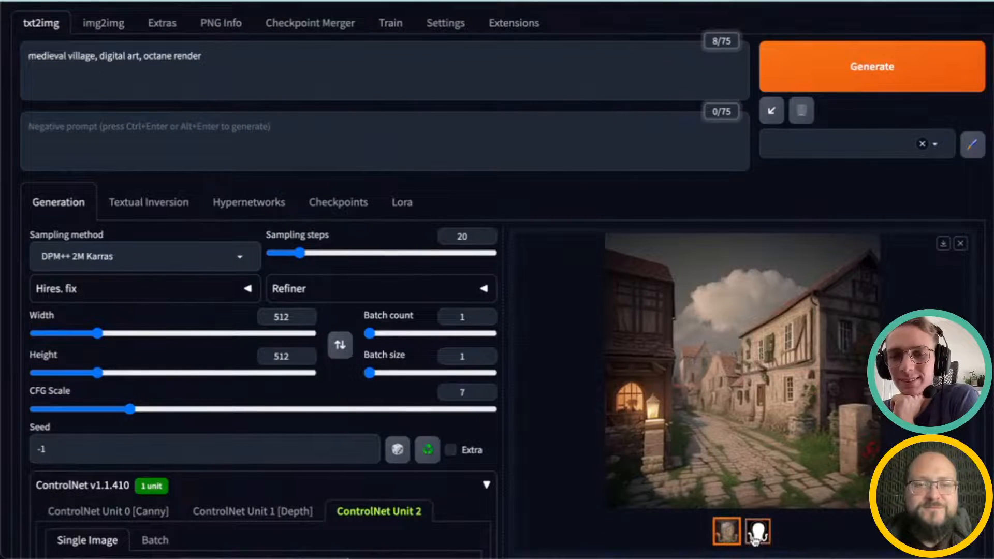
left_click(758, 531)
scroll(757, 415, "up", 1)
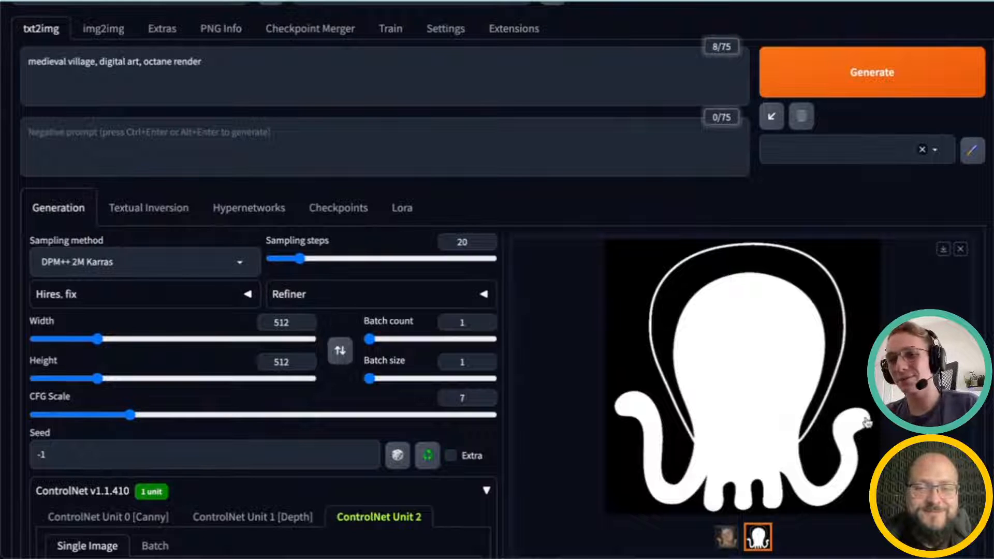
left_click(726, 537)
left_click(720, 356)
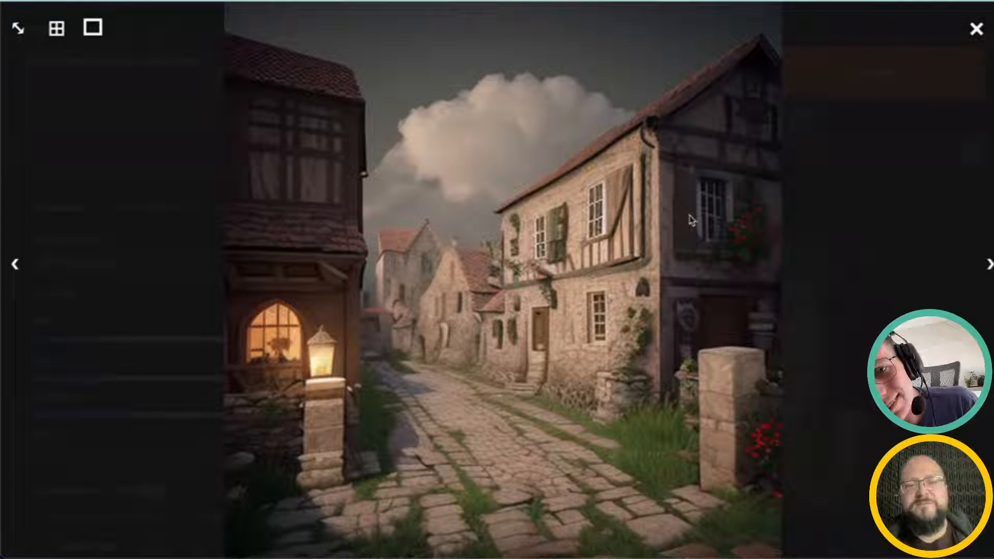
left_click(675, 198)
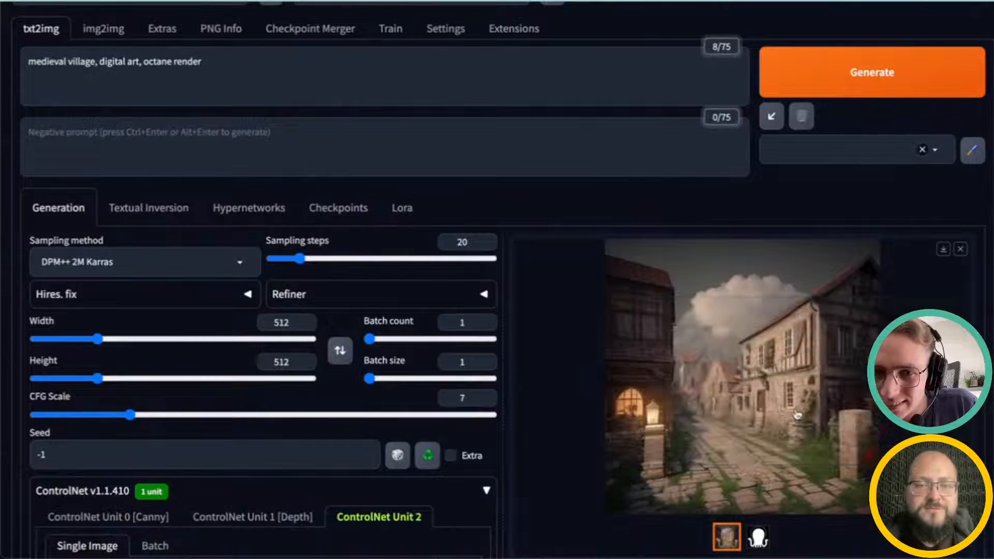
left_click(797, 414)
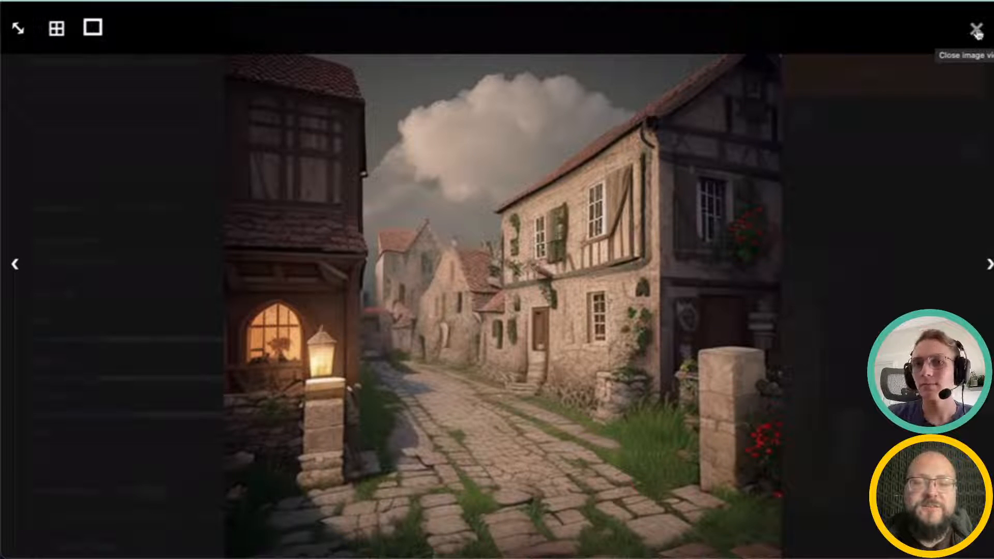
left_click(976, 30)
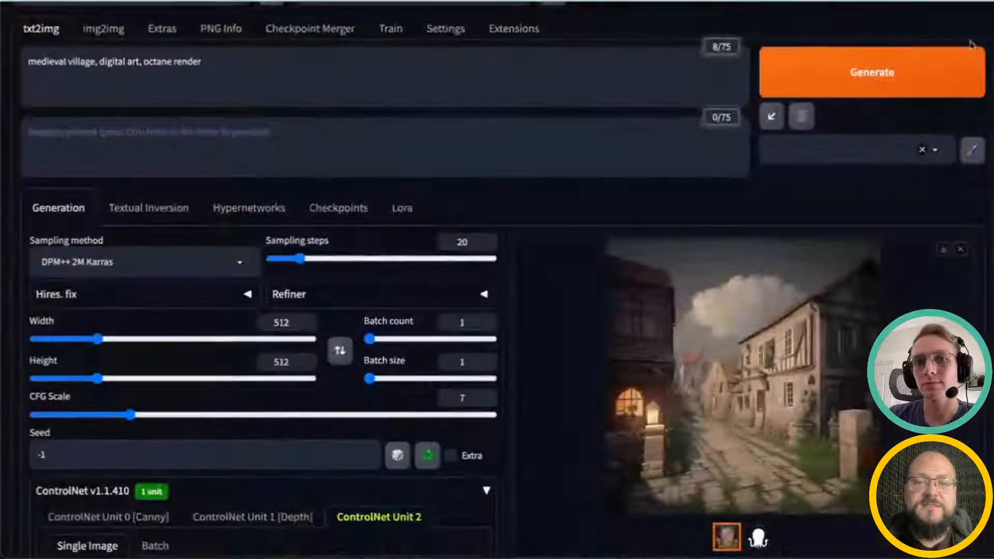
Step: Remove the octopus silhouette image from the ControlNet Unit 2 image slot
scroll(315, 450, "down", 2)
scroll(316, 438, "down", 8)
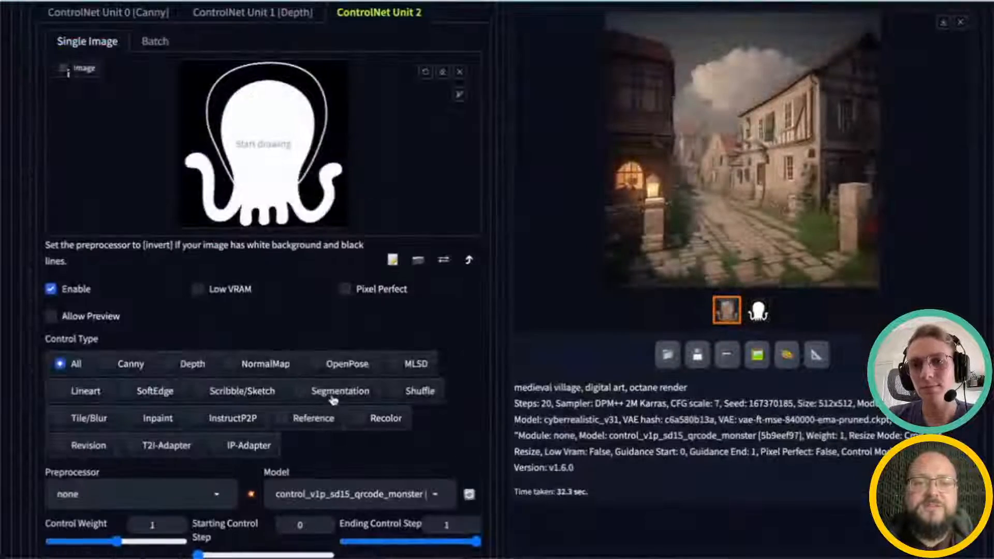
scroll(378, 307, "up", 1)
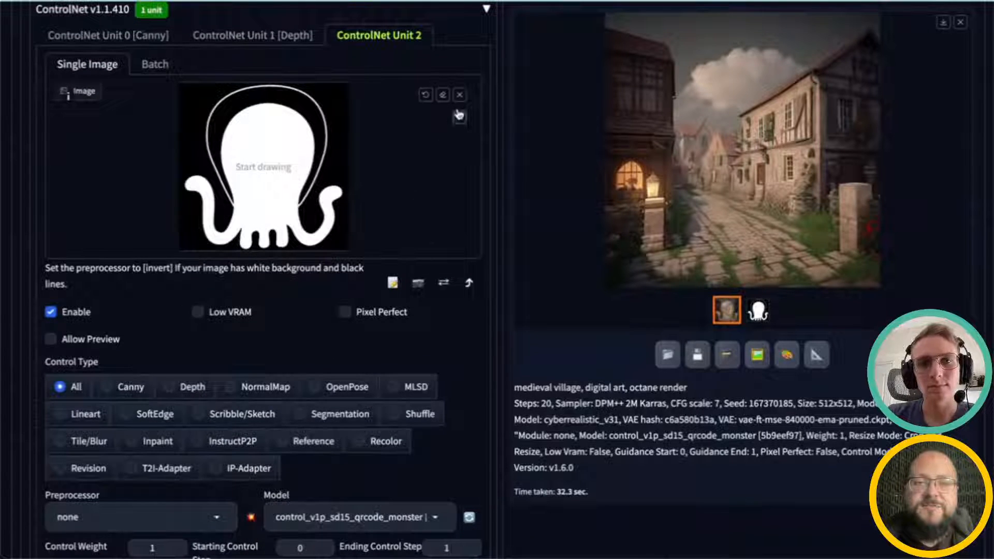
left_click(459, 94)
scroll(557, 316, "up", 2)
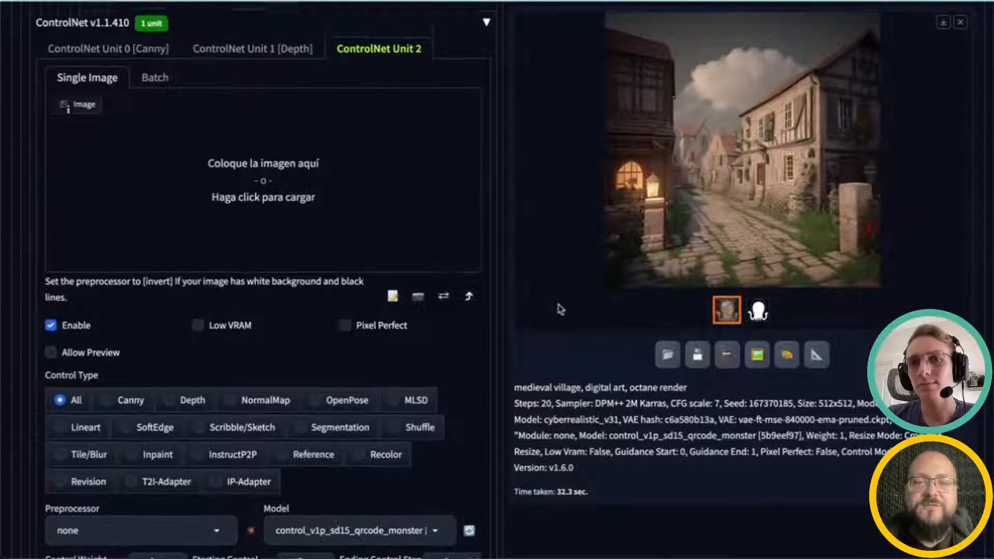
scroll(551, 329, "up", 1)
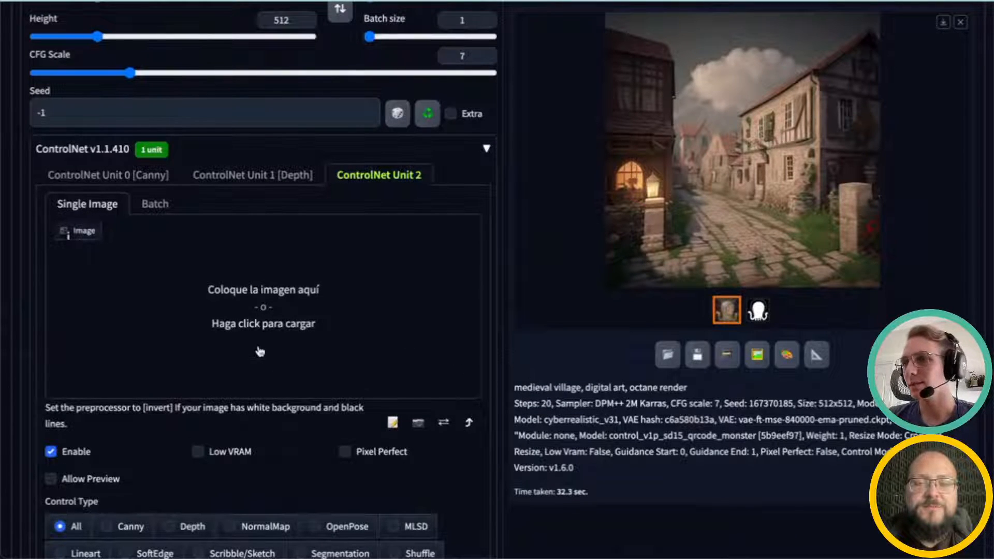
scroll(259, 348, "up", 1)
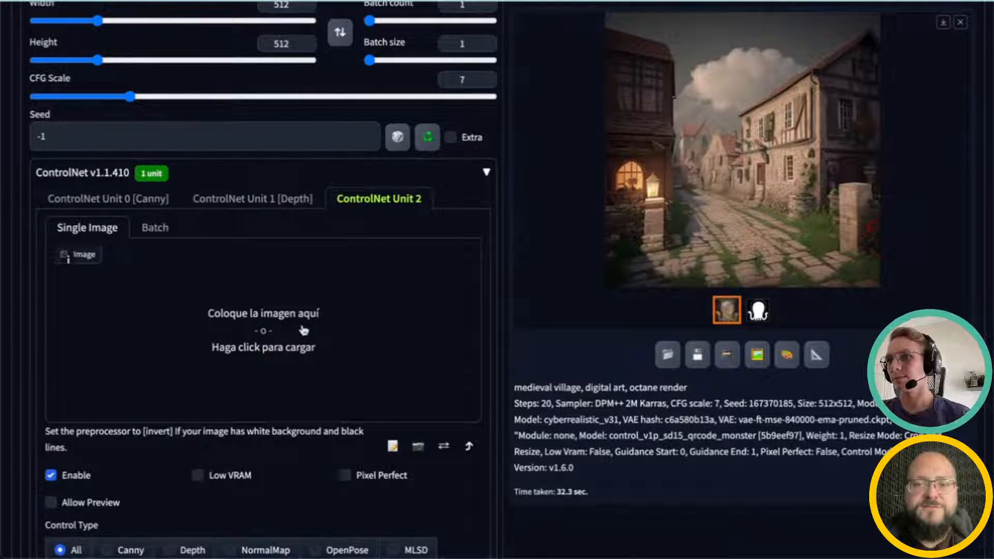
scroll(644, 362, "down", 2)
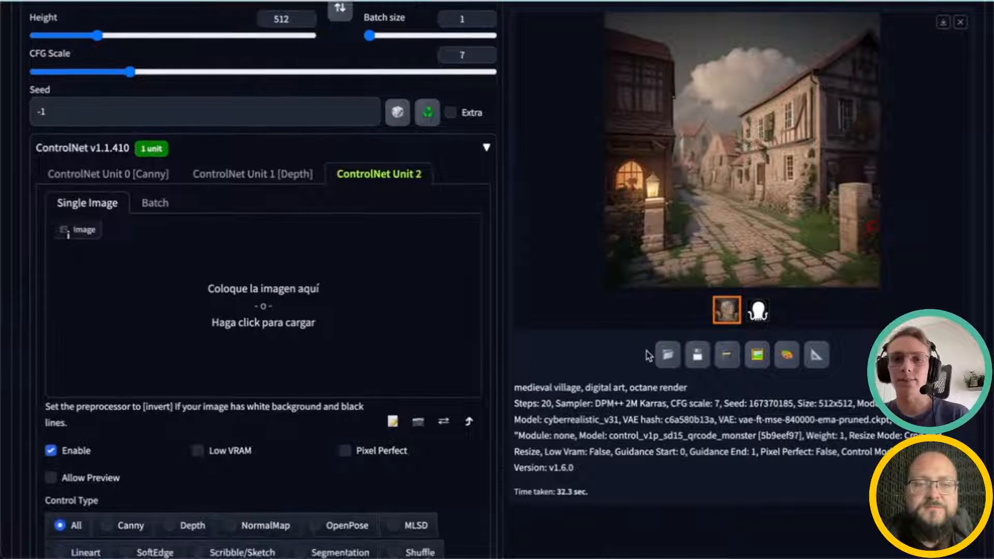
scroll(644, 351, "up", 9)
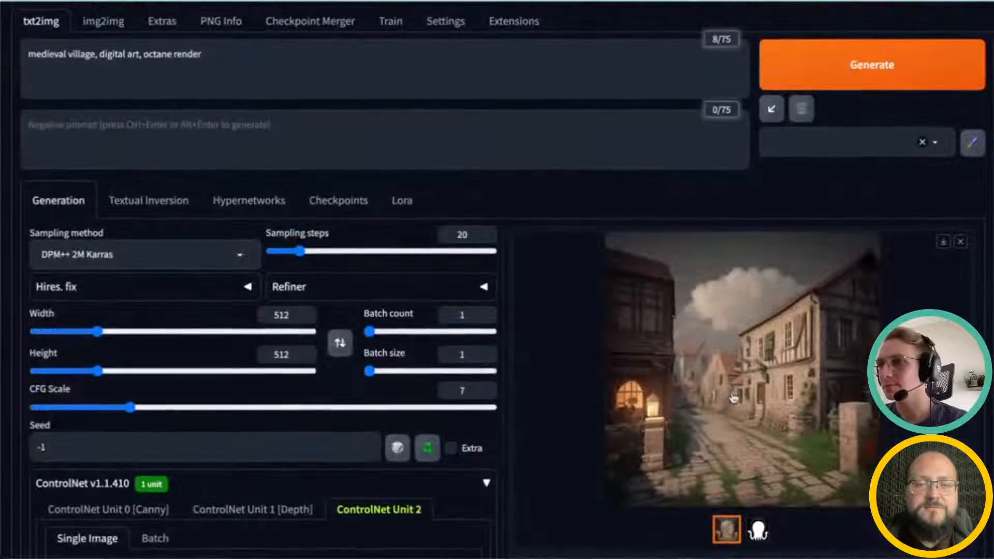
scroll(733, 397, "down", 1)
scroll(733, 397, "down", 1)
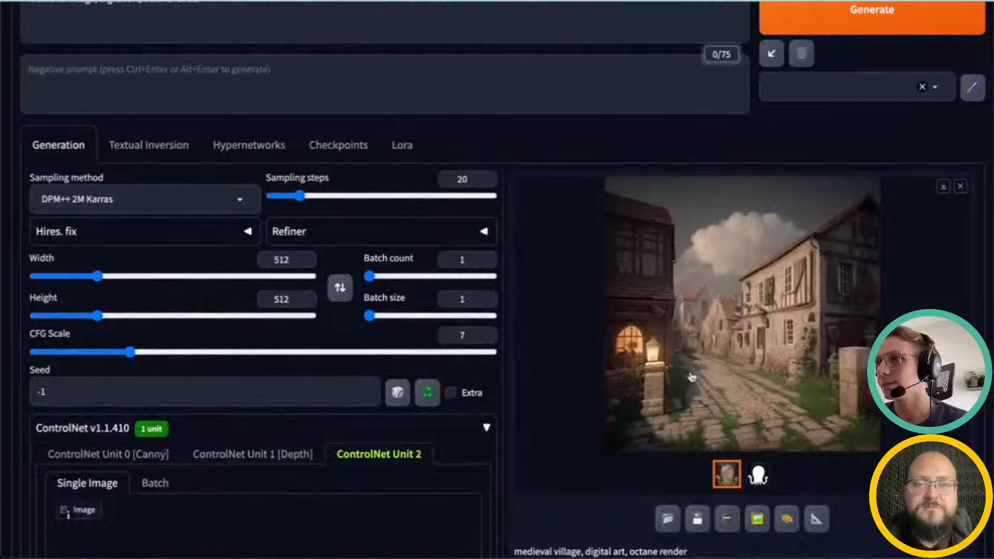
scroll(544, 484, "down", 2)
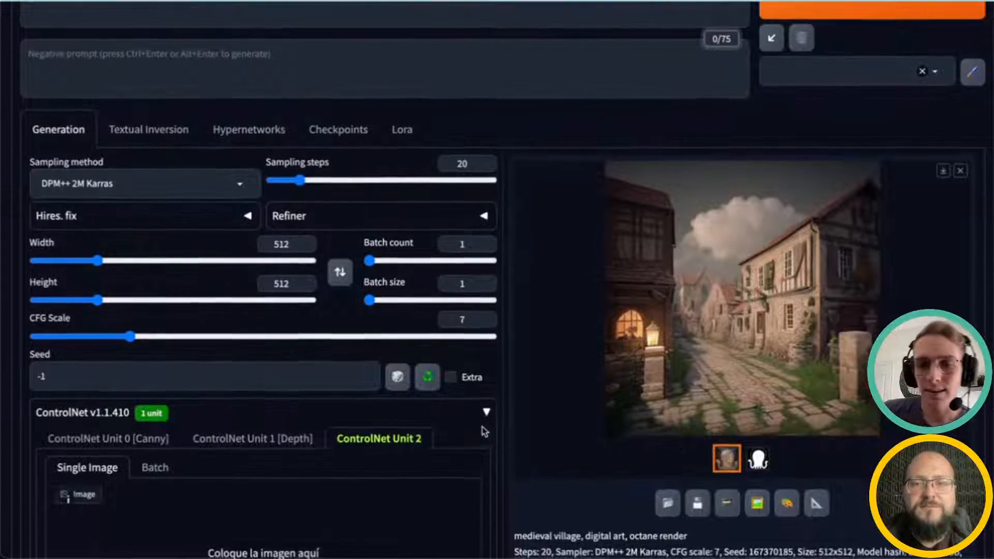
scroll(727, 310, "up", 1)
scroll(366, 193, "down", 5)
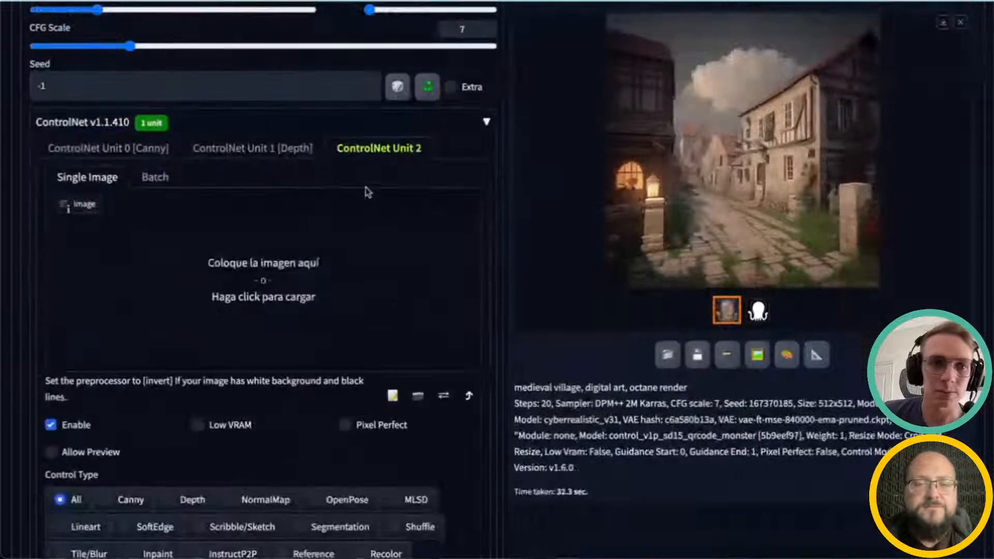
scroll(397, 209, "up", 2)
scroll(370, 434, "up", 5)
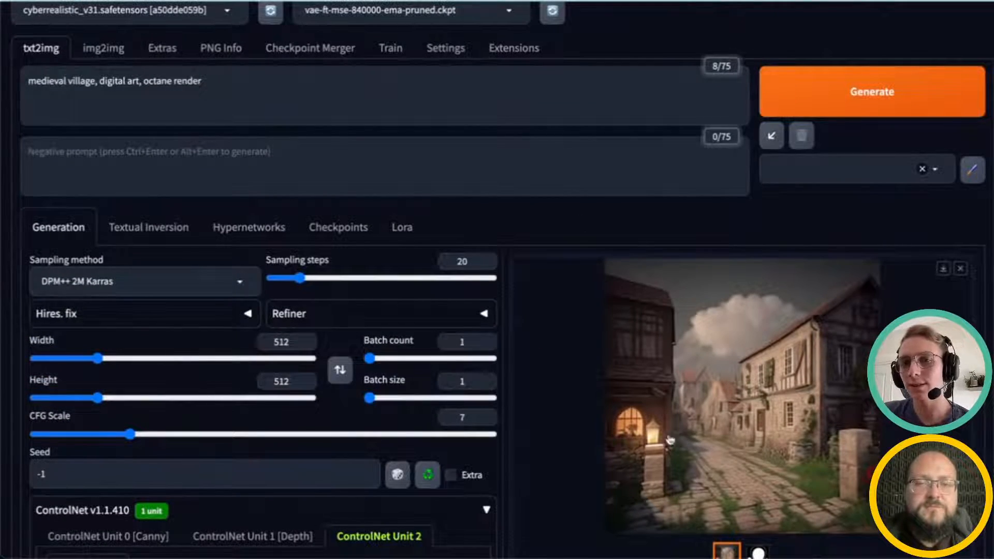
scroll(468, 422, "up", 1)
scroll(468, 422, "down", 10)
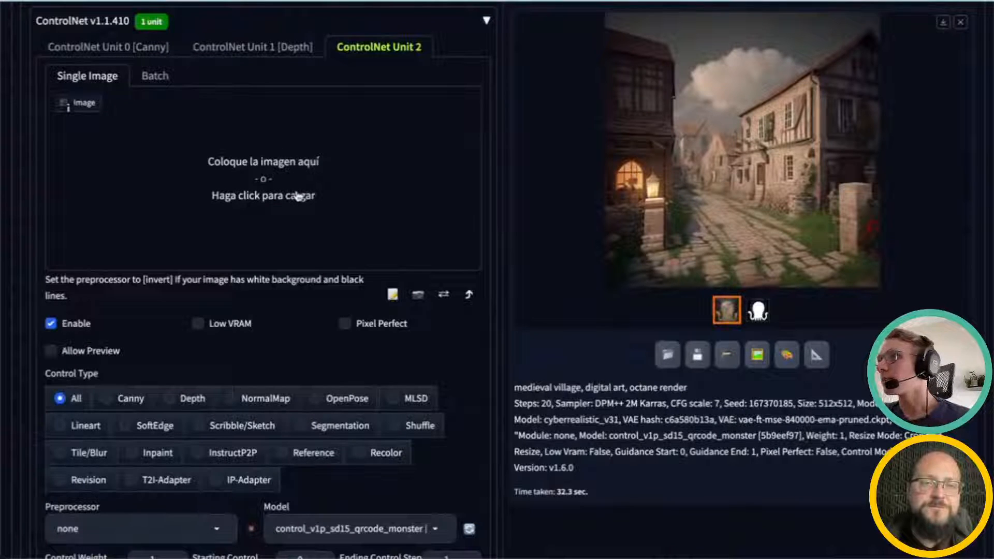
Step: Load lenio_logo.jpeg from the controlnet folder as the Unit 2 control image
left_click(298, 197)
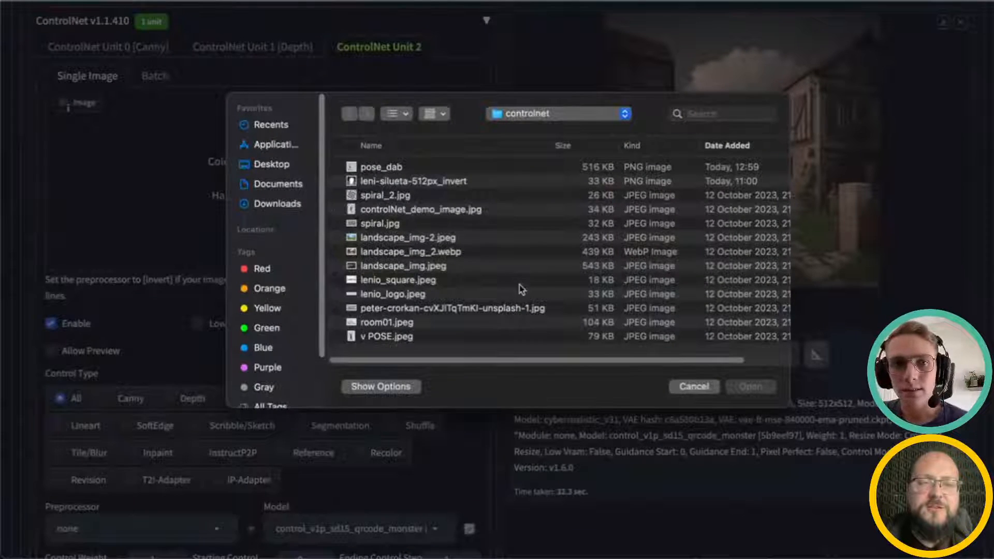
left_click(693, 387)
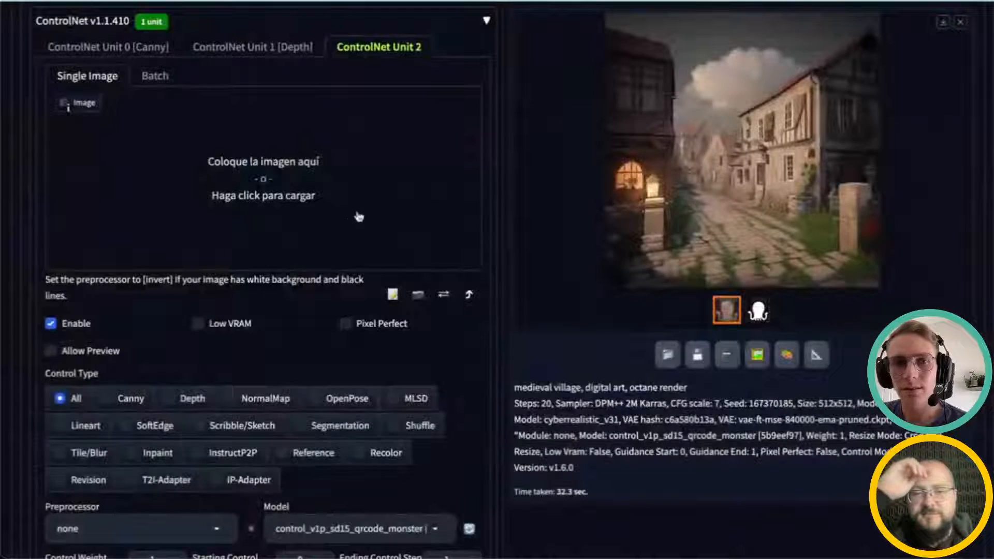
left_click(285, 196)
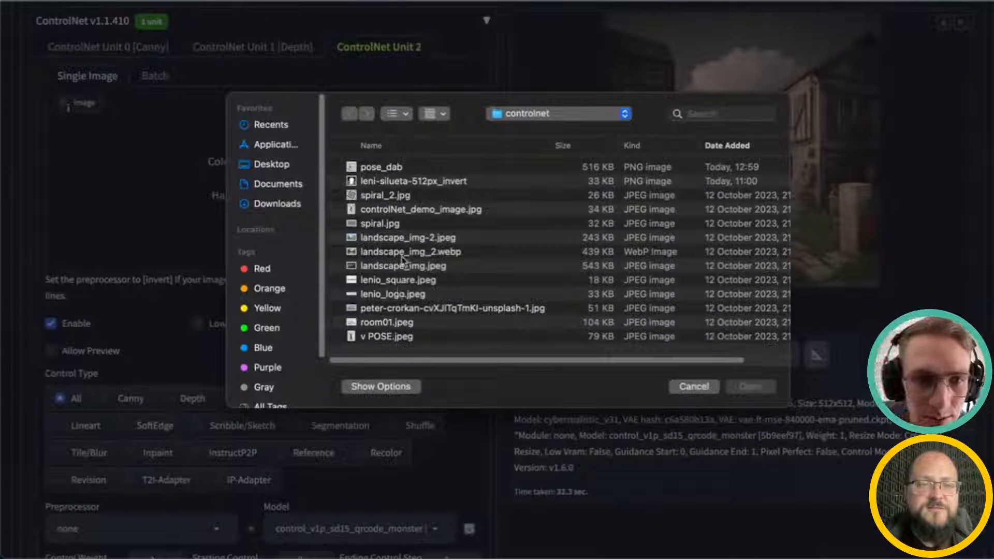
left_click(374, 324)
left_click(375, 293)
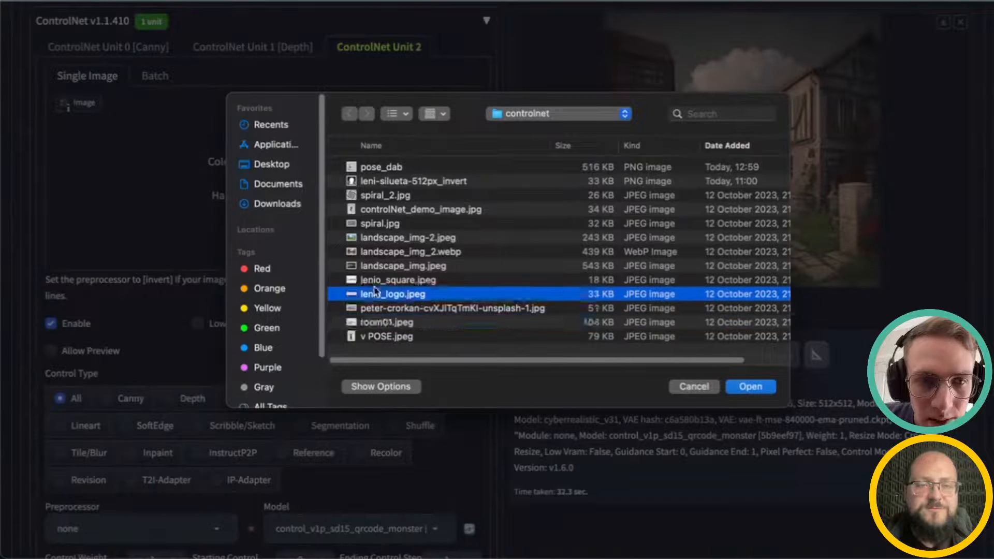
left_click(376, 281)
left_click(383, 294)
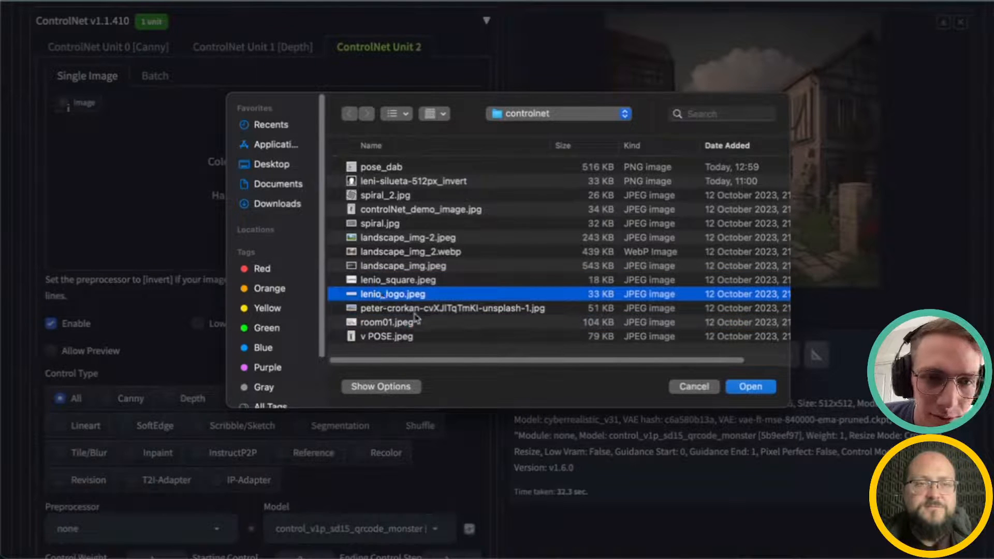
left_click(376, 223)
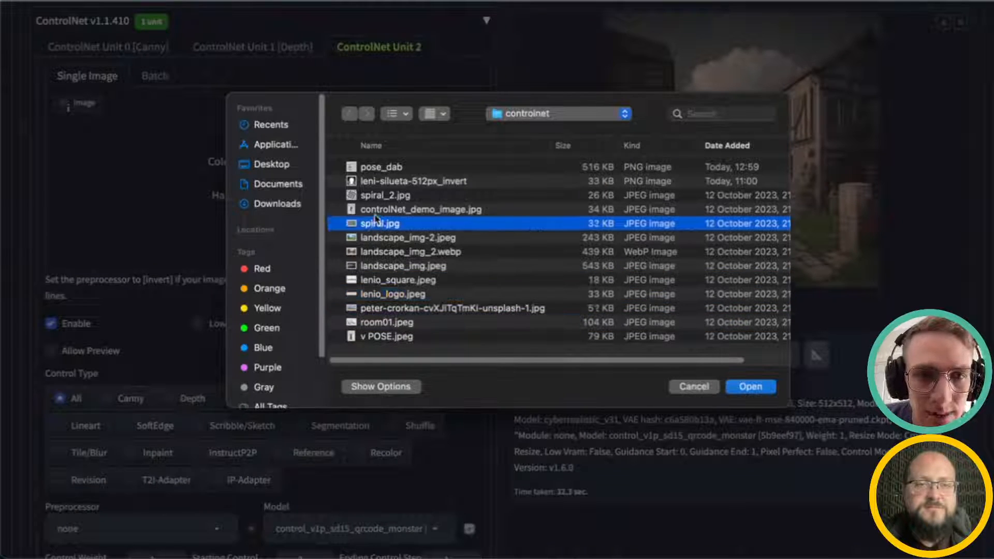
left_click(381, 197)
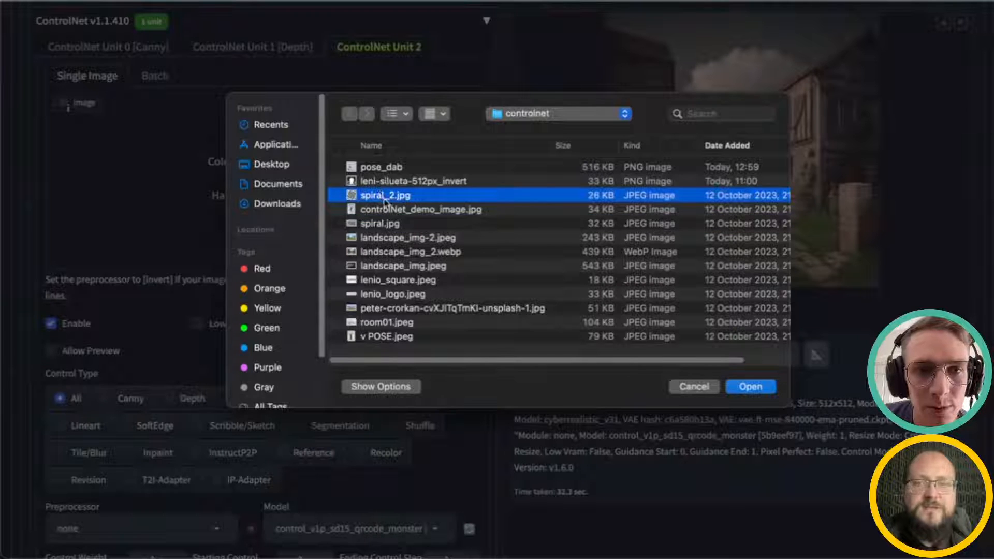
left_click(379, 170)
left_click(377, 196)
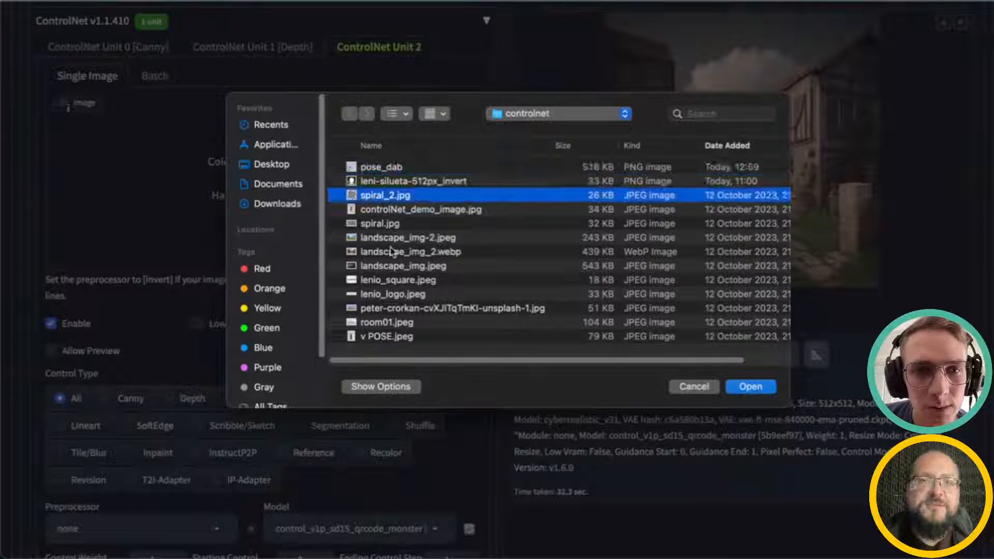
left_click(396, 296)
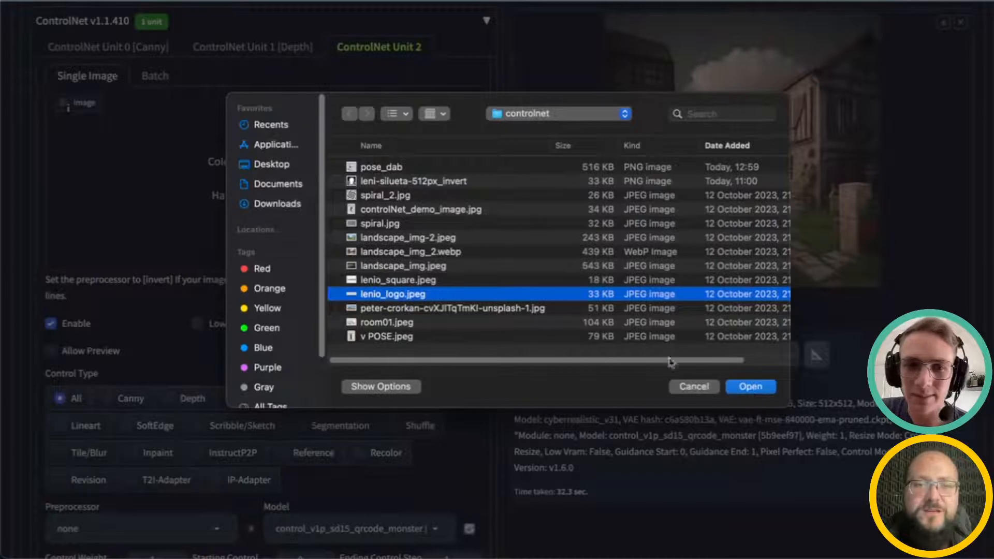
left_click(750, 387)
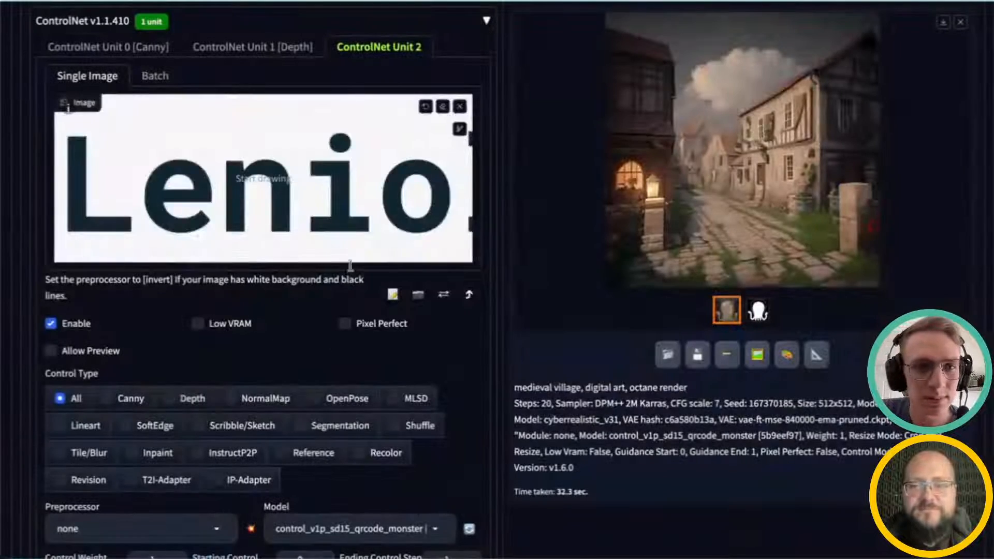
Step: Set the generation width to 1413 and the height to 303 to match the logo's proportions
scroll(354, 334, "down", 1)
scroll(354, 334, "up", 8)
scroll(362, 357, "down", 7)
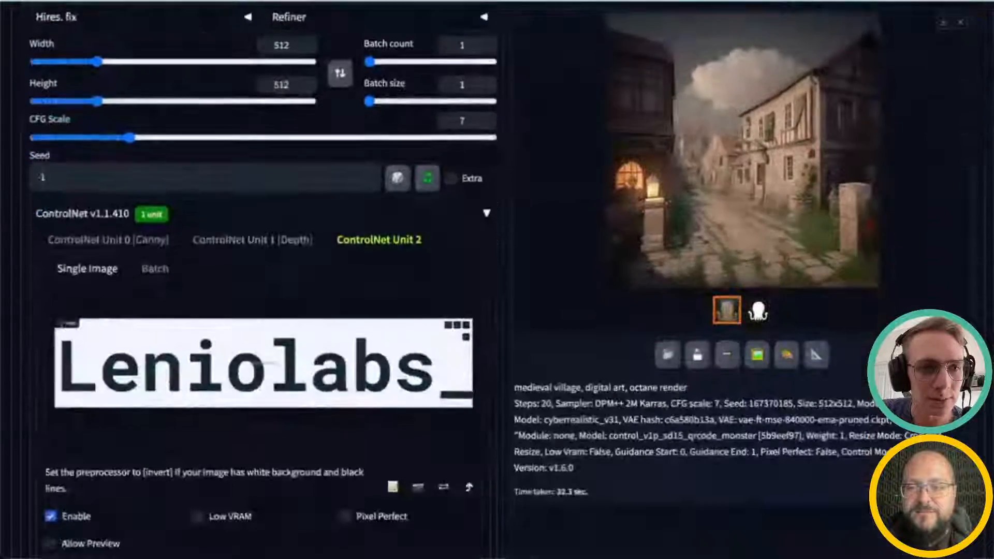
scroll(374, 381, "down", 1)
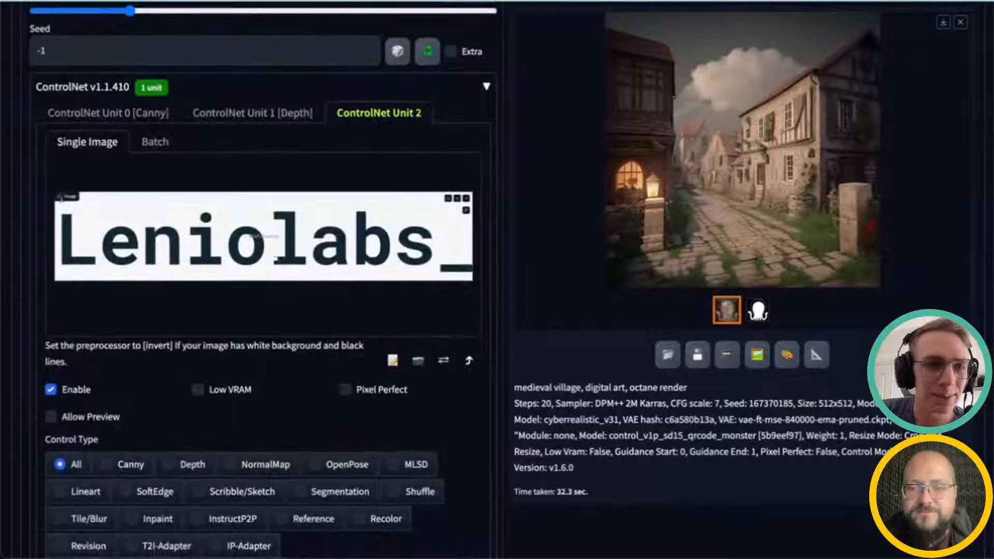
scroll(272, 377, "down", 2)
scroll(271, 375, "up", 8)
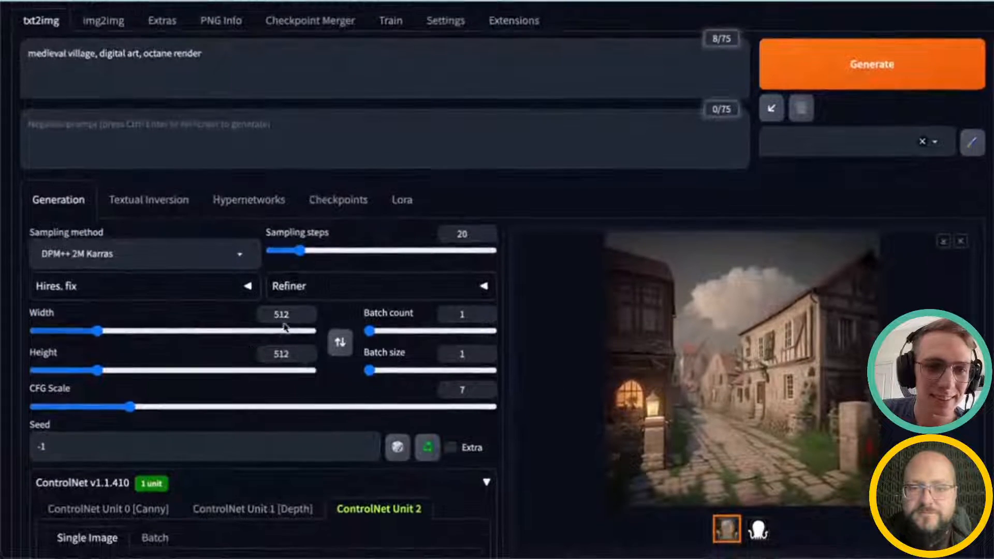
double_click(263, 313)
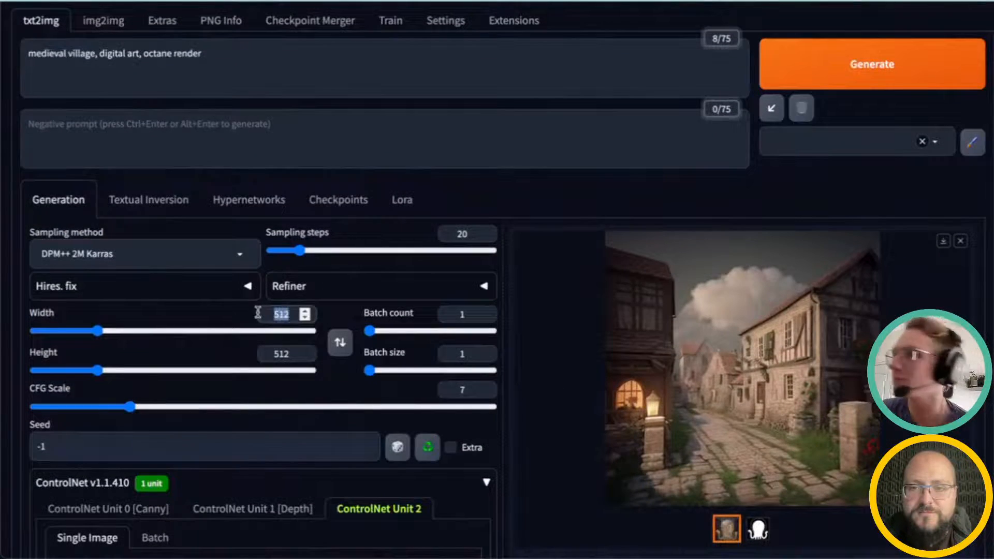
type("1413")
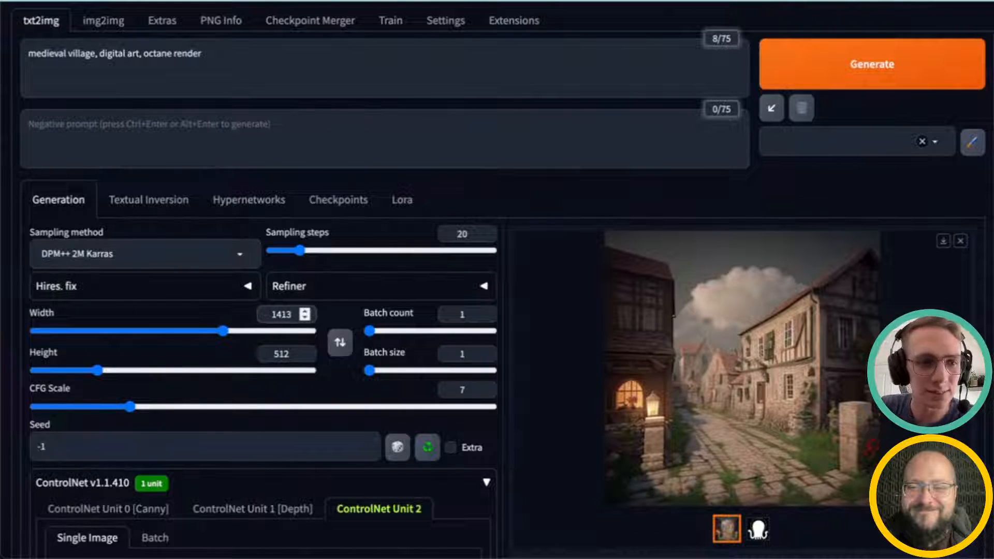
double_click(265, 353)
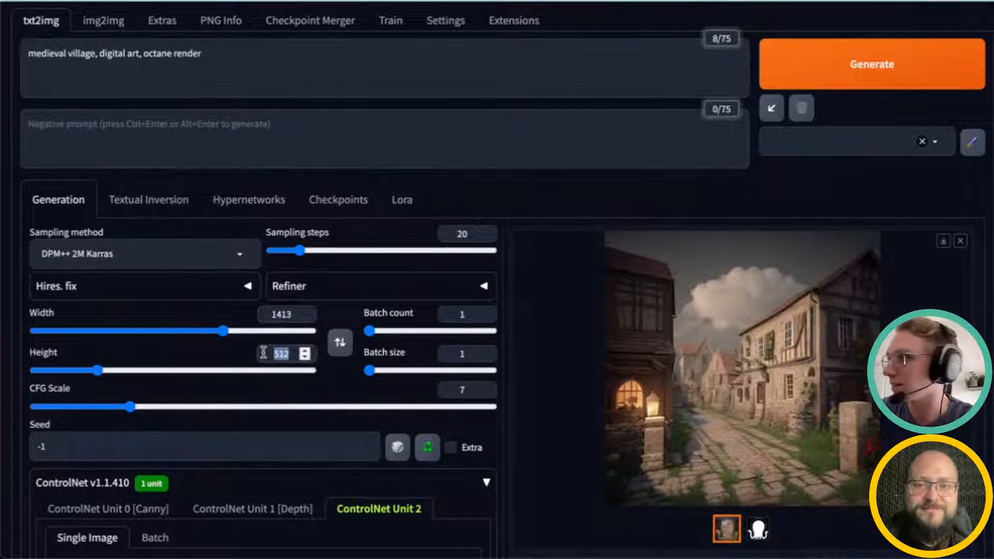
type("303")
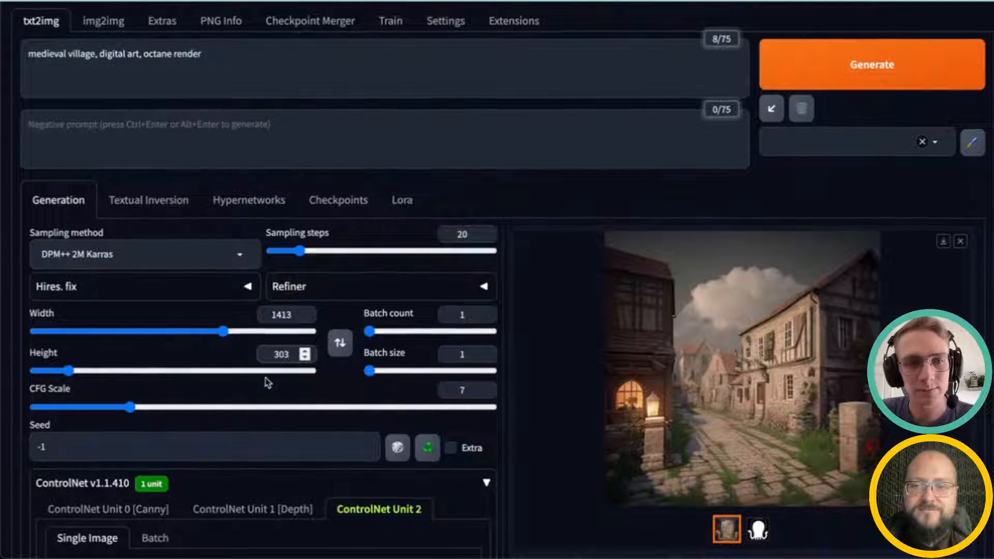
Step: Set the ControlNet Unit 2 preprocessor to invert (from white bg & black line) for the white-background logo
scroll(267, 382, "up", 1)
scroll(267, 383, "down", 10)
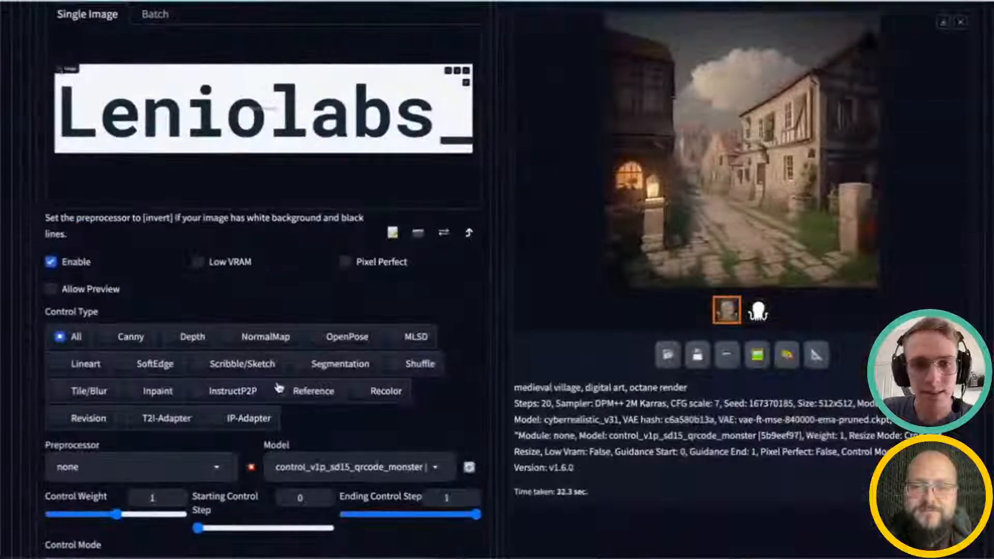
scroll(280, 388, "up", 1)
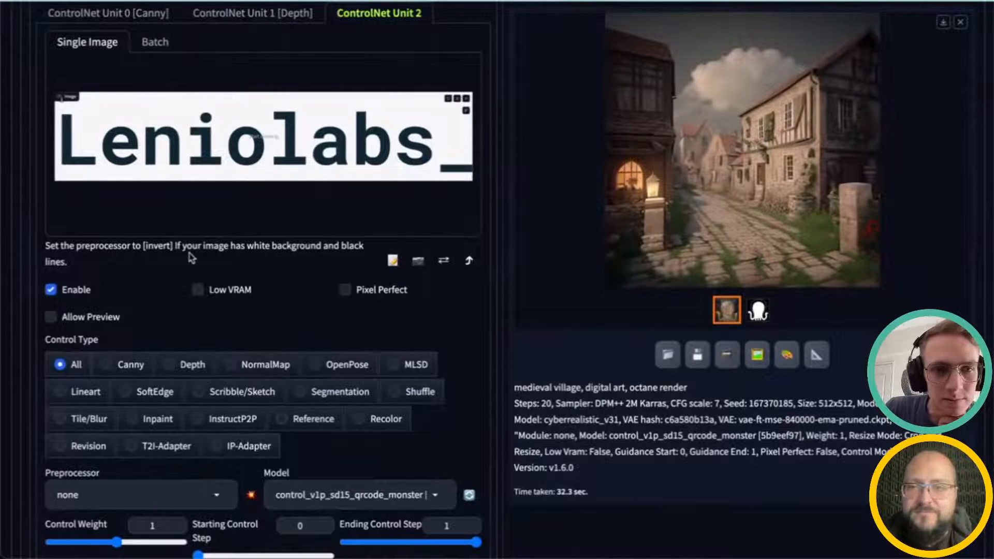
left_click_drag(202, 247, 274, 252)
left_click_drag(96, 248, 247, 248)
left_click(315, 249)
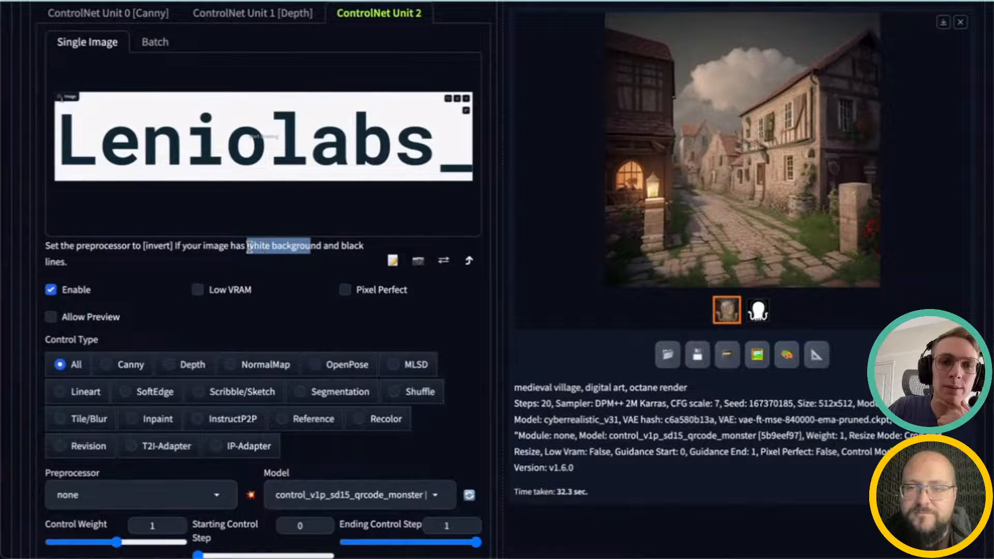
left_click(142, 494)
left_click(106, 46)
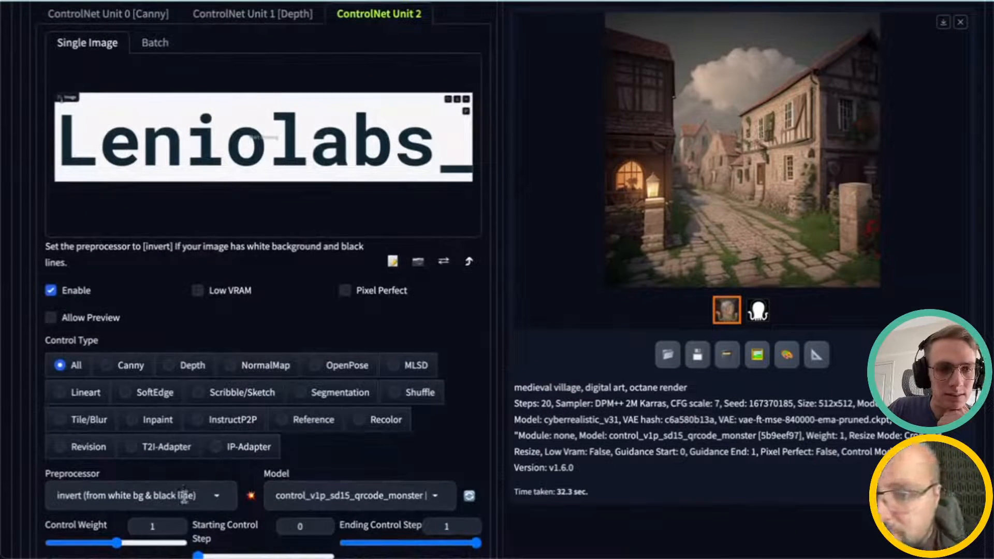
Step: Generate a medieval village image at 1413×303 using the Leniolabs logo as the Unit 2 control
scroll(207, 463, "down", 1)
scroll(207, 463, "down", 1)
scroll(233, 414, "up", 13)
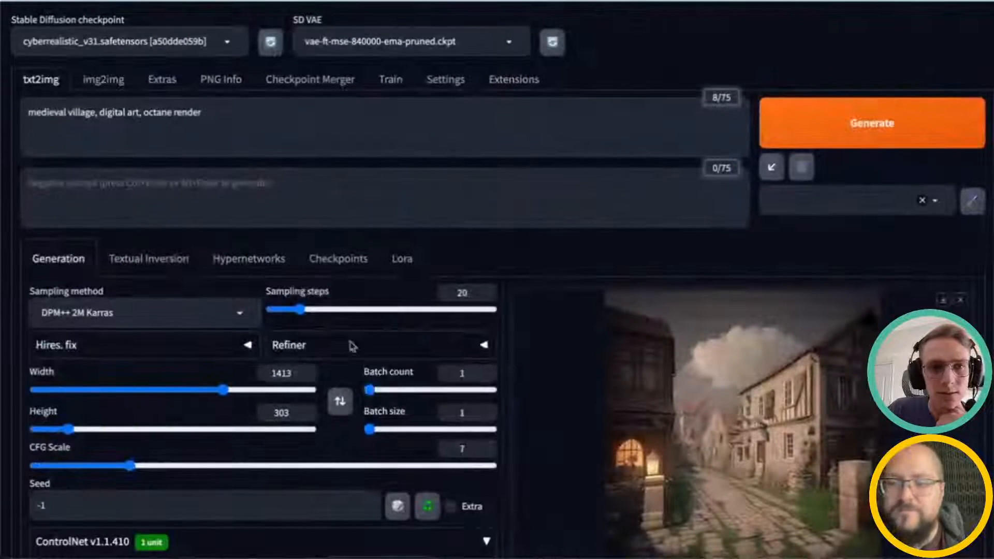
left_click(854, 127)
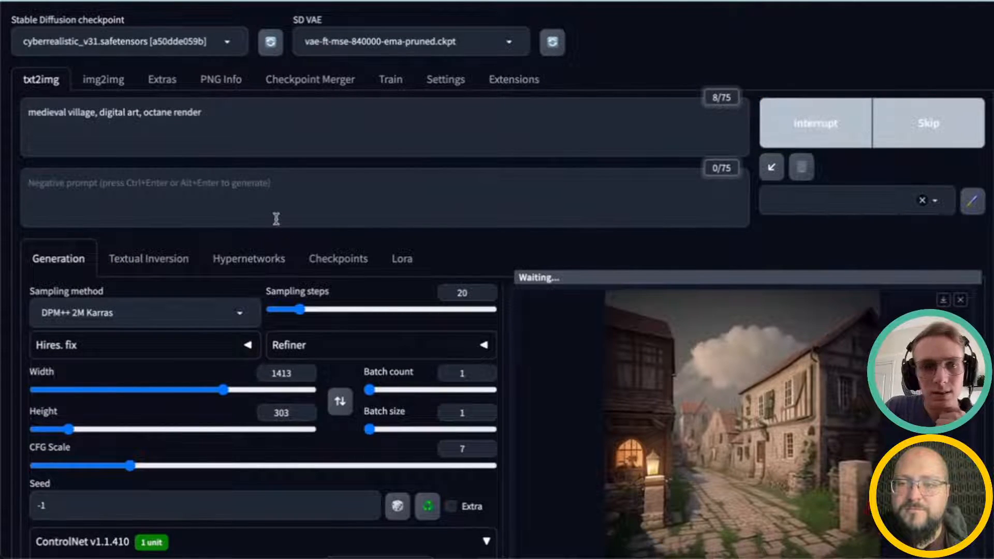
scroll(280, 220, "down", 1)
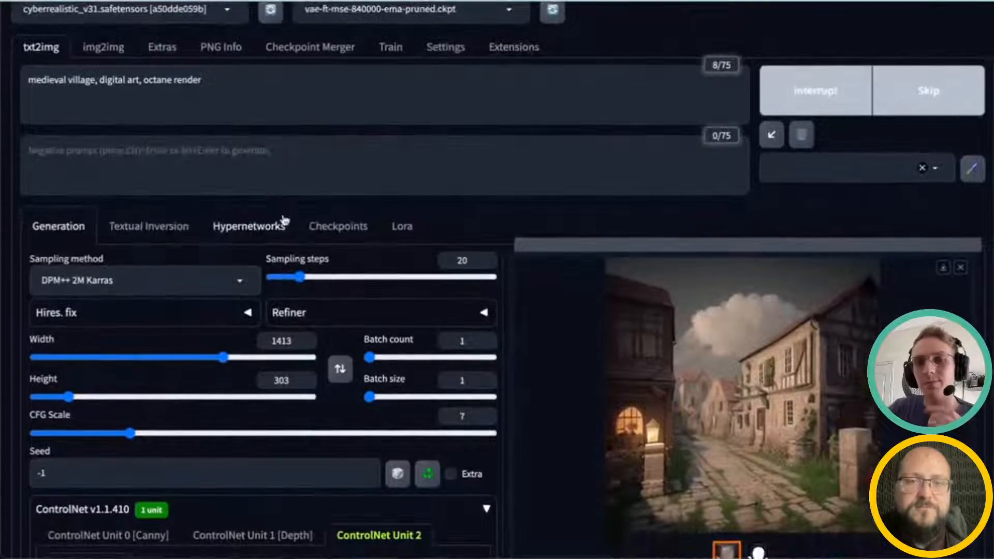
scroll(290, 221, "down", 1)
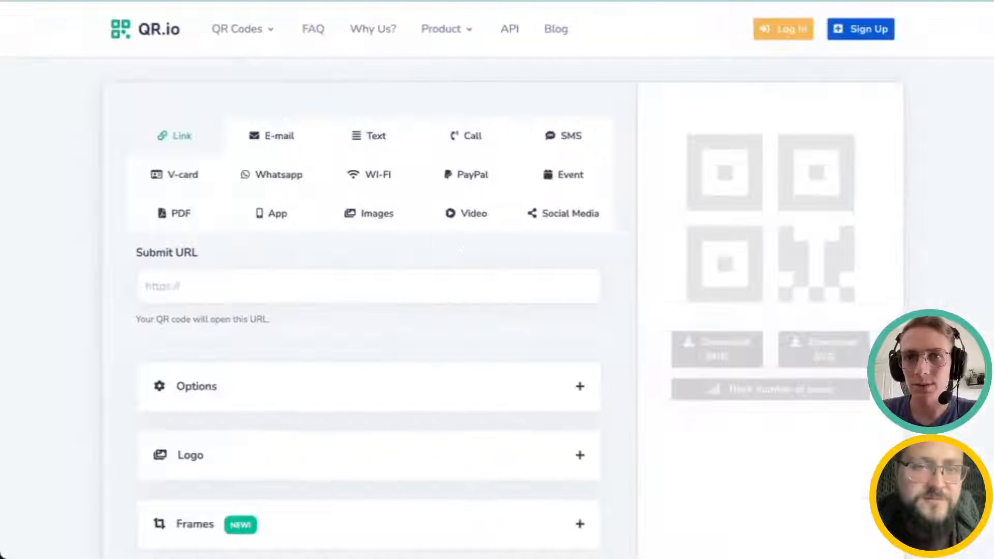
left_click(235, 286)
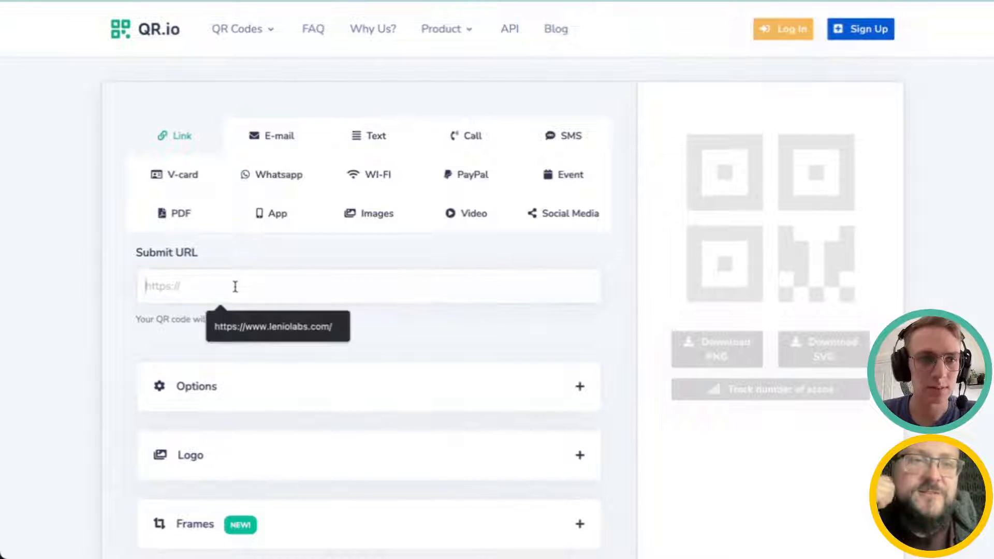
left_click(275, 332)
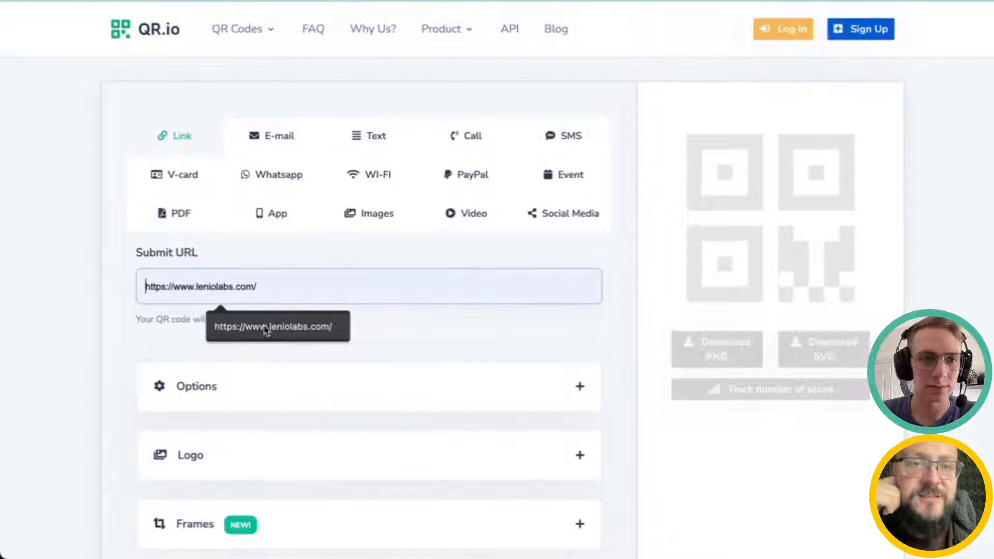
left_click(316, 334)
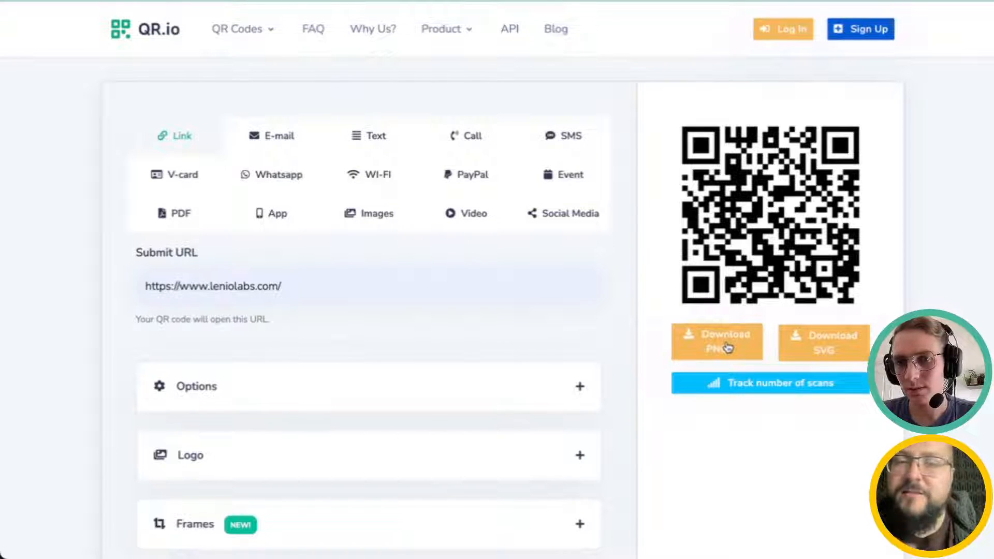
right_click(747, 256)
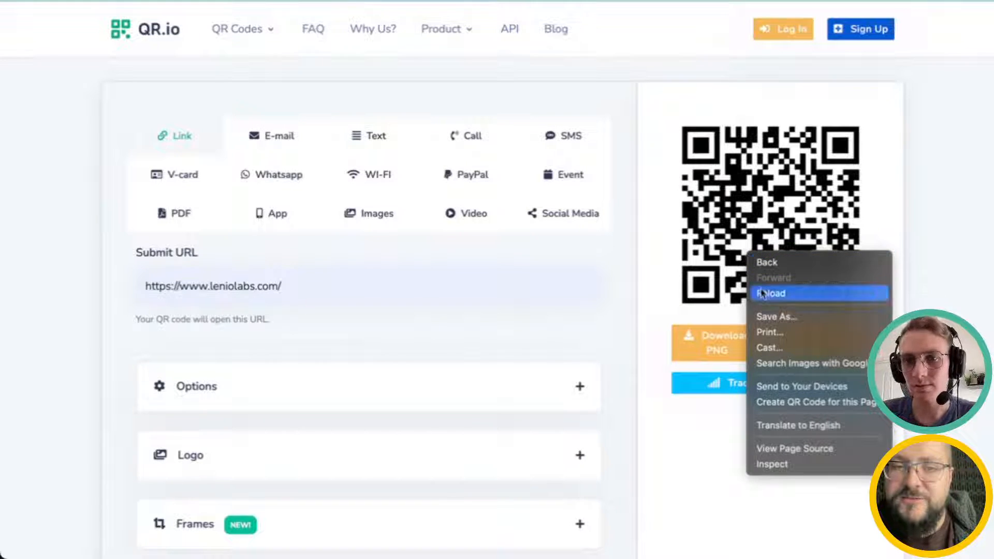
left_click(770, 316)
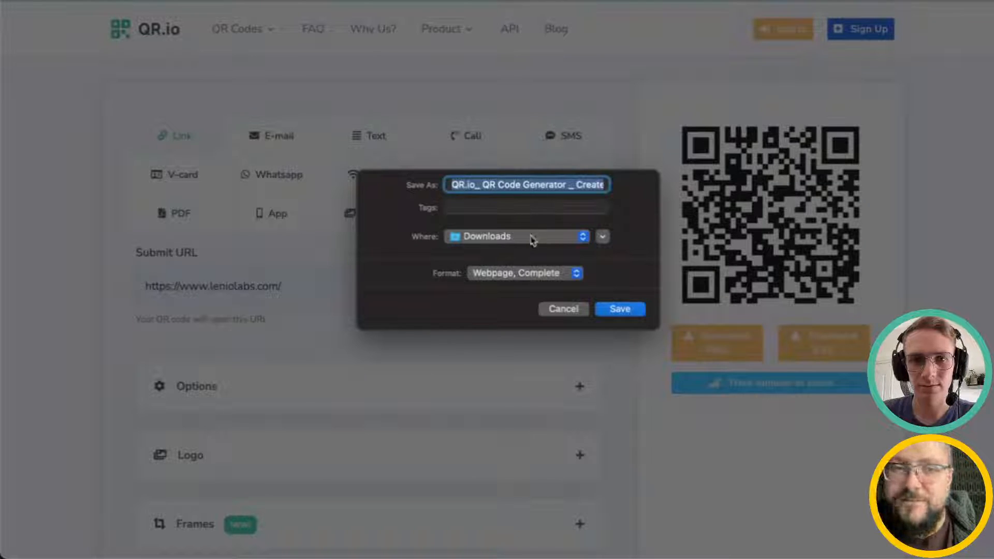
left_click(527, 188)
left_click_drag(528, 185, 652, 193)
left_click(601, 187)
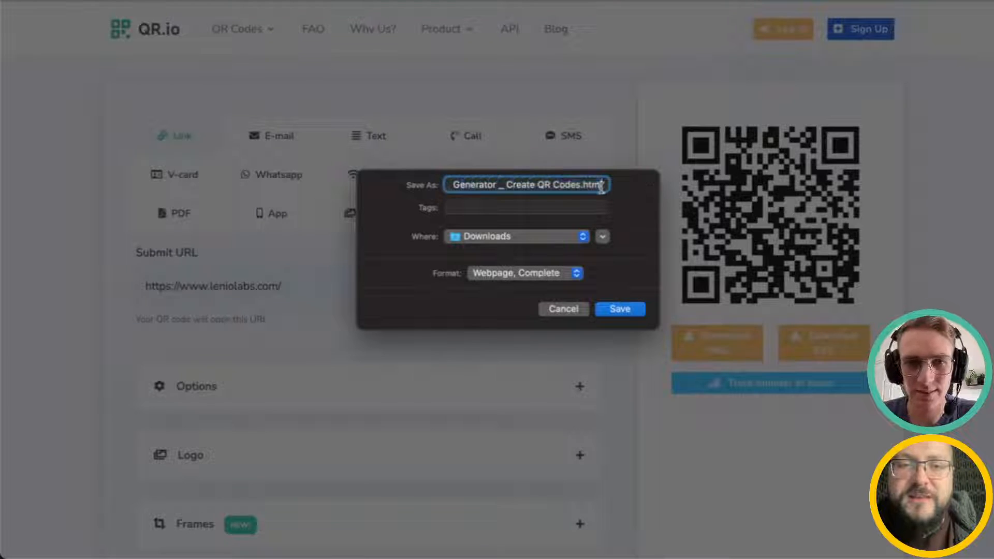
left_click(566, 309)
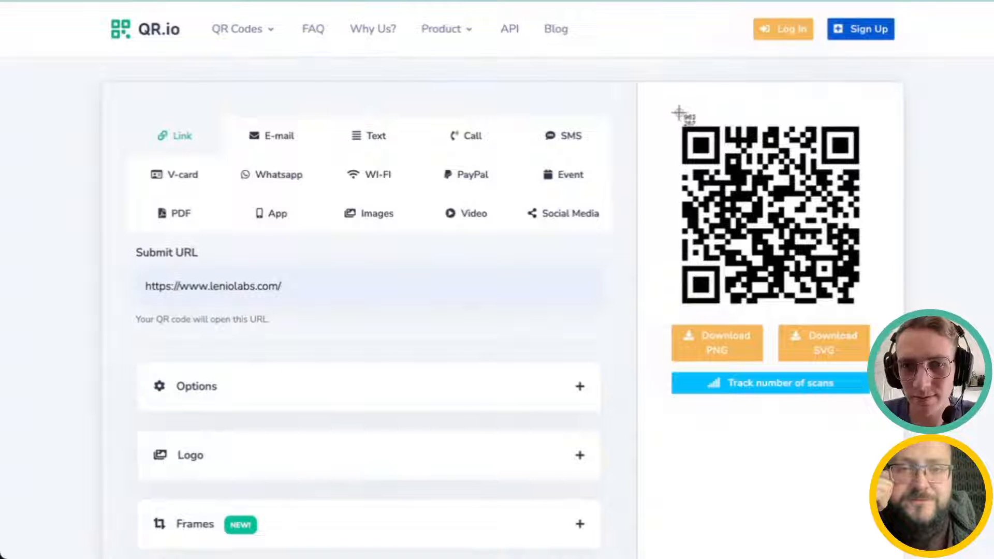
Step: Capture a screenshot of the QR code region
key("Escape")
key("super+shift+5")
left_click_drag(581, 327, 709, 320)
left_click_drag(500, 478, 704, 291)
left_click(641, 457)
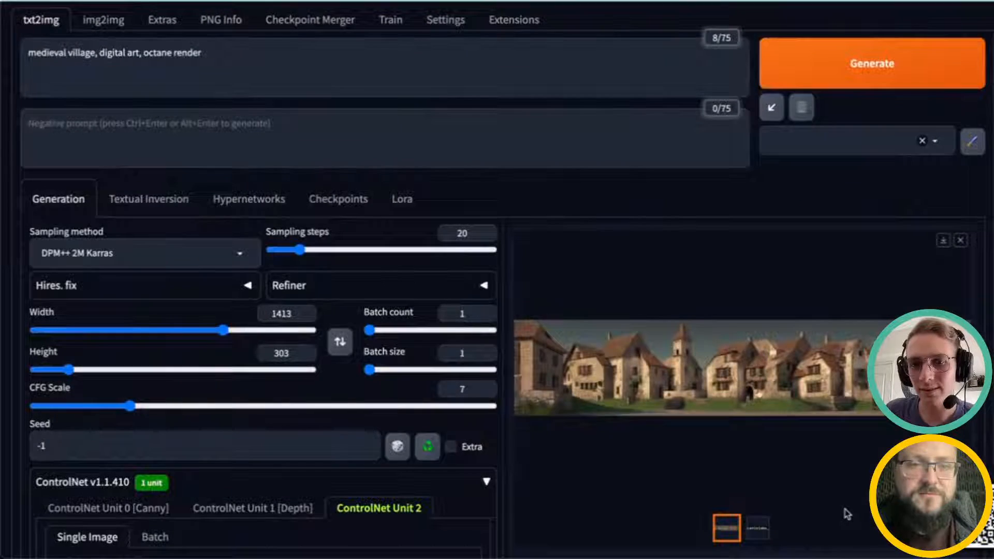
Step: Open the wide village result full-size, compare it with the Leniolabs control map, and close the preview
scroll(844, 512, "up", 1)
scroll(844, 511, "down", 1)
left_click(721, 403)
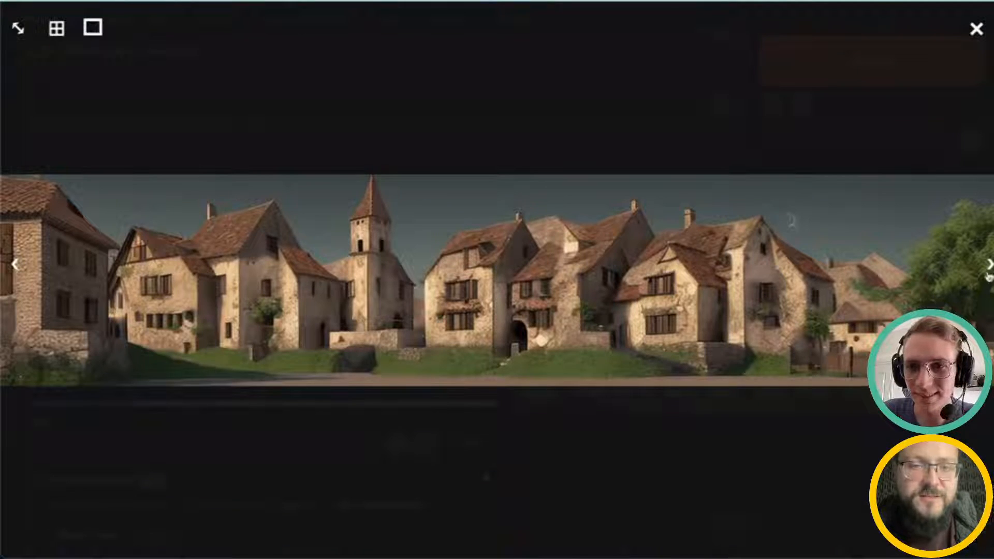
left_click(988, 265)
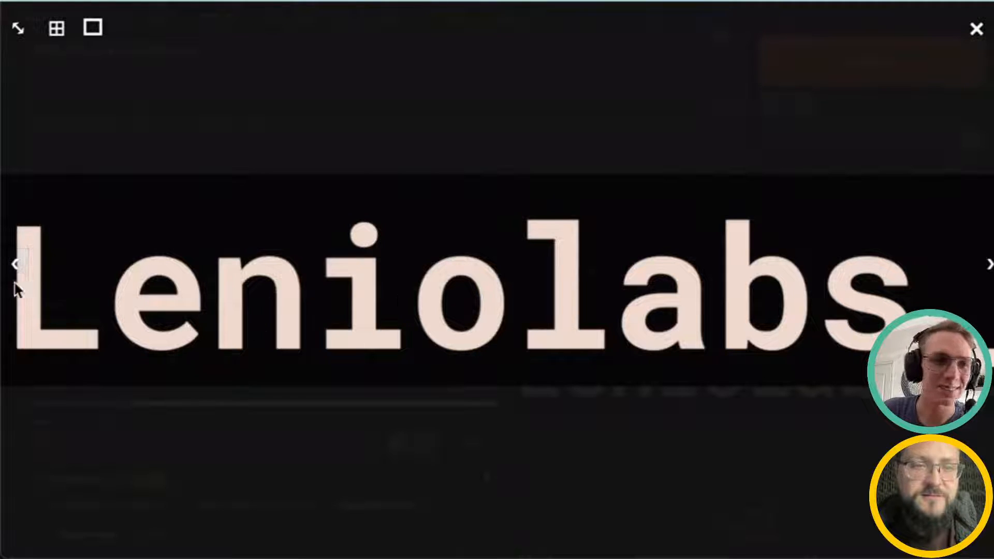
left_click(16, 264)
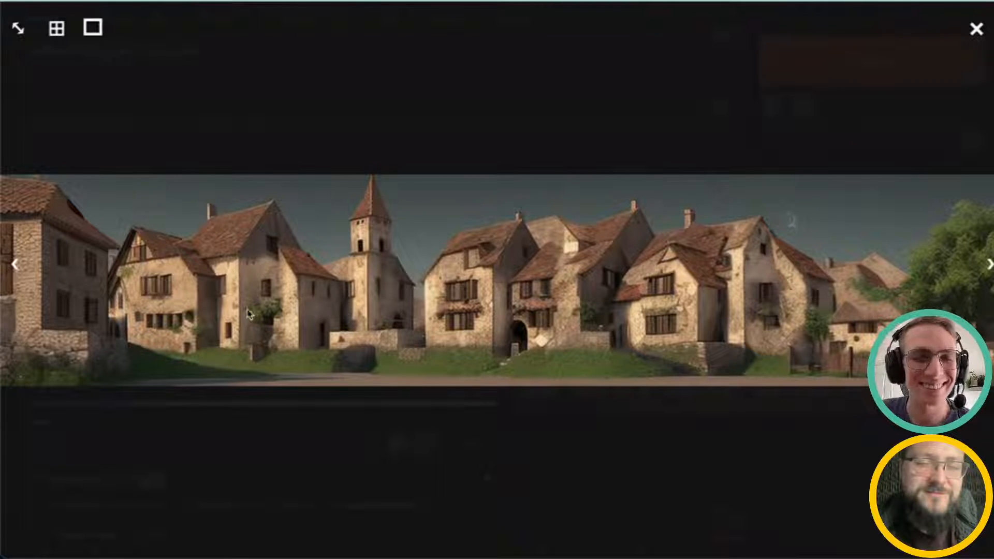
left_click(976, 28)
Step: Remove the Leniolabs logo from the ControlNet Unit 2 image slot
scroll(382, 451, "up", 1)
scroll(382, 452, "down", 5)
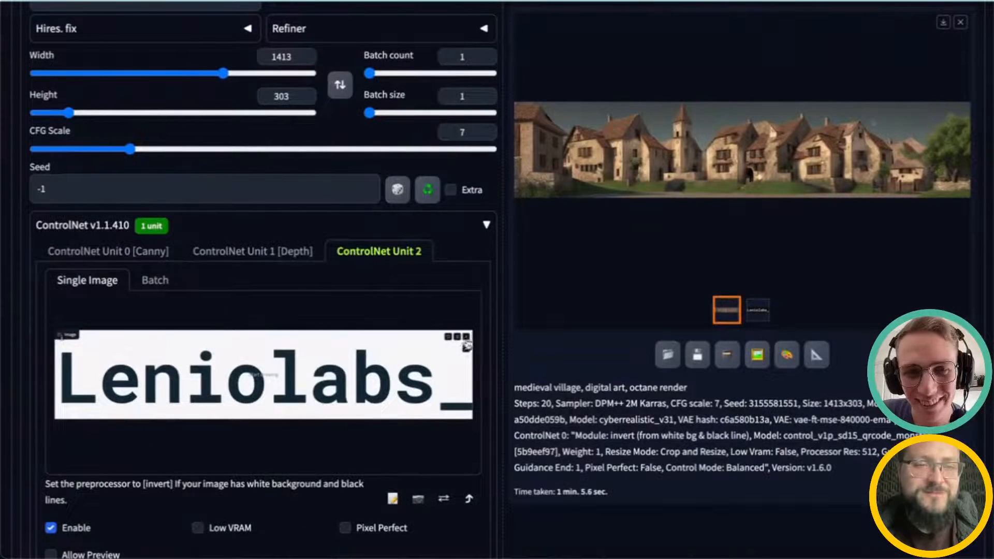
left_click(467, 337)
left_click(255, 385)
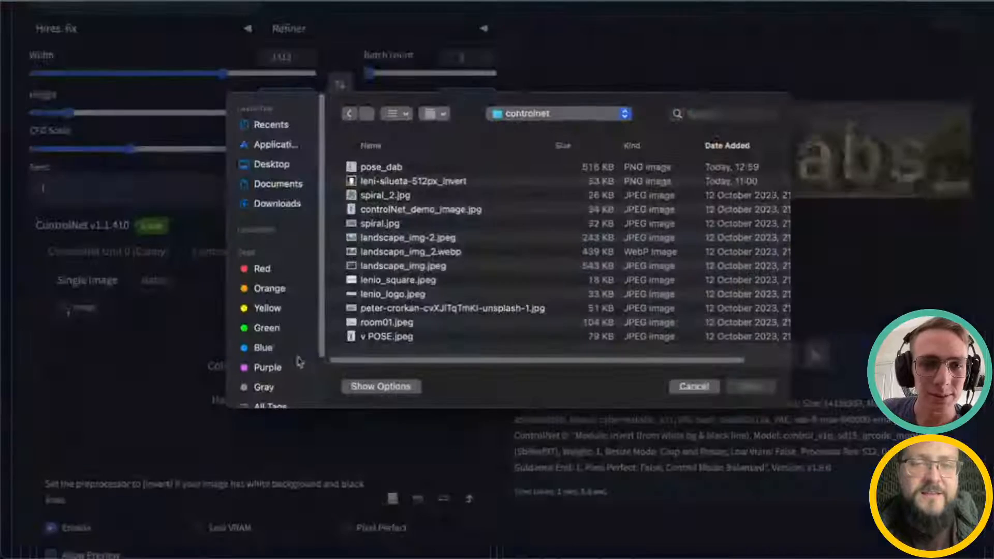
left_click(694, 387)
scroll(735, 352, "up", 1)
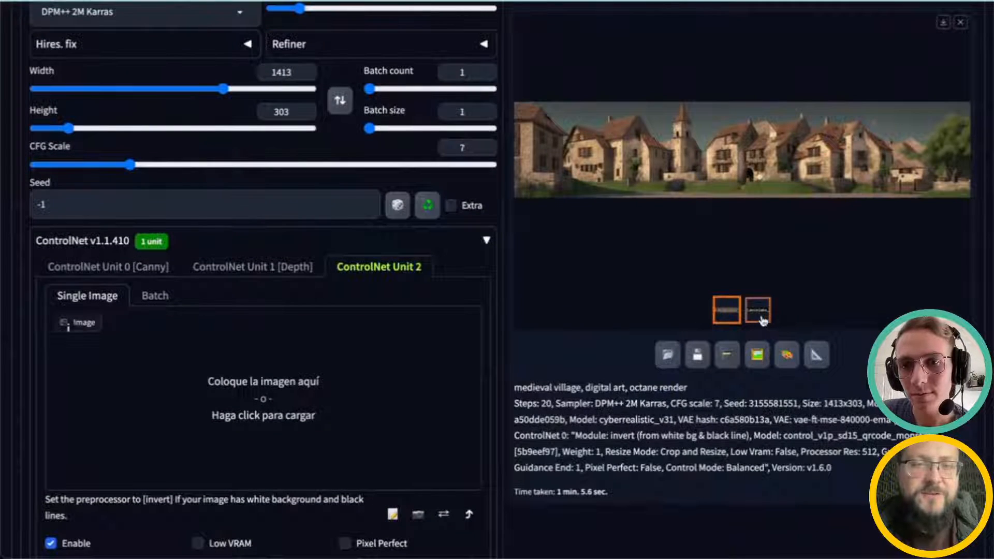
scroll(586, 396, "up", 1)
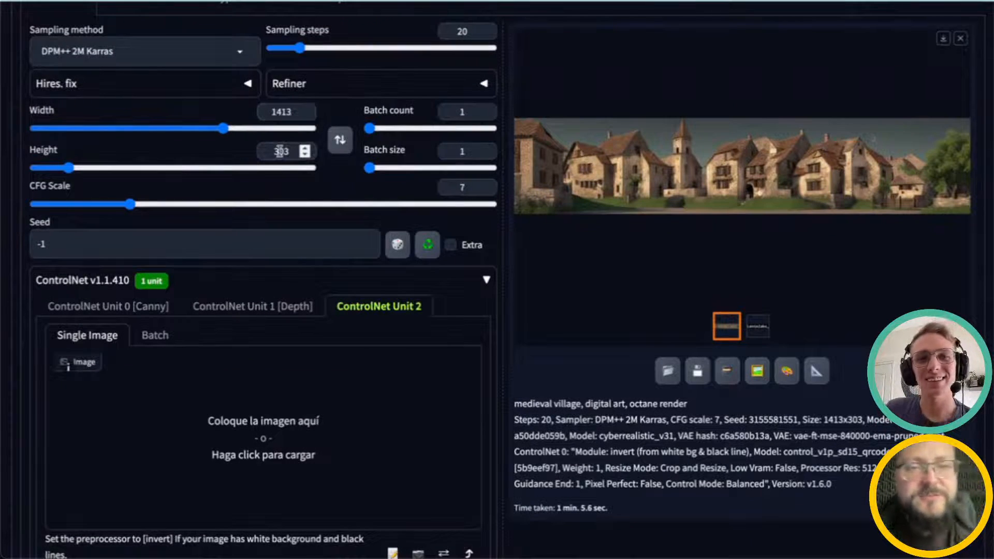
left_click(766, 333)
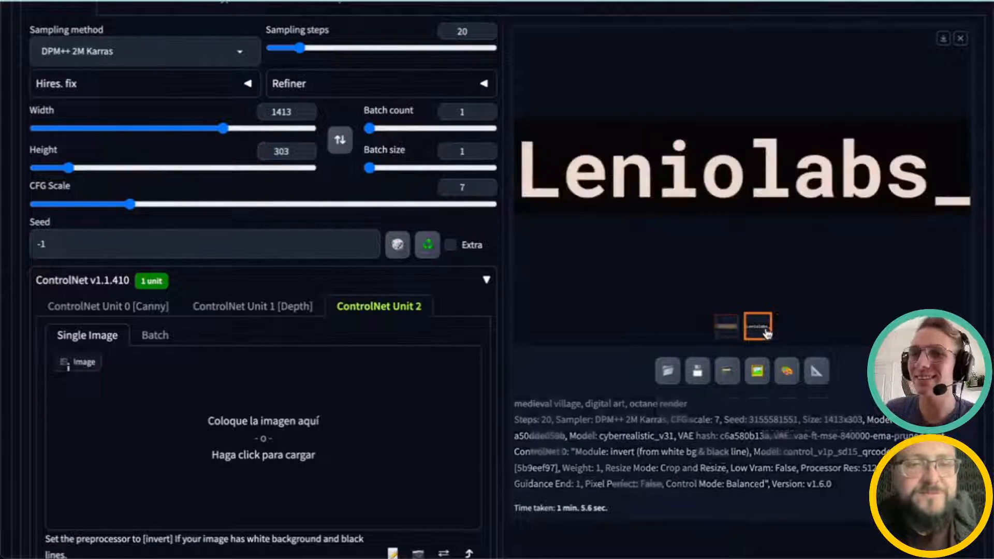
left_click(731, 330)
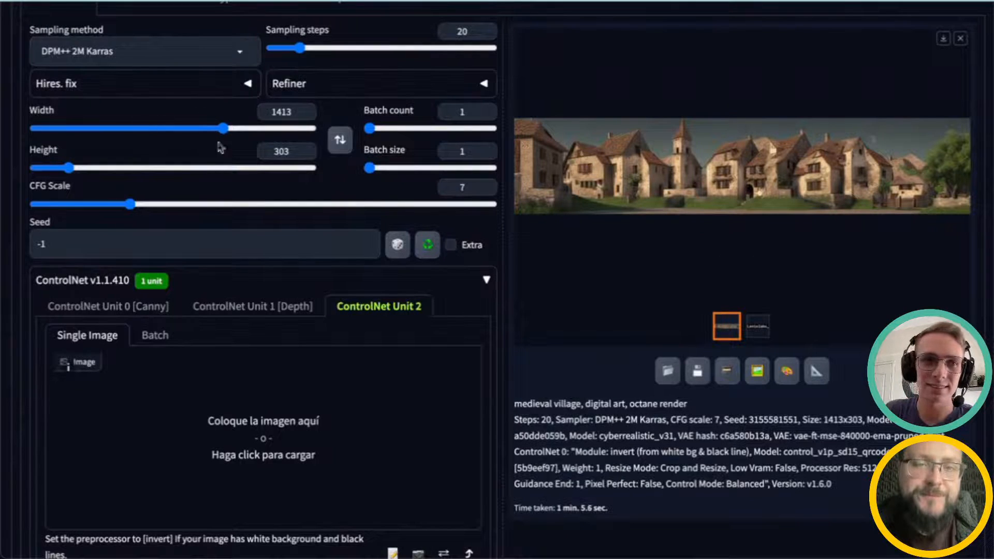
Step: Load the QR code screenshot from the Desktop as the Unit 2 control image
left_click(279, 420)
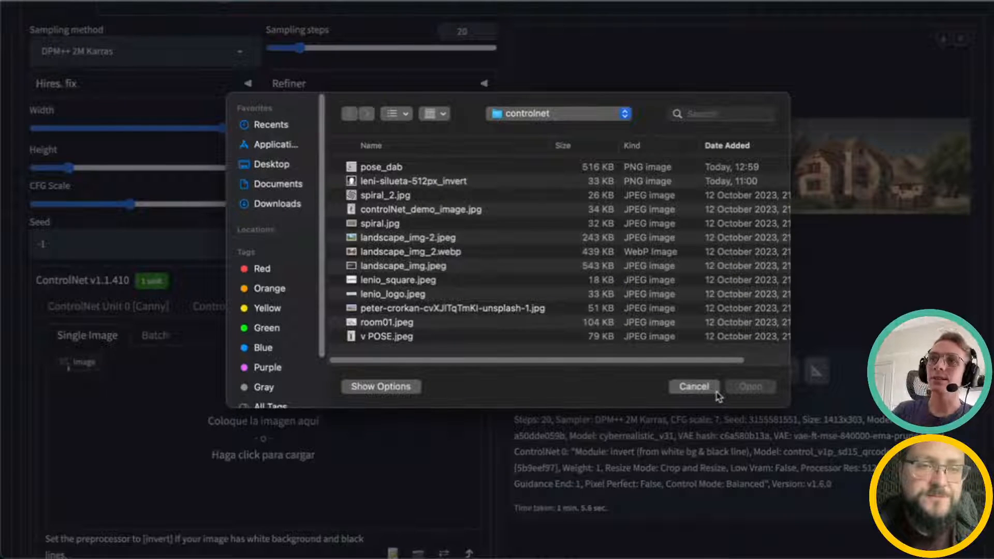
left_click(290, 165)
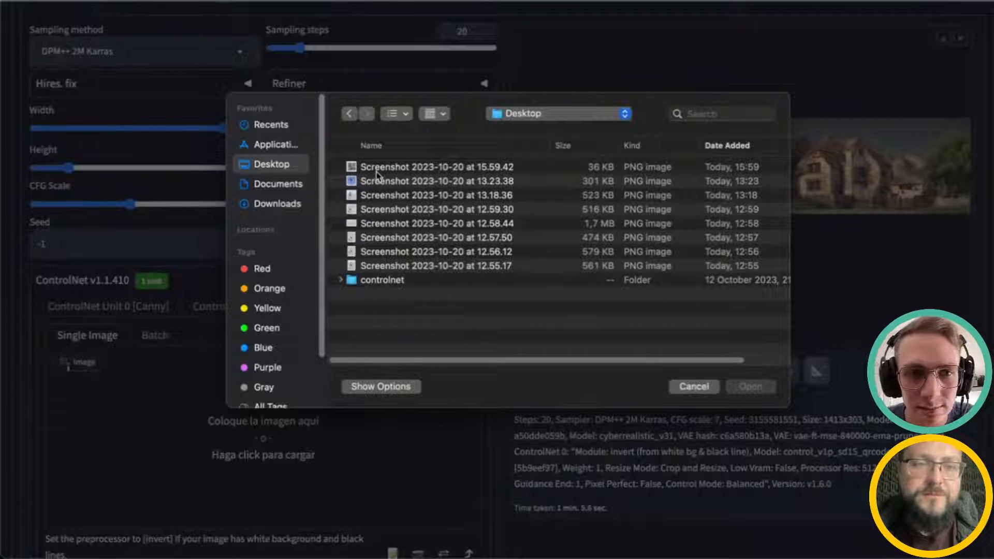
left_click(377, 170)
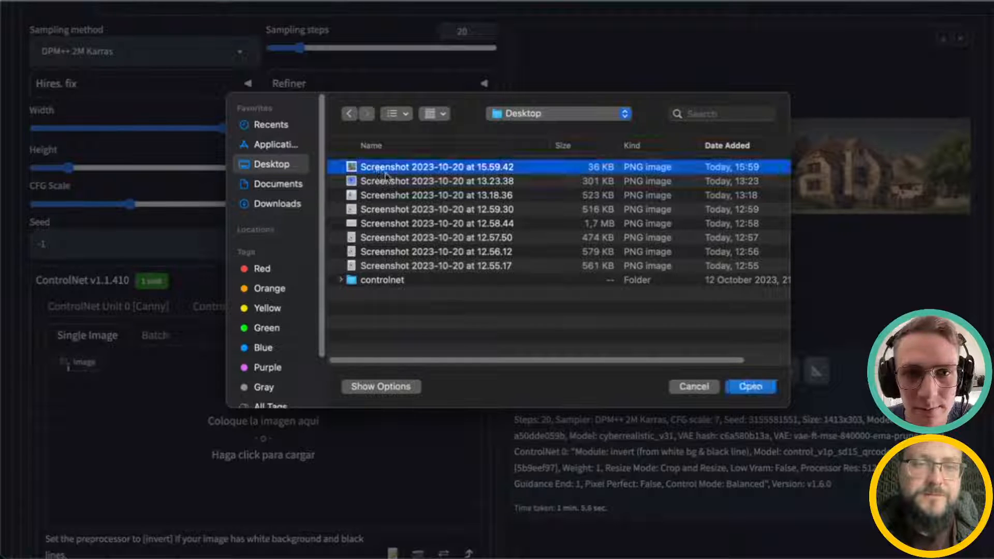
left_click(750, 387)
scroll(508, 444, "up", 1)
scroll(574, 445, "down", 3)
scroll(574, 445, "down", 2)
scroll(129, 422, "down", 4)
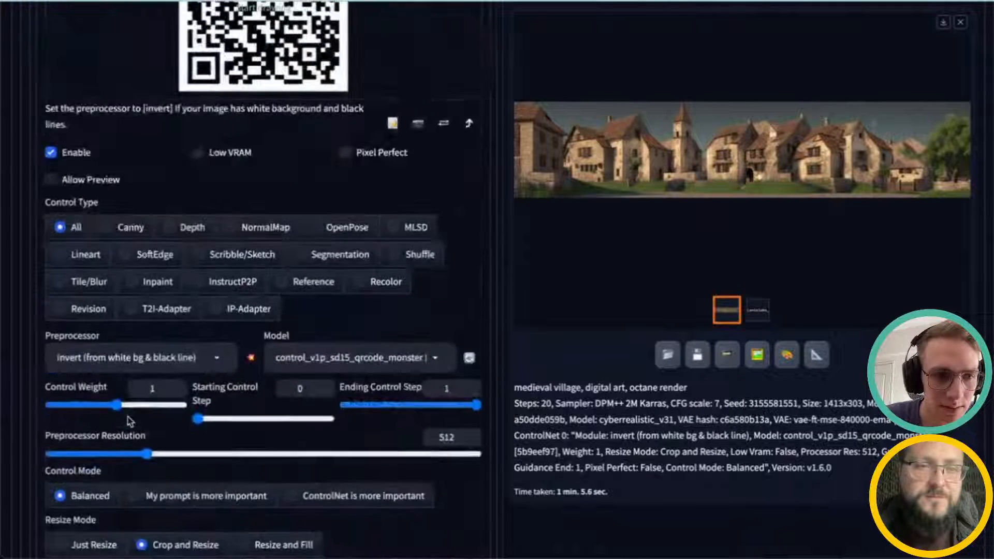
Step: Generate a new village image with the QR code as the Unit 2 control, keeping the invert preprocessor
left_click(120, 357)
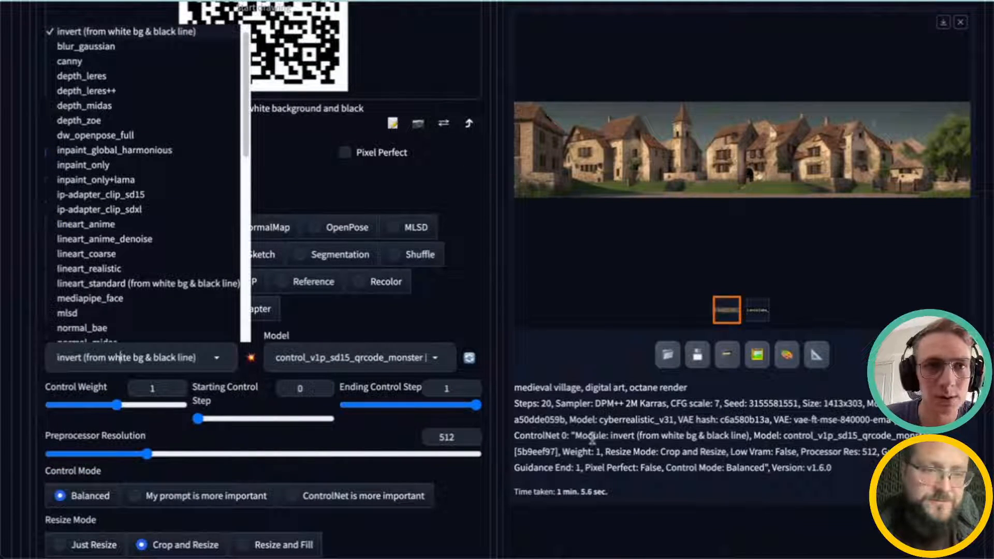
left_click(675, 469)
scroll(647, 424, "up", 6)
scroll(642, 414, "up", 8)
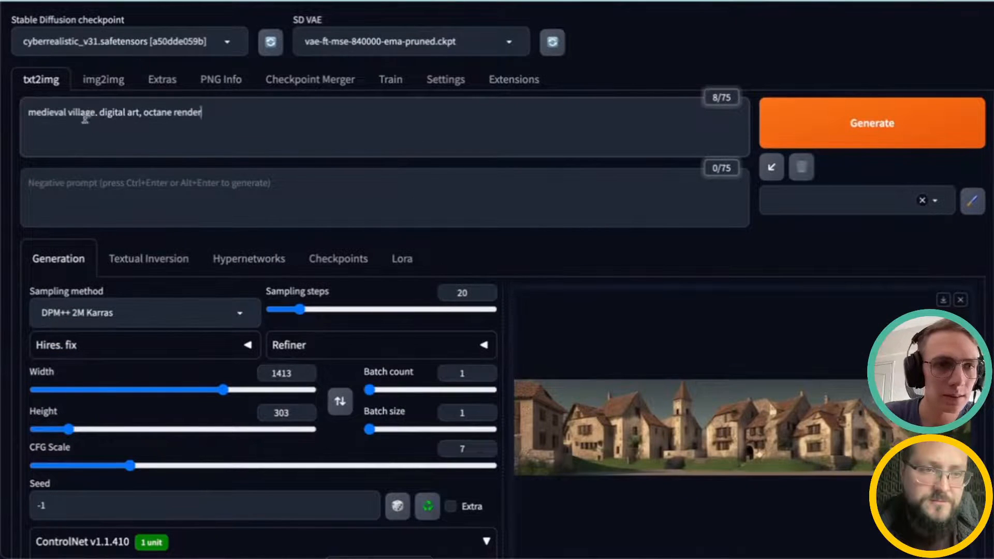
left_click(855, 124)
left_click(413, 127)
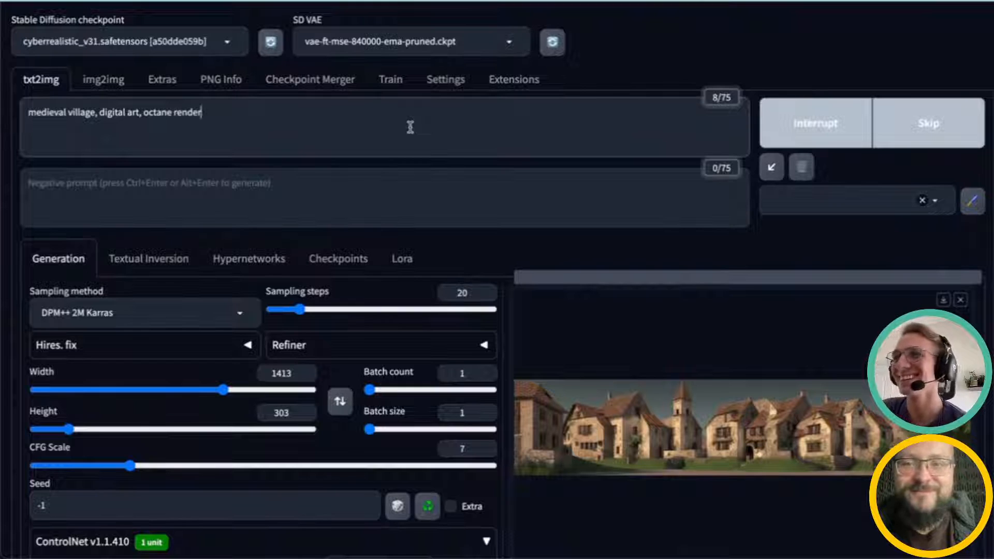
left_click_drag(259, 123, 28, 118)
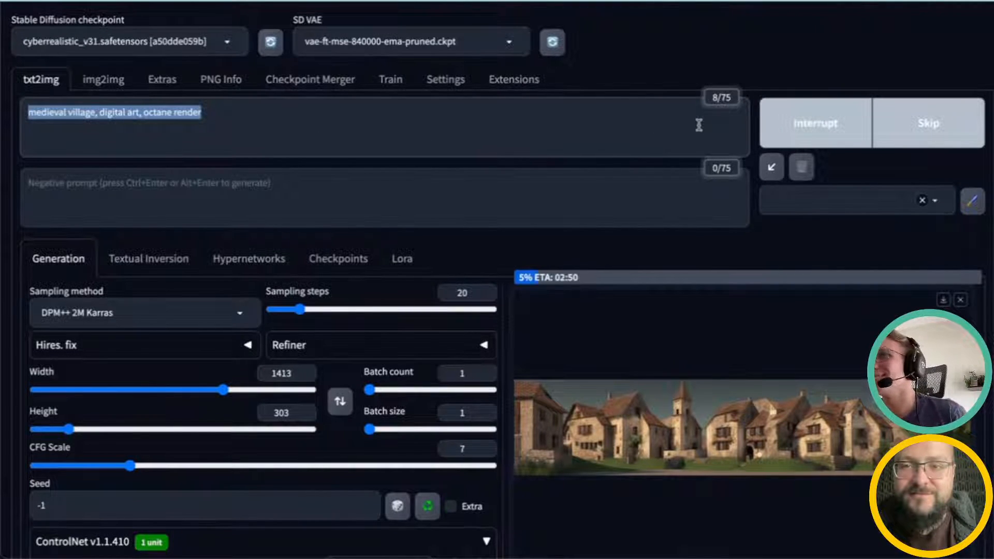
scroll(658, 196, "down", 1)
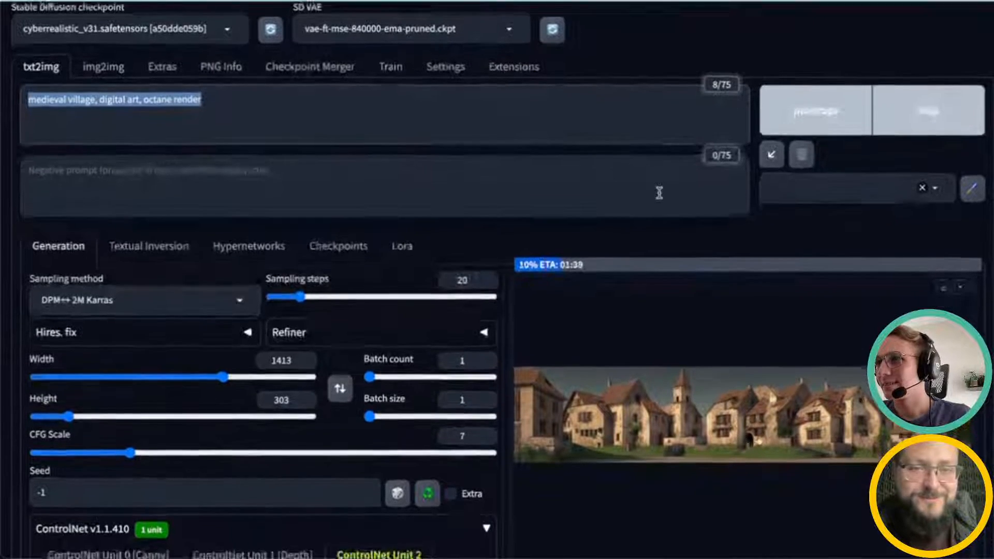
scroll(674, 211, "down", 3)
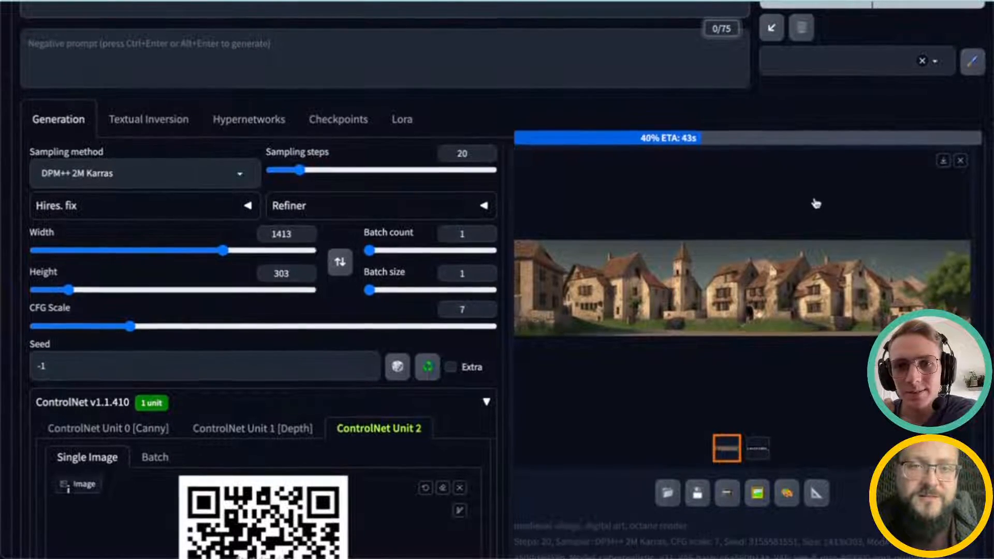
Step: Set the output width and height both to 512
scroll(815, 203, "down", 1)
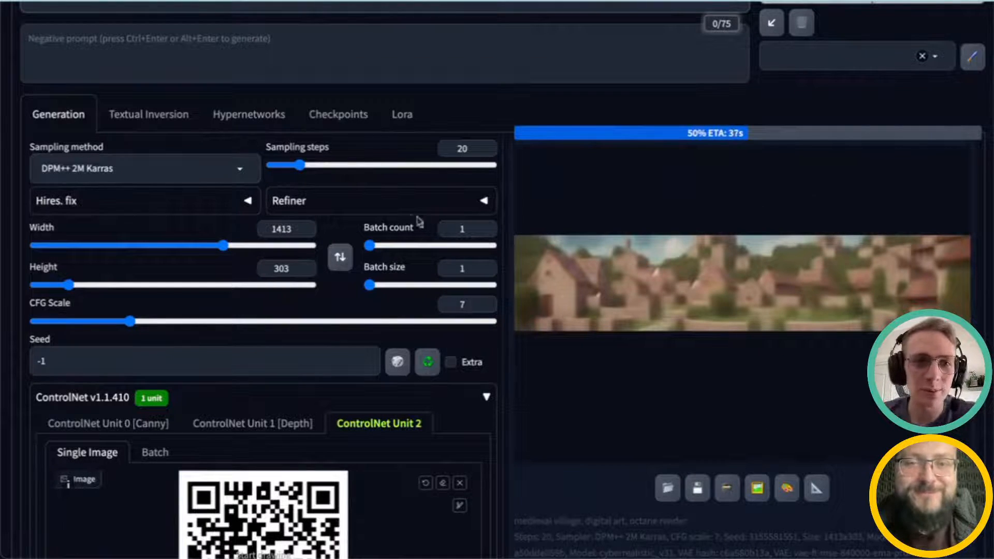
double_click(284, 229)
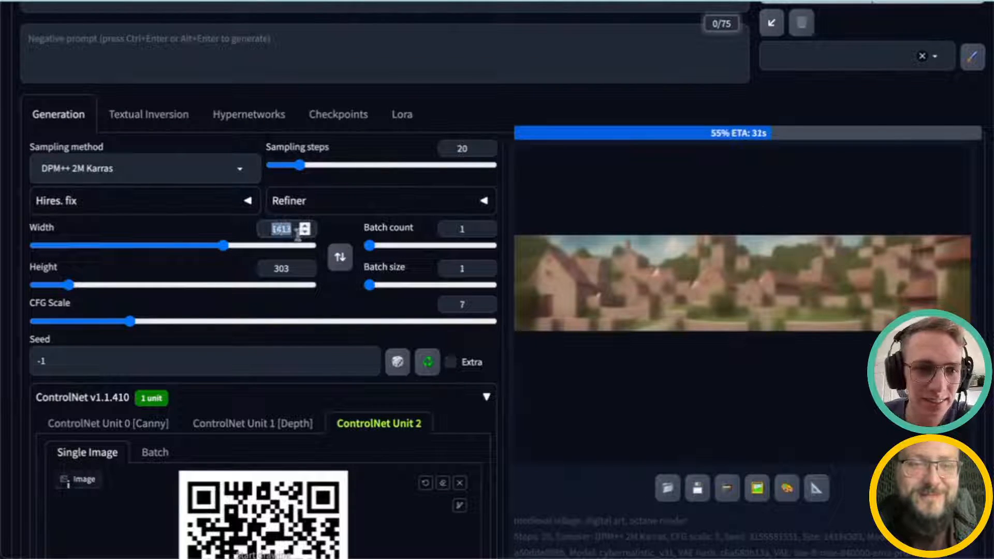
type("512")
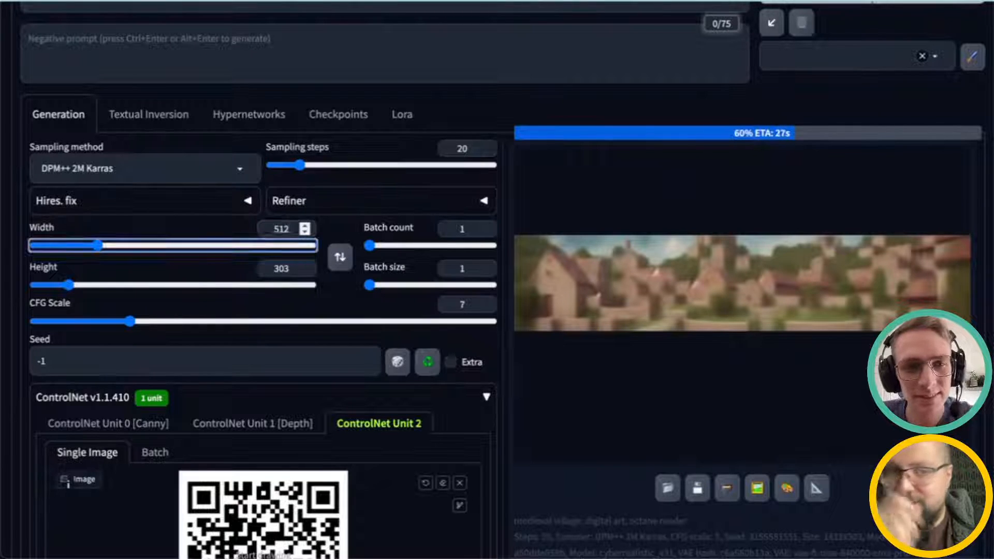
key("Tab")
type("512")
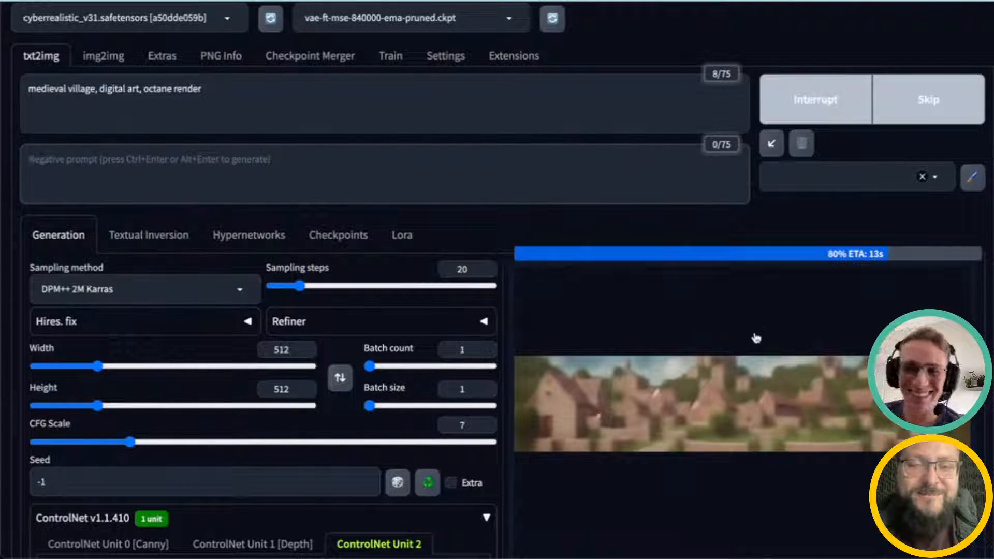
Step: Switch between the wide village result and its QR code control map to compare them
scroll(748, 380, "down", 1)
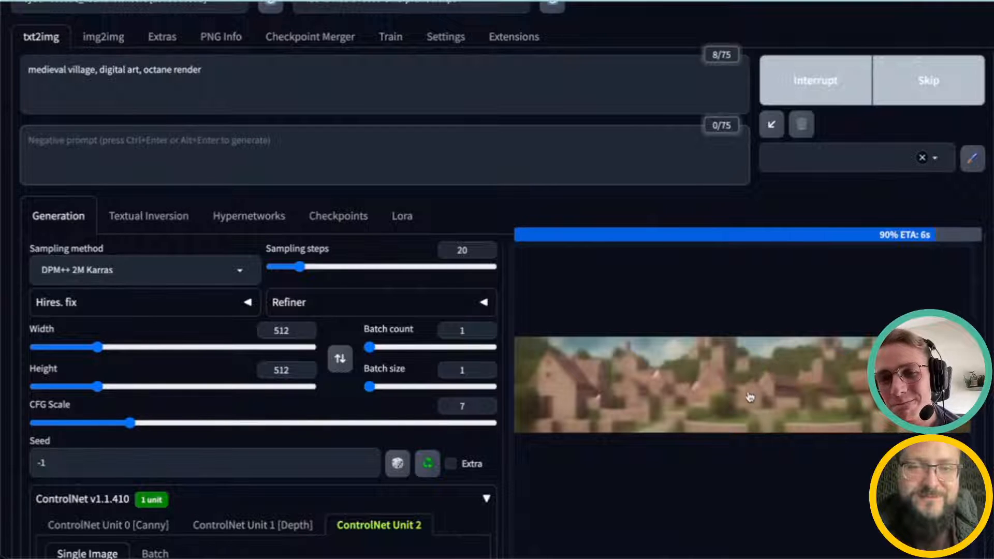
scroll(765, 381, "down", 1)
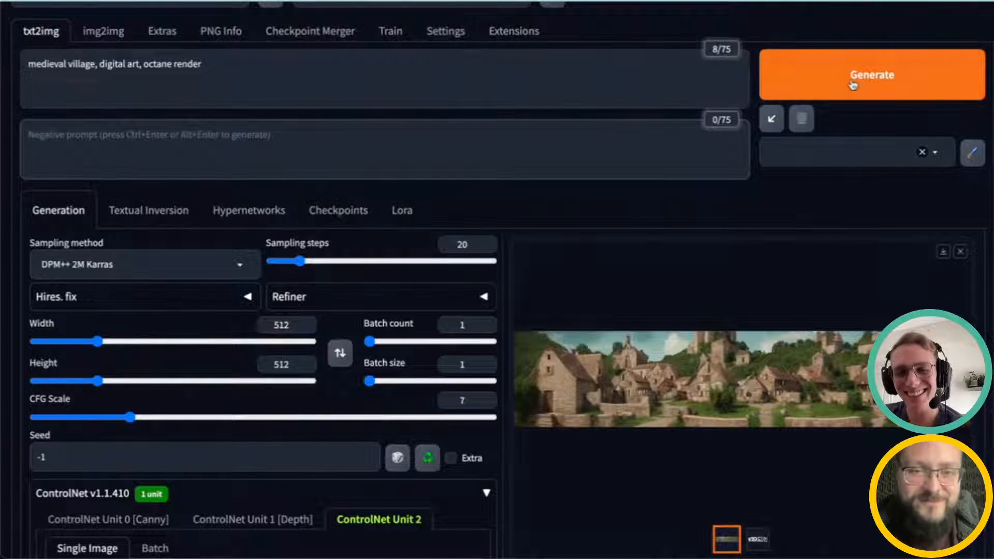
left_click(753, 545)
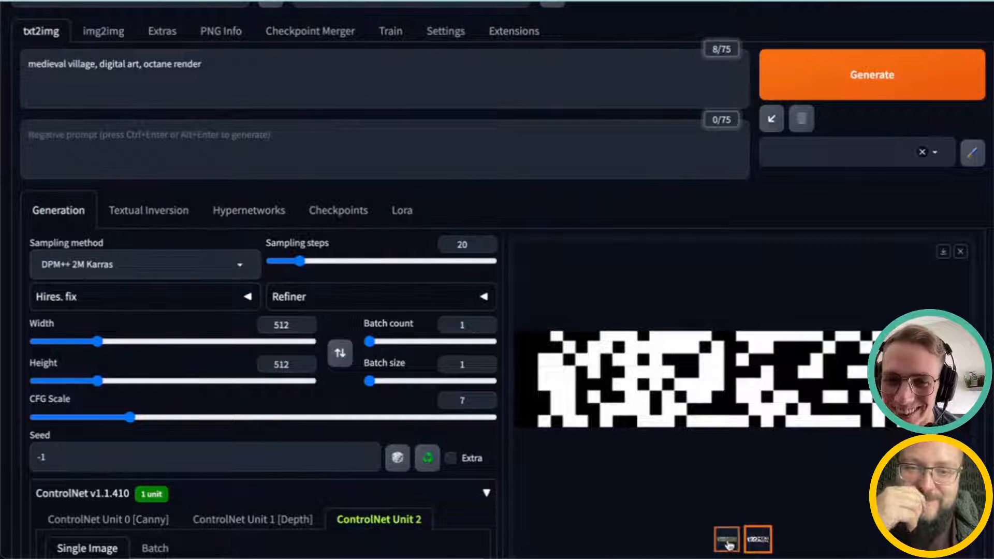
left_click(727, 544)
left_click(757, 539)
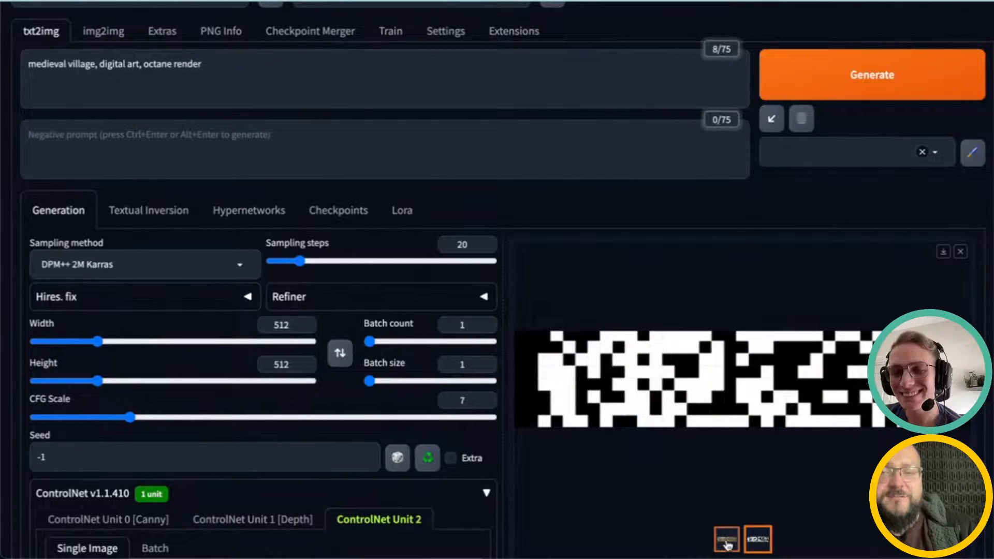
Step: Set the Unit 2 resize mode to Just Resize and generate a new 512×512 village image
scroll(308, 428, "up", 1)
scroll(309, 428, "down", 5)
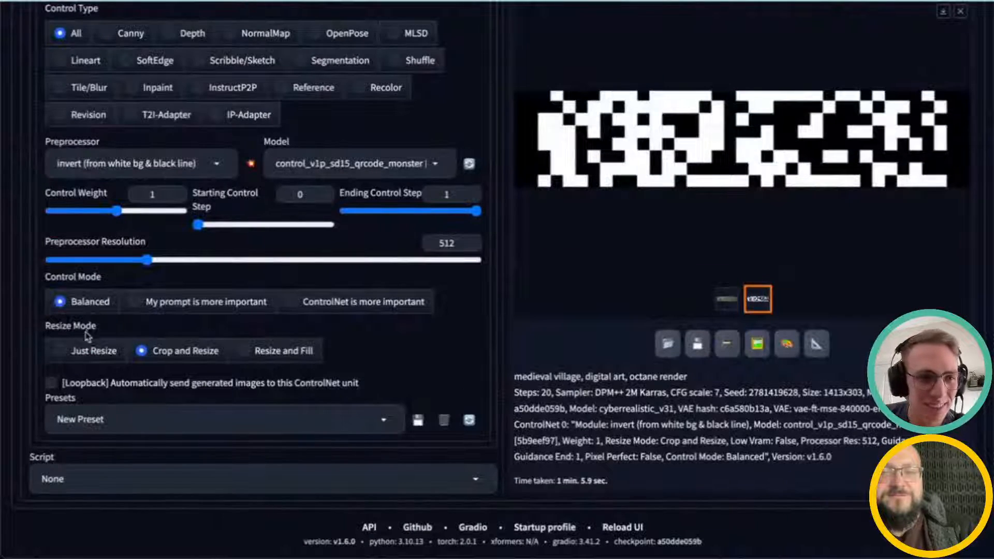
left_click(85, 349)
scroll(440, 383, "up", 3)
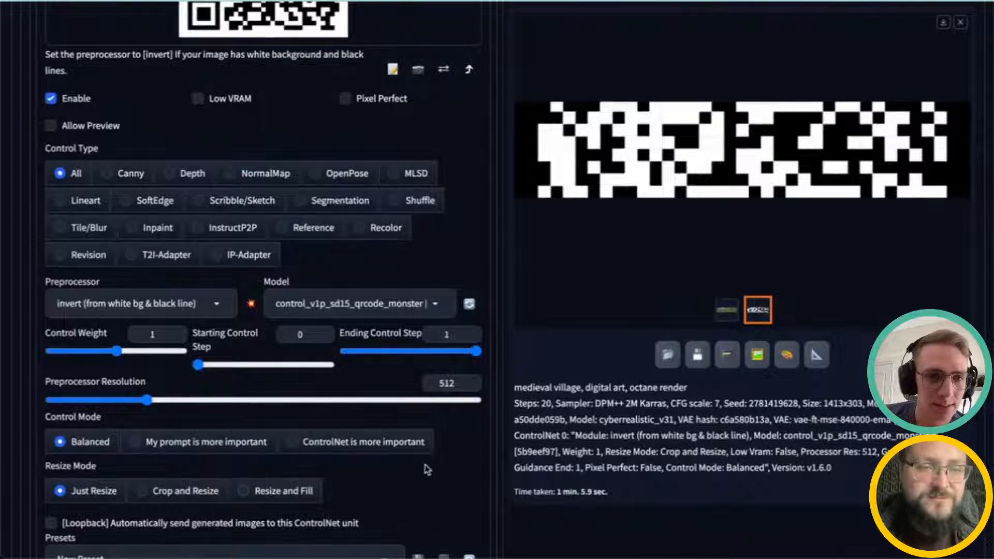
scroll(427, 470, "up", 15)
left_click(859, 129)
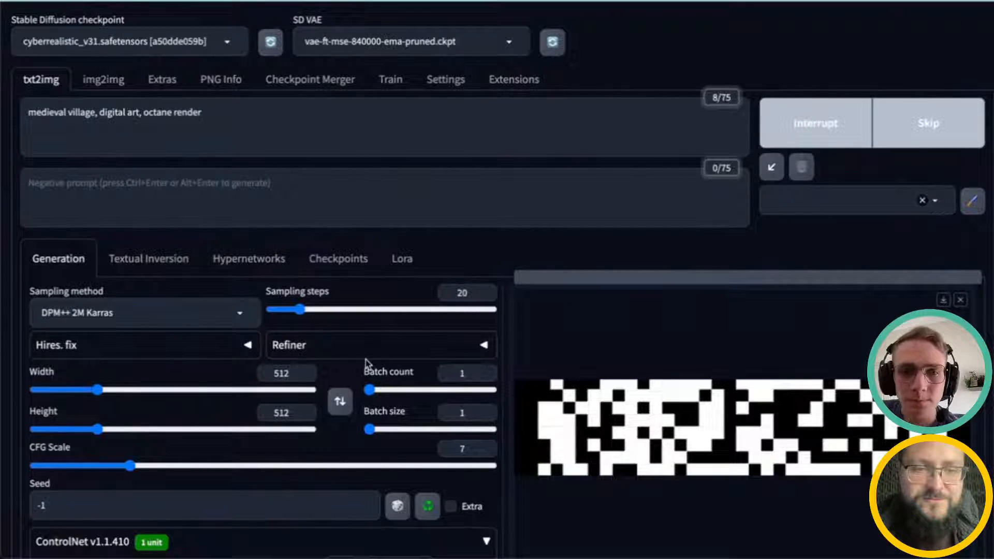
Step: Open the square village result full-size, close it, and compare it with the QR control map
scroll(365, 362, "down", 1)
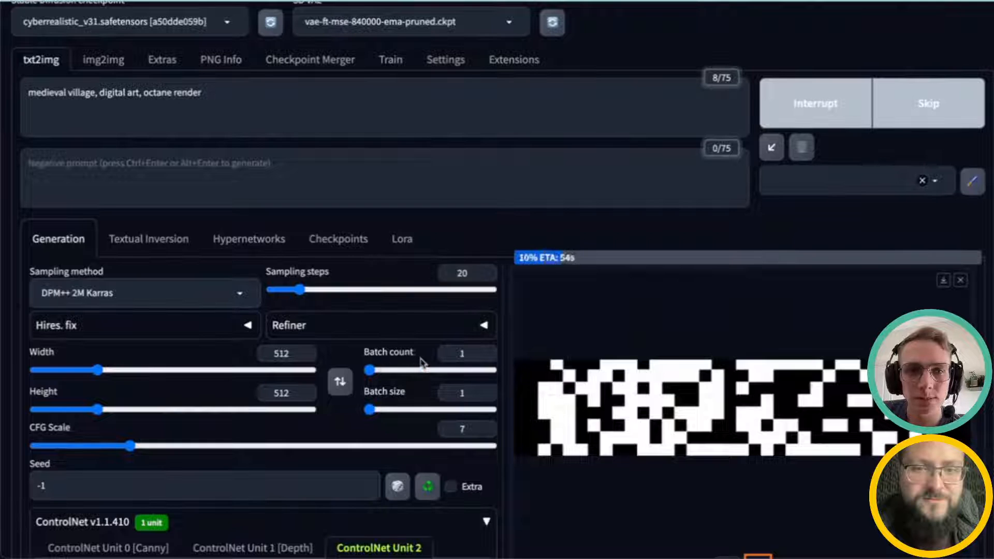
scroll(621, 376, "down", 3)
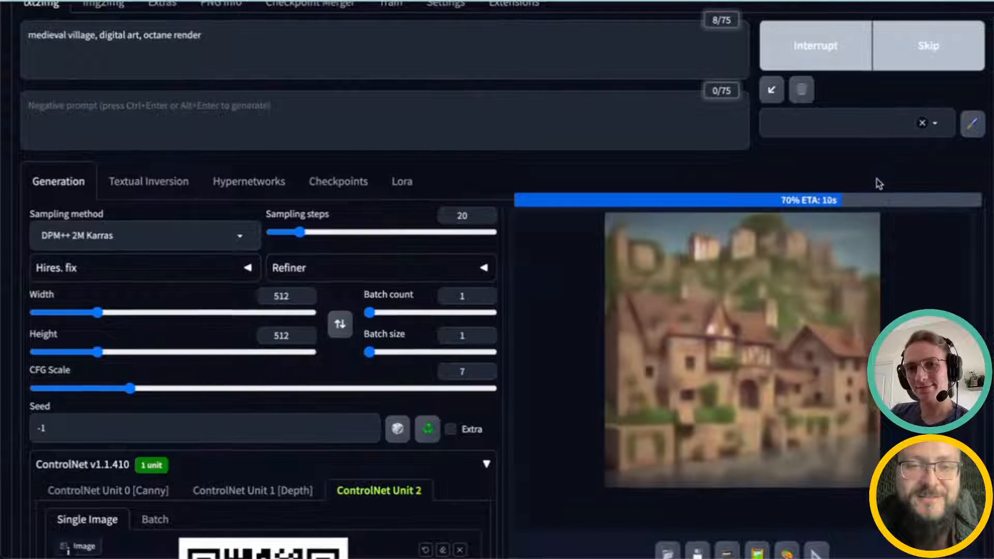
scroll(881, 183, "down", 1)
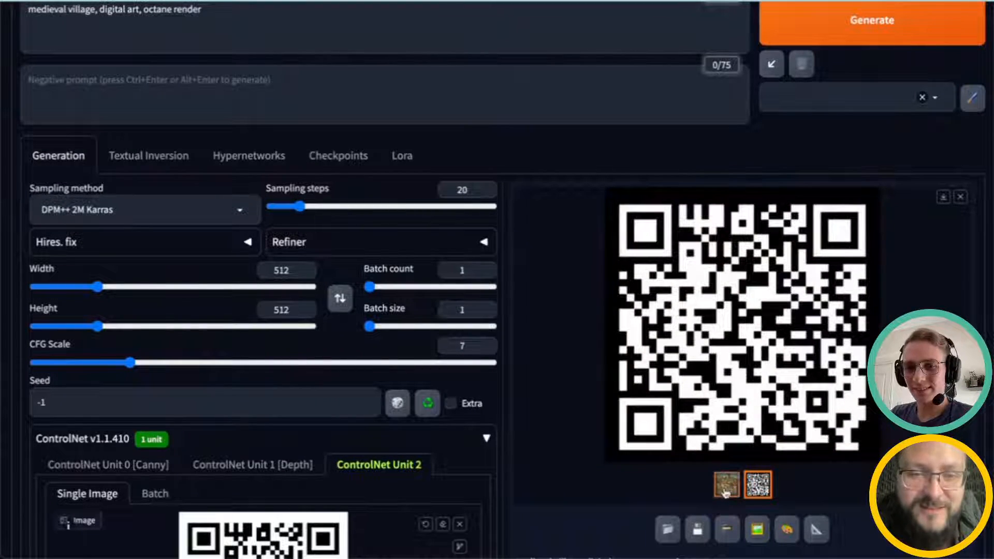
left_click(725, 491)
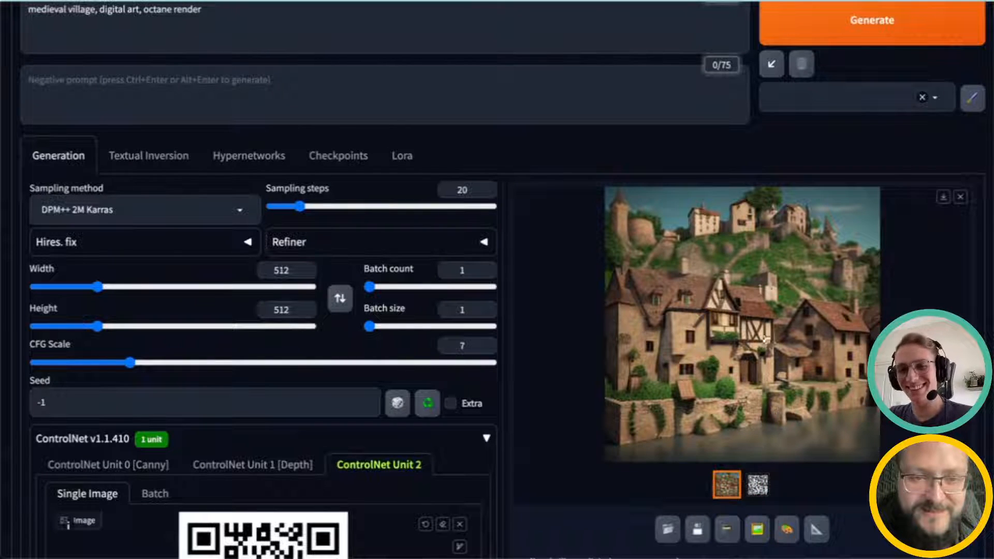
left_click(769, 373)
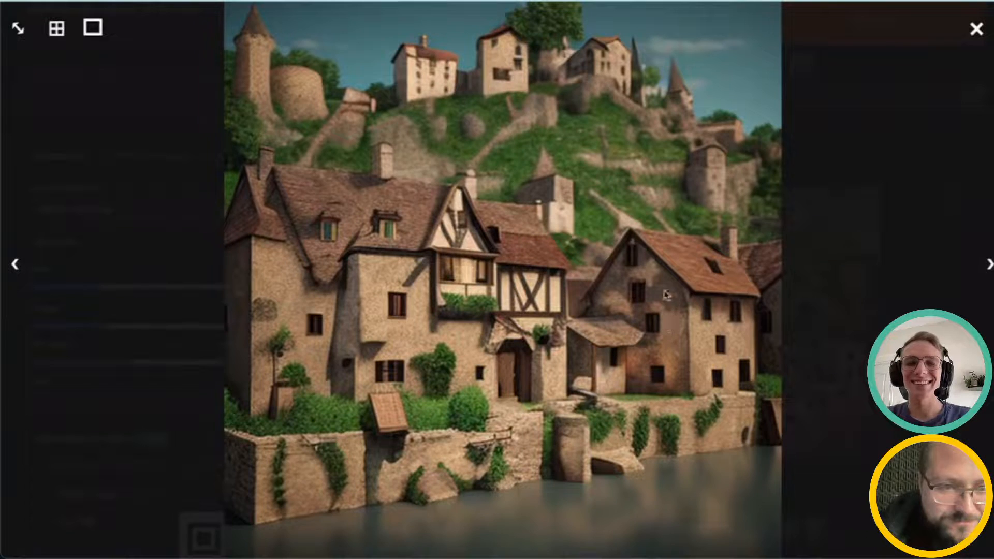
left_click(976, 31)
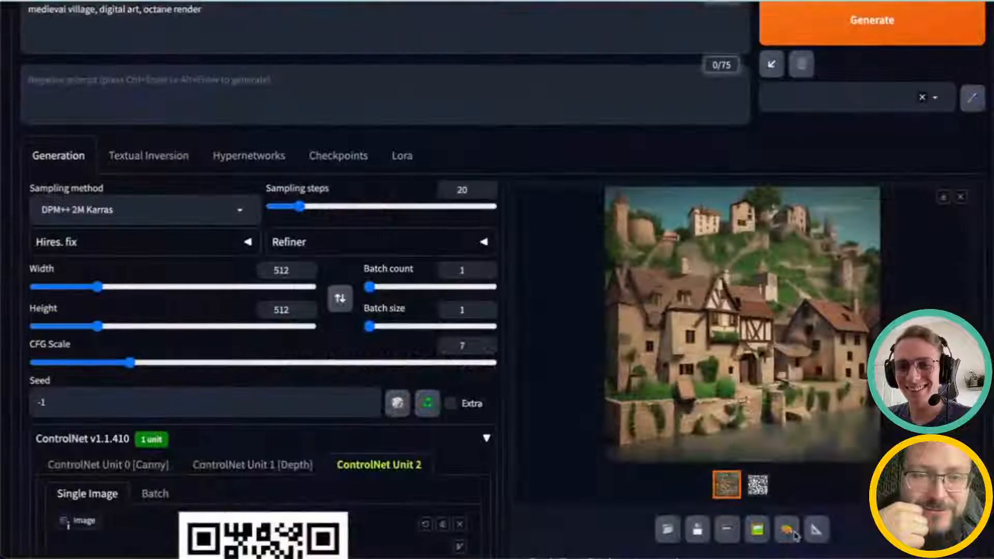
left_click(761, 490)
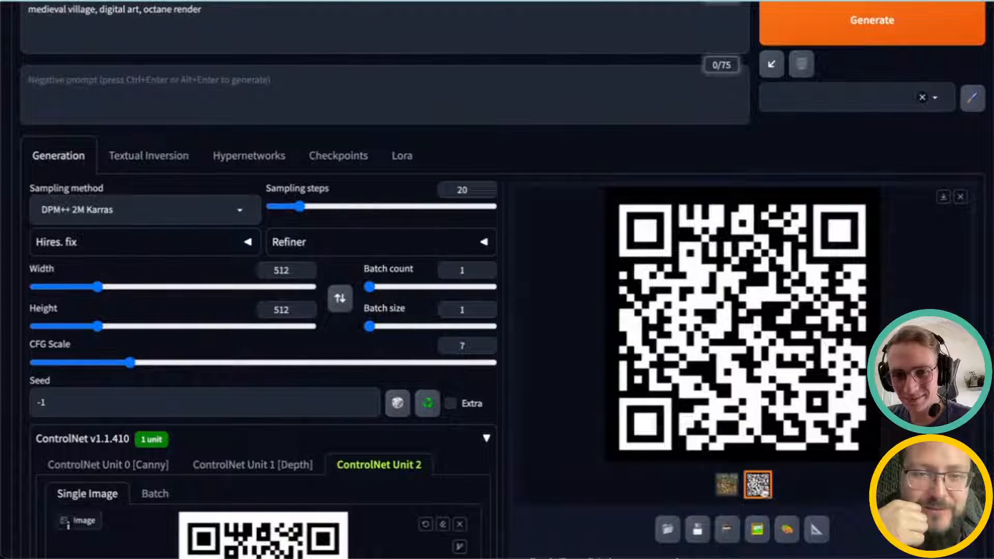
left_click(727, 492)
Step: Change the Unit 2 preprocessor from invert to none
scroll(421, 318, "up", 2)
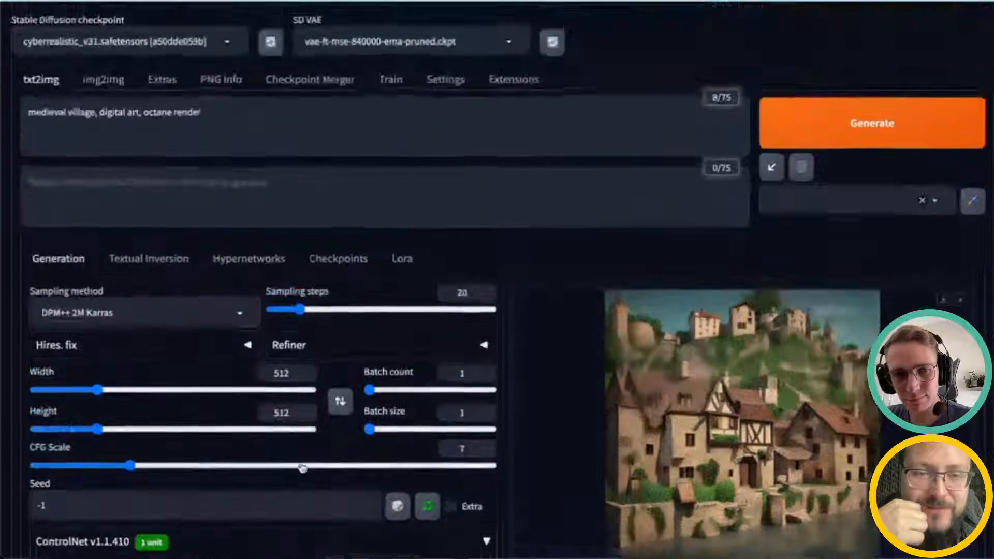
scroll(421, 318, "down", 10)
scroll(170, 482, "down", 1)
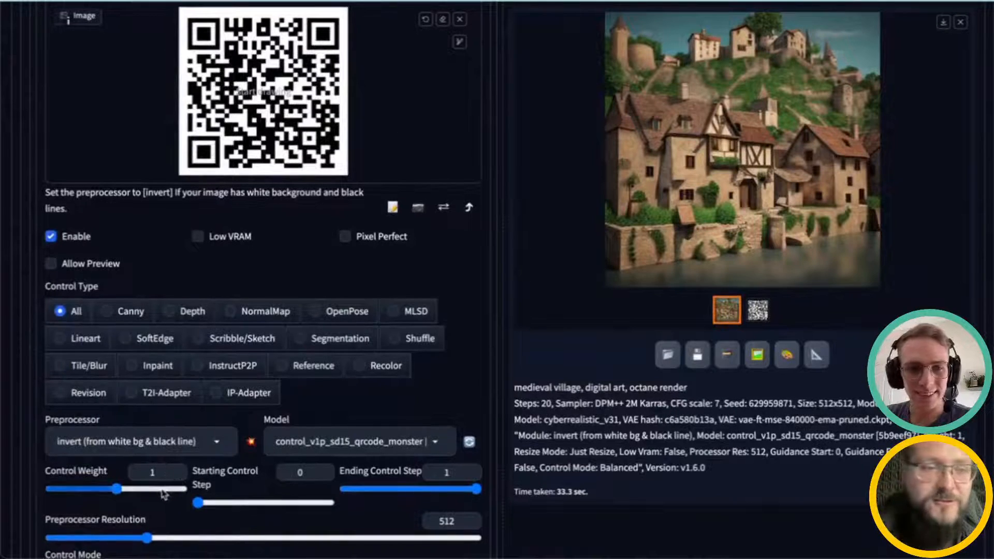
scroll(208, 489, "down", 3)
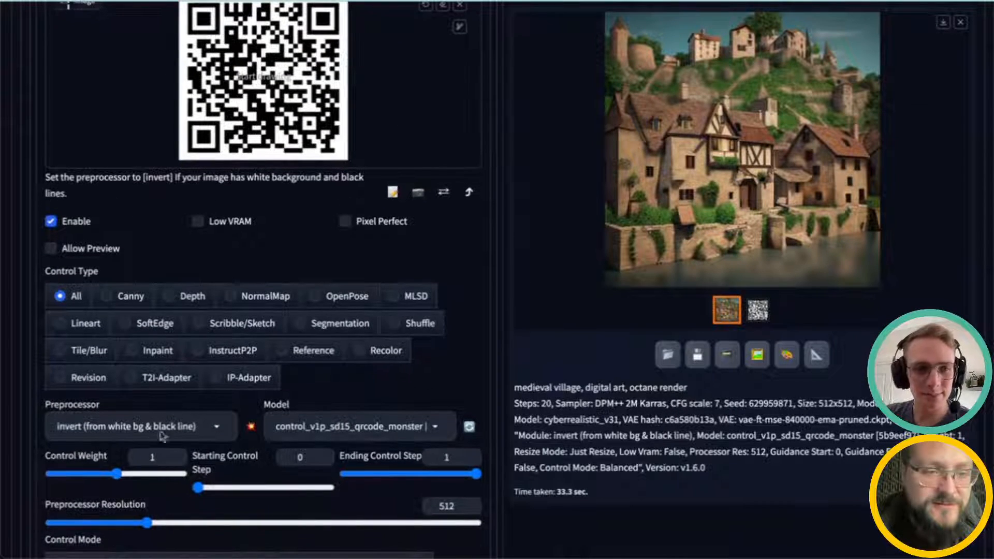
left_click(123, 322)
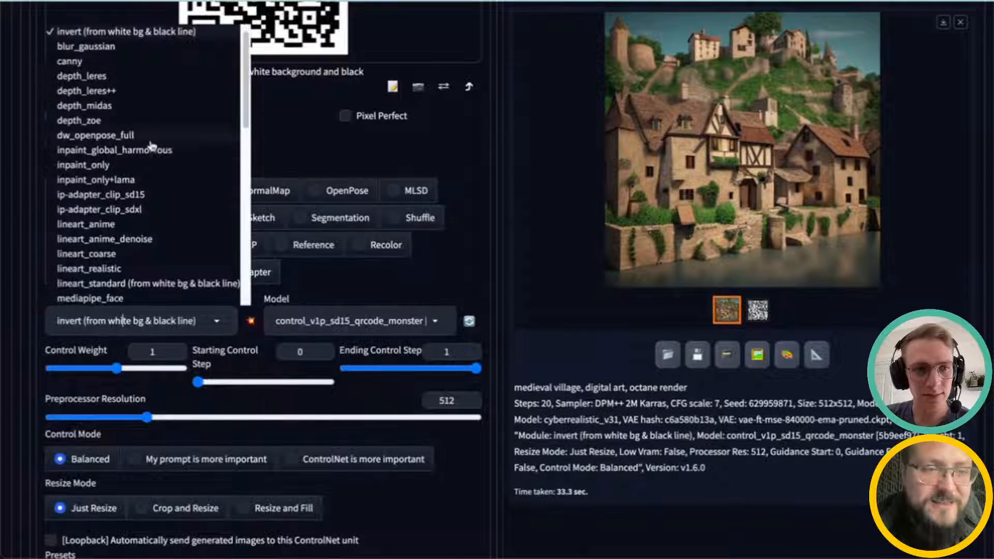
scroll(122, 51, "up", 1)
left_click(111, 28)
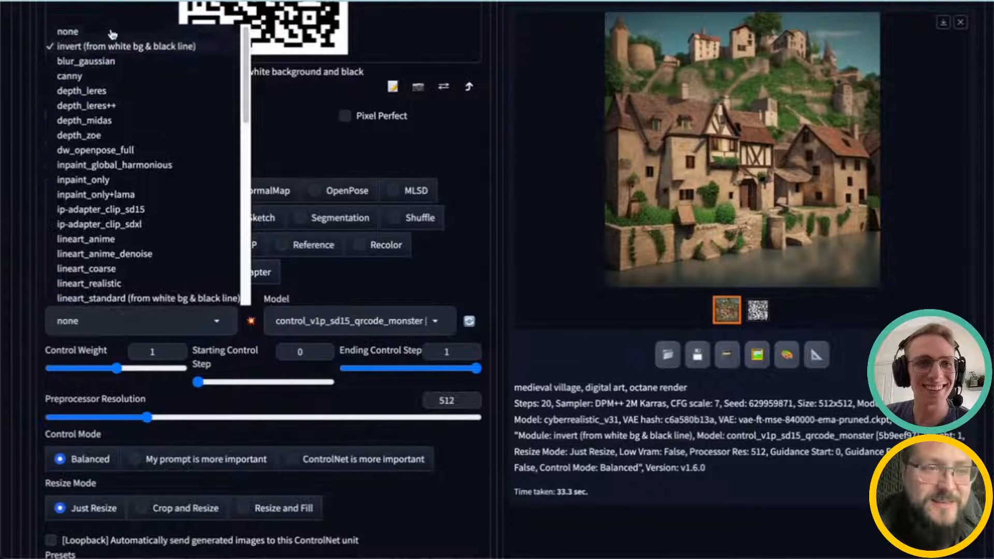
Step: Raise the Unit 2 control weight to 1.35 and generate another village image
left_click_drag(118, 373, 140, 369)
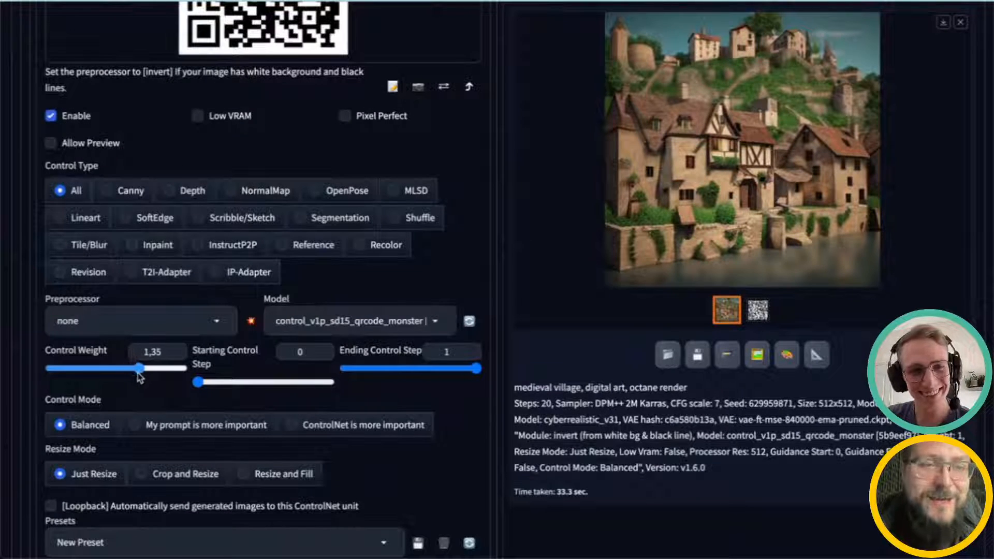
scroll(512, 434, "up", 10)
scroll(537, 435, "up", 2)
left_click(846, 132)
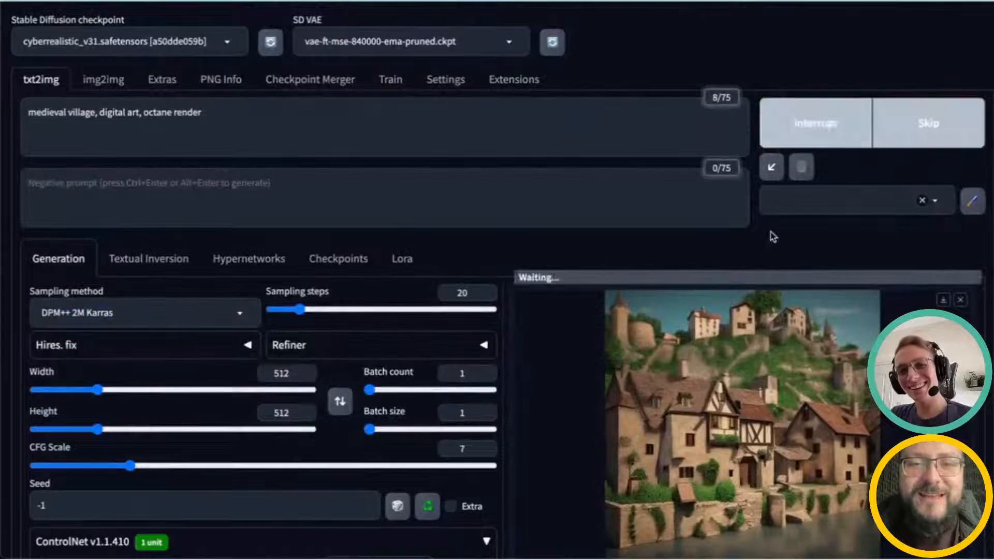
Step: Inspect the new QR-shaped village result full-size against its control map, then close the preview
scroll(729, 339, "down", 2)
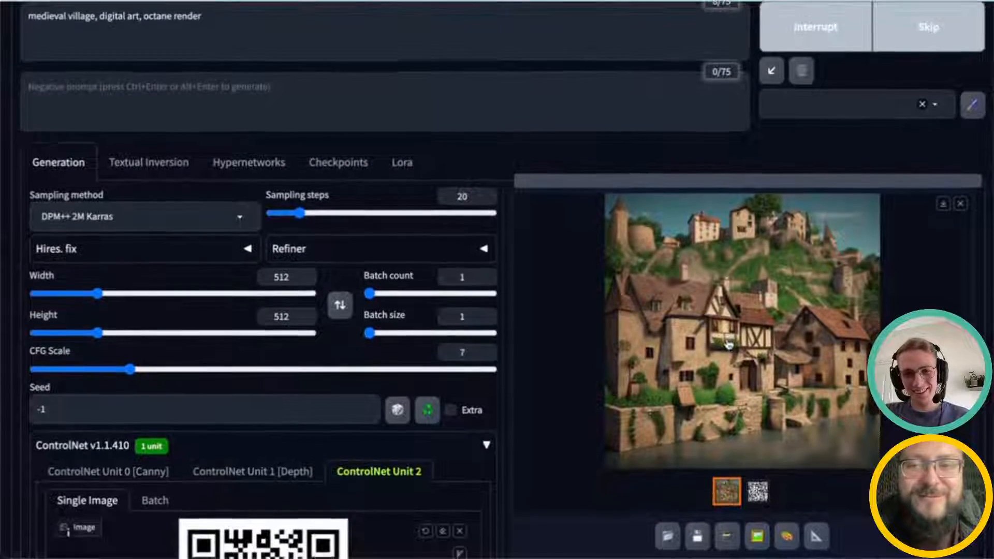
scroll(729, 340, "down", 1)
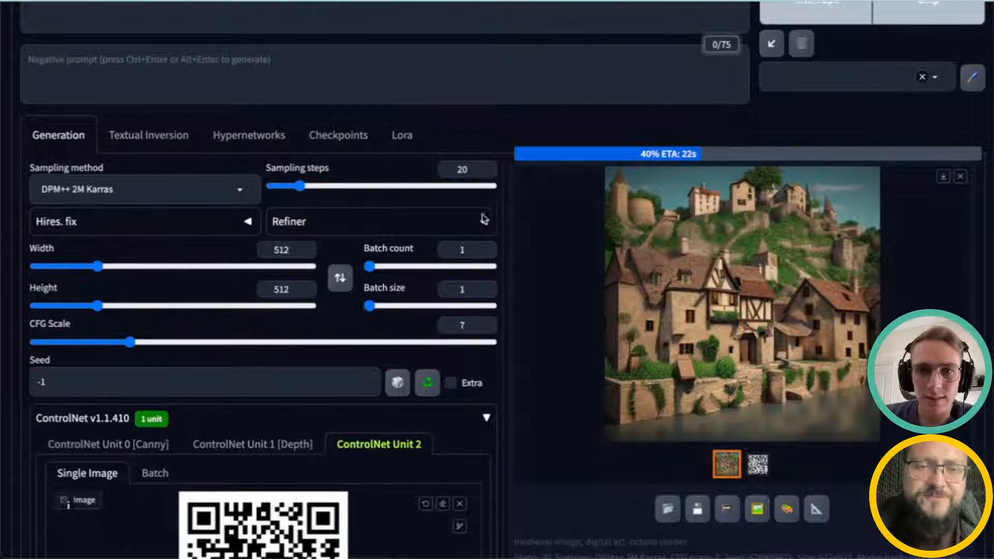
scroll(467, 206, "up", 1)
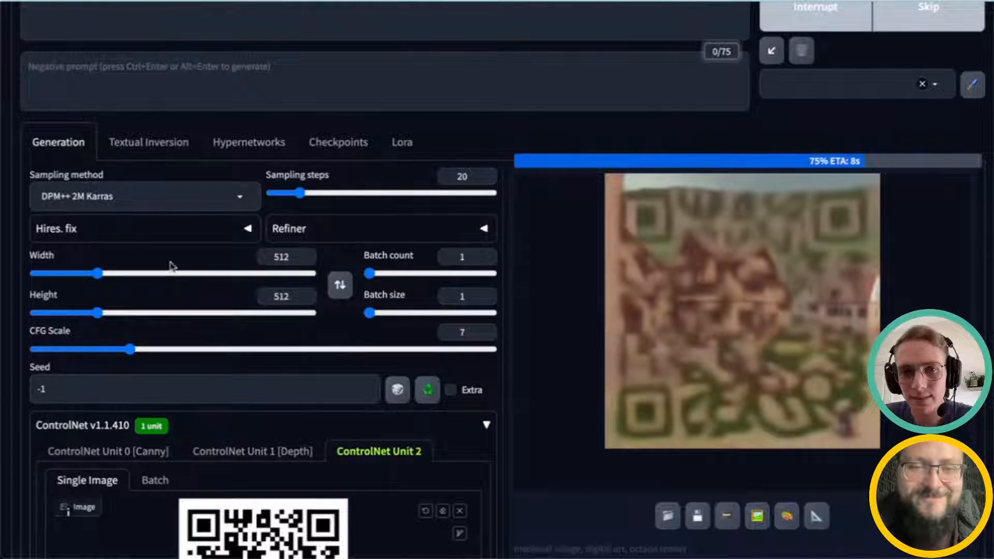
scroll(170, 266, "down", 1)
scroll(193, 274, "up", 3)
scroll(222, 282, "down", 1)
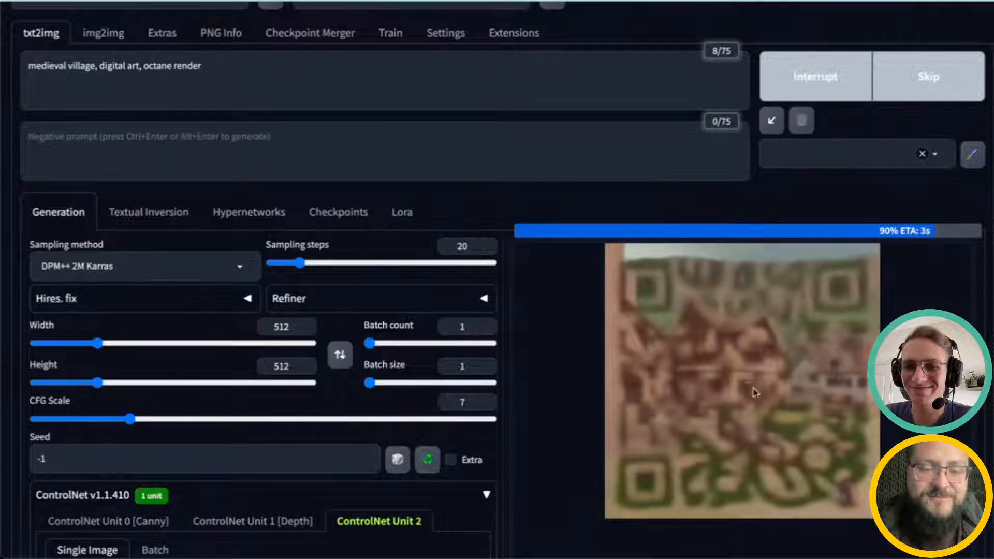
scroll(759, 373, "down", 2)
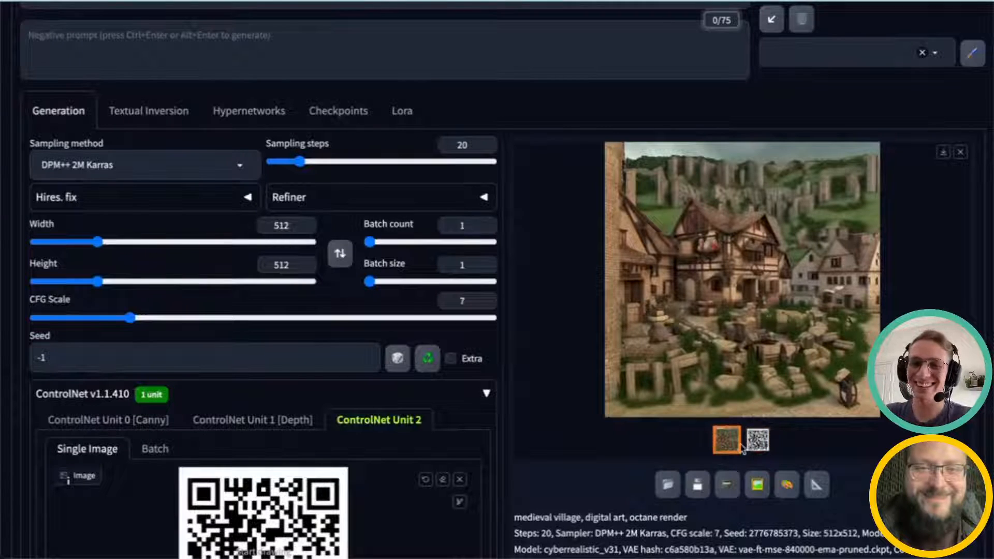
left_click(757, 440)
left_click(727, 439)
left_click(731, 374)
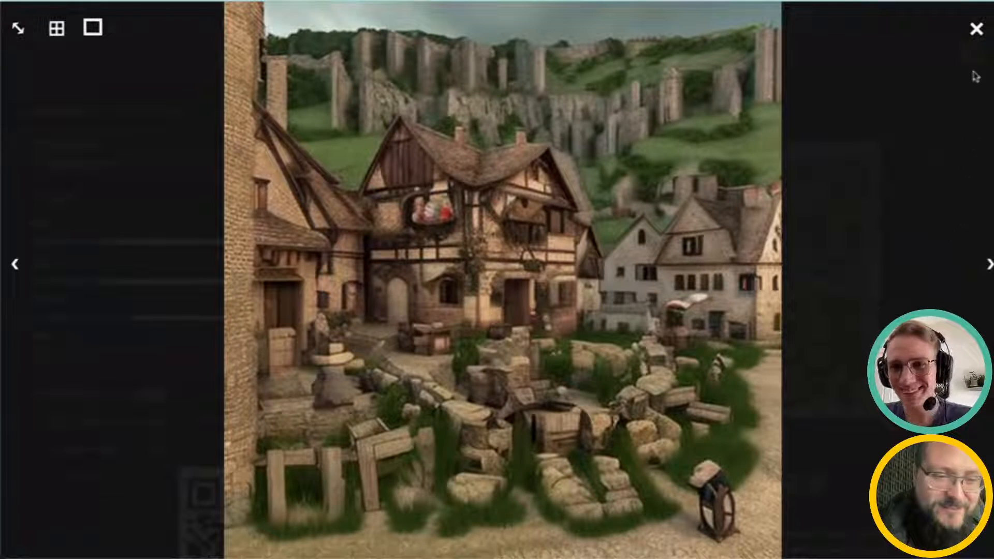
left_click(976, 29)
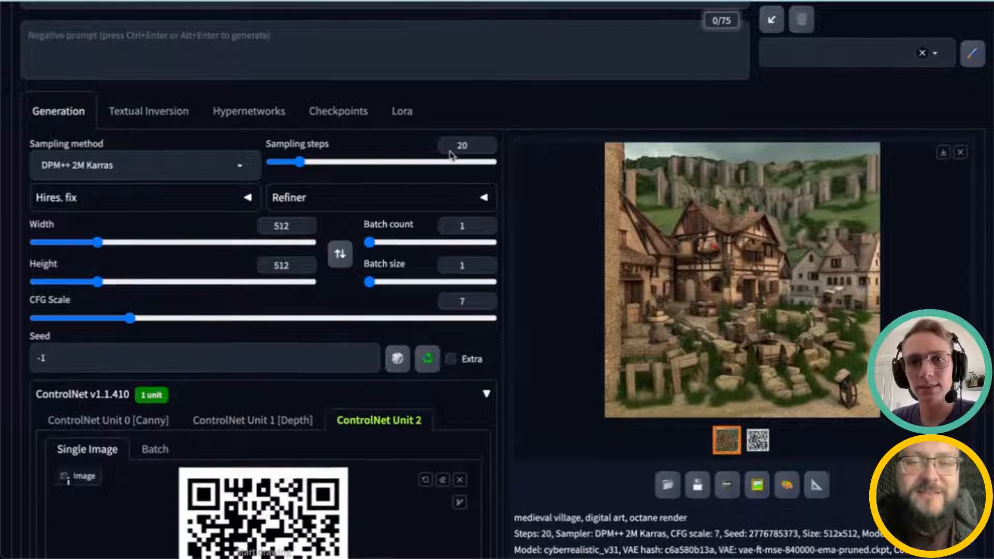
scroll(453, 149, "up", 3)
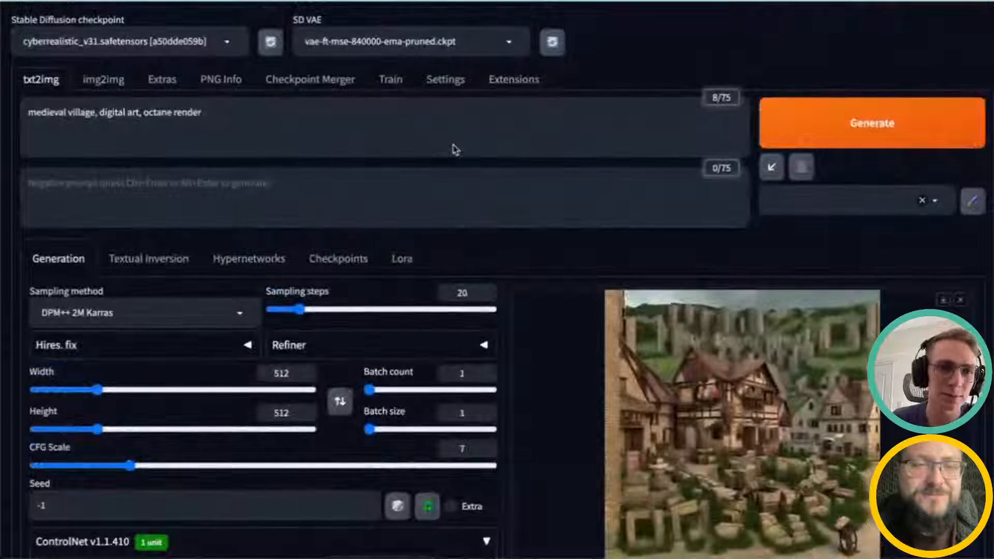
left_click_drag(230, 112, 68, 111)
left_click(69, 110)
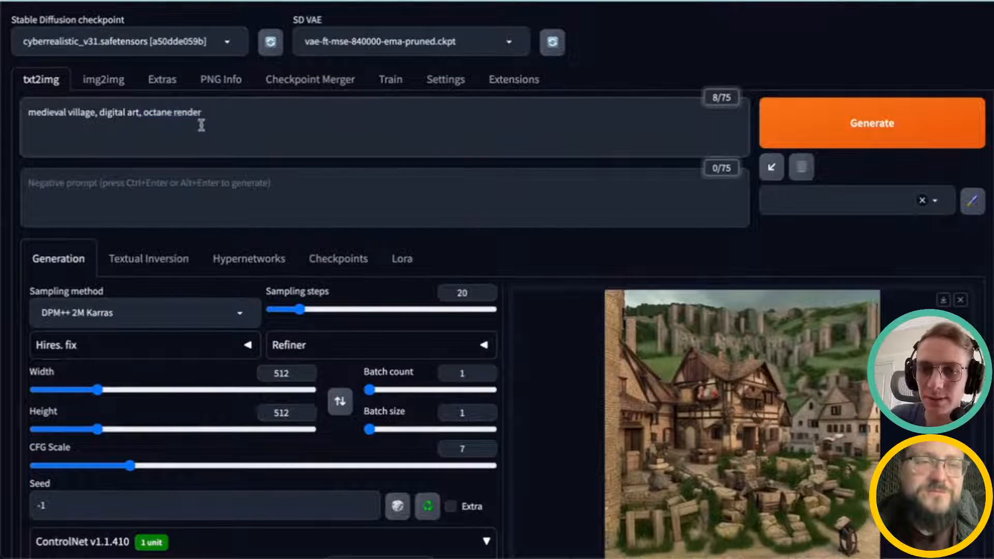
scroll(215, 122, "down", 5)
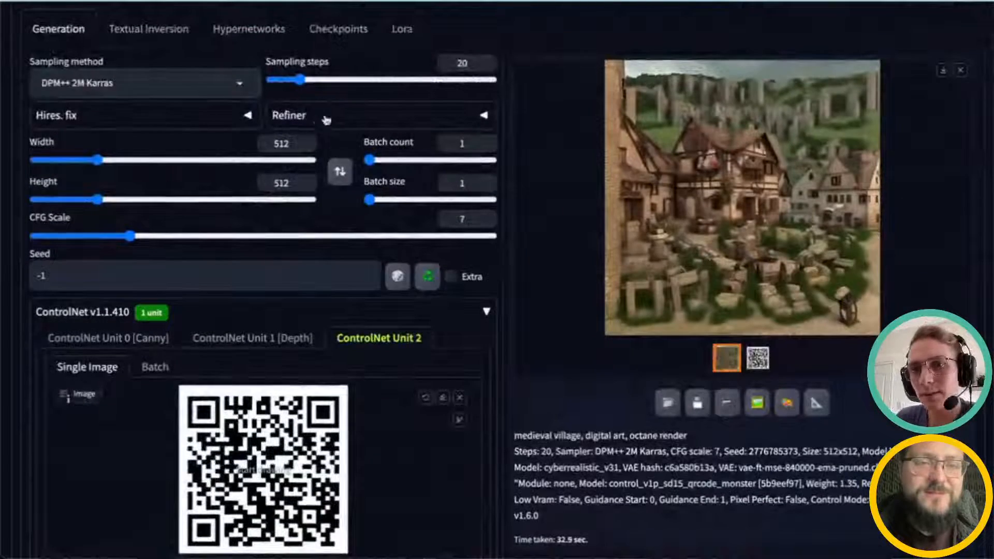